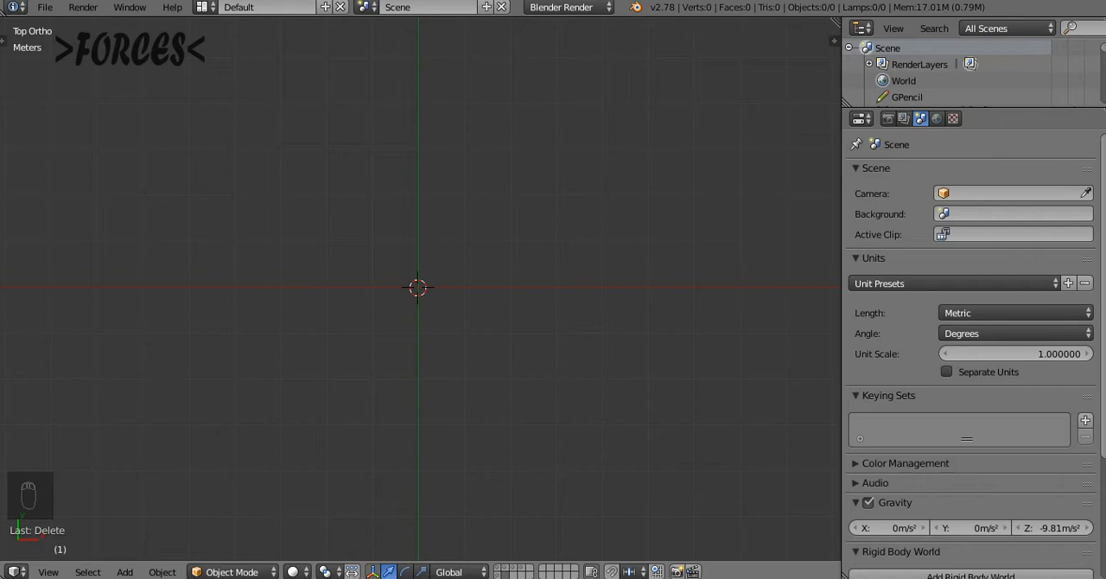
Display the scene layers that hold the list of four tutorial topics
click(499, 568)
shift+click(499, 575)
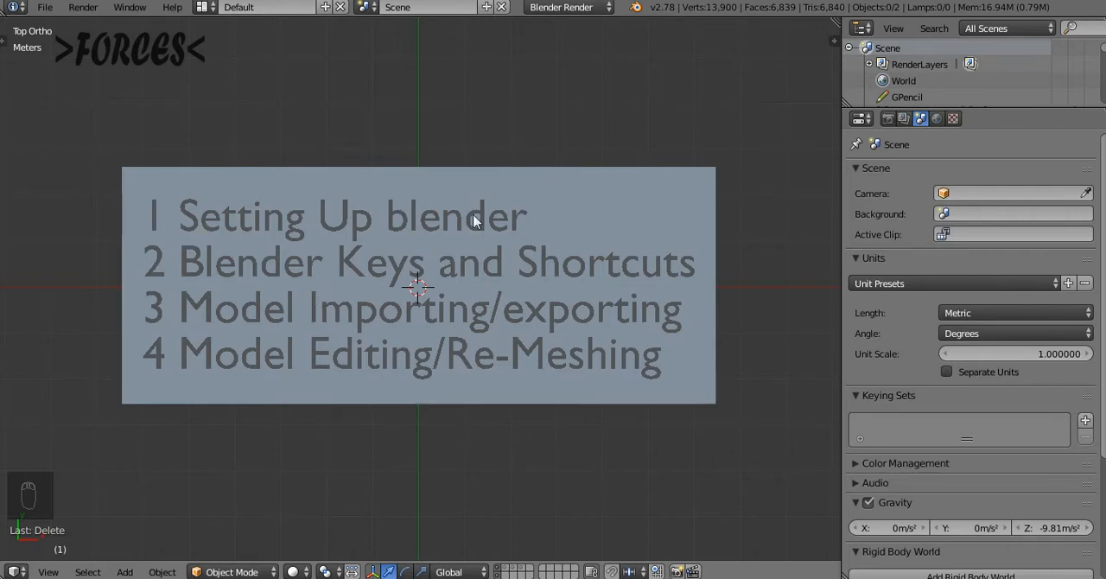
Open the user preferences in an enlarged window and filter the add-ons to the Testing support level
click(45, 9)
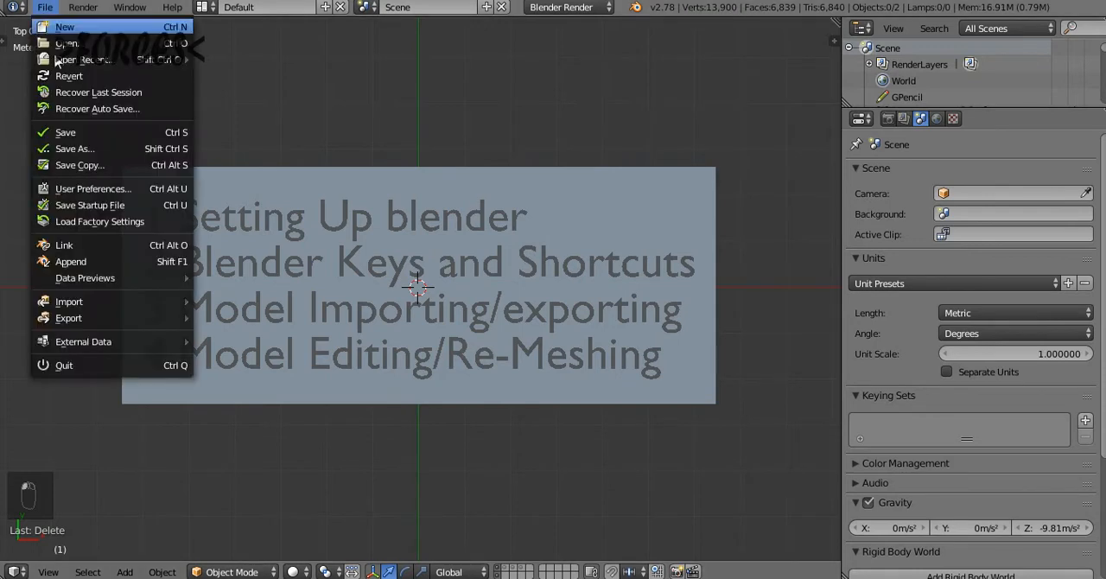
click(79, 189)
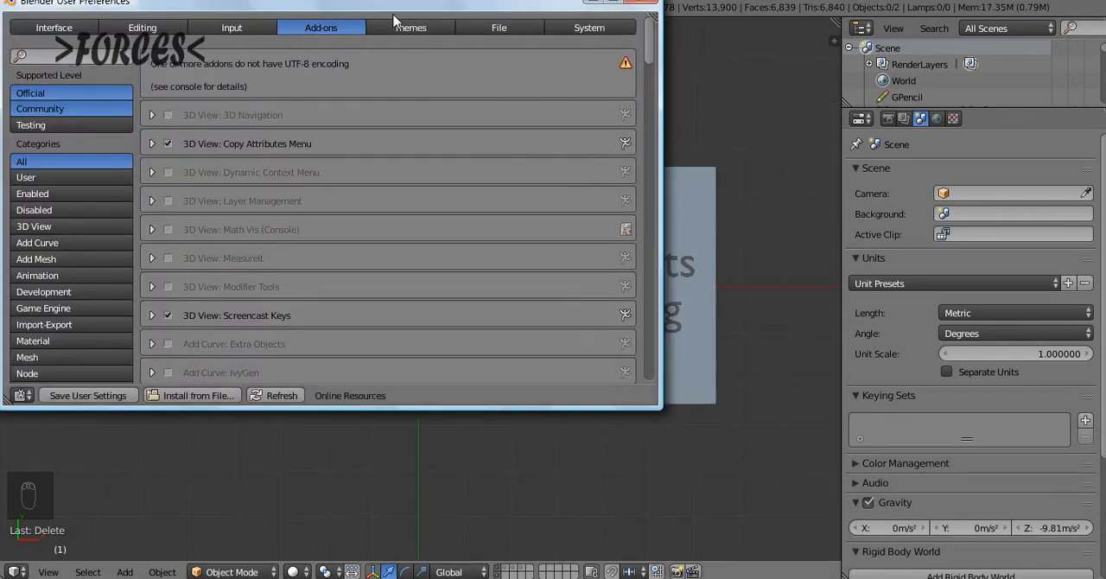
click(613, 3)
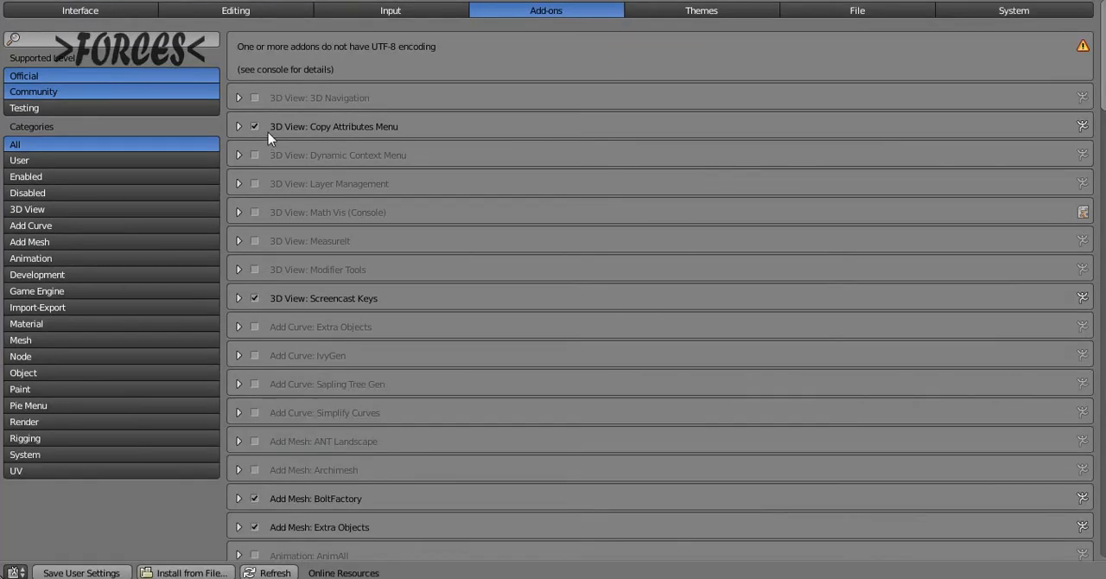
click(40, 109)
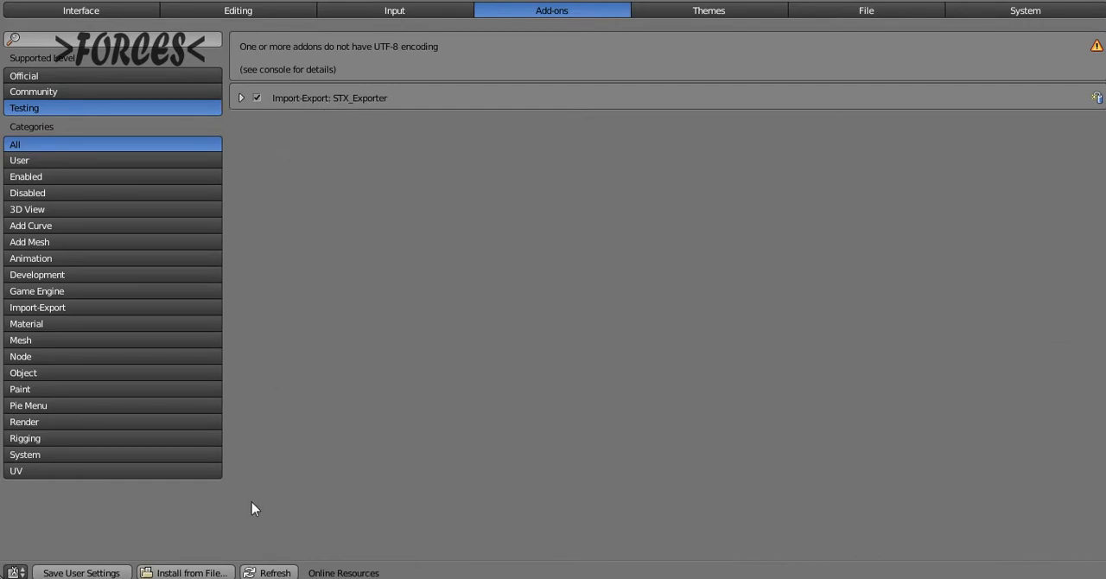
Try to install the add-on io_scene_ST_DirectX_2016_v3.0.6_OLD.zip from the Spintires folder
click(210, 573)
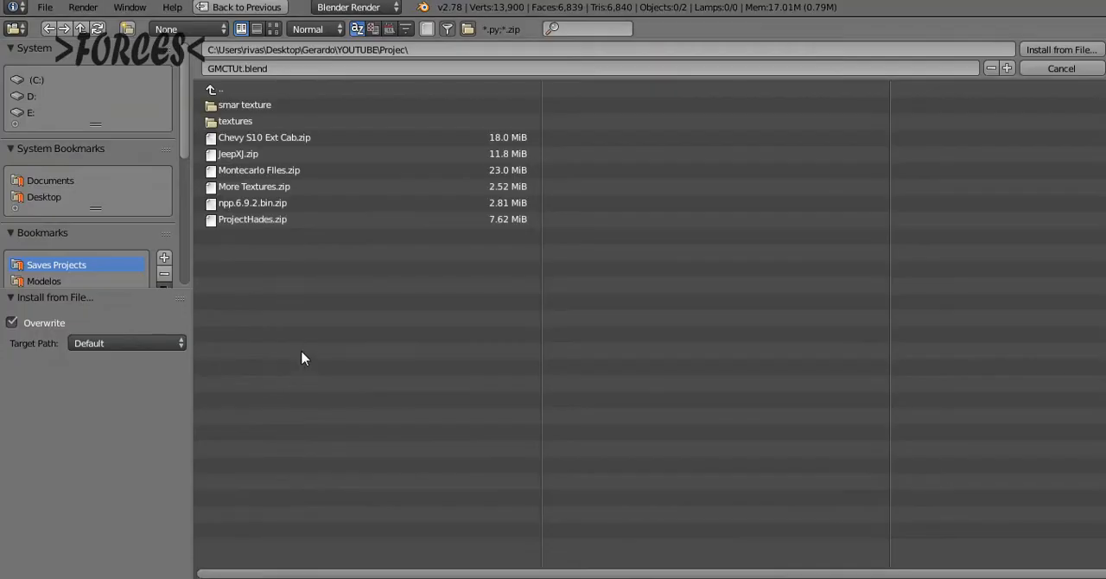
drag(182, 138, 183, 205)
key(BackSpace)
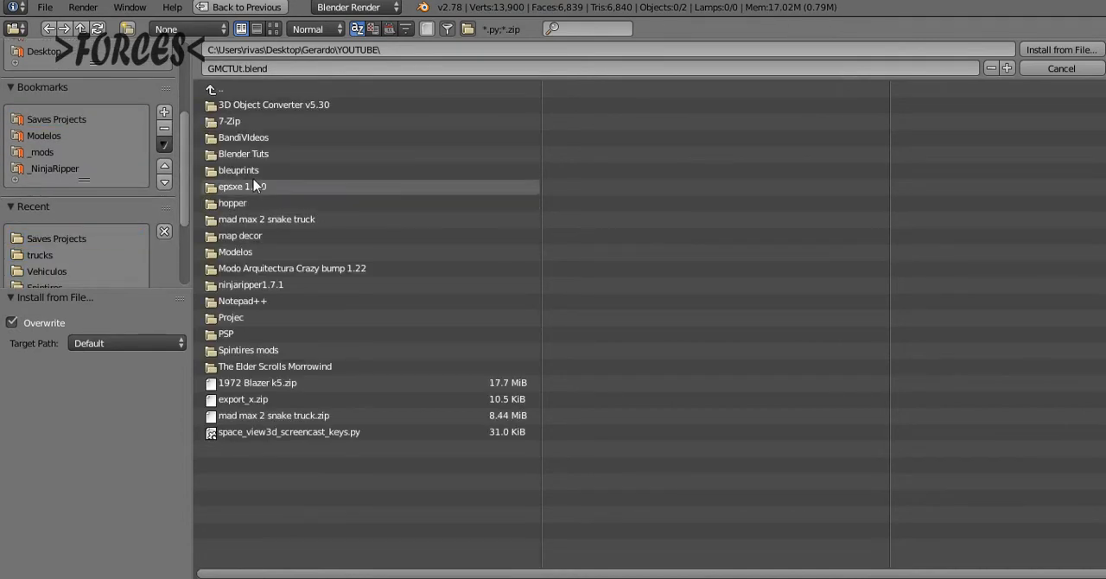
key(BackSpace)
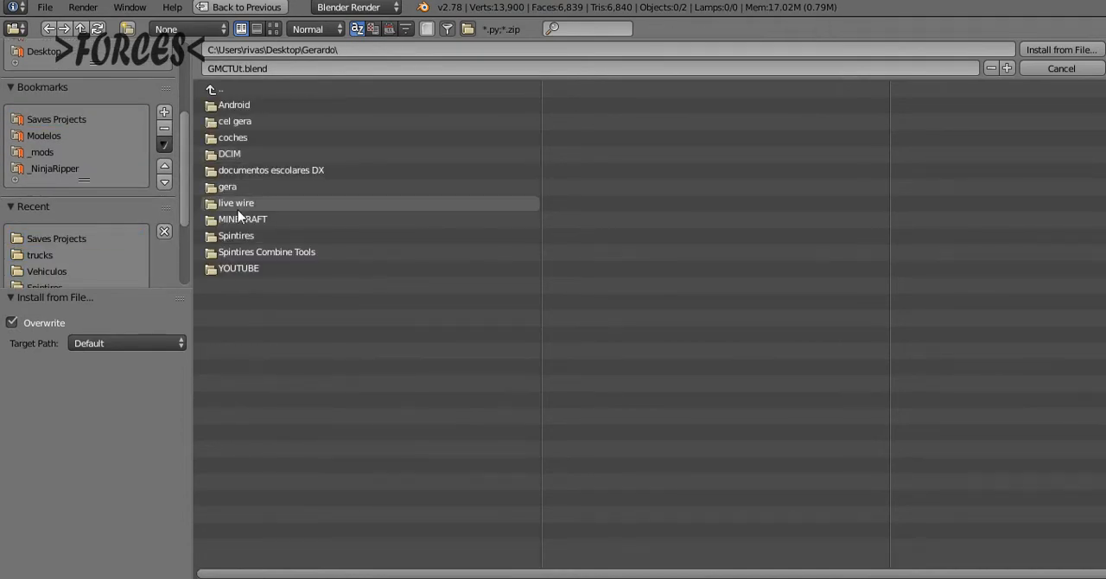
click(233, 235)
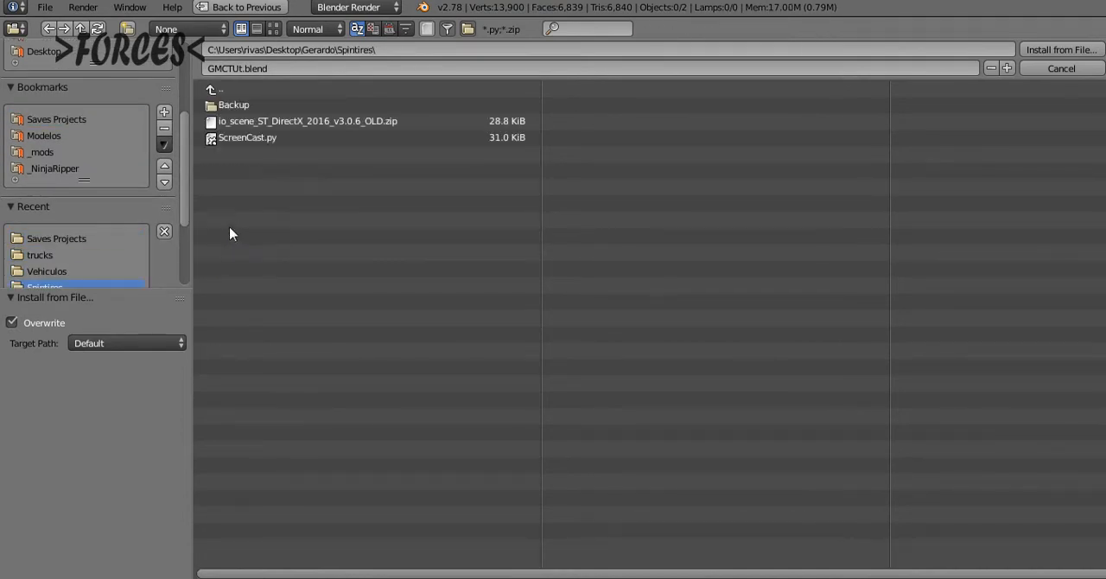
click(248, 120)
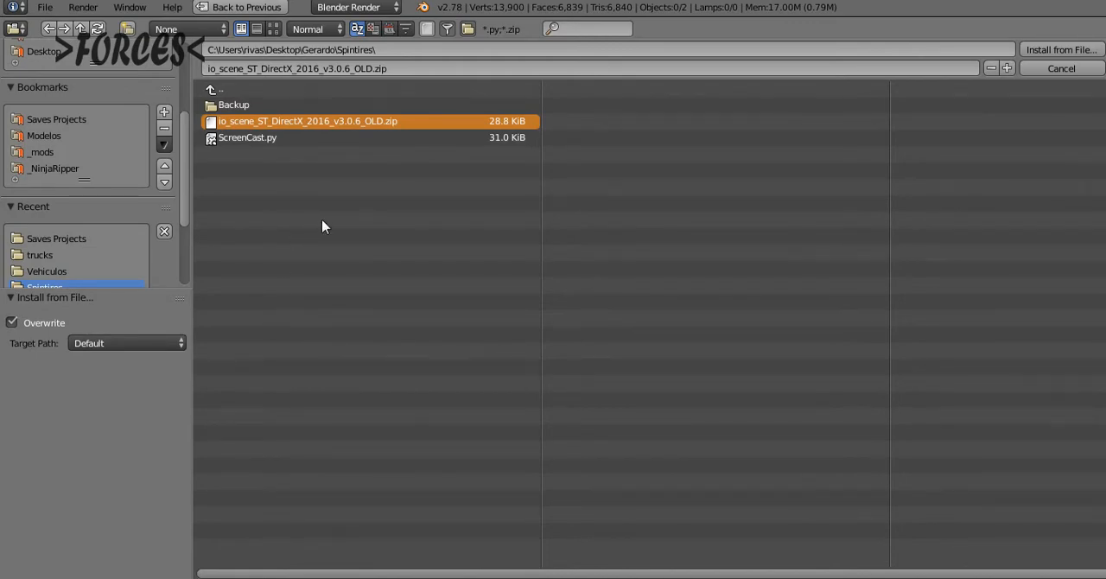
key(Escape)
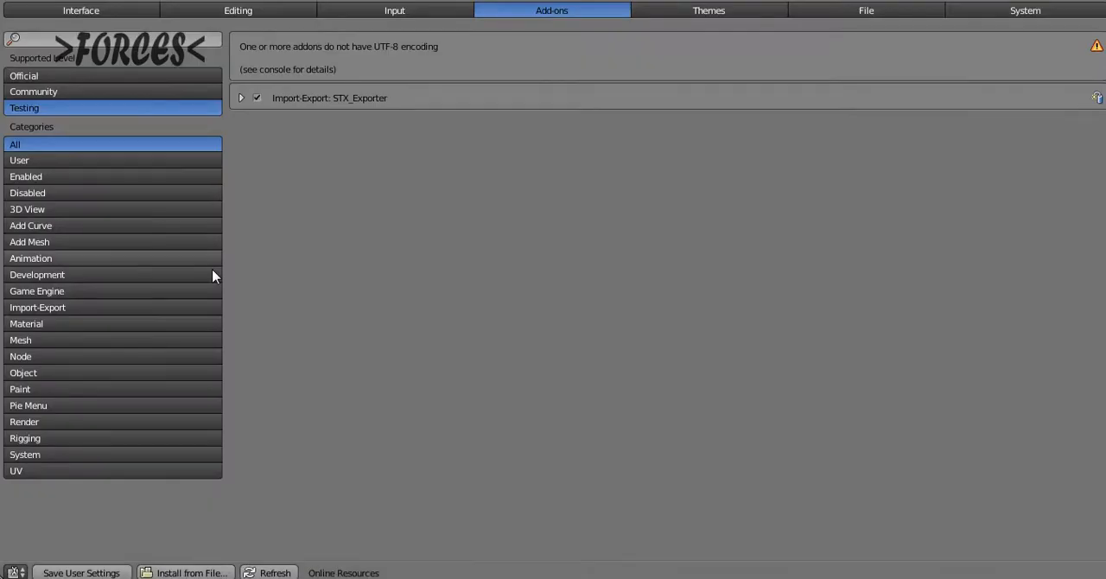
Expand the details of the STX_Exporter add-on and save the user settings, closing the preferences
click(242, 98)
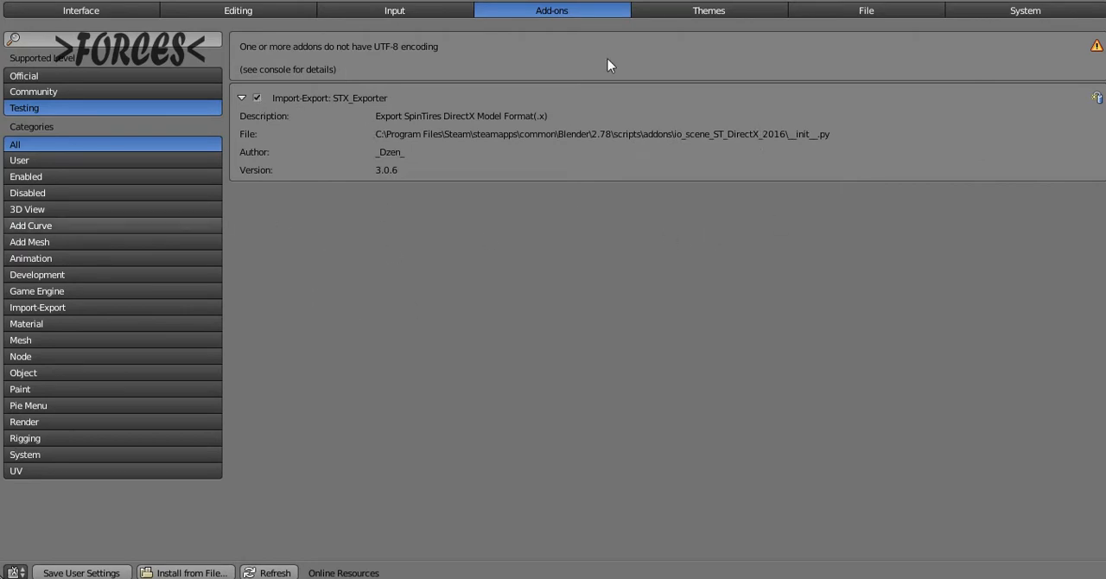
click(66, 573)
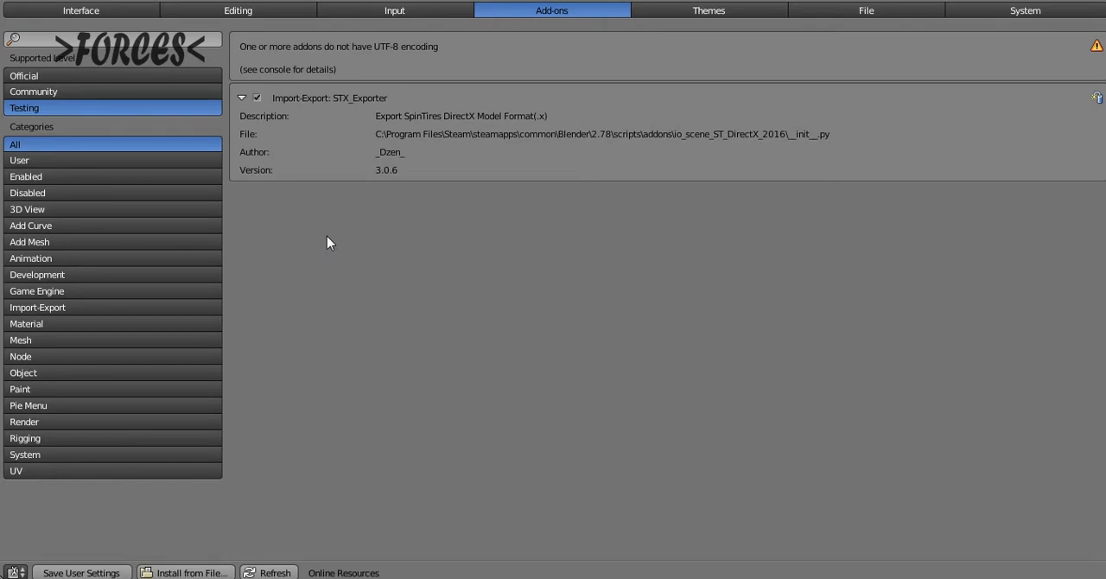
click(99, 570)
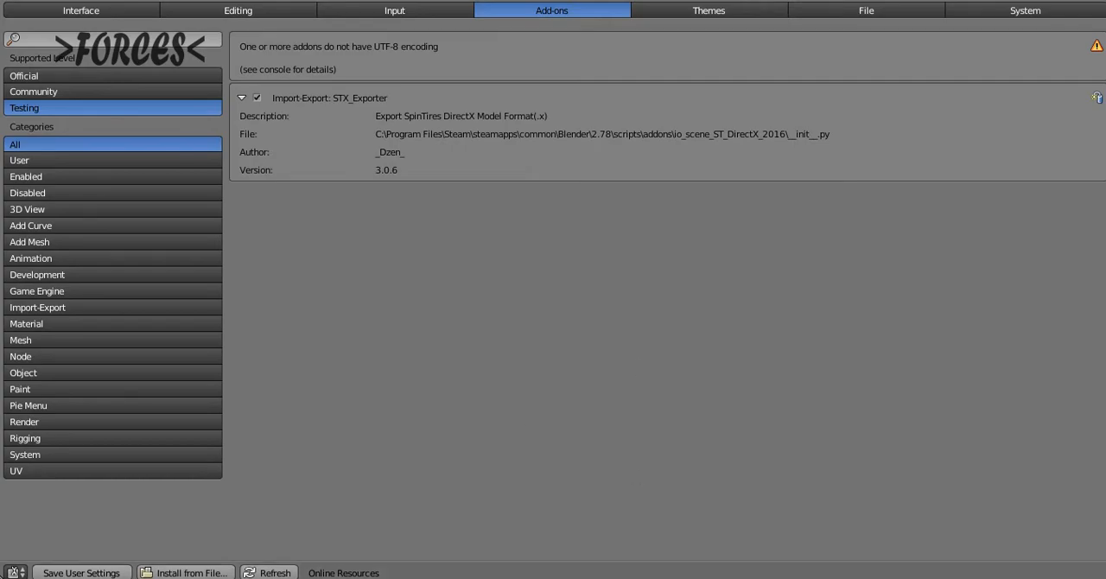
right_click(579, 578)
click(613, 576)
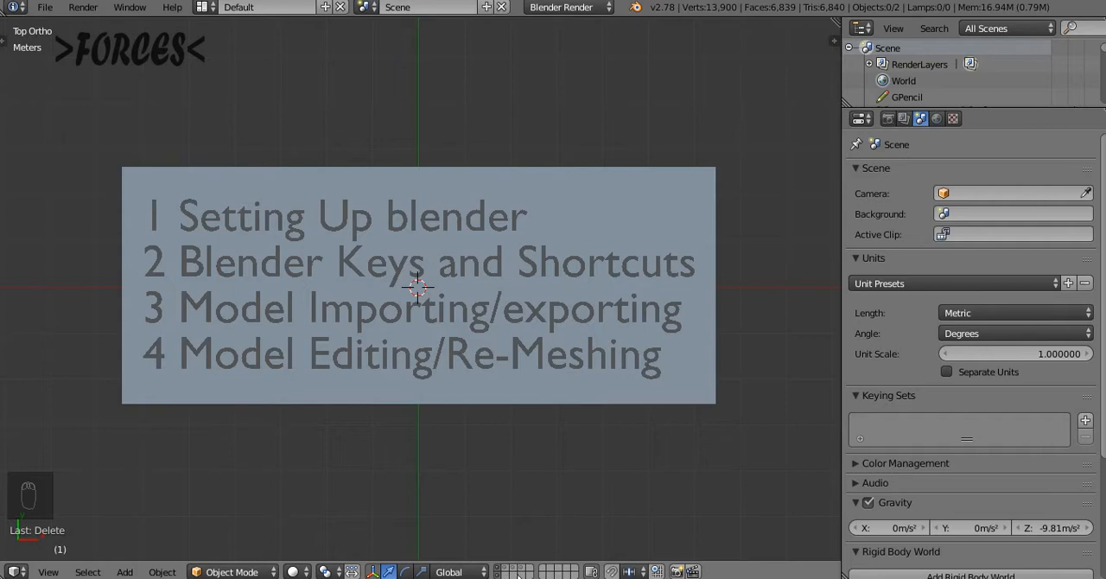
View an empty scene layer and return to the layers with the topic list
click(574, 574)
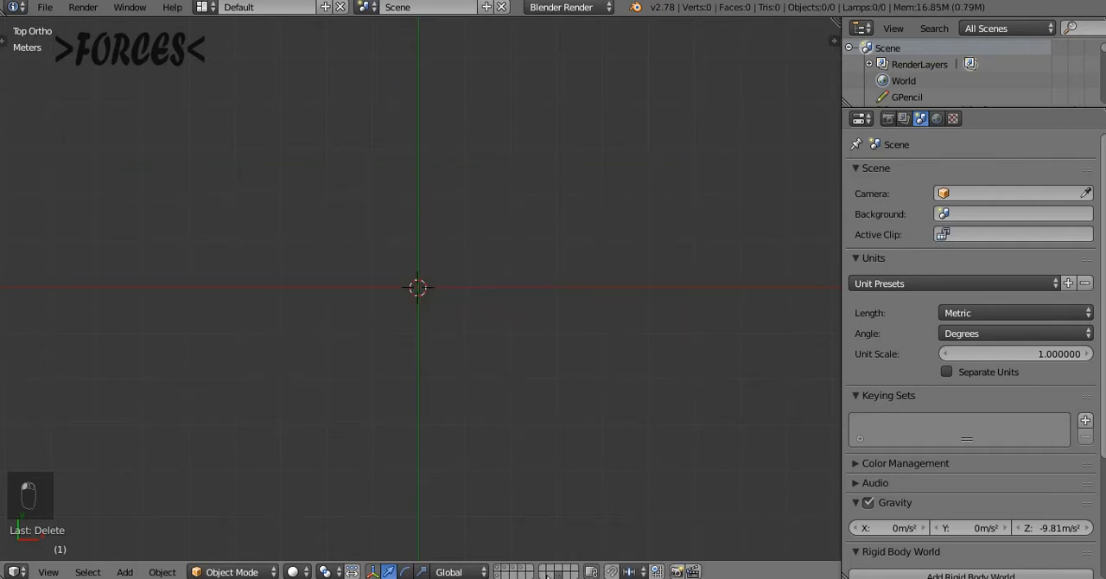
click(500, 573)
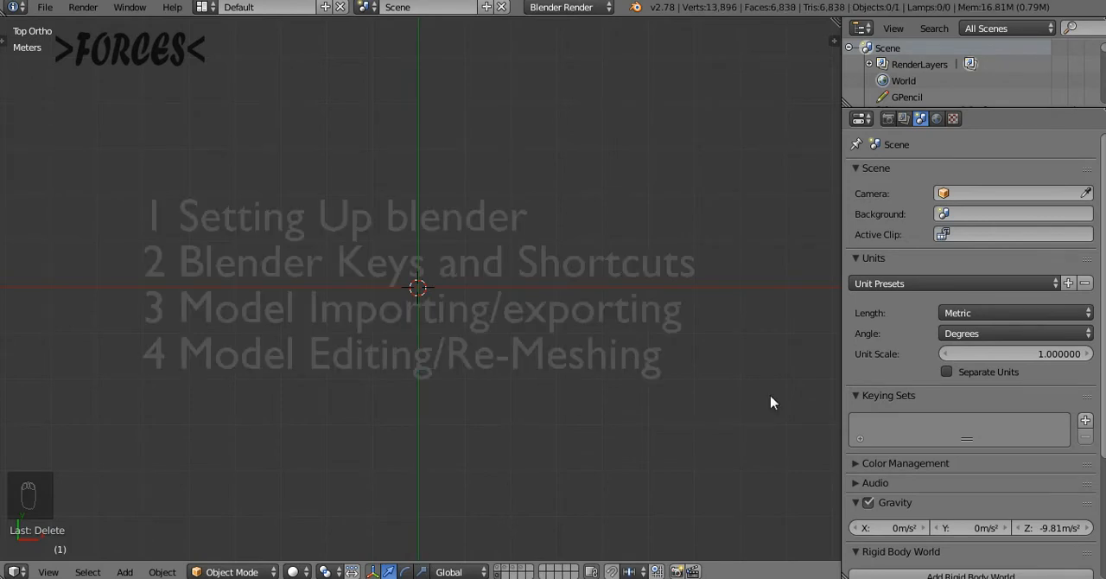
shift+click(501, 574)
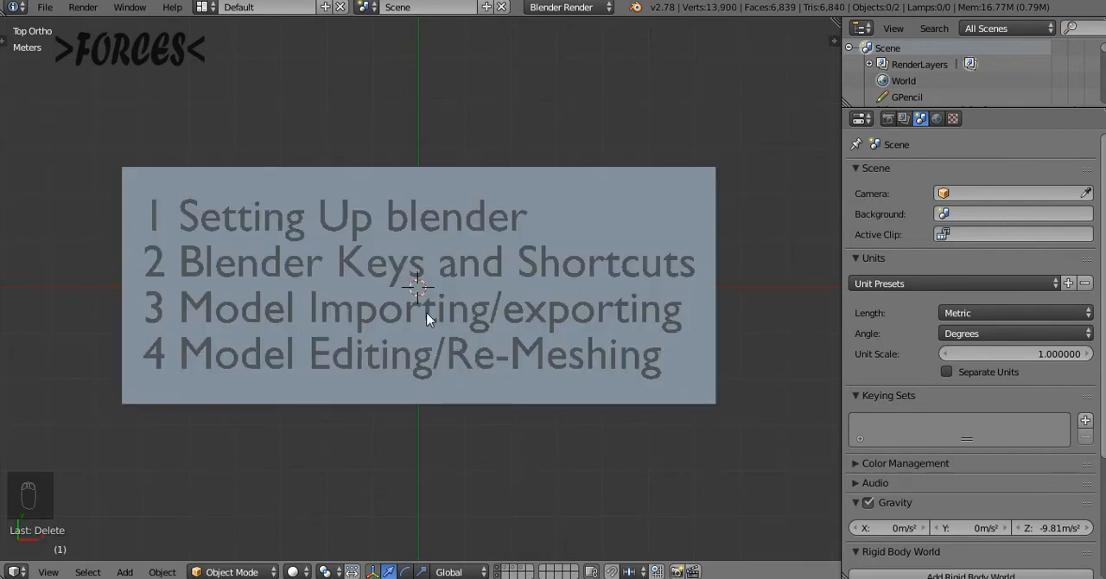
key(shift+c)
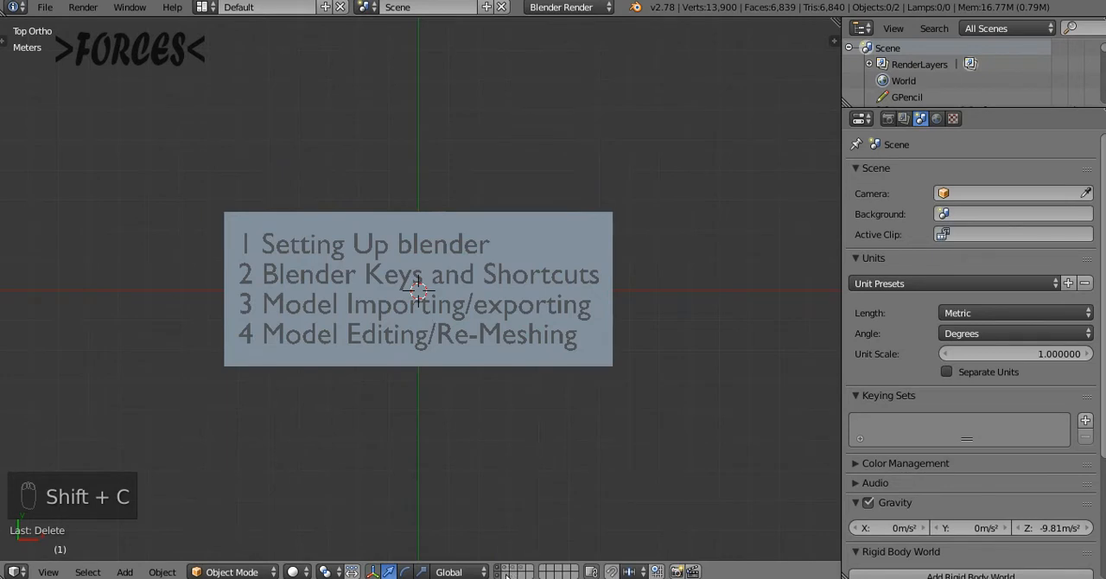
Add a cube mesh at the origin on an empty scene layer and show it from the front
click(509, 575)
key(shift+a)
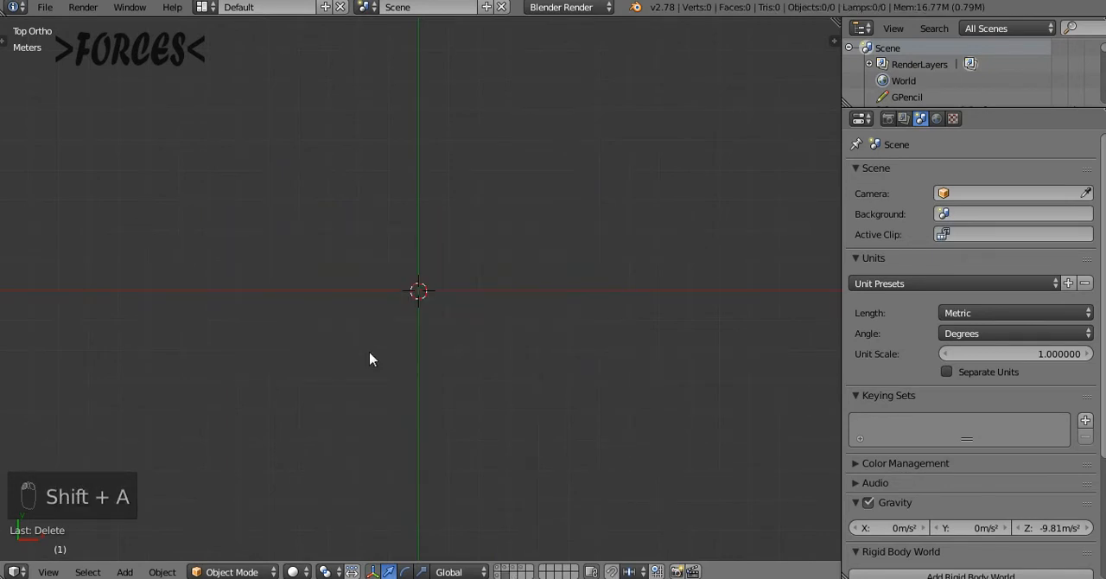
key(shift+a)
mouse_move(333, 291)
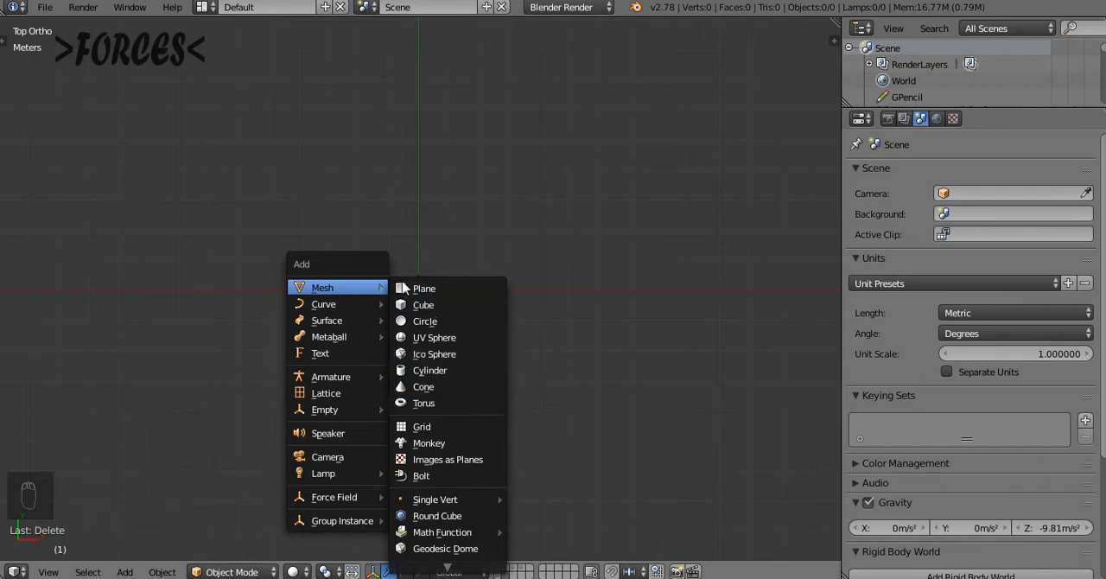
click(424, 306)
key(KP_1)
key(shift+c)
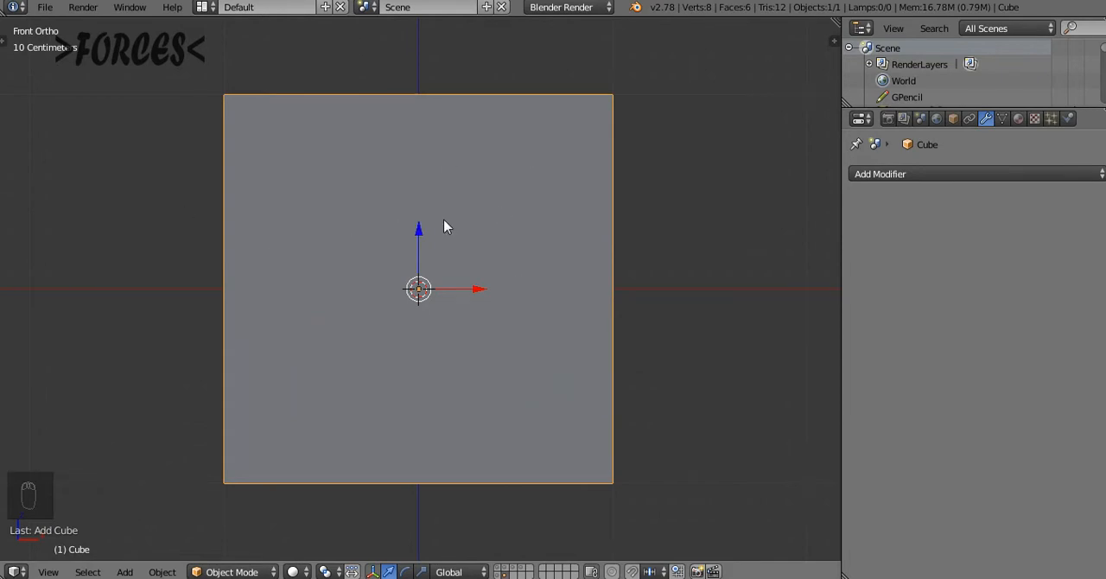
Show the cube's transform properties and set the scene's length units to None
key(n)
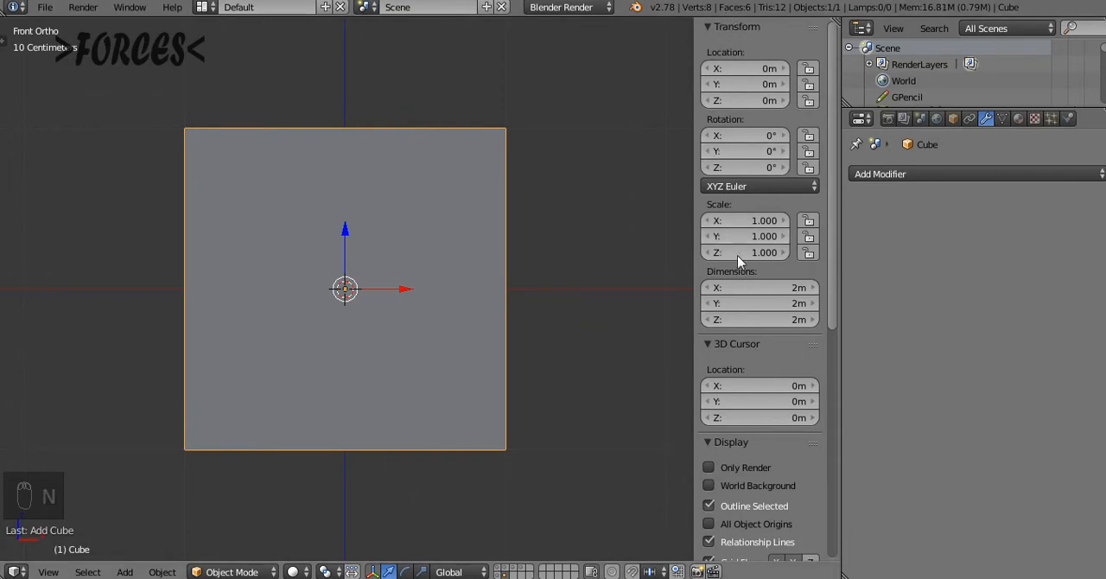
click(922, 119)
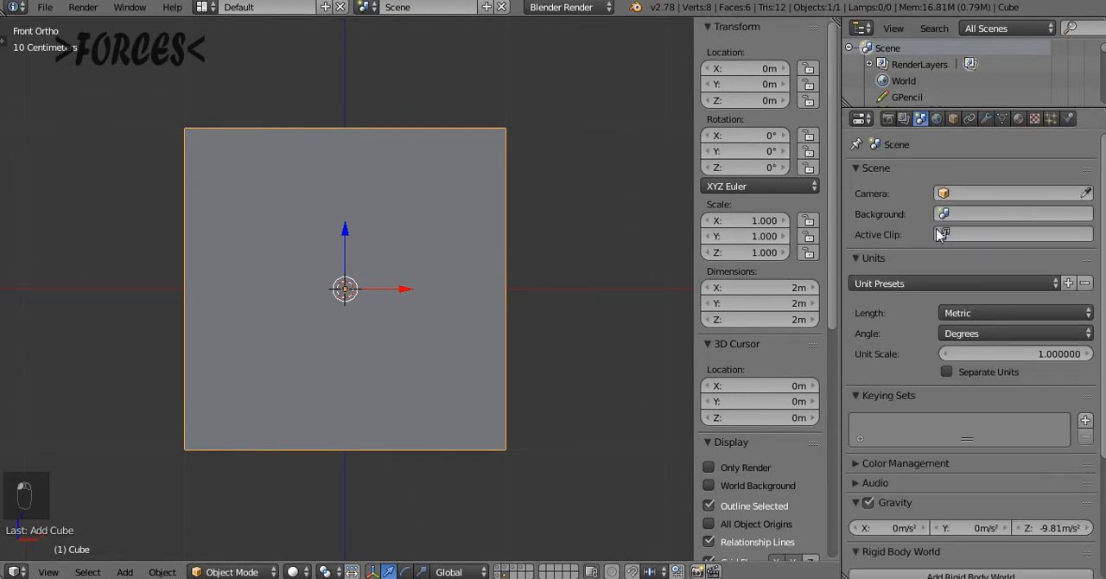
click(950, 313)
click(957, 296)
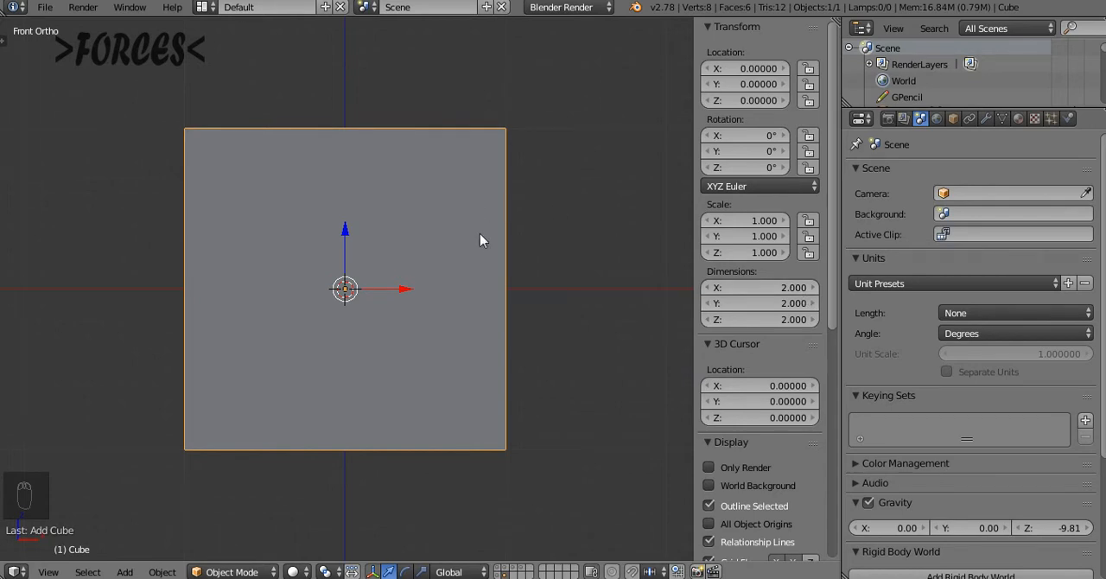
middle_drag(560, 240, 472, 276)
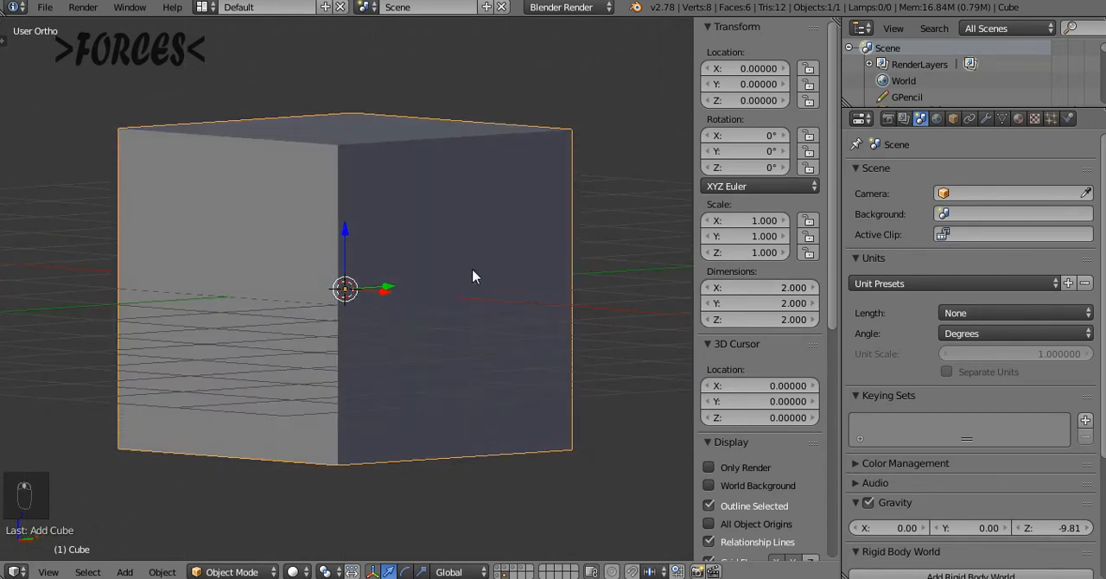
key(KP_1)
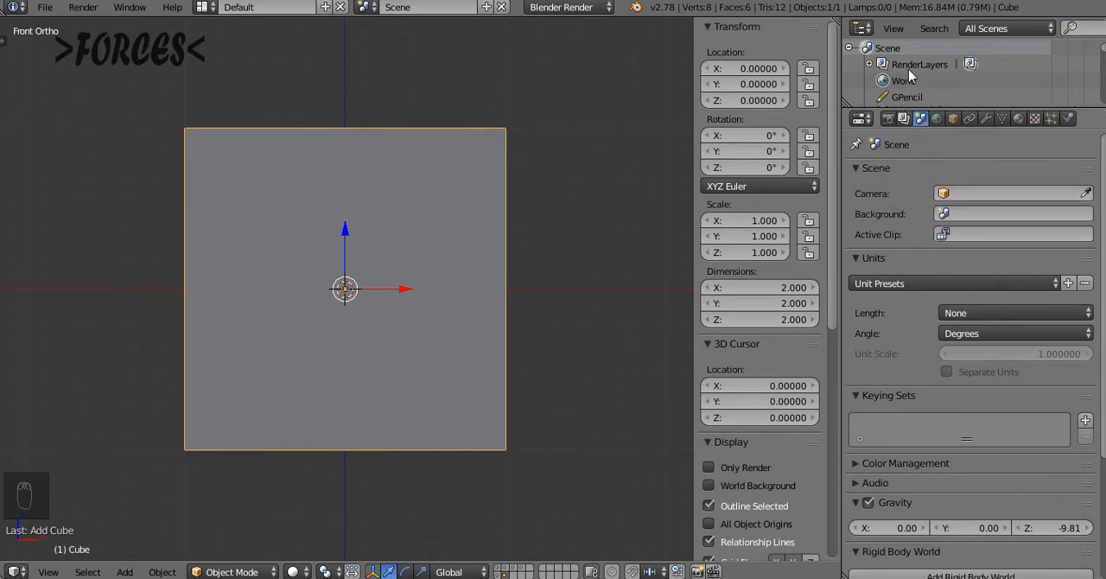
Set the scene's length units to Metric
click(980, 315)
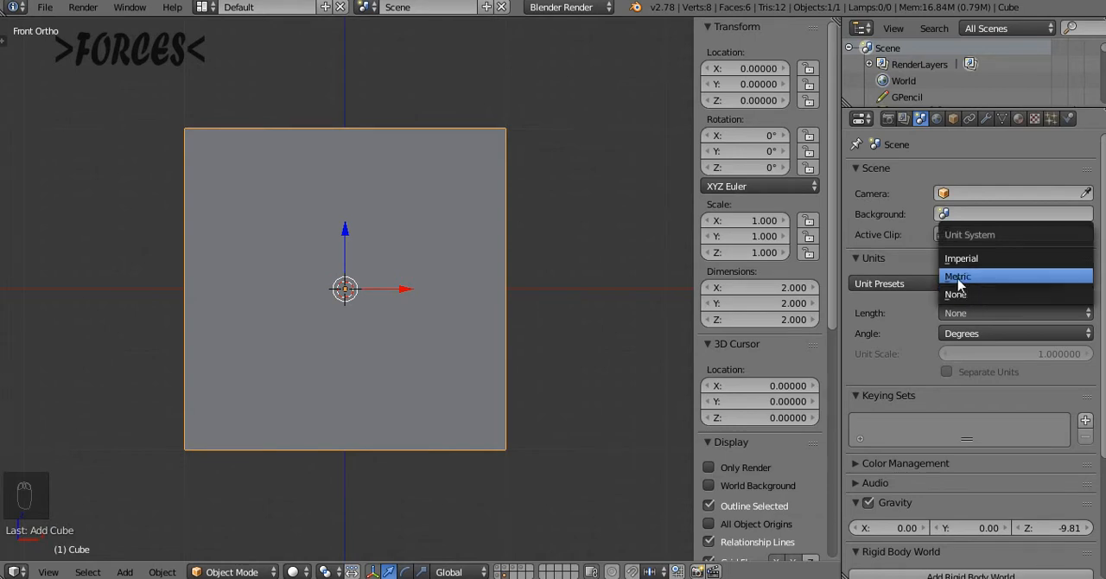
click(957, 279)
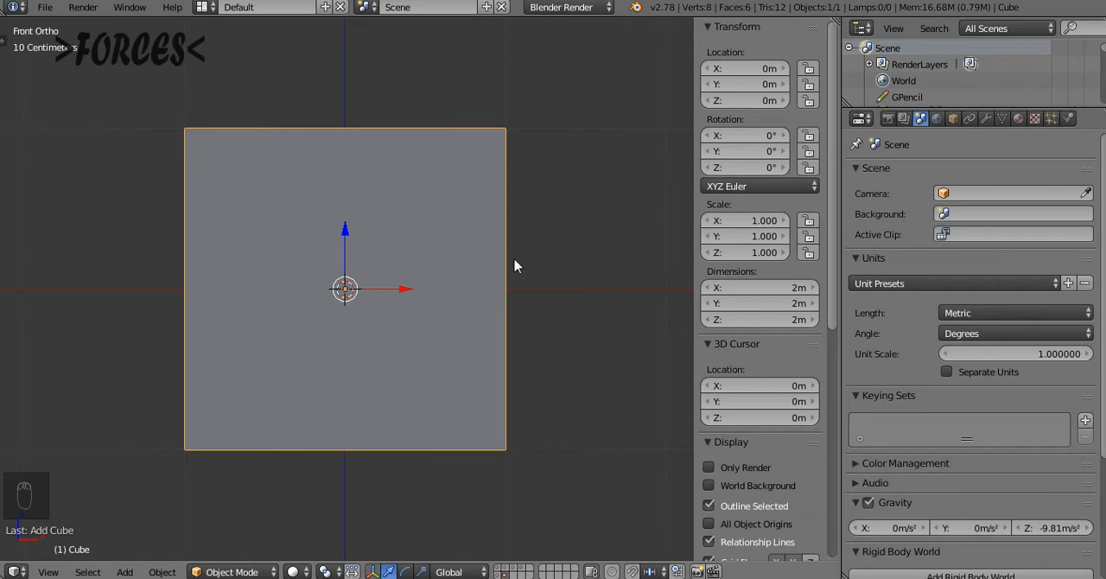
Scale the cube down uniformly to about 0.486, giving sides of about 97 cm, and show it from the front
middle_drag(578, 279, 412, 316)
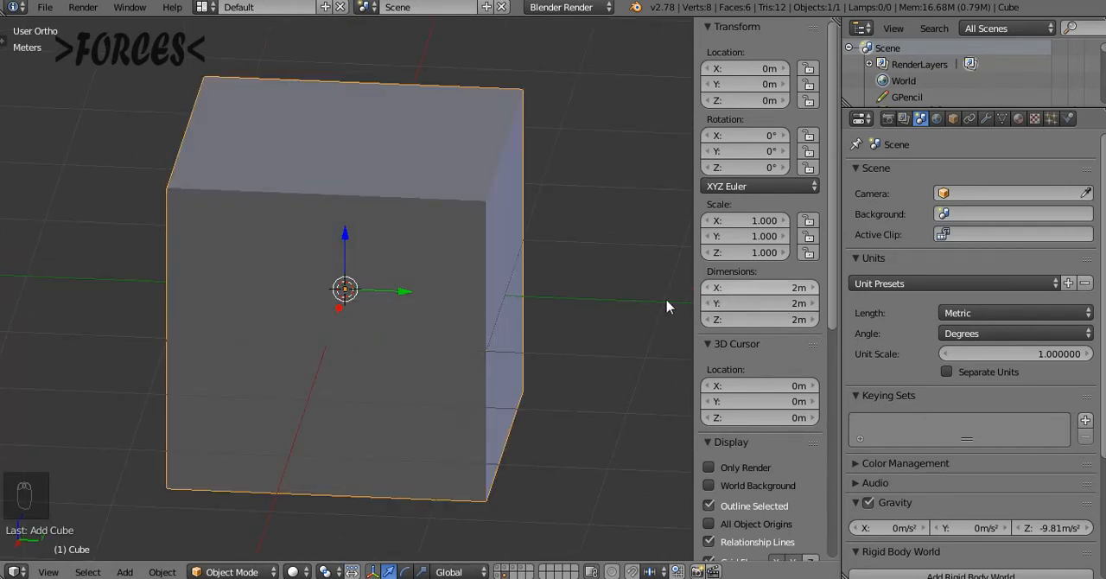
middle_drag(659, 311, 522, 233)
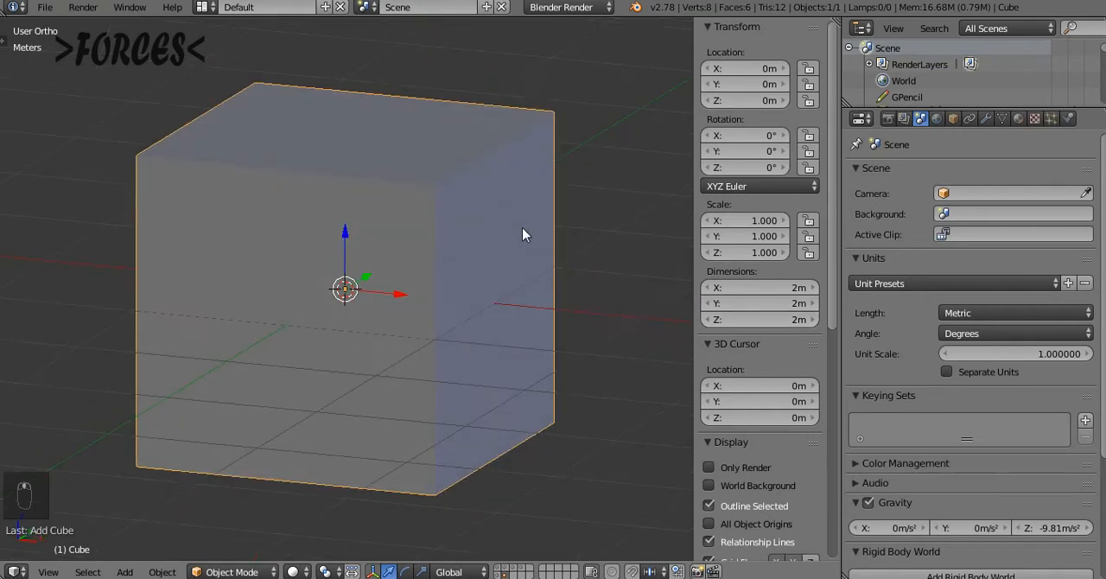
key(s)
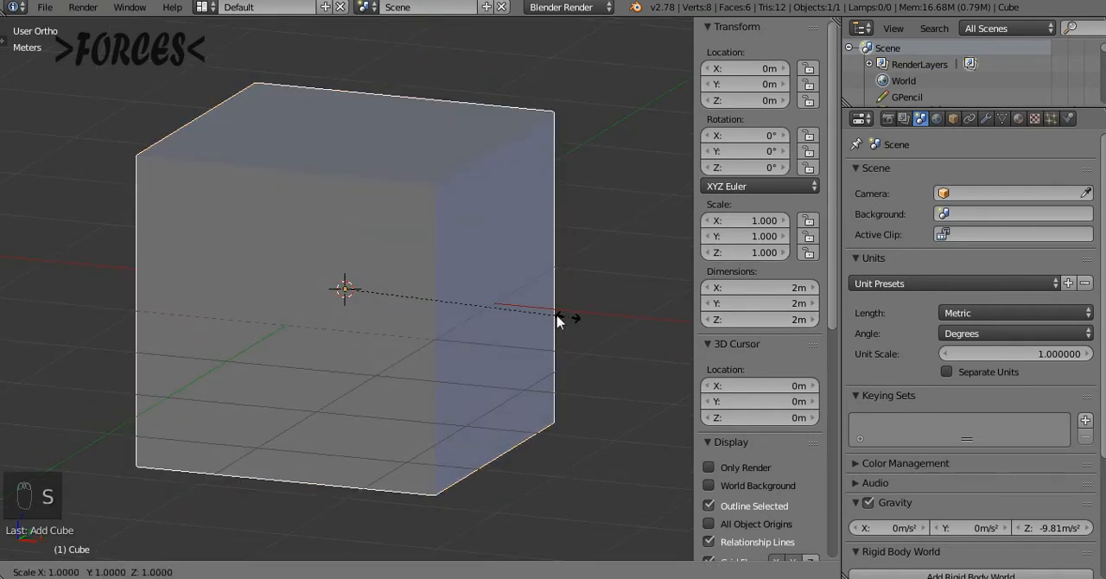
click(456, 299)
middle_drag(334, 343, 562, 289)
middle_drag(455, 282, 336, 302)
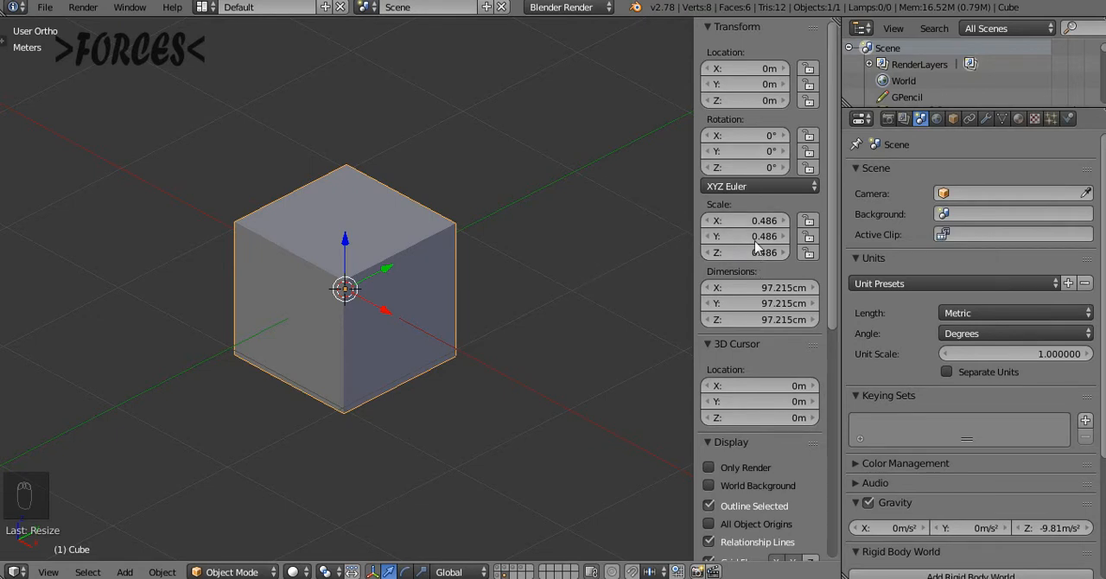
key(KP_1)
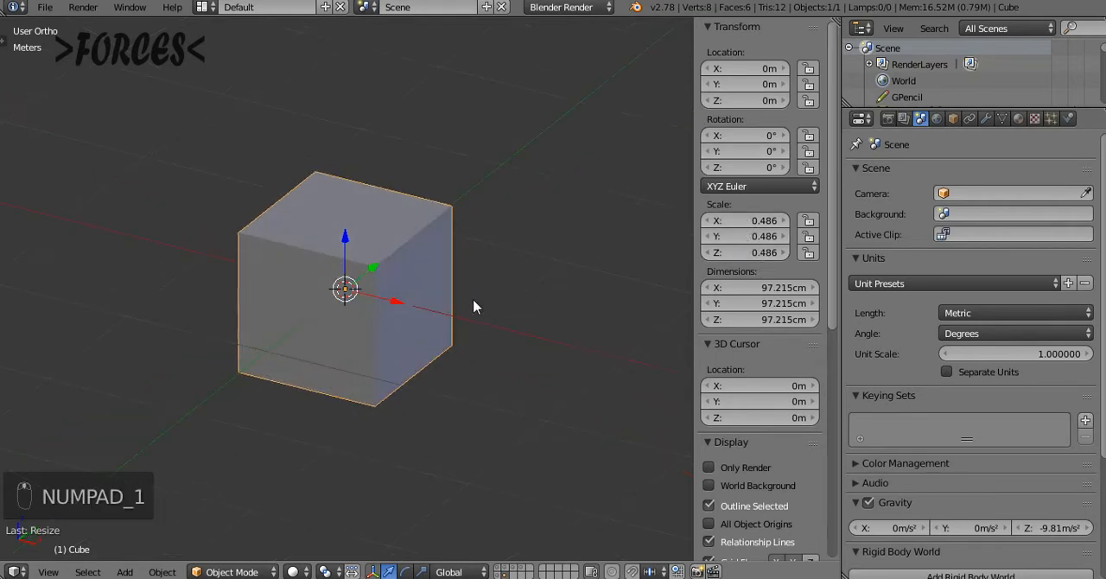
scroll(521, 316, down, 2)
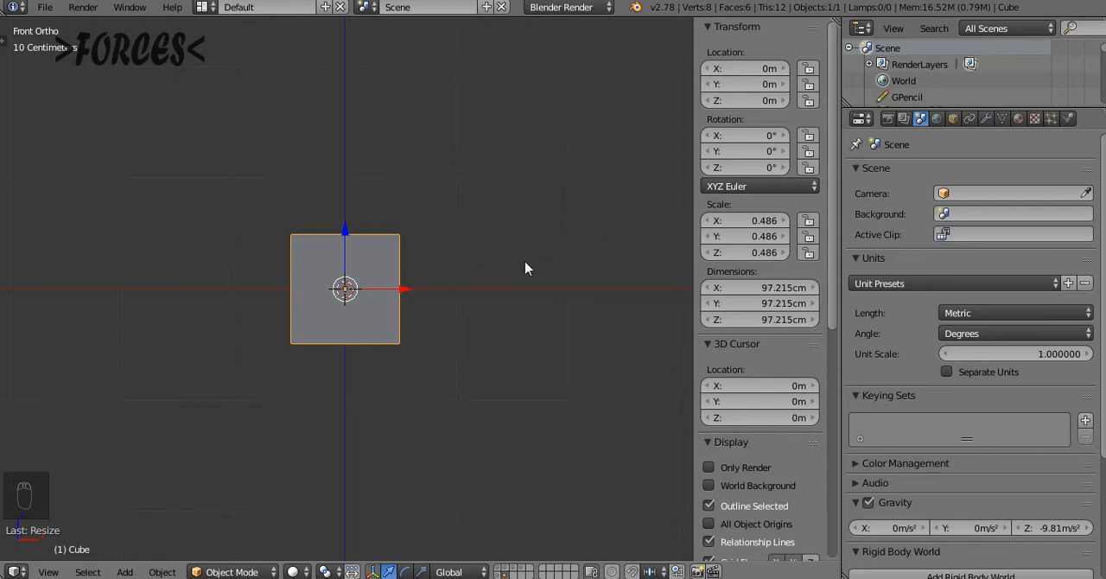
key(shift+c)
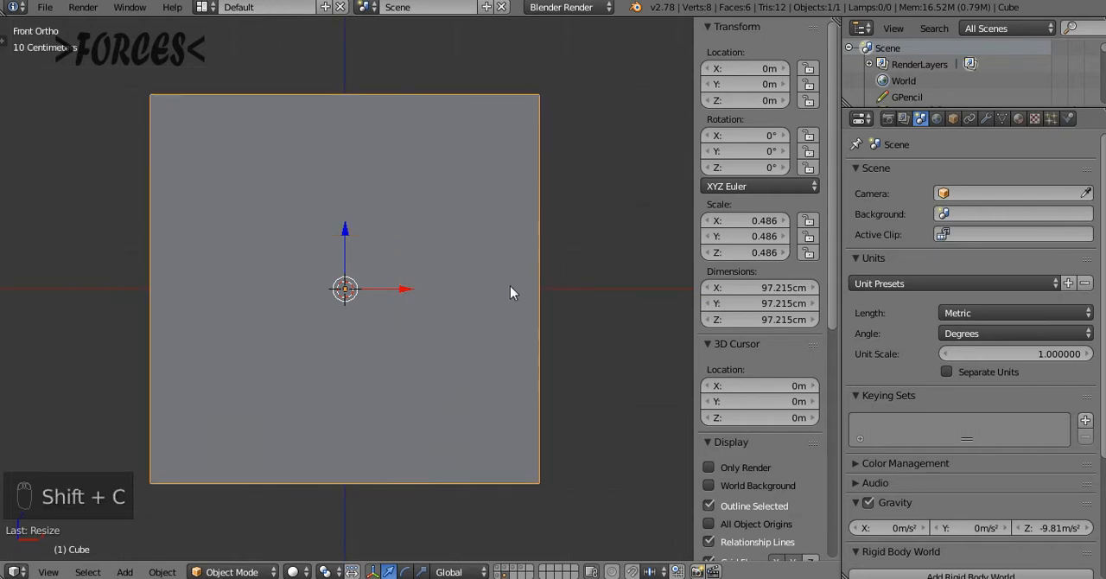
Apply the cube's rotation and scale, keeping its size and showing it from the front
scroll(489, 303, down, 2)
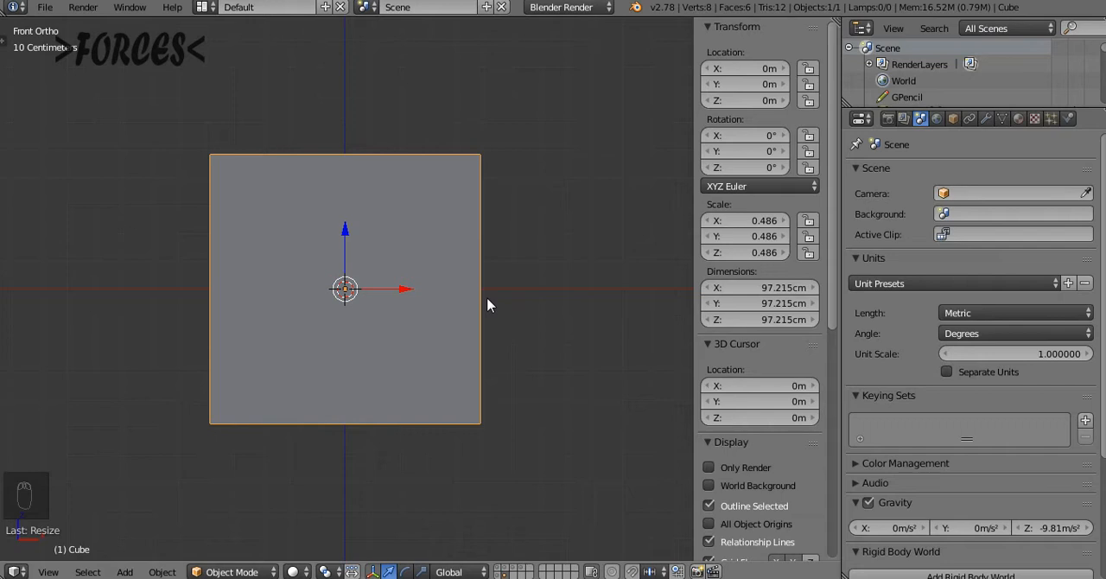
key(ctrl+a)
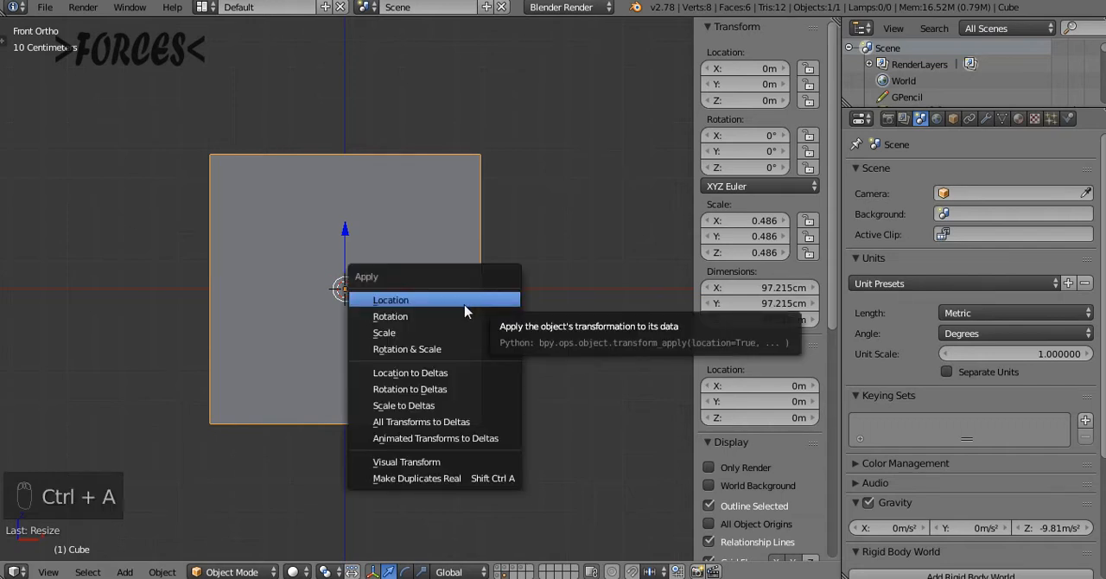
click(400, 350)
middle_drag(592, 324, 518, 354)
key(KP_1)
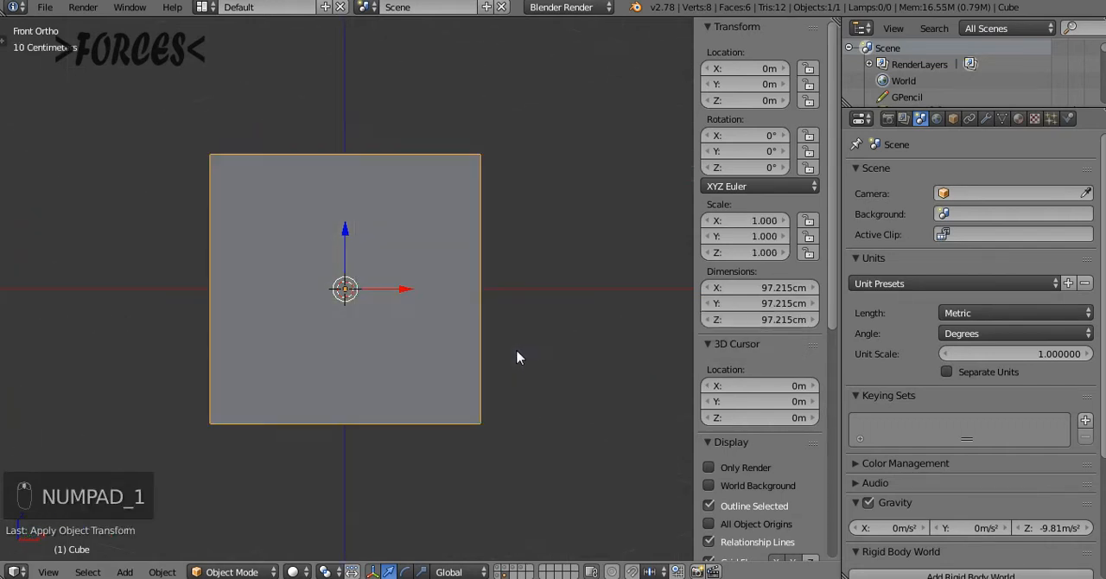
key(ctrl+a)
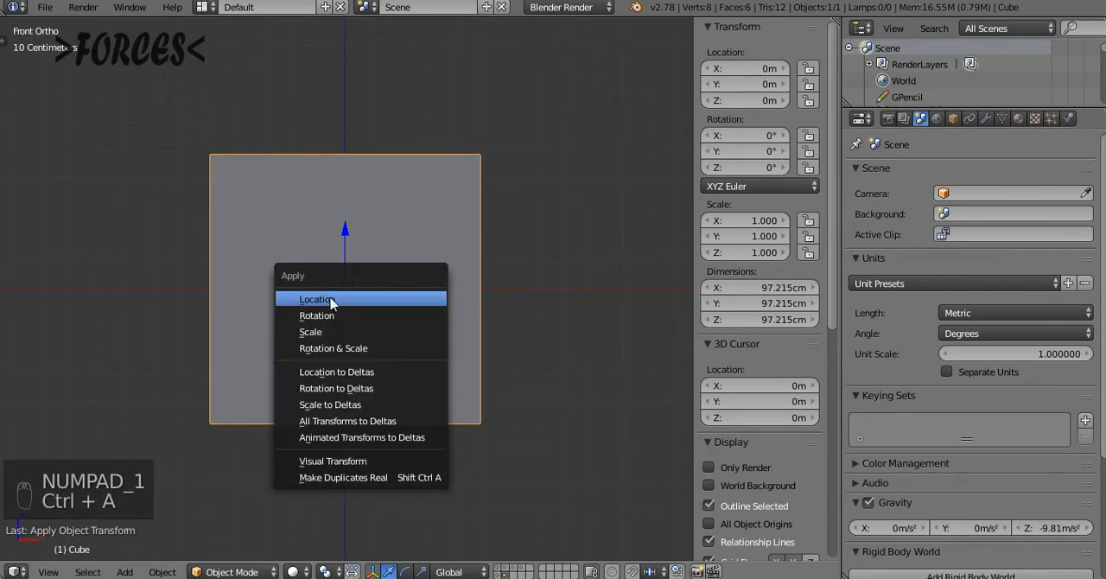
Move the cube freehand in the front view to about X -1.45 m, Z 1.47 m, away from the world origin
scroll(432, 353, down, 4)
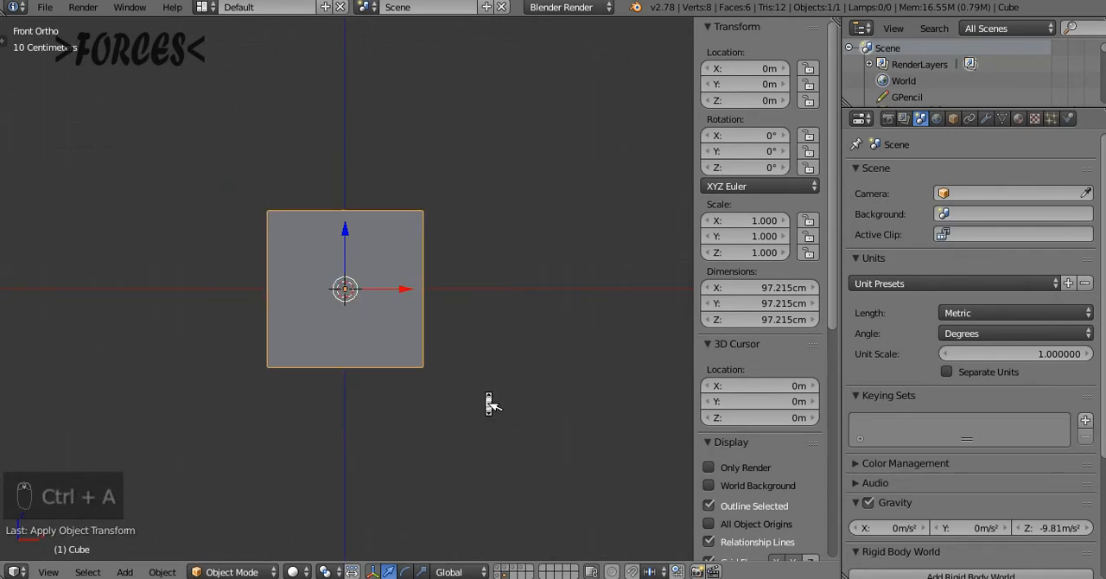
key(g)
click(293, 203)
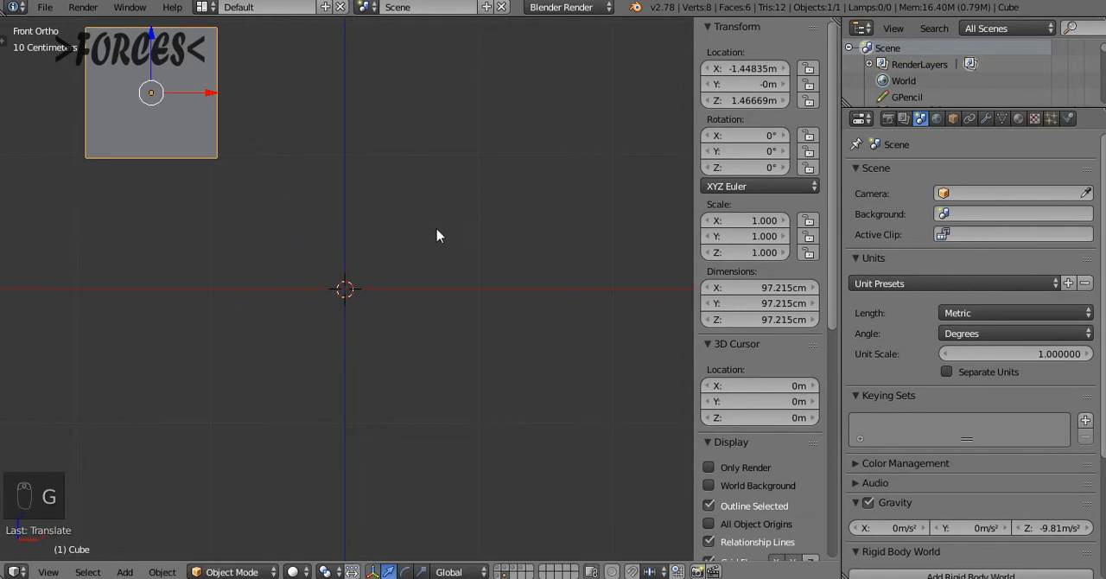
middle_drag(439, 235, 367, 249)
key(KP_1)
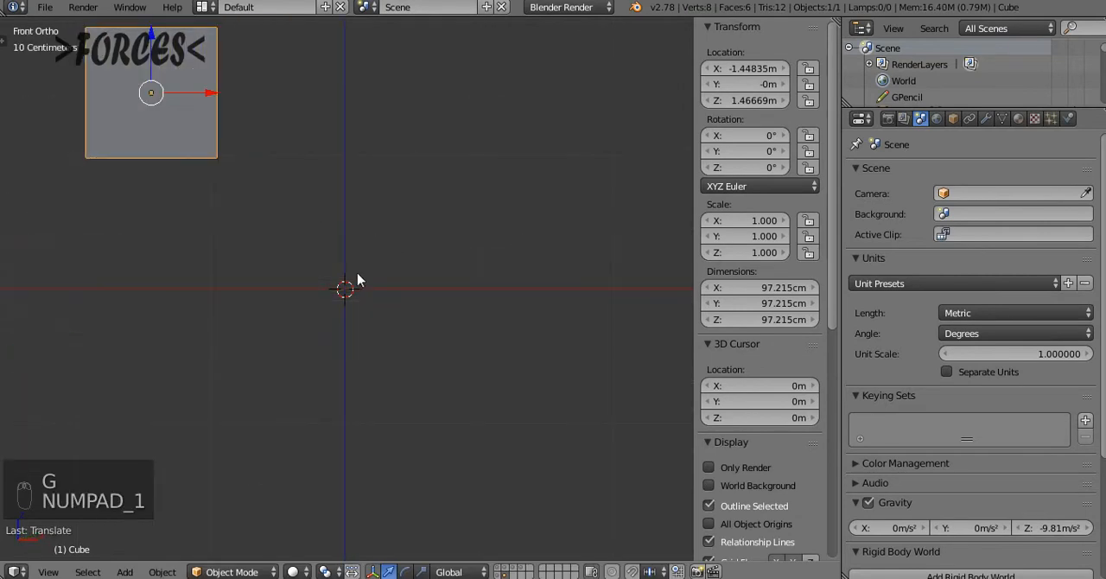
shift+scroll(381, 52, up, 2)
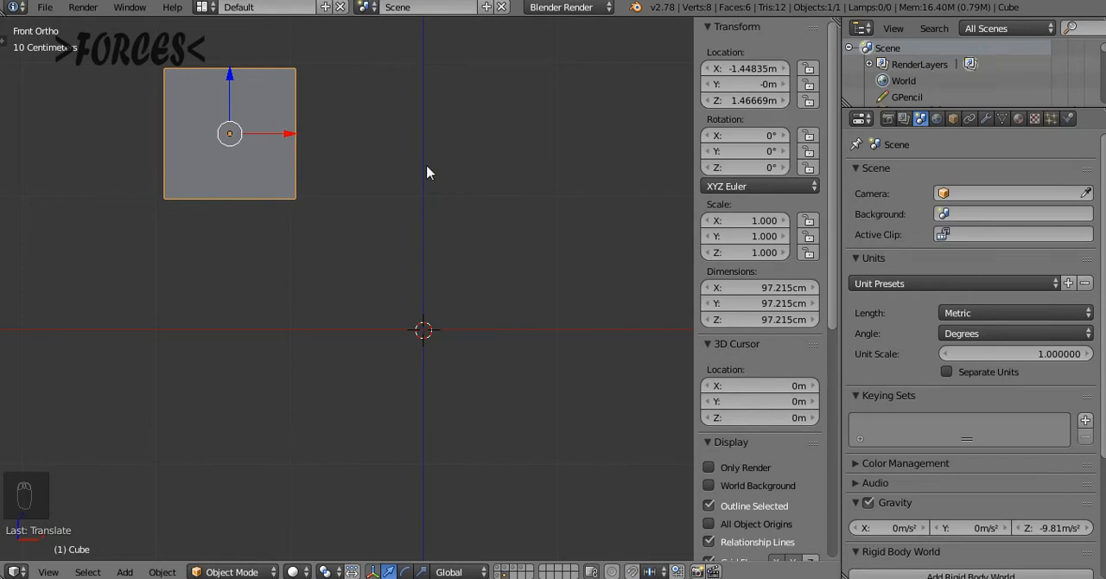
Apply the cube's location so its origin moves to the world centre, and show it from the front
key(ctrl+a)
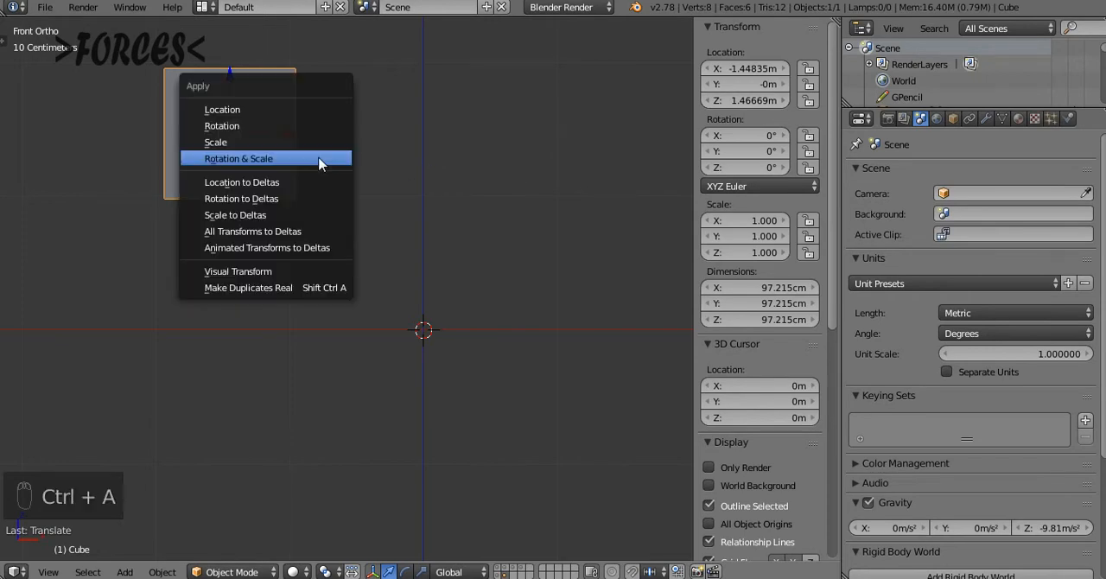
click(283, 112)
middle_drag(292, 181, 257, 156)
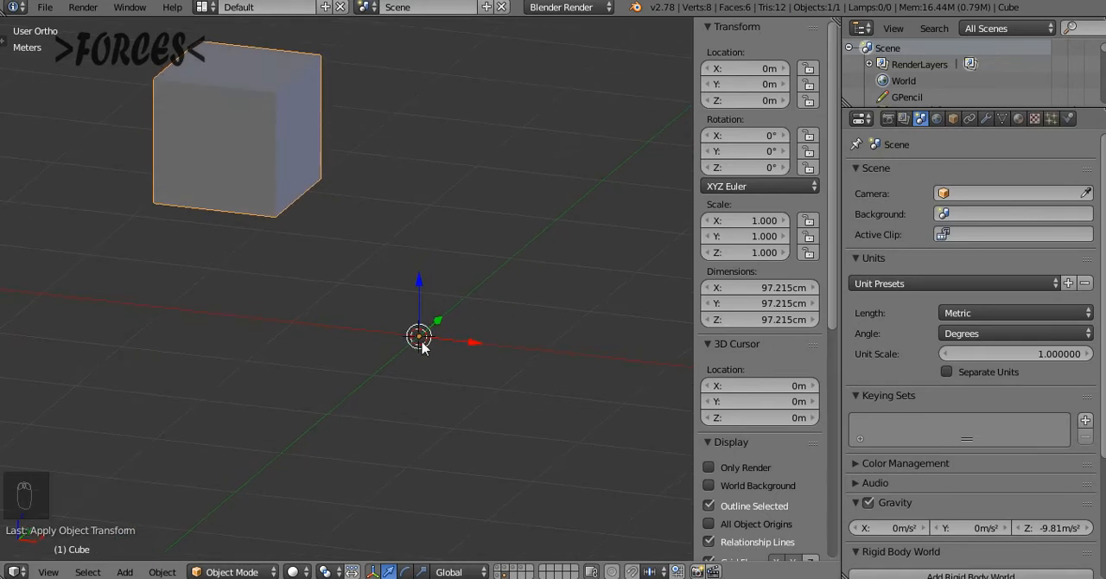
key(KP_1)
Set the cube's origin back to its geometry and orbit around to inspect it
key(ctrl+alt+shift+c)
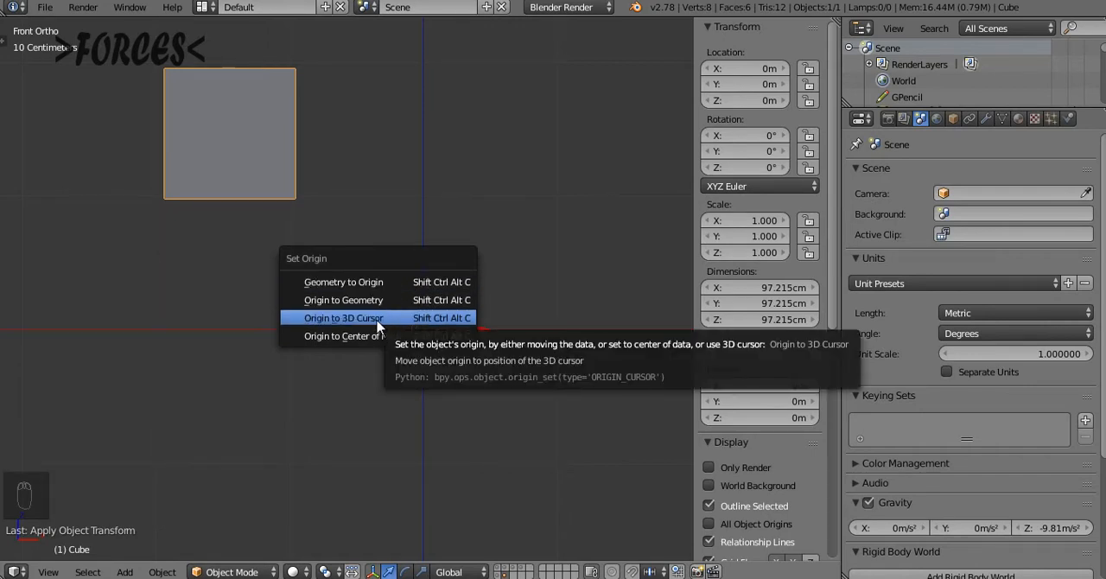
click(328, 304)
middle_drag(469, 259, 410, 291)
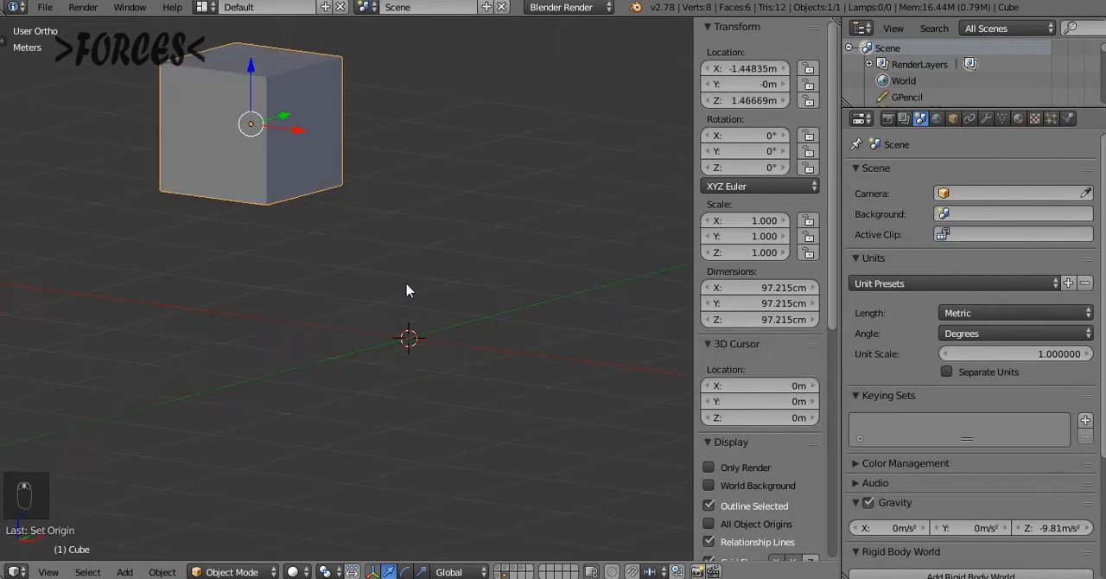
Place the 3D cursor freehand at several spots, ending at about X 1.17 m, Y -0.40 m, Z 1.19 m
click(518, 316)
click(542, 234)
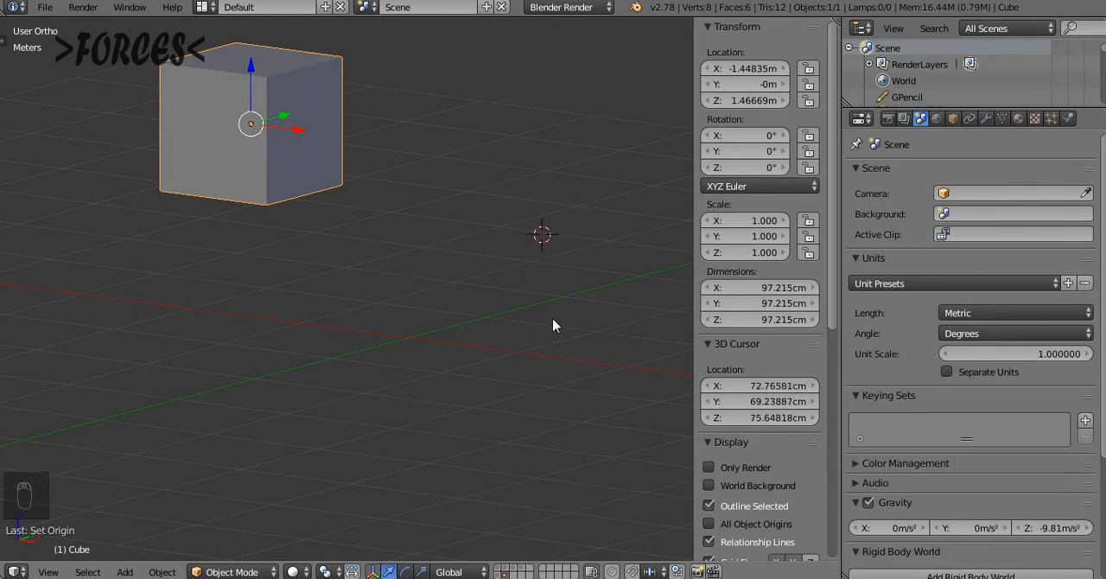
click(90, 378)
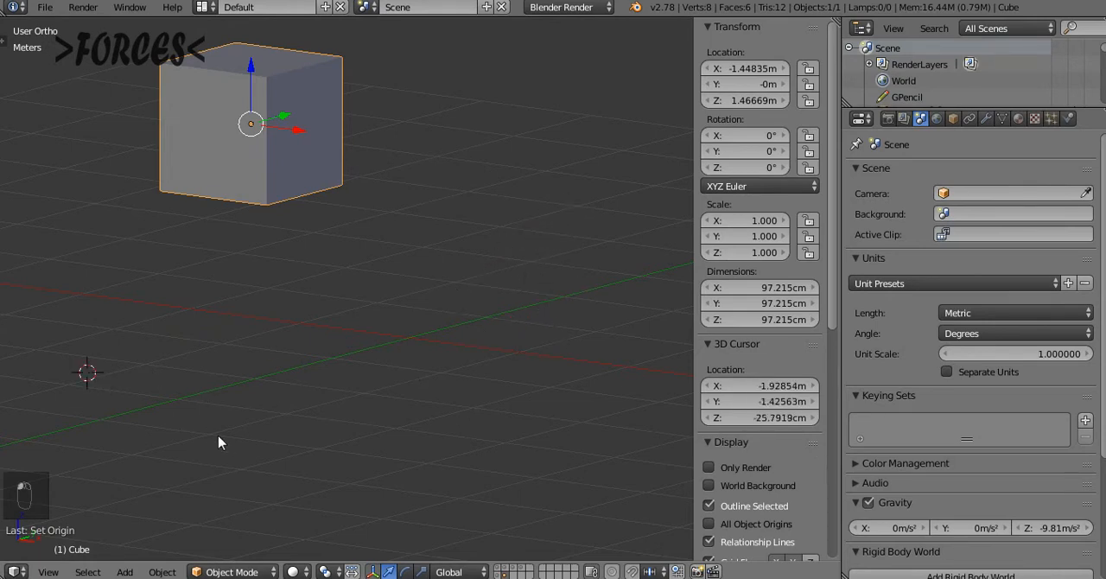
middle_drag(180, 347, 211, 380)
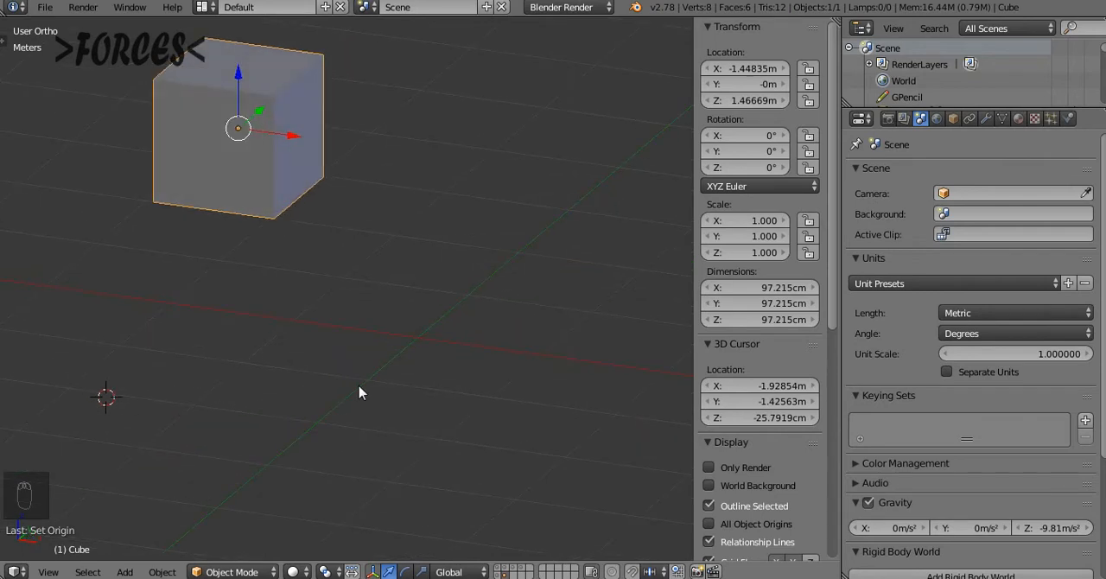
click(421, 344)
key(KP_1)
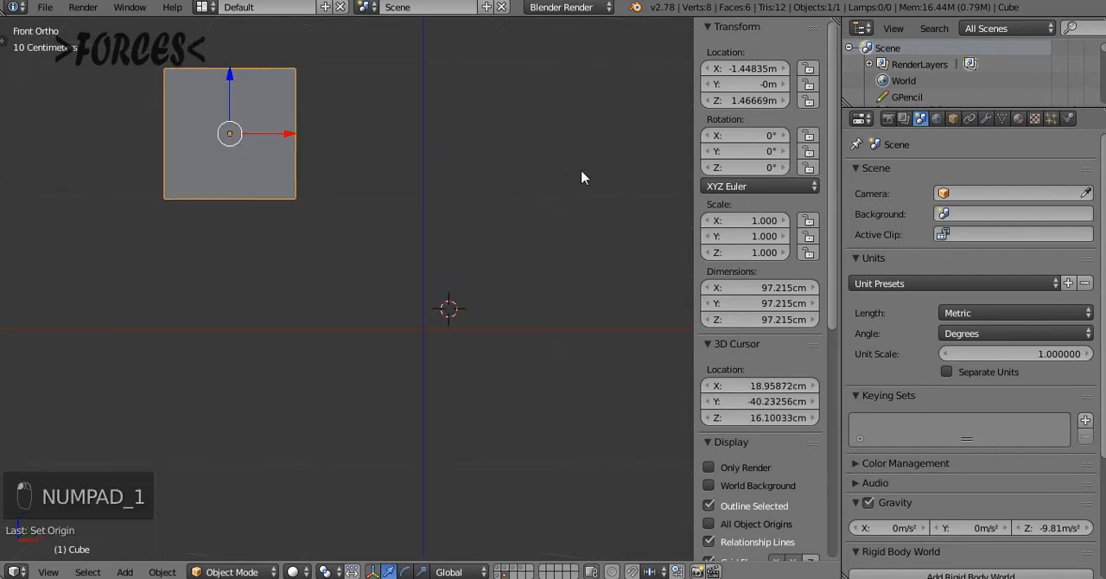
click(581, 170)
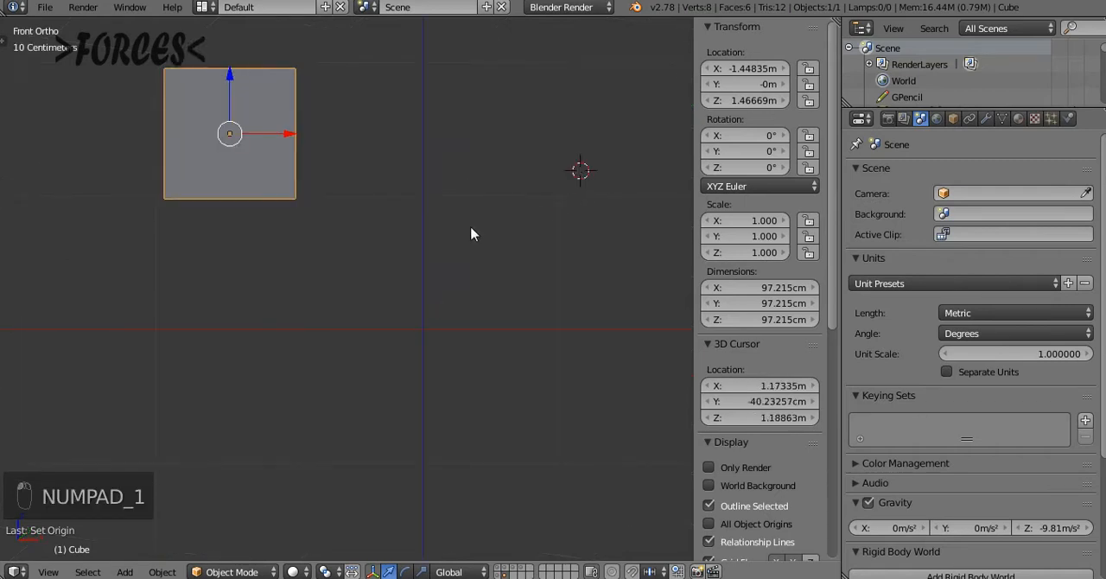
Snap the selected cube to the 3D cursor and show it from the front
key(shift+s)
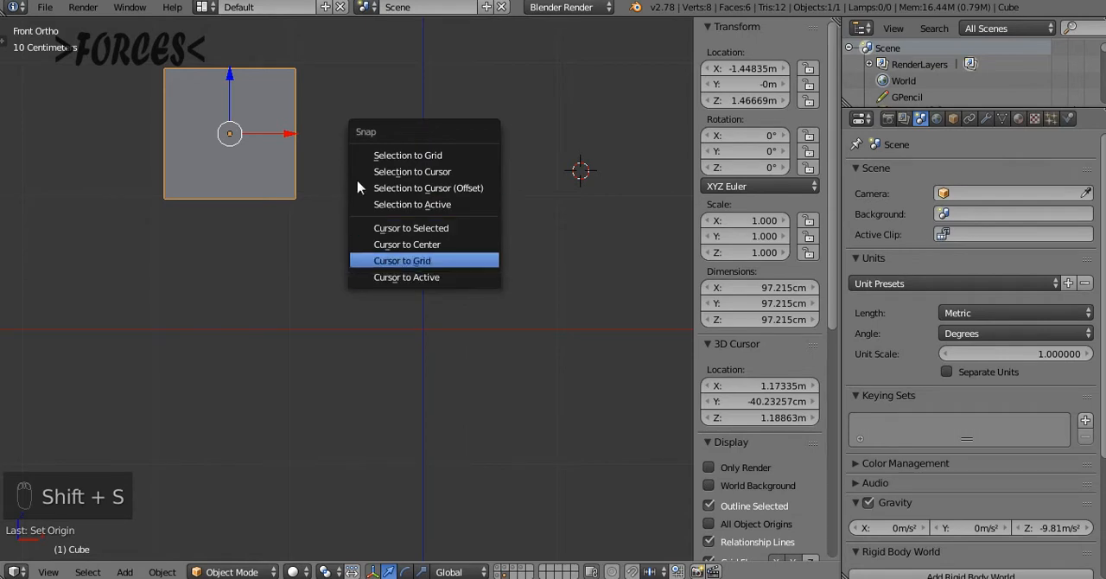
click(411, 175)
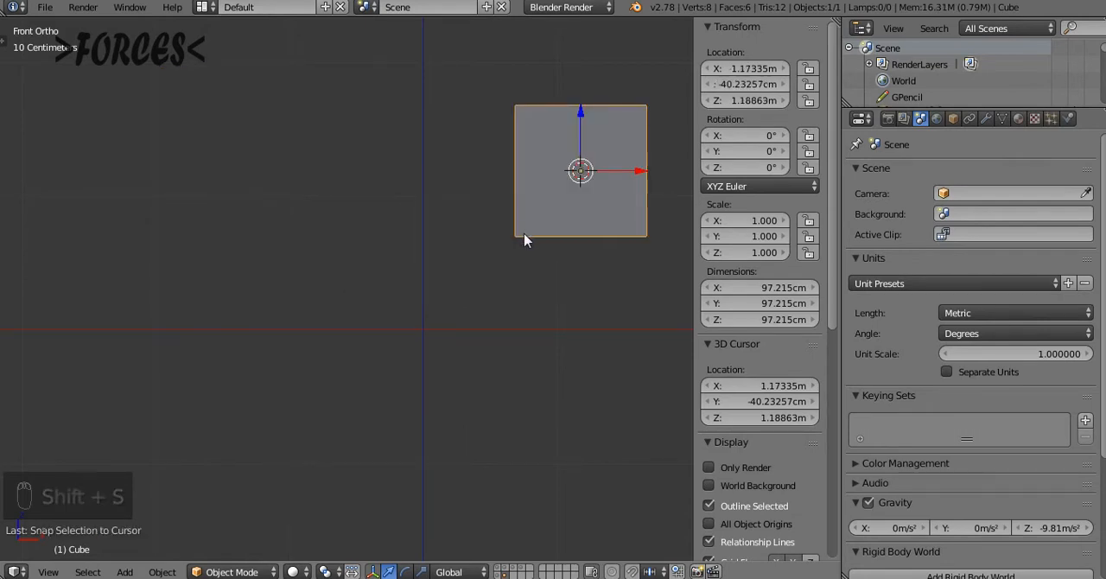
middle_drag(524, 237, 421, 300)
key(KP_1)
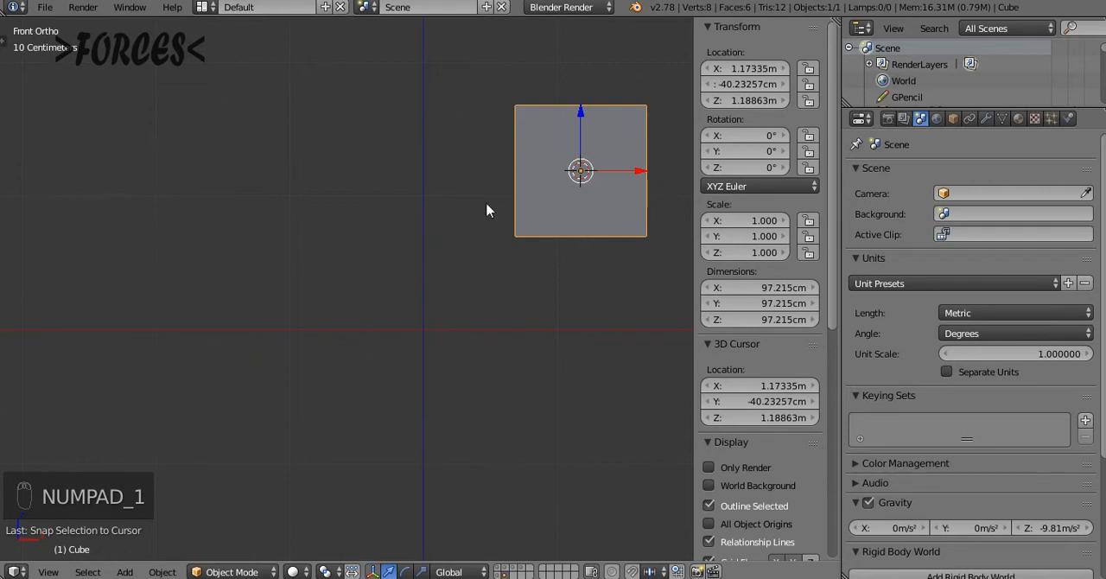
Place the 3D cursor at about X -1.97 m, Z -0.25 m and set the cube's origin to the 3D cursor
click(159, 364)
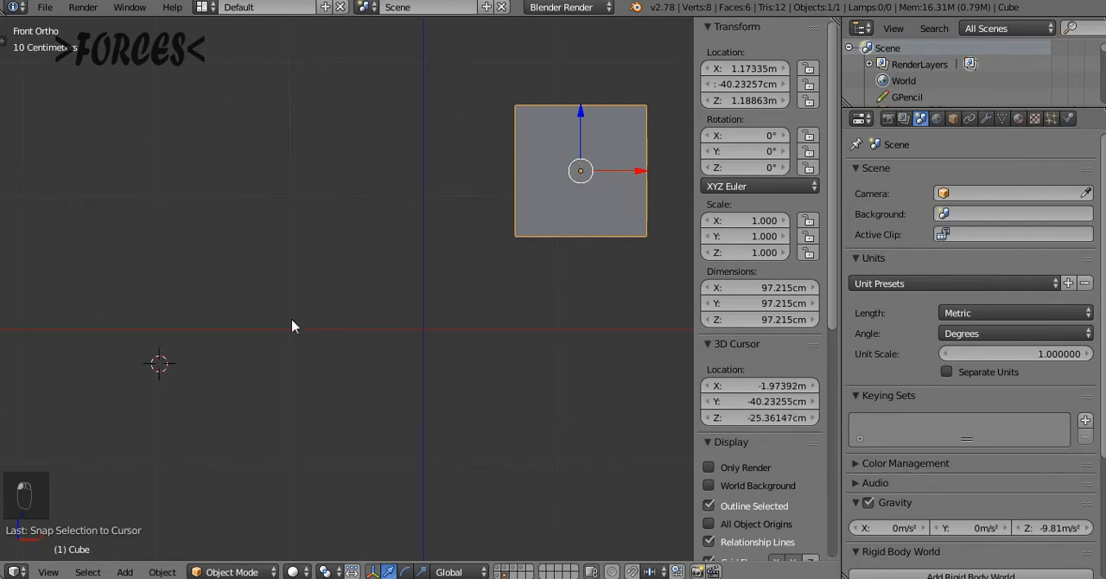
key(ctrl+alt+shift+c)
click(197, 339)
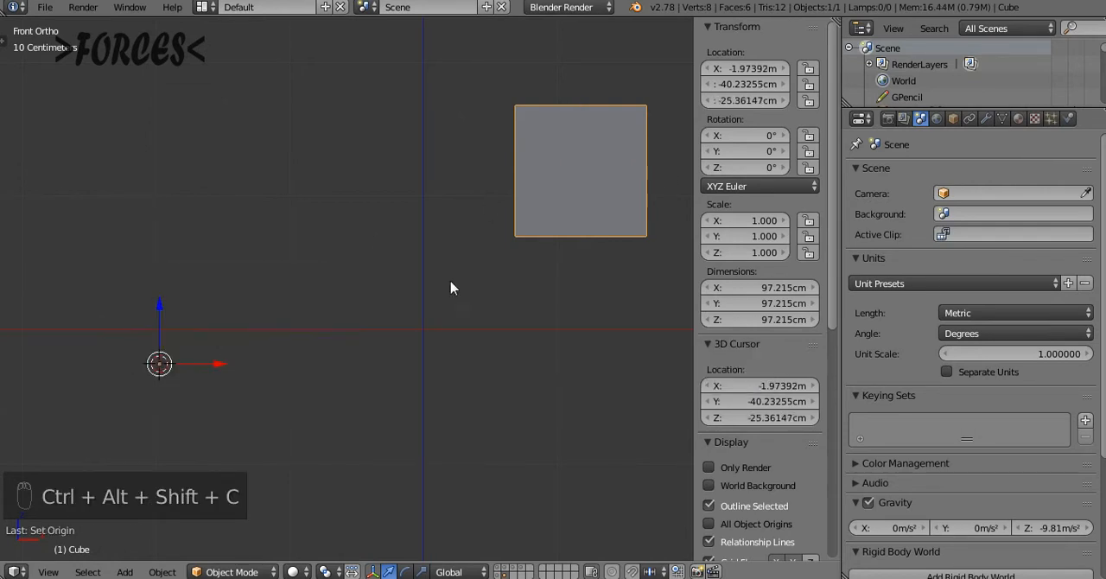
middle_drag(452, 286, 530, 288)
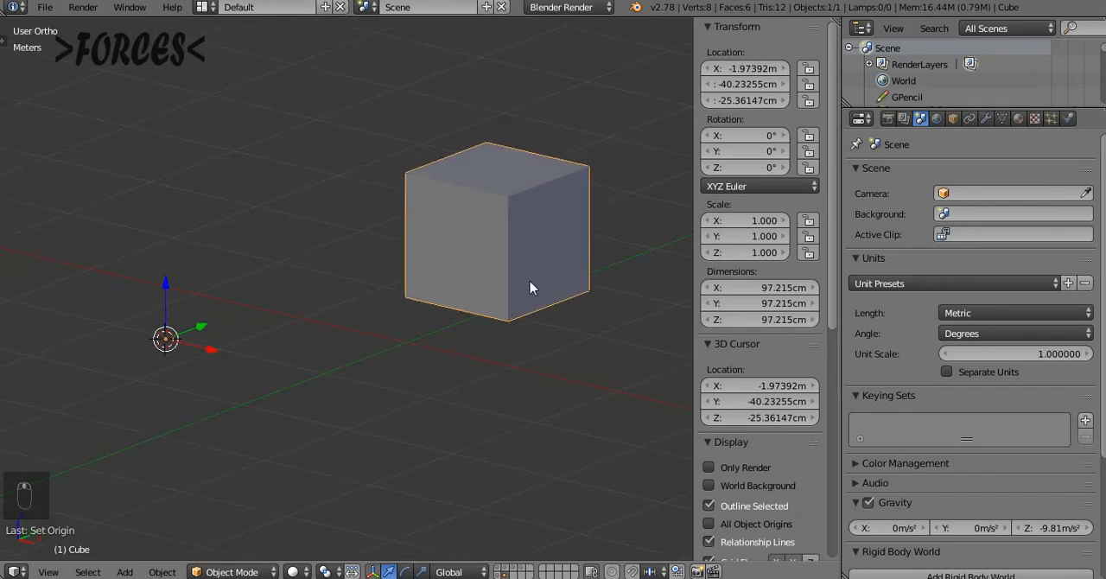
Snap the 3D cursor to the selected cube's origin and set the cube's origin back to its geometry
key(shift+s)
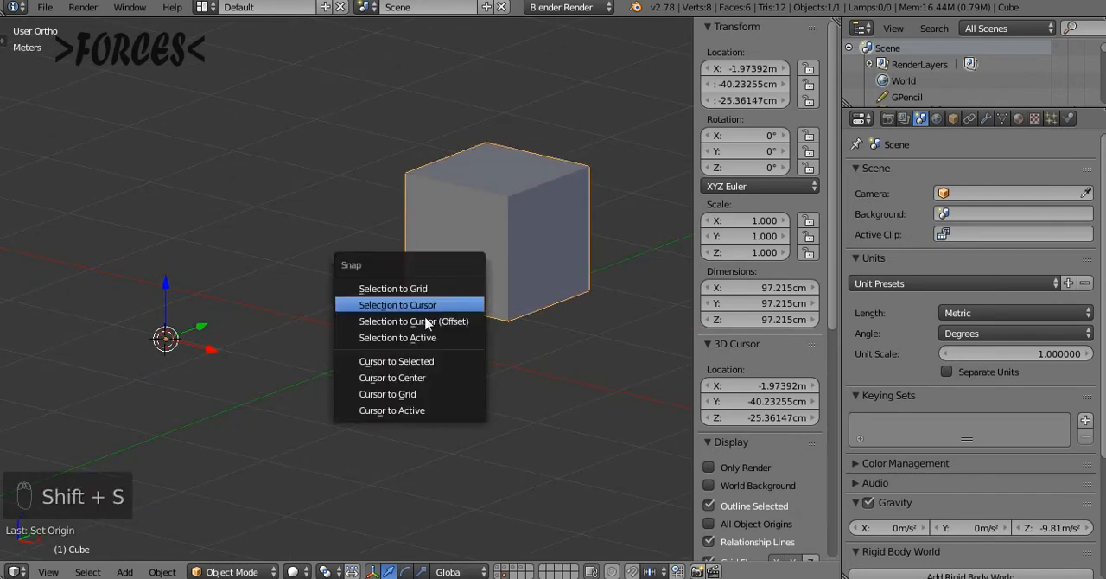
click(396, 364)
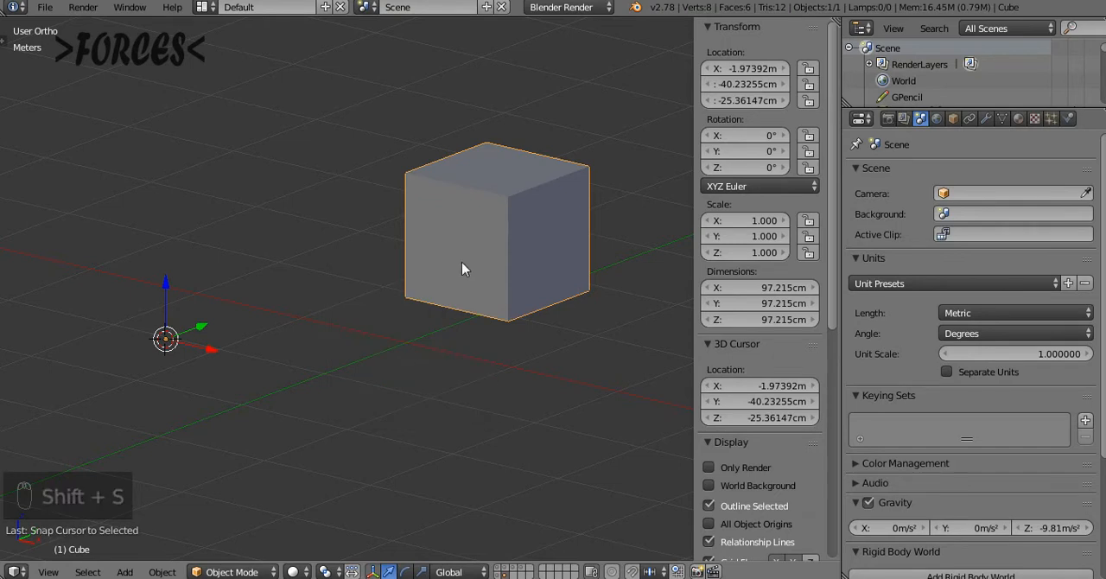
key(ctrl+alt+shift+c)
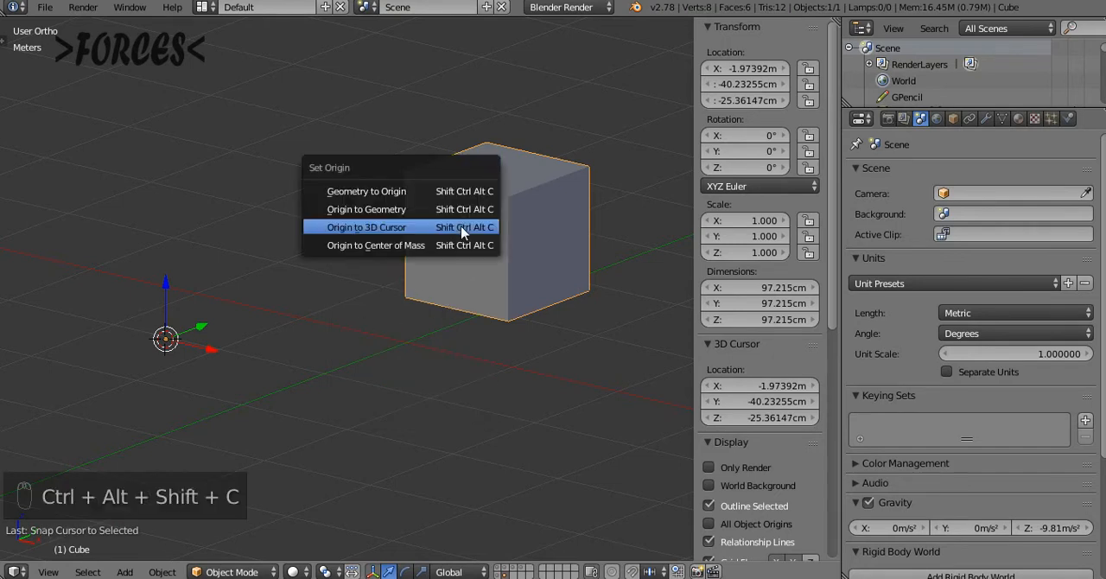
click(365, 214)
Place the 3D cursor away from the cube at about X -2.67 m, Y -0.72 m, Z 0.33 m, and snap it to the selected cube
click(66, 260)
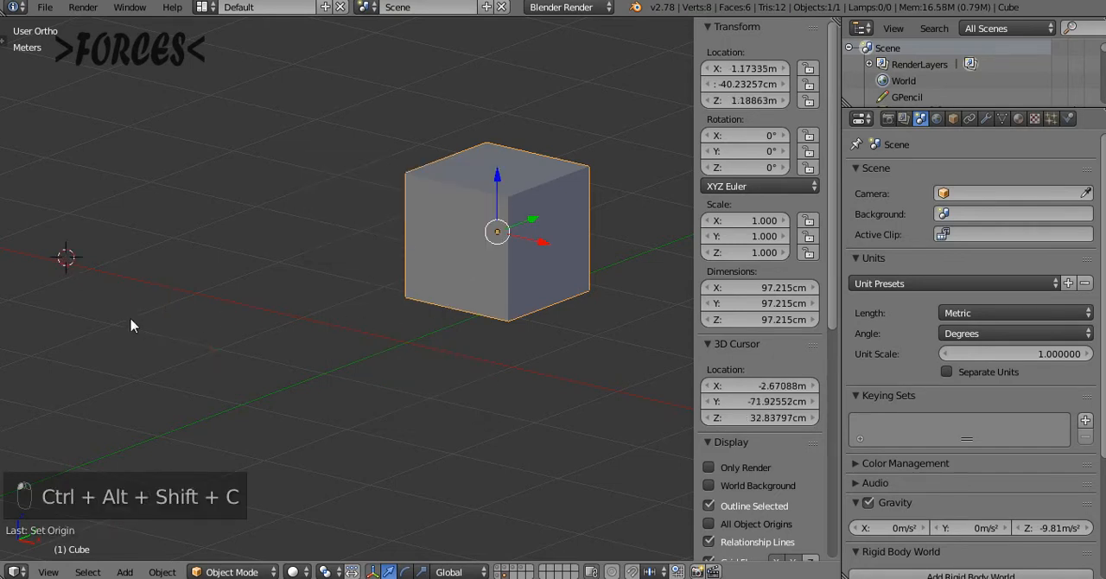
middle_drag(130, 321, 143, 302)
key(shift+s)
click(143, 301)
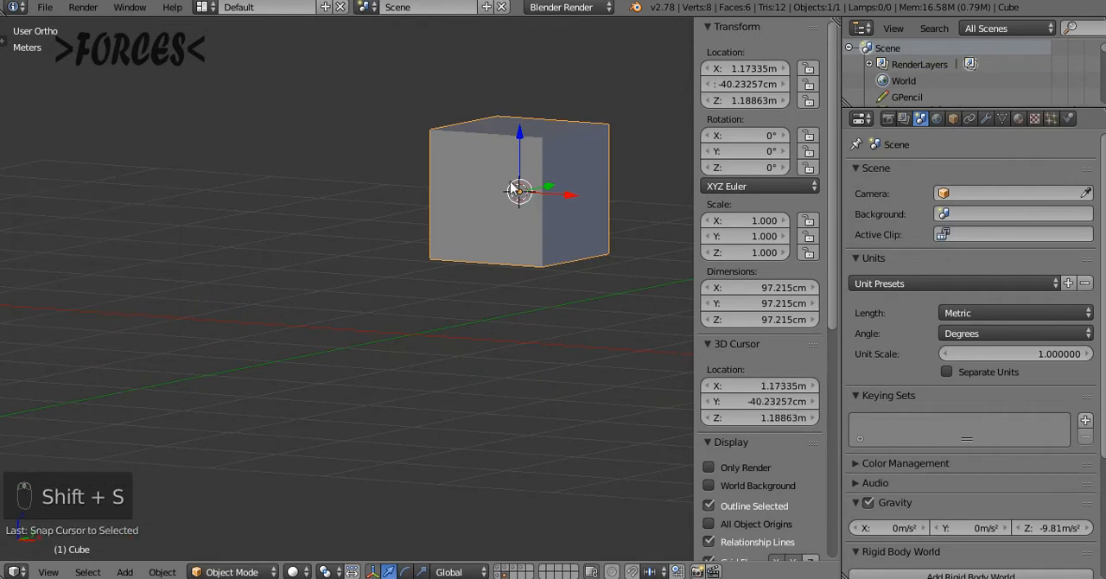
middle_drag(564, 188, 551, 226)
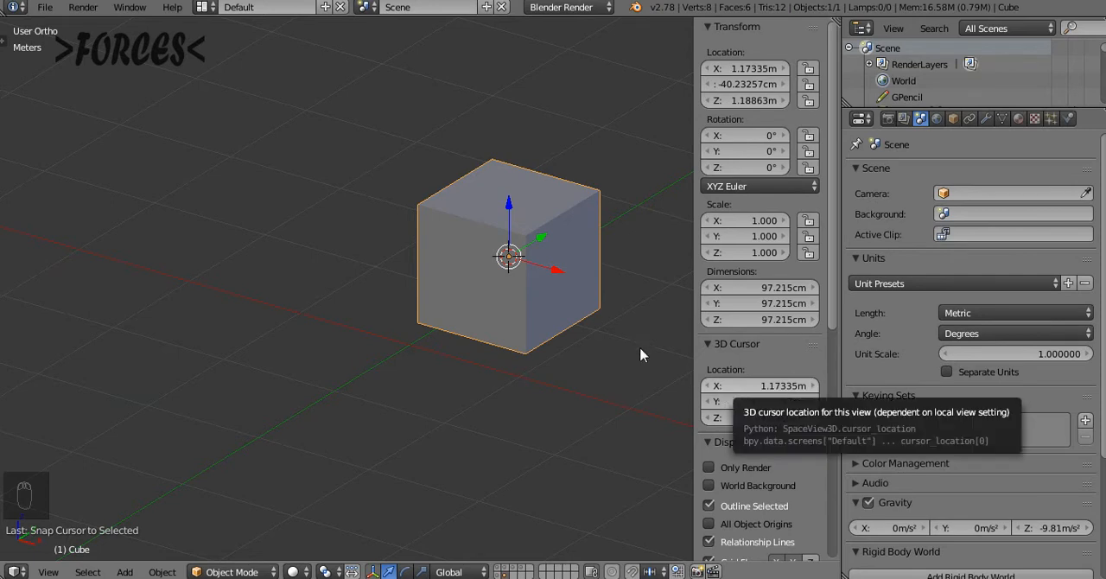
mouse_move(459, 375)
middle_down()
mouse_move(548, 385)
mouse_move(459, 356)
middle_up()
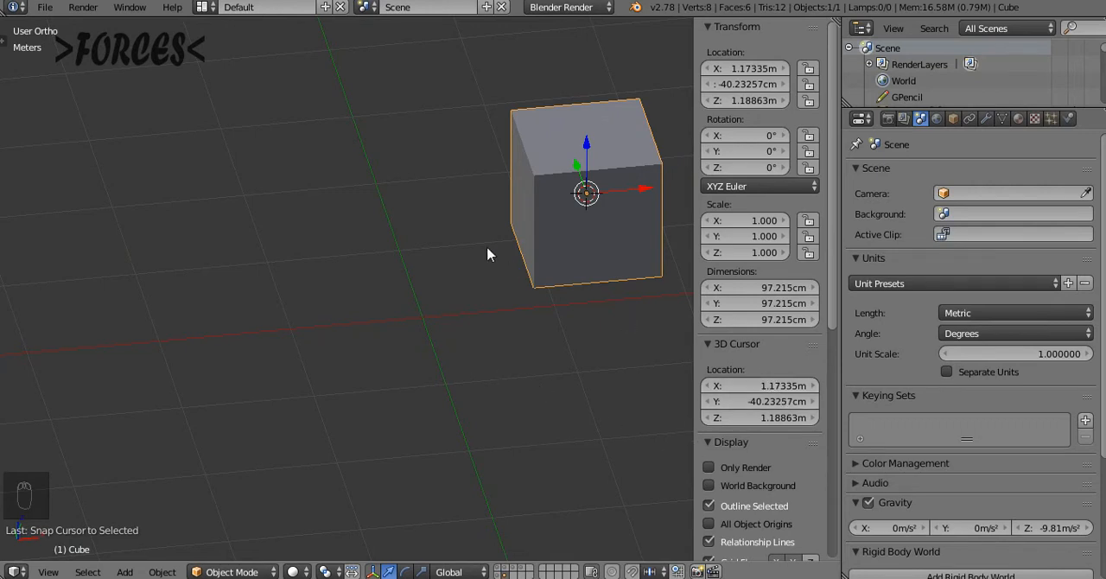
Show the cube from the front and set the transform orientation to Local
key(KP_1)
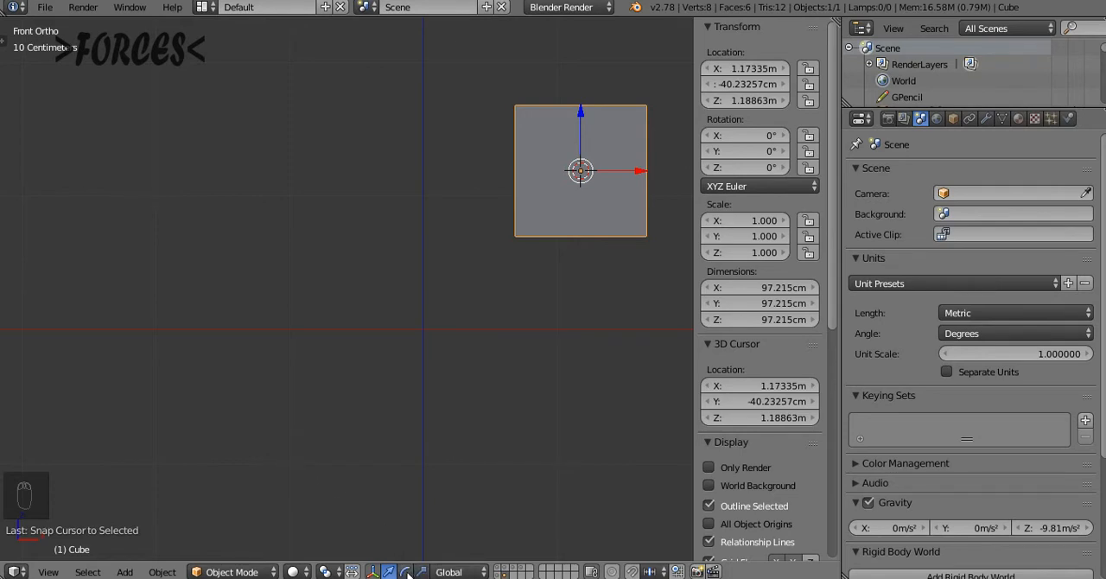
click(449, 572)
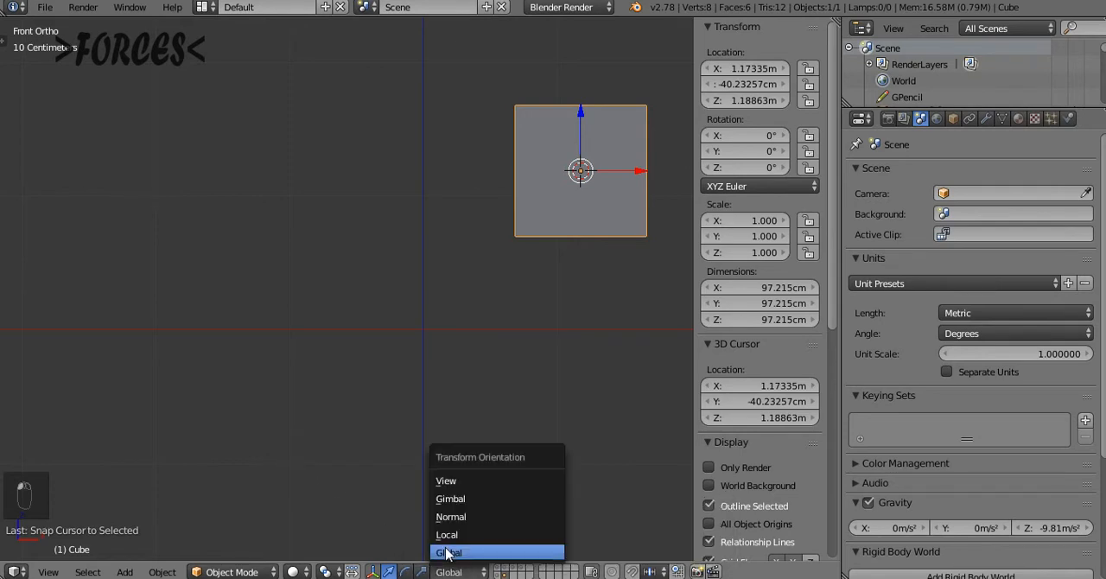
click(444, 532)
Reset the 3D cursor to the world centre, frame the whole scene, and show the cube from the right side
key(shift+c)
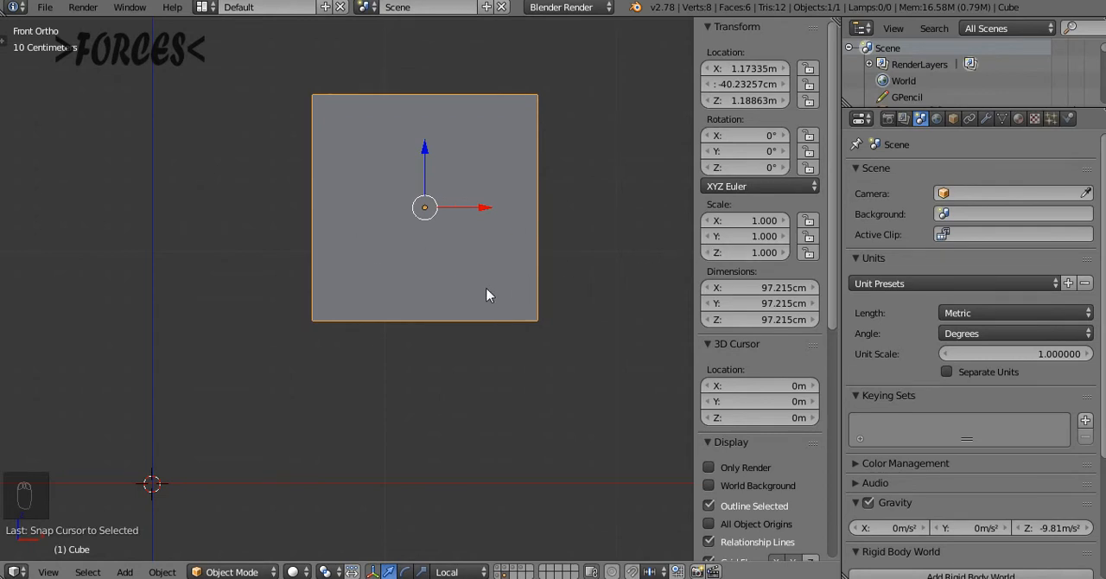
key(KP_3)
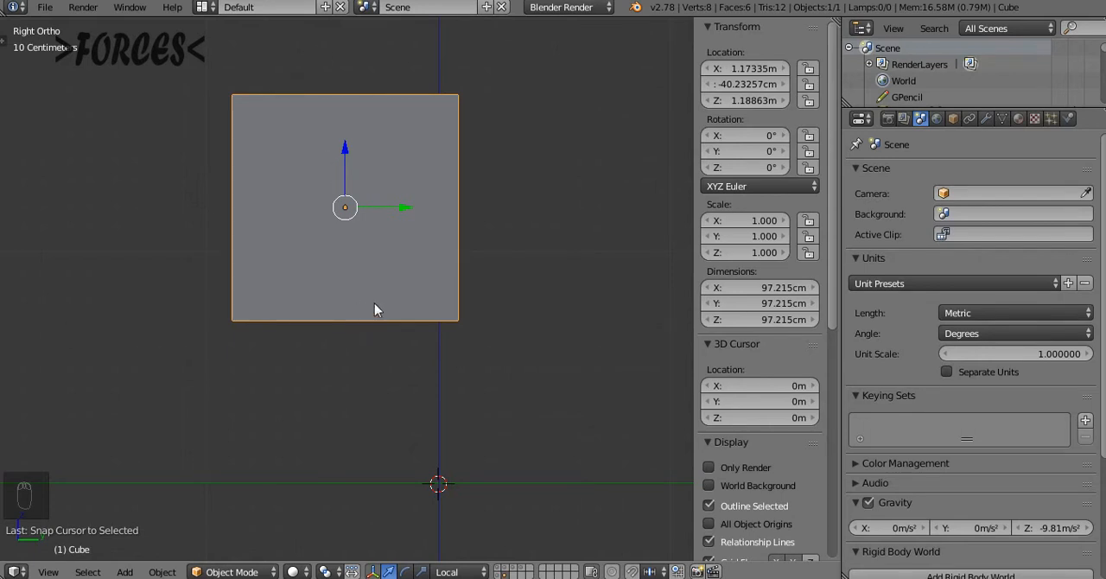
key(shift+c)
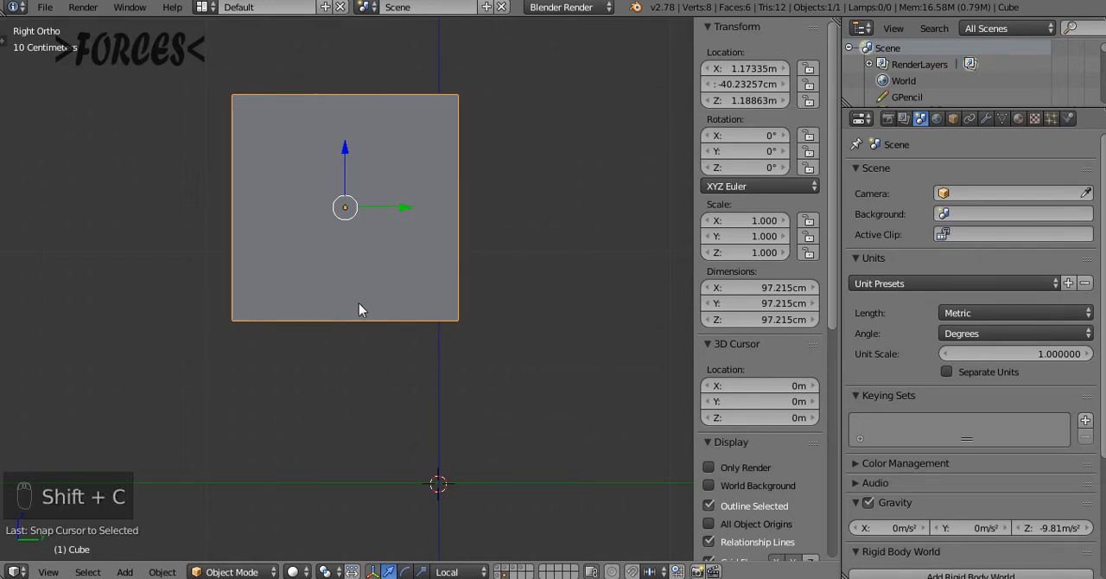
Snap the selected cube to the 3D cursor at the world centre
key(shift+c)
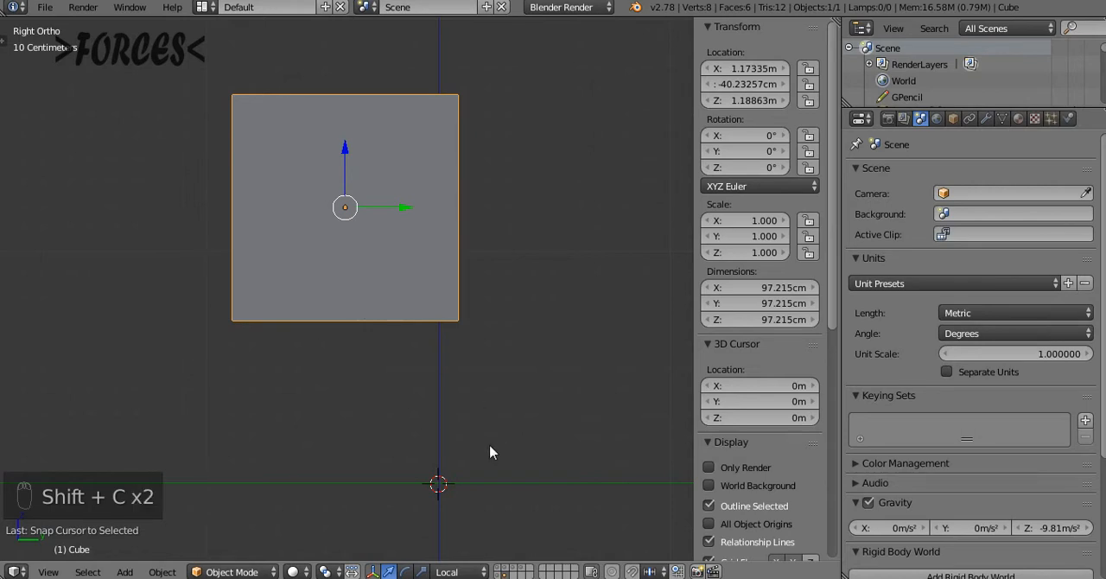
middle_drag(305, 371, 310, 338)
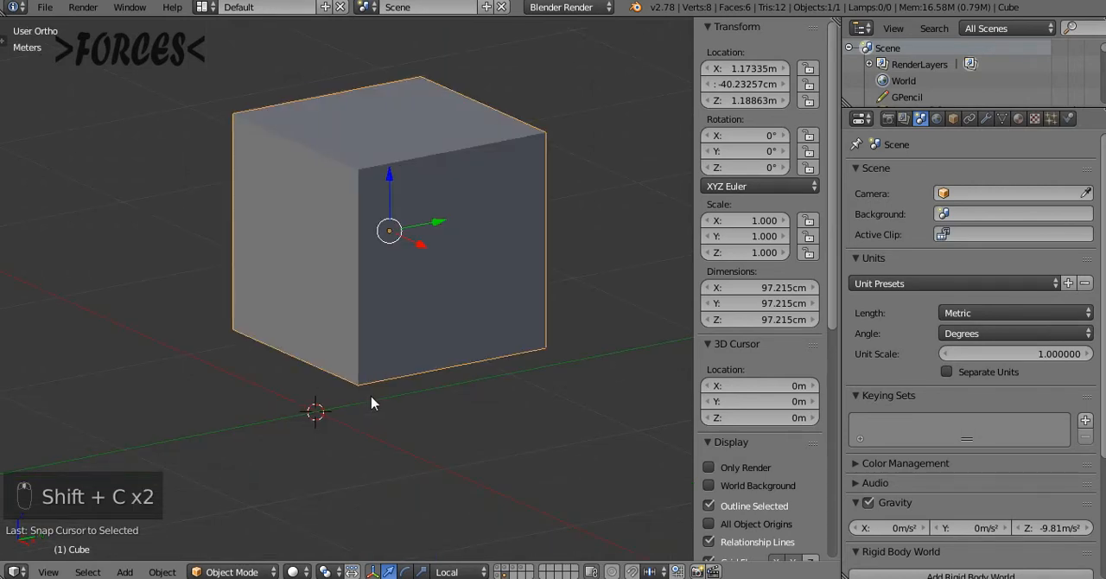
key(shift+s)
click(289, 301)
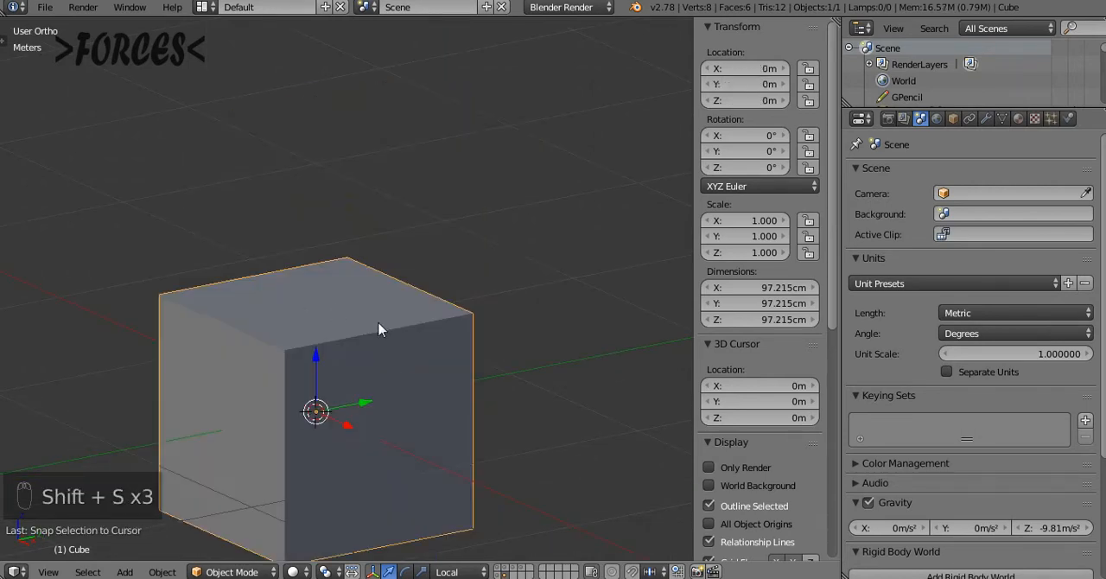
Rotate the cube 90° as seen from the right side view
key(KP_3)
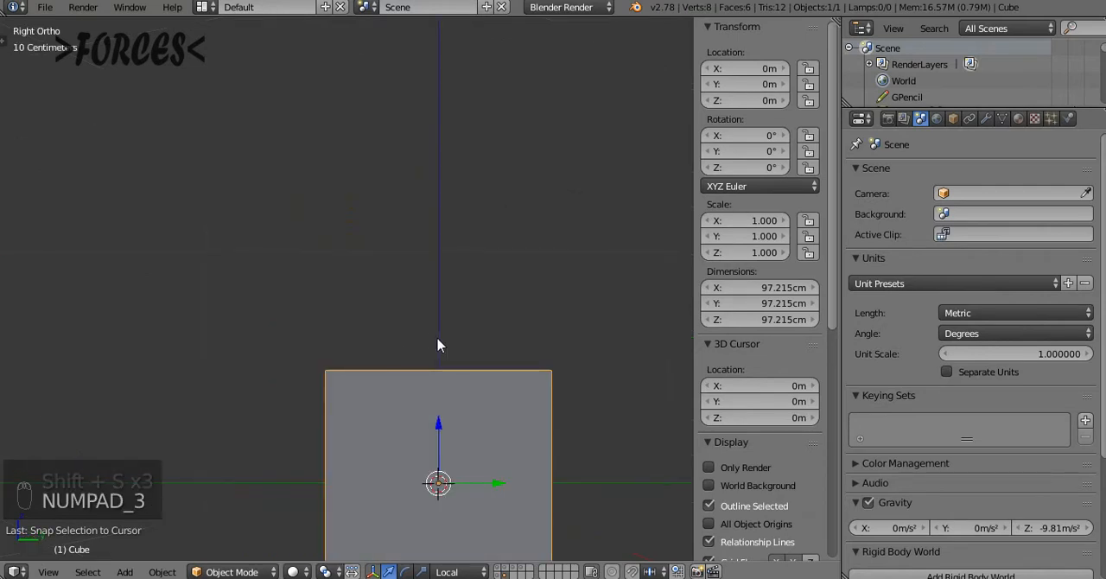
key(shift+c)
text(r)
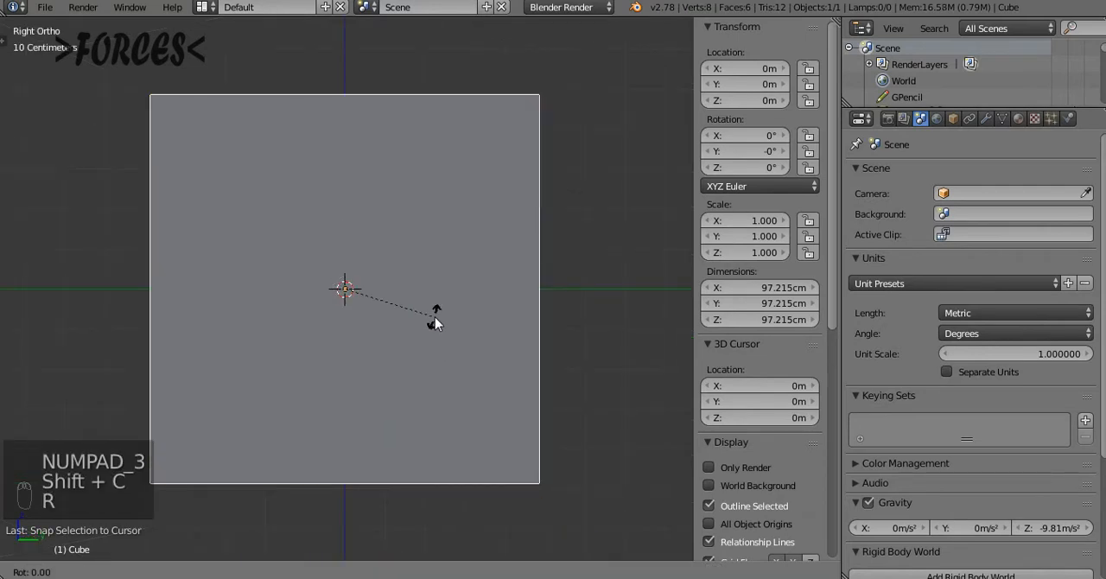
text(90)
click(436, 319)
middle_drag(326, 272, 328, 302)
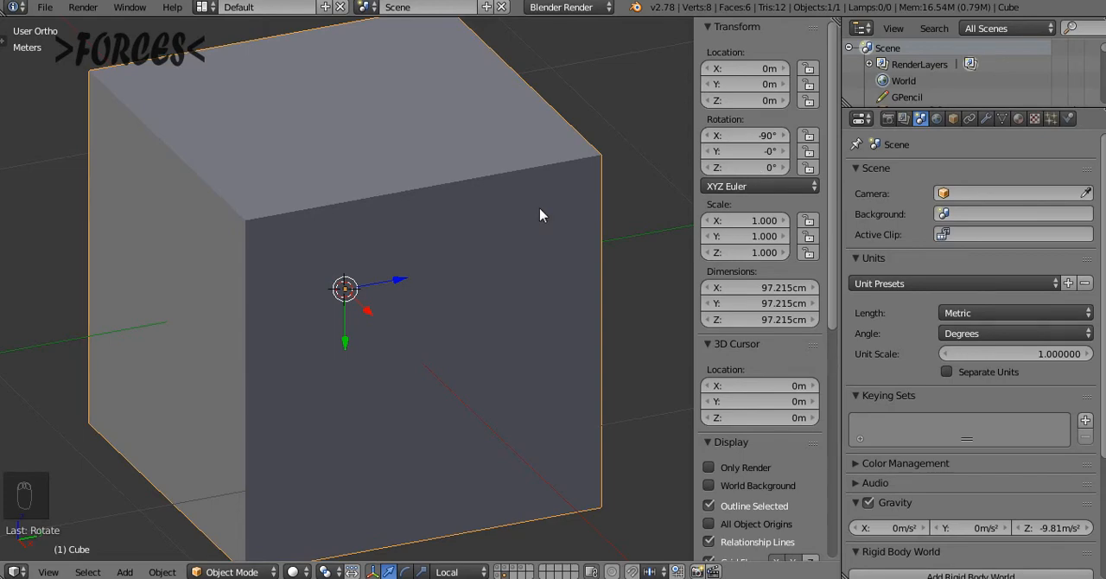
Apply the cube's rotation so its local axes line up with the world axes
key(ctrl+a)
click(436, 256)
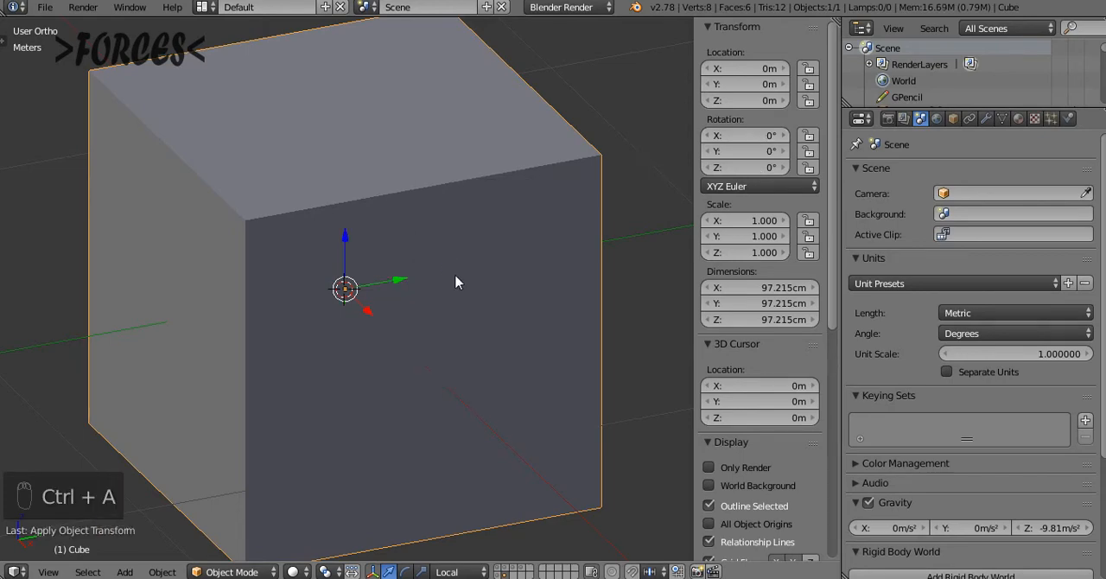
middle_drag(456, 283, 403, 297)
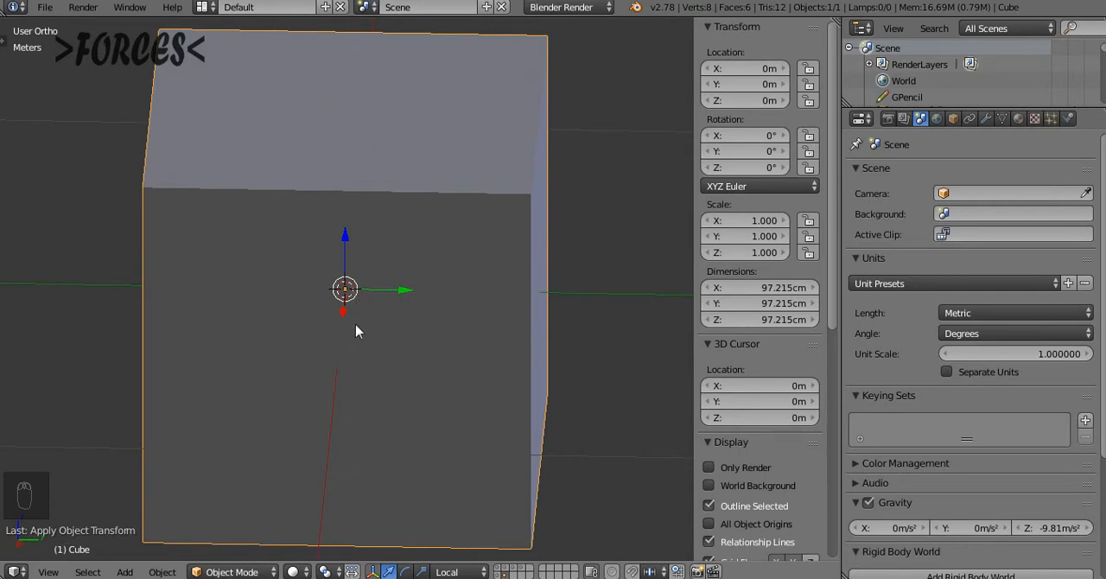
middle_drag(566, 207, 439, 269)
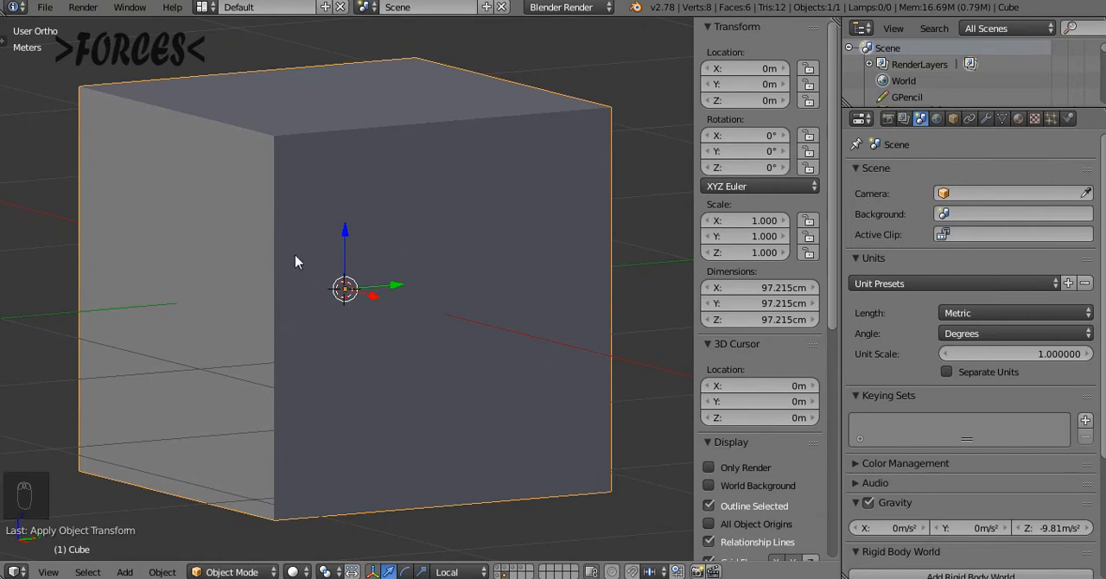
Delete the cube and recentre the view on the empty scene
key(shift+c)
key(x)
click(338, 311)
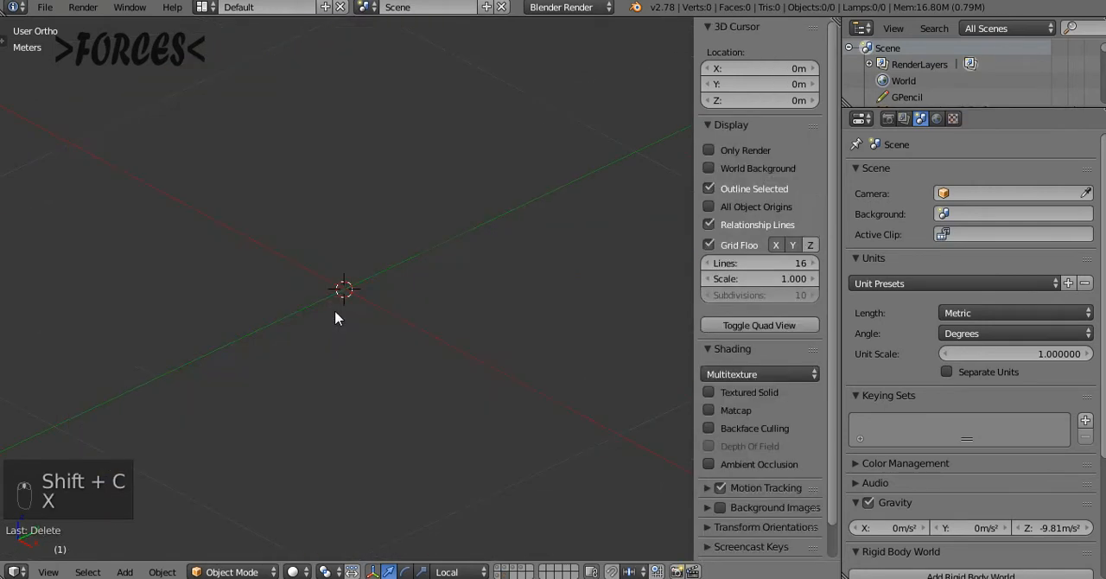
key(shift+c)
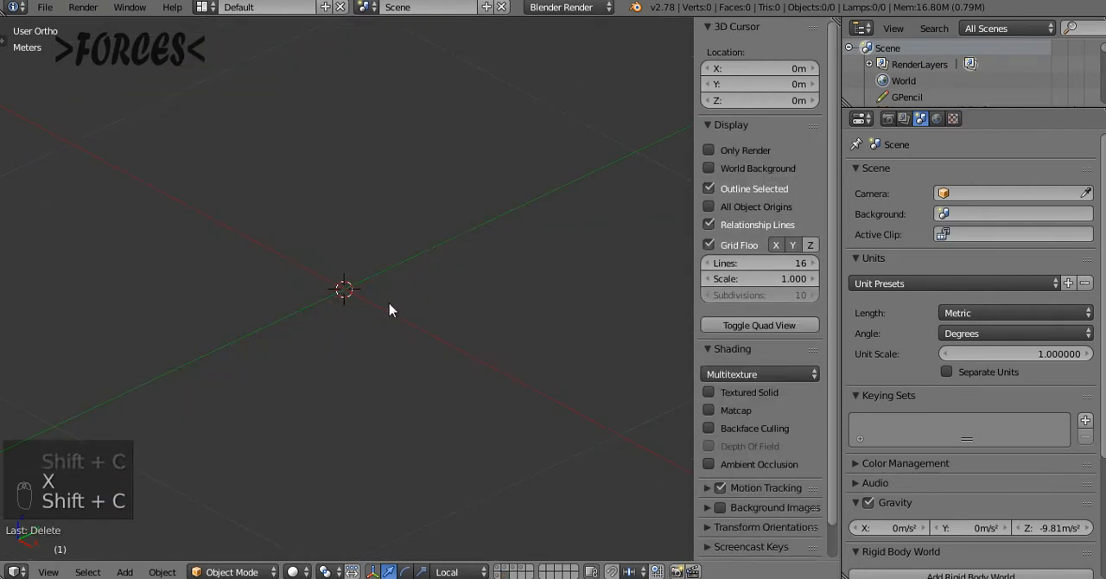
Import the LightWave object Pick-up.lwo from the MODELS folder and bring it into view
click(45, 9)
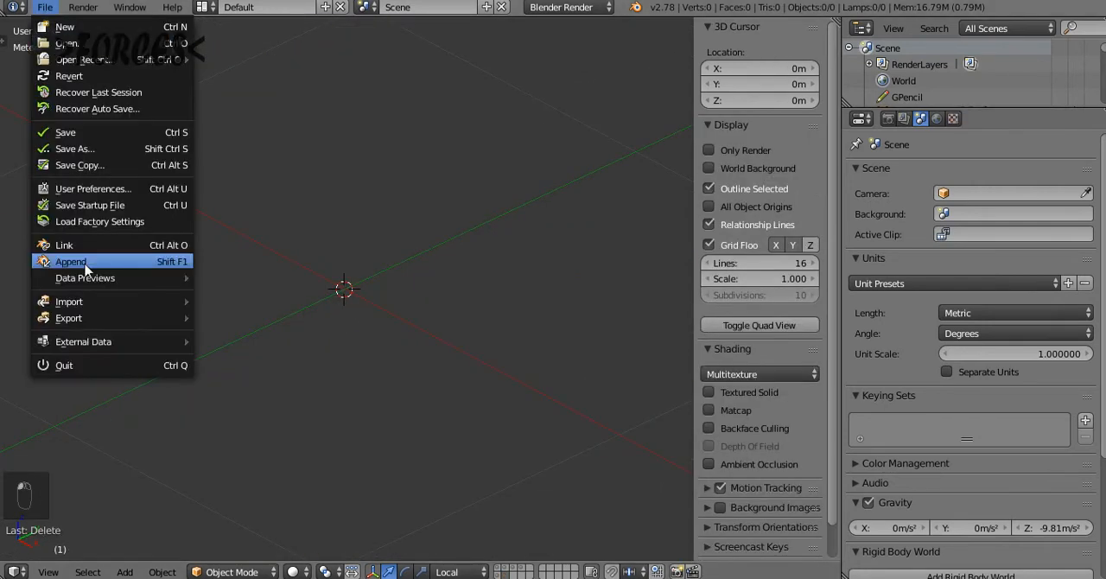
mouse_move(170, 308)
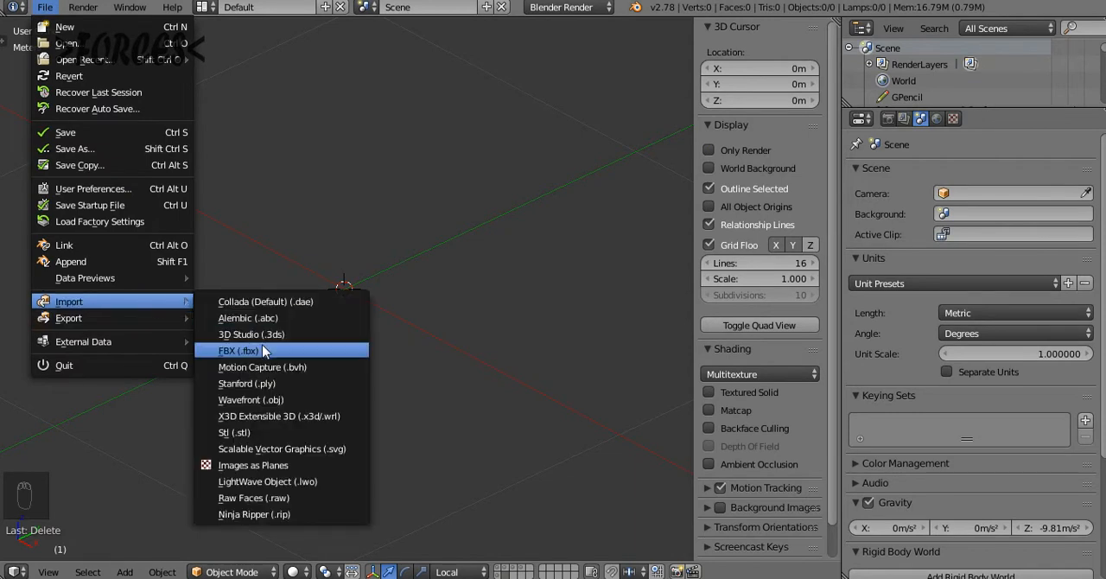
click(265, 486)
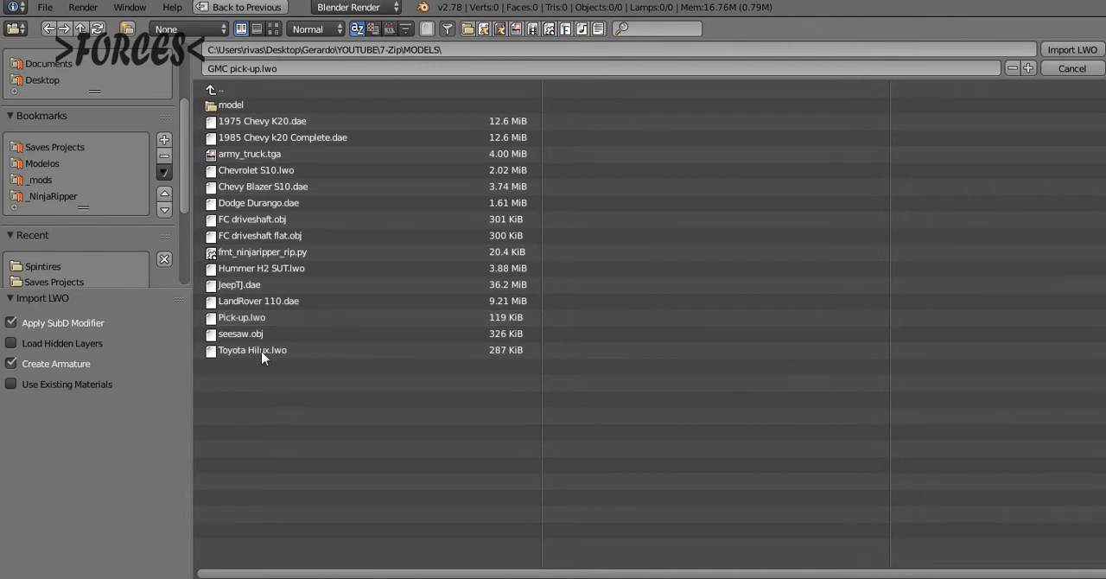
click(273, 321)
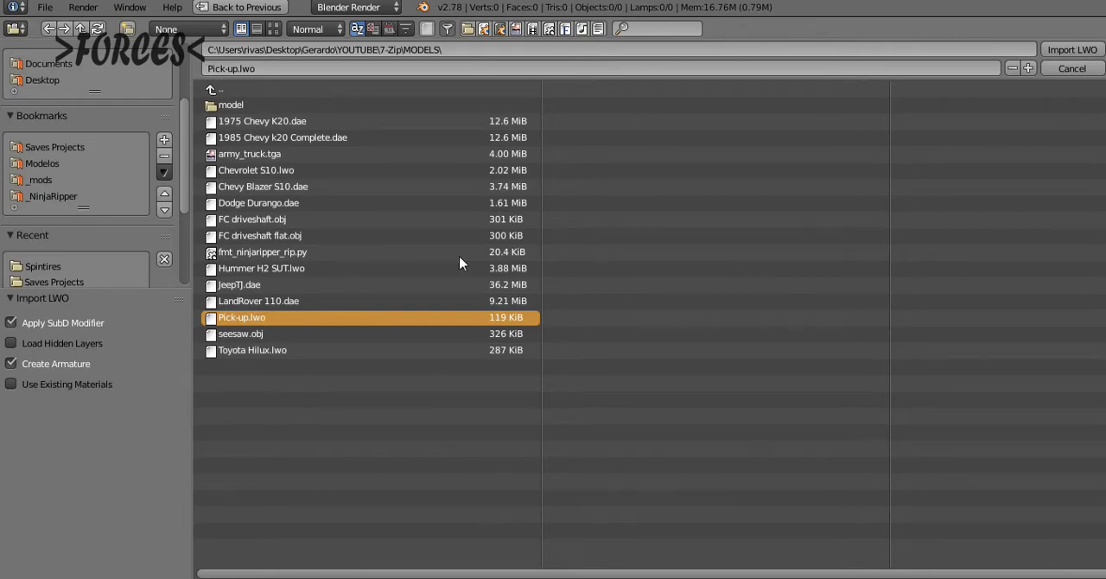
key(Return)
key(shift+c)
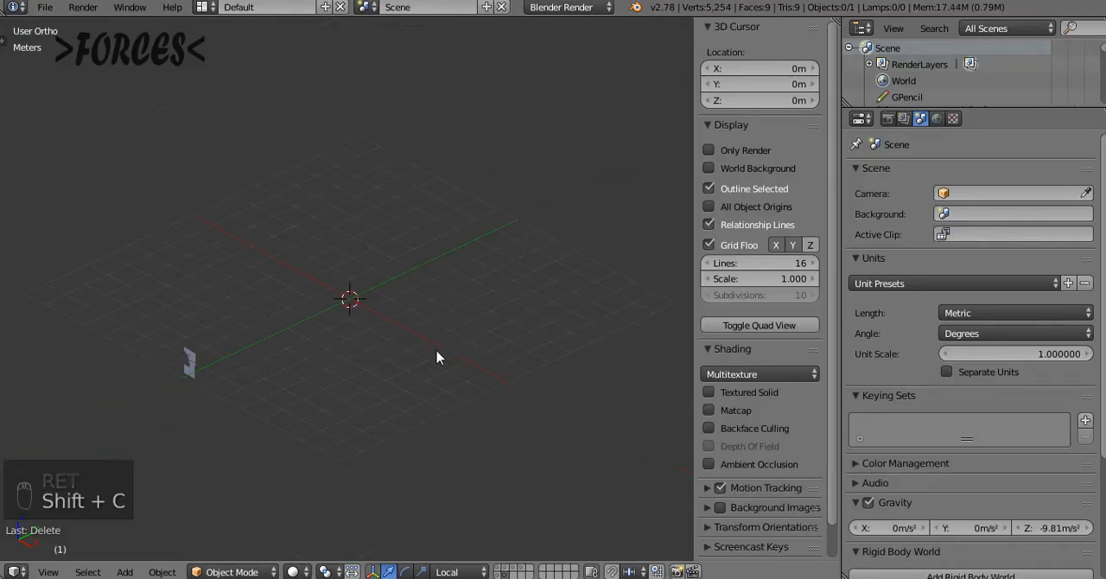
key(KP_1)
middle_drag(380, 368, 447, 338)
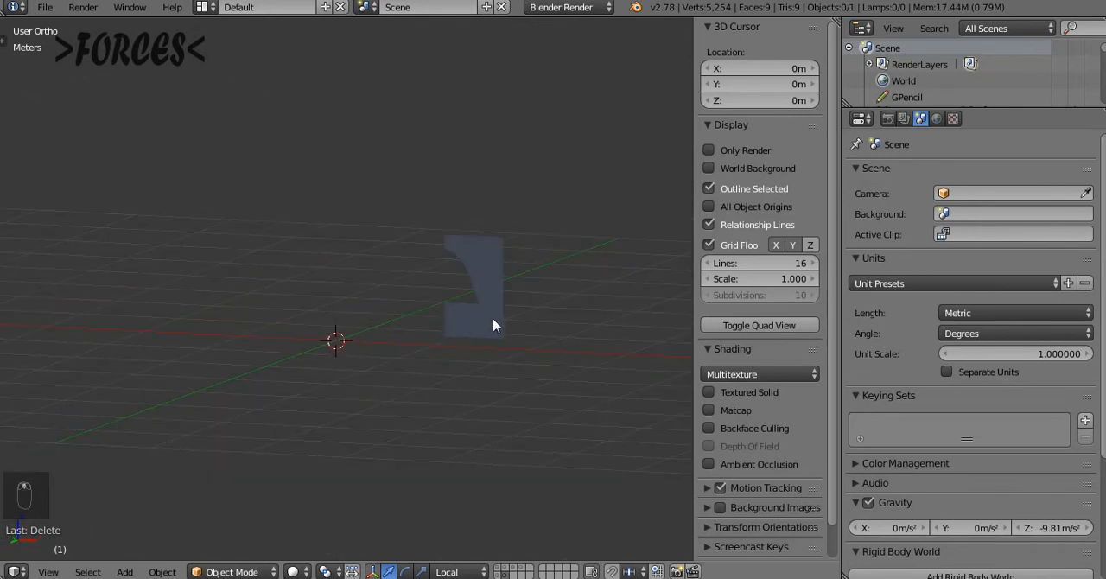
Switch the viewport to wireframe shading and delete the imported Pick-up object
right_click(493, 318)
key(z)
key(a)
key(a)
key(a)
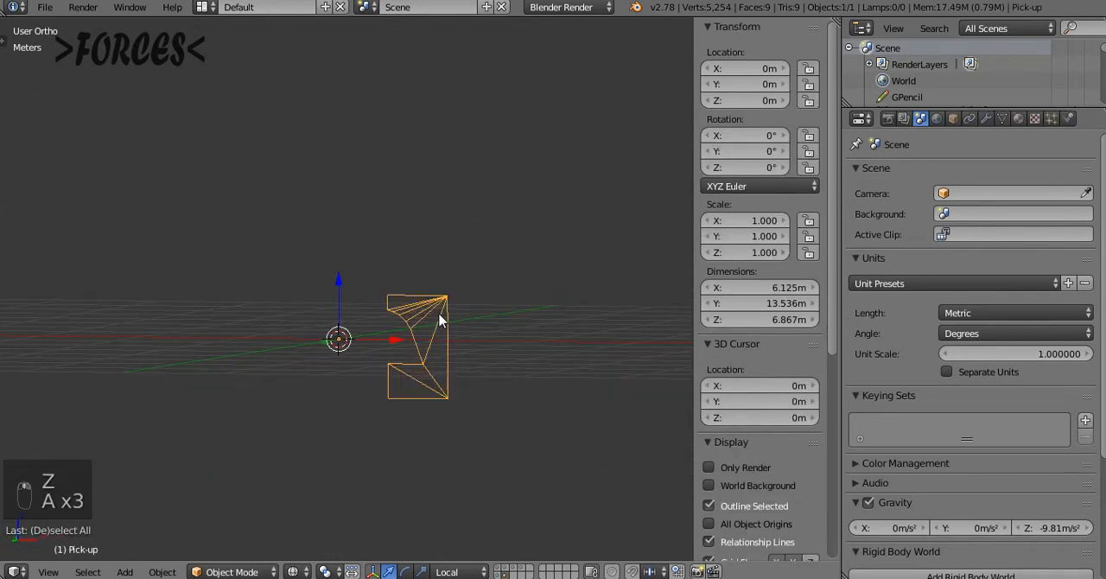
key(x)
click(439, 316)
key(shift+c)
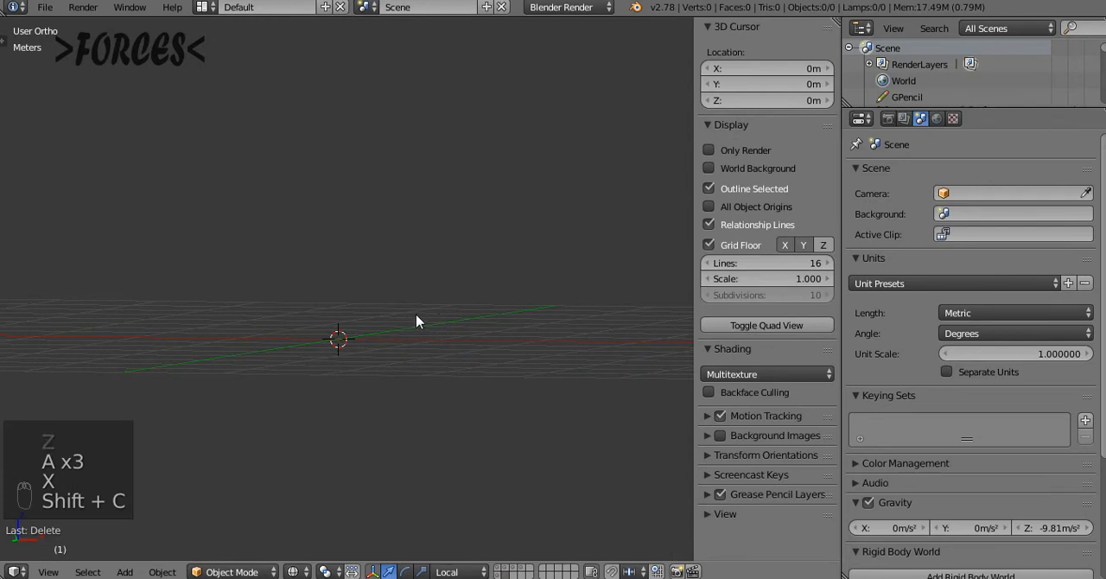
Import the LightWave object GMC pick-up.lwo from the recent Spintires folder and frame it in the view
middle_drag(417, 319, 413, 413)
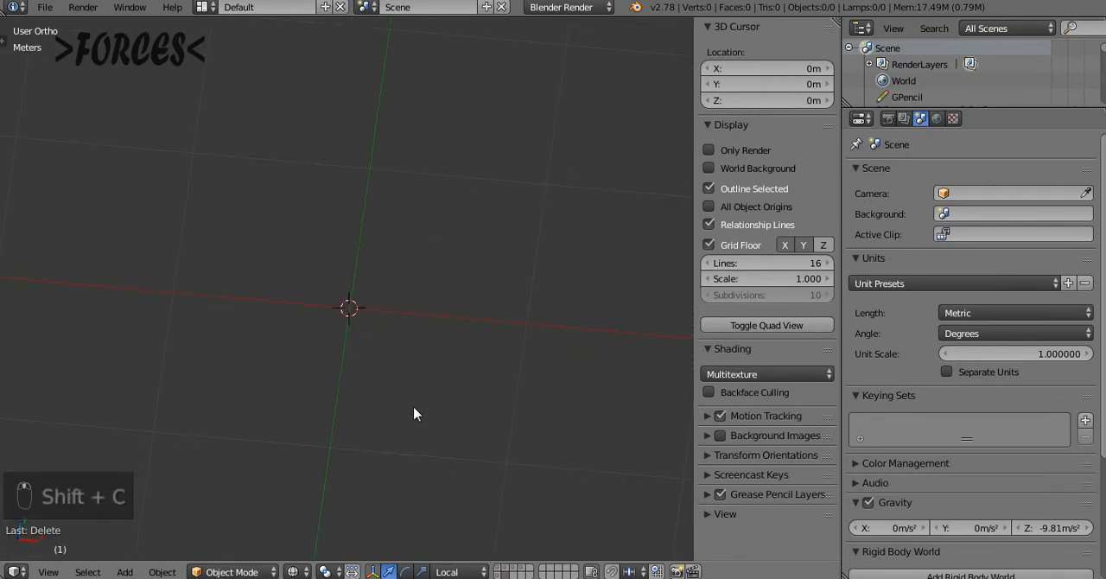
key(space)
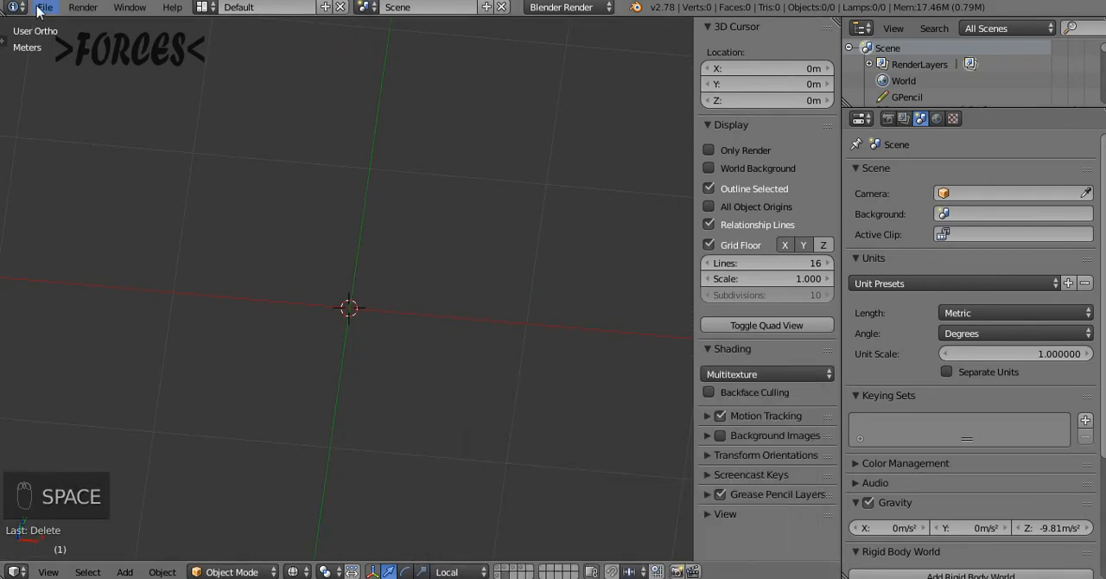
click(44, 7)
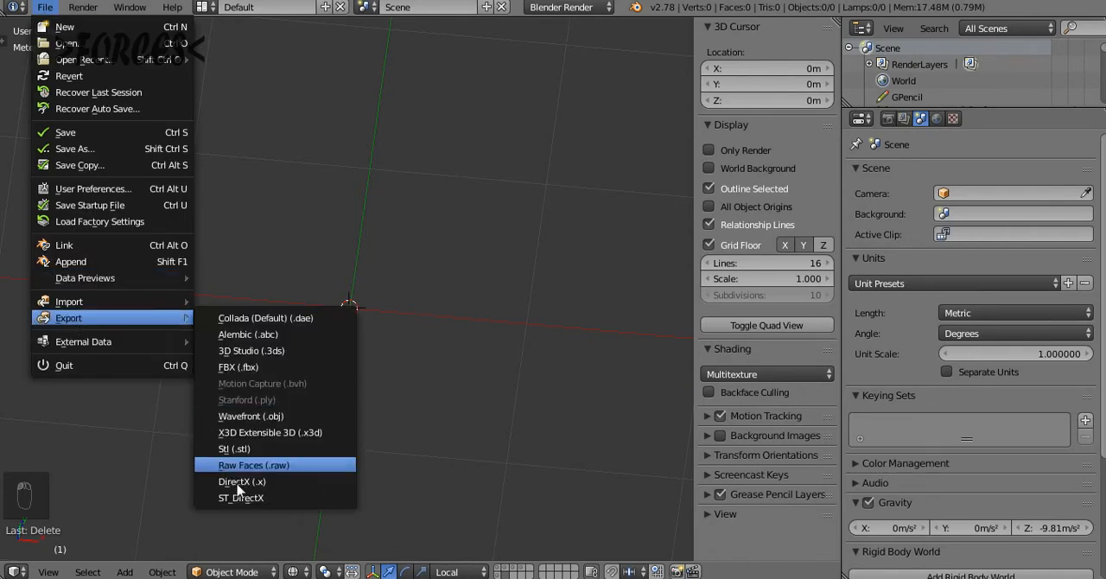
mouse_move(132, 311)
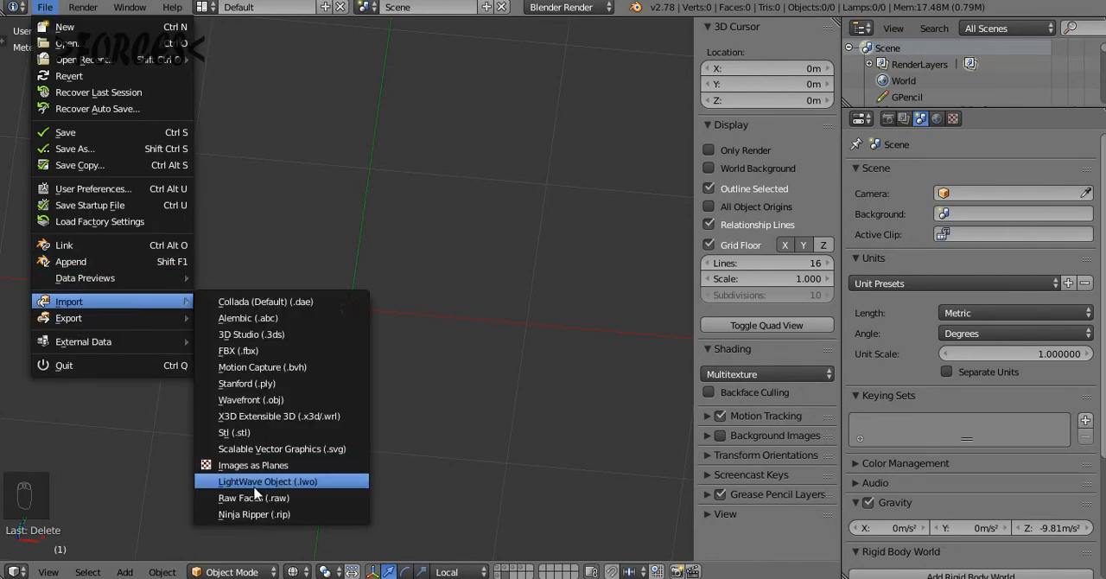
click(254, 486)
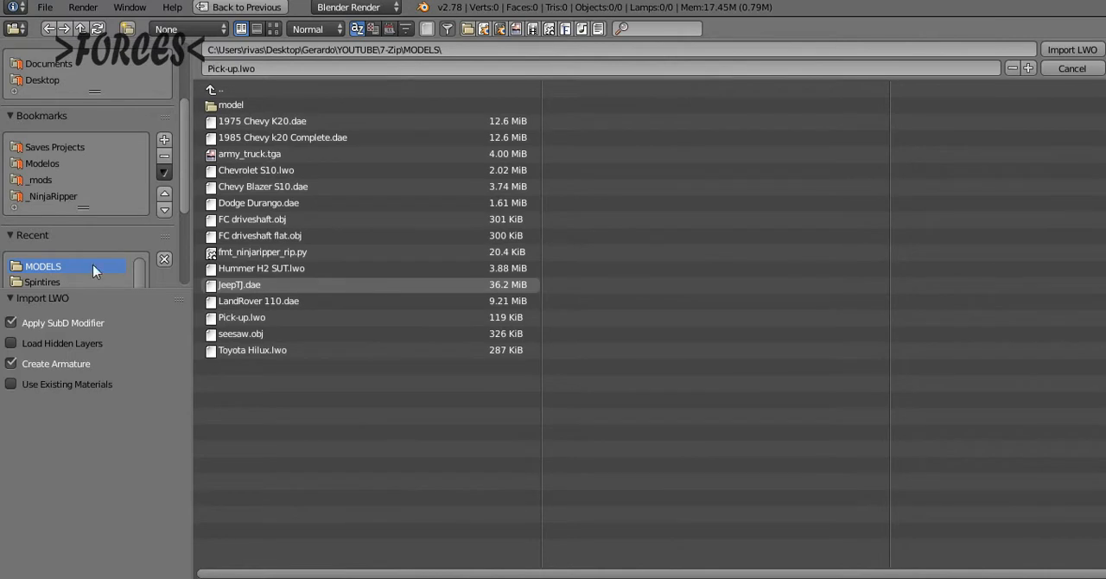
click(48, 281)
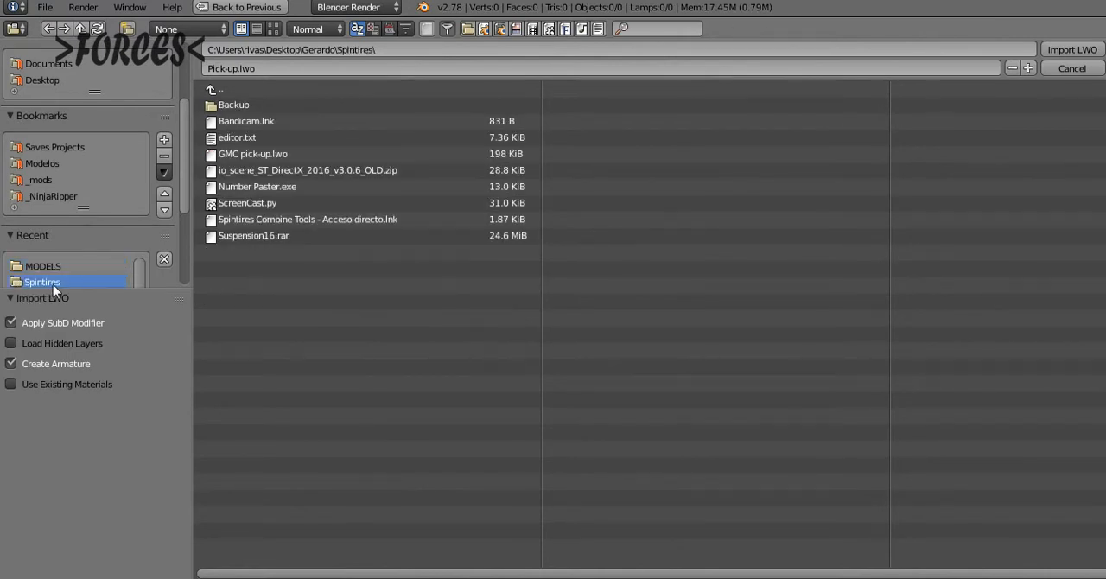
click(259, 154)
key(Return)
key(shift+c)
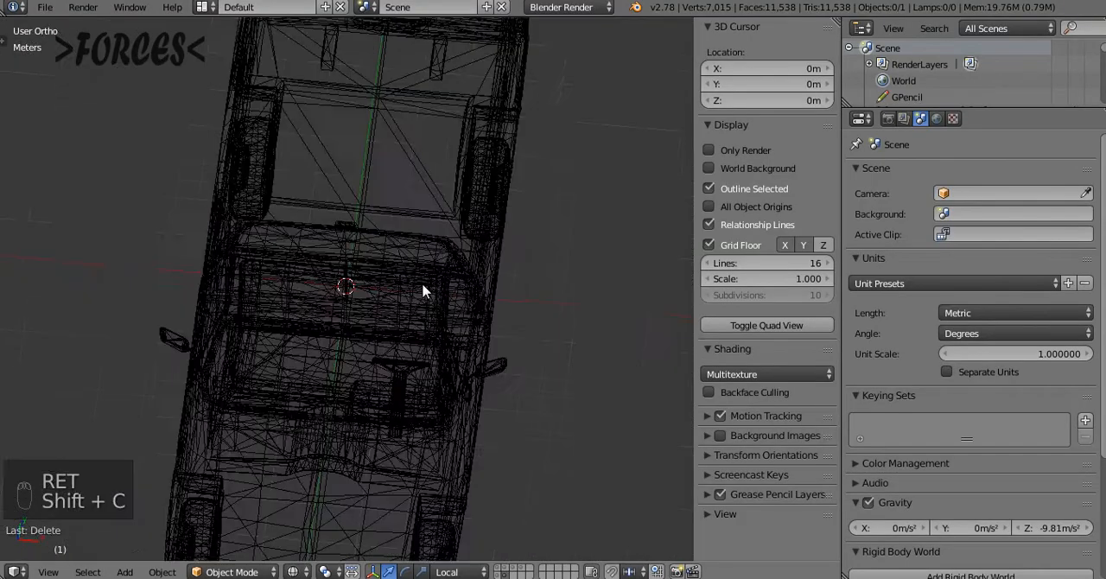
Select the whole imported pickup and rotate it 90° about the global Z axis
key(KP_1)
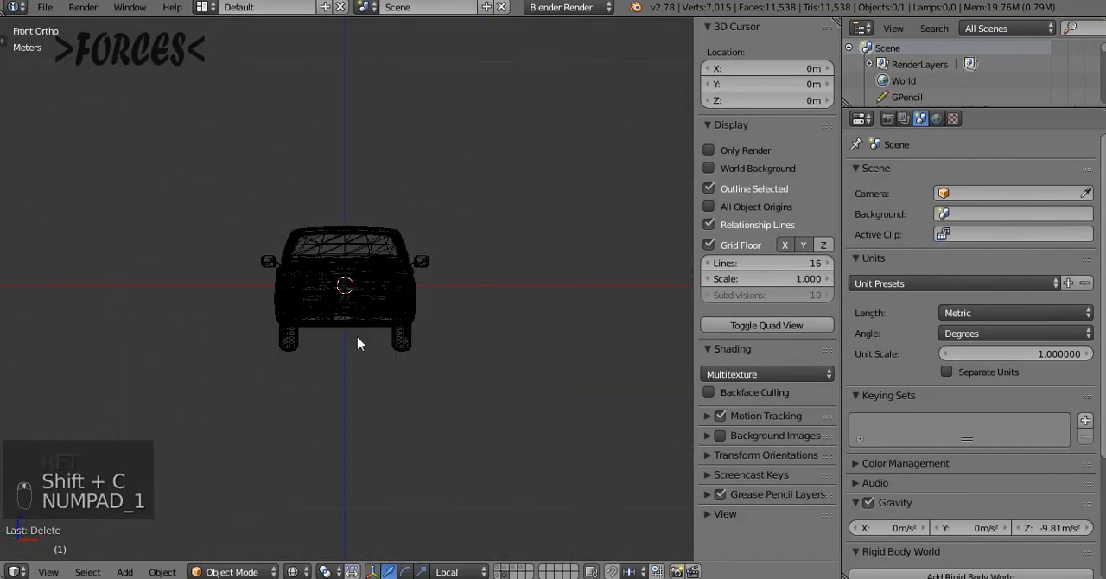
key(KP_3)
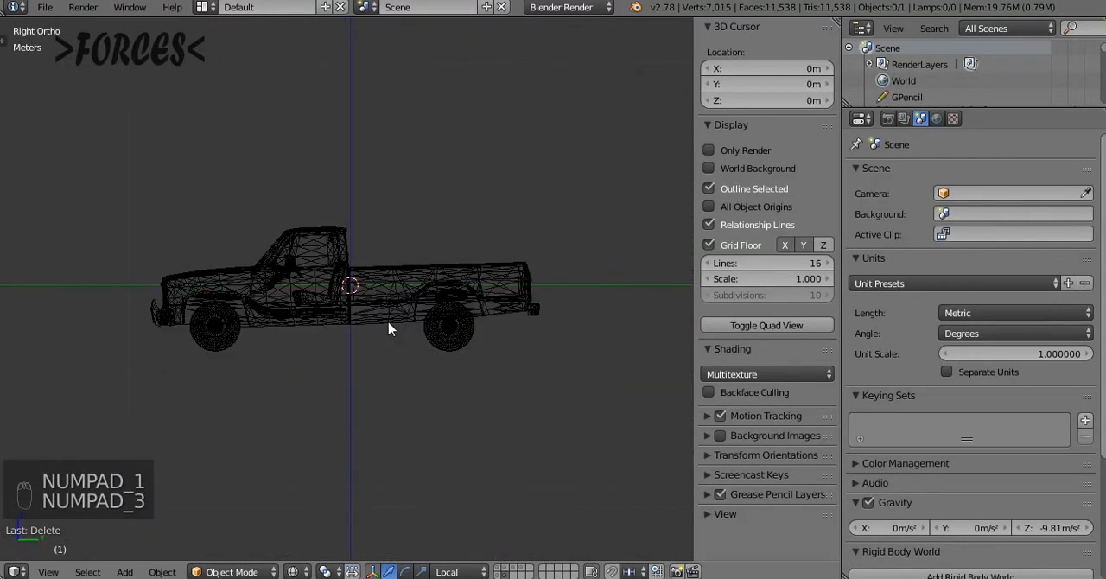
middle_drag(421, 219, 305, 426)
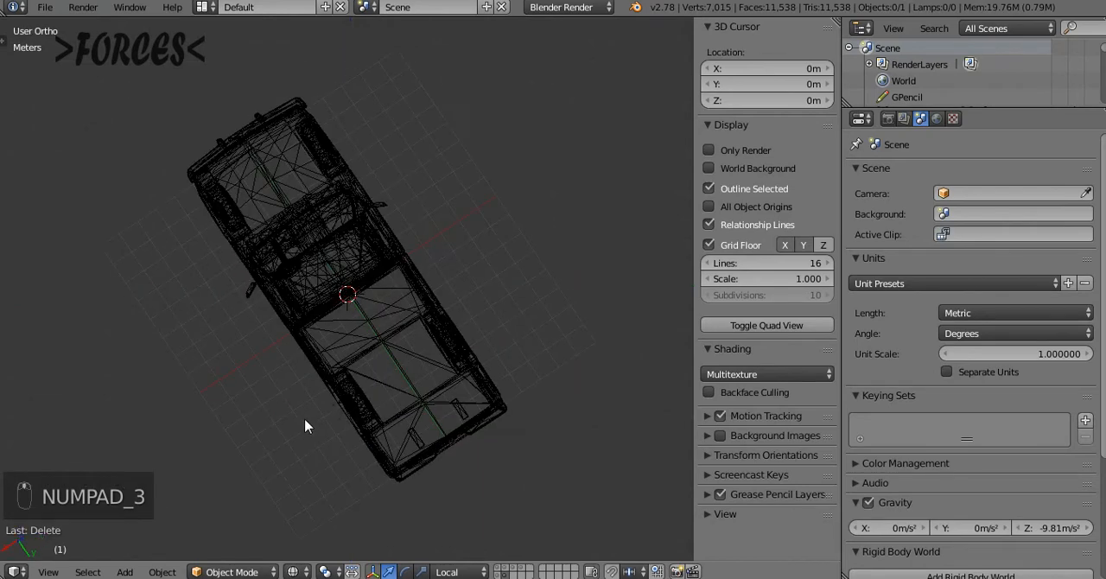
middle_drag(355, 392, 276, 391)
key(KP_7)
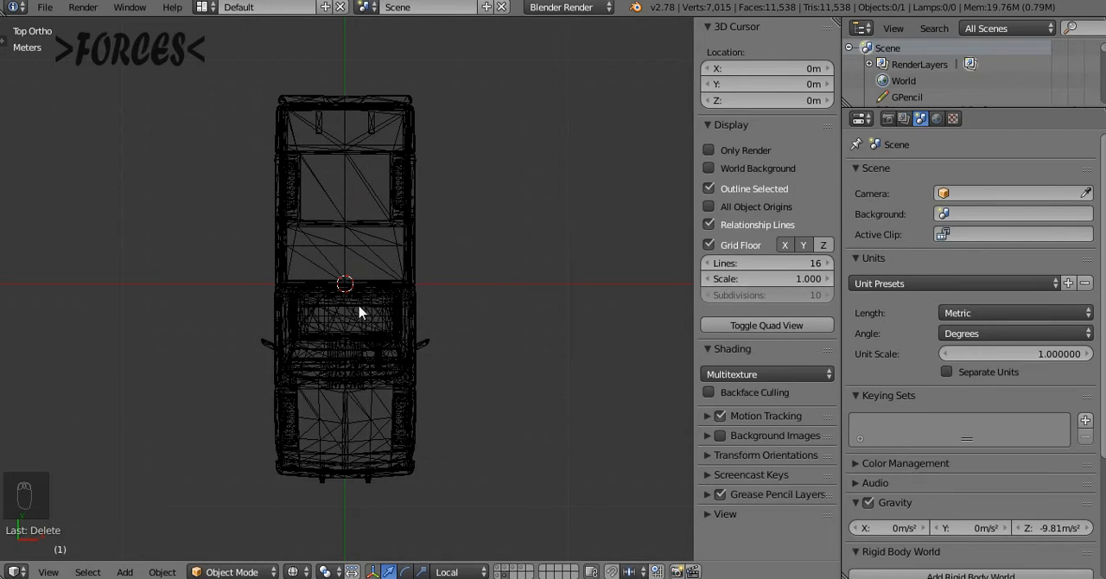
key(a)
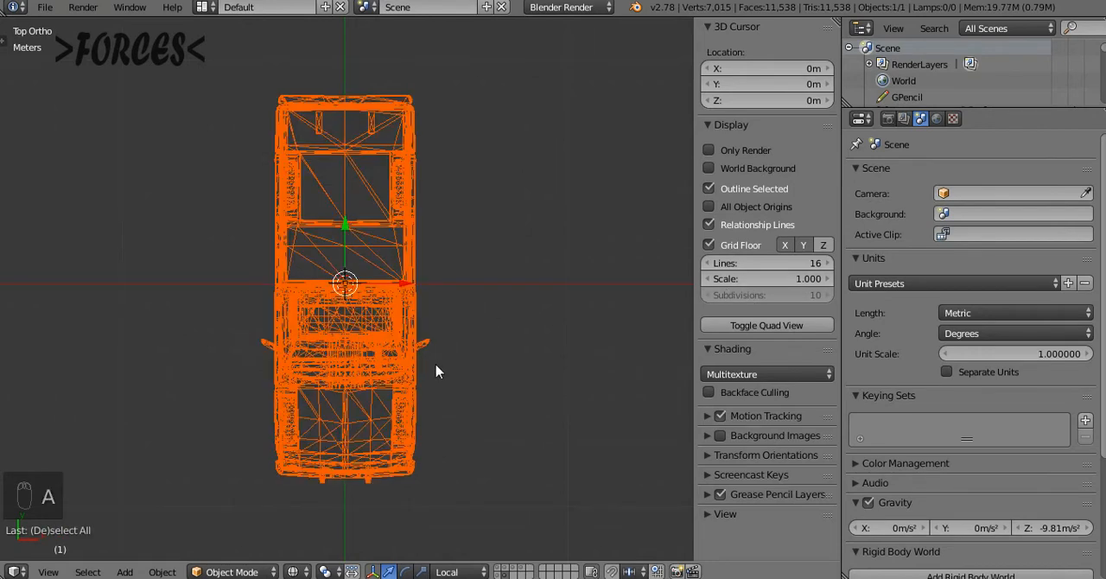
key(KP_1)
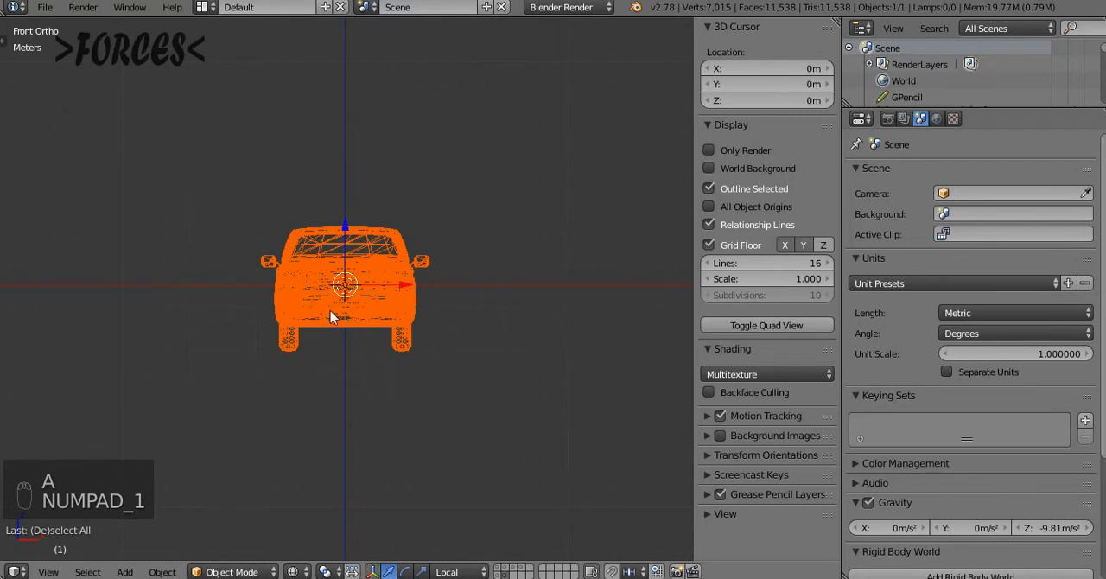
key(r)
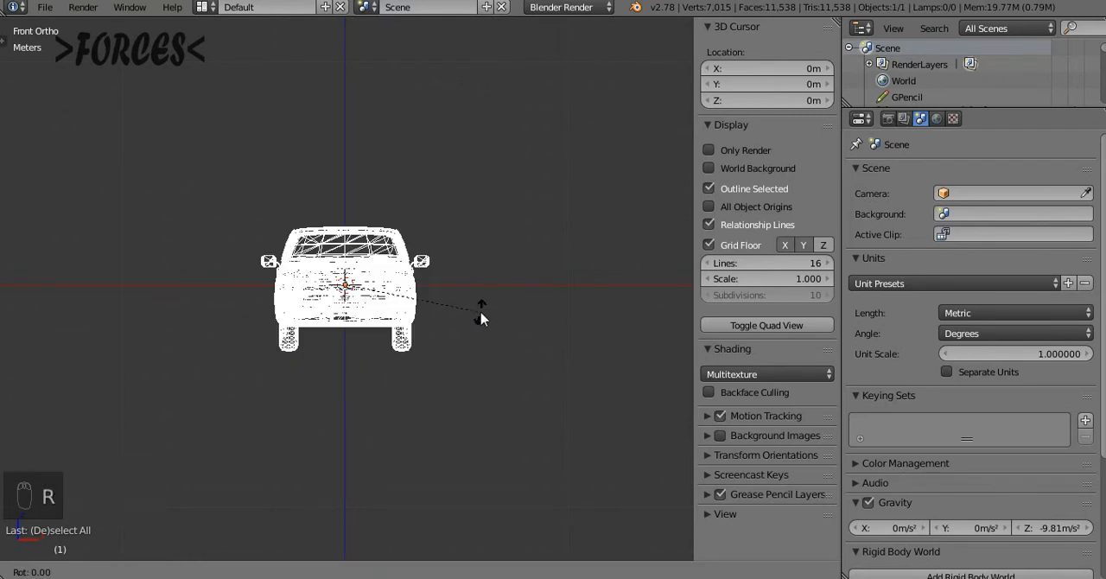
key(z)
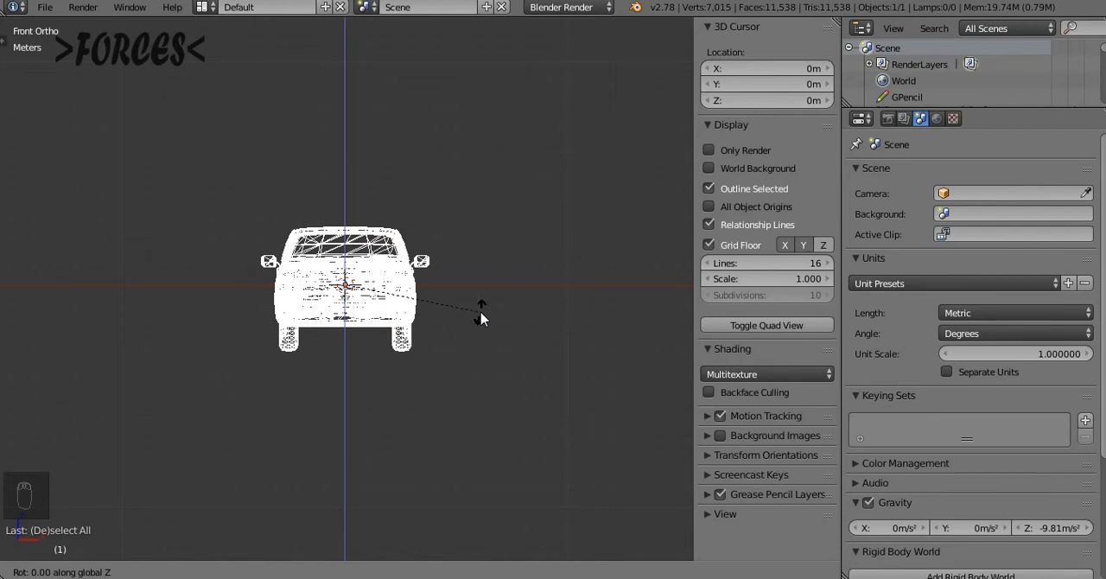
text(90)
key(Return)
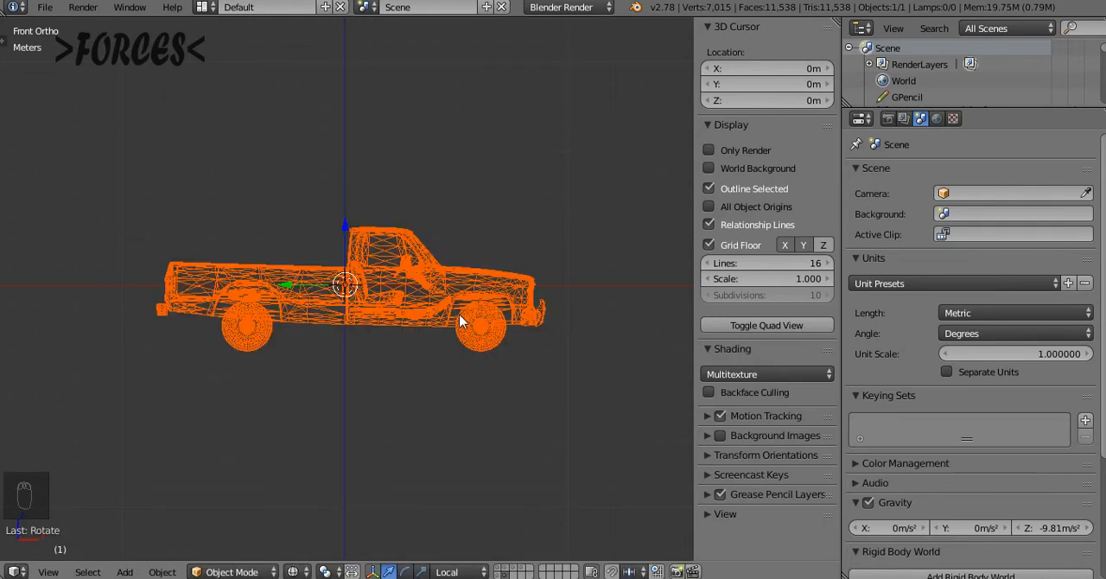
Apply the rotated pickup's rotation and scale to the object
key(ctrl+a)
click(461, 324)
scroll(496, 344, up, 2)
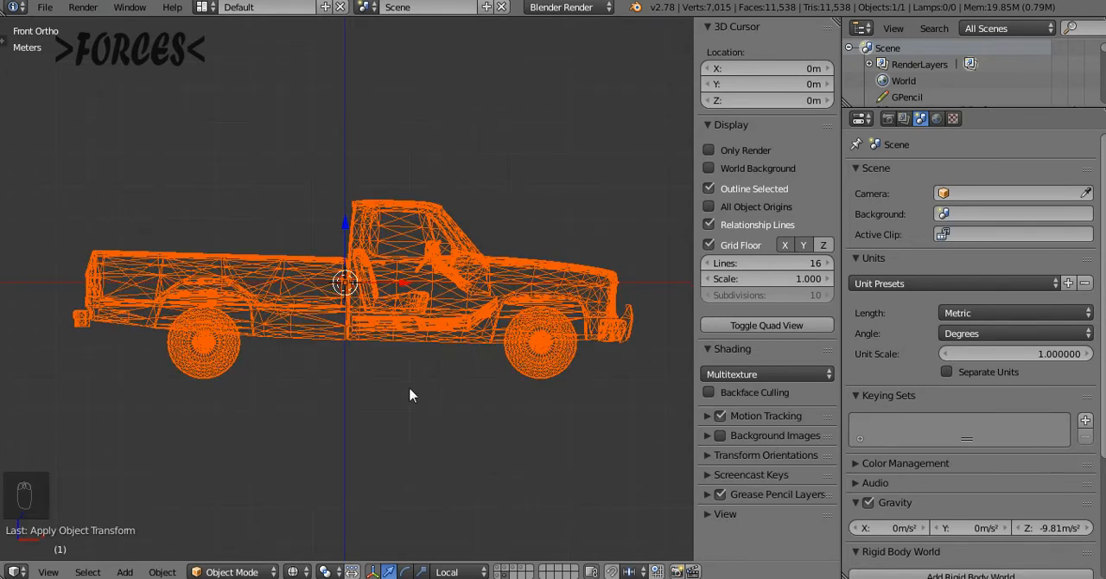
key(ctrl+a)
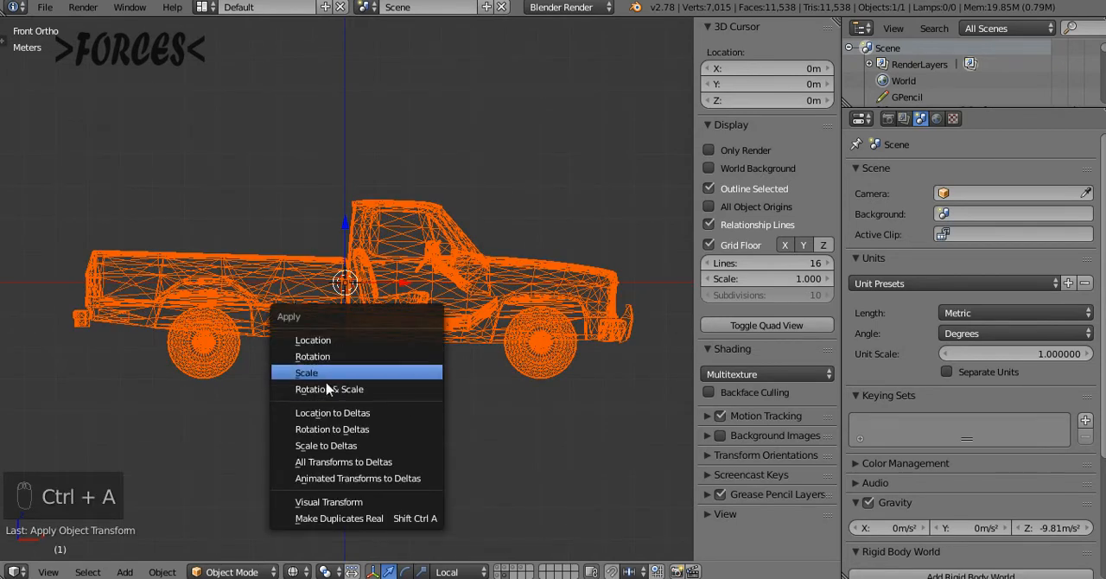
click(377, 347)
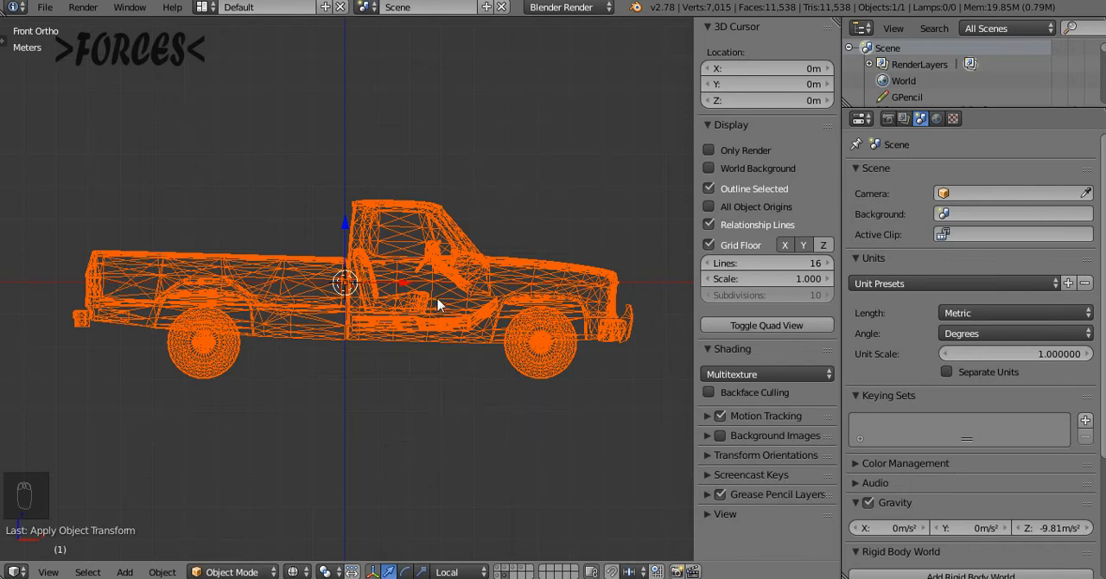
Scale the whole pickup down uniformly about its origin and reset the 3D cursor to the world centre
key(s)
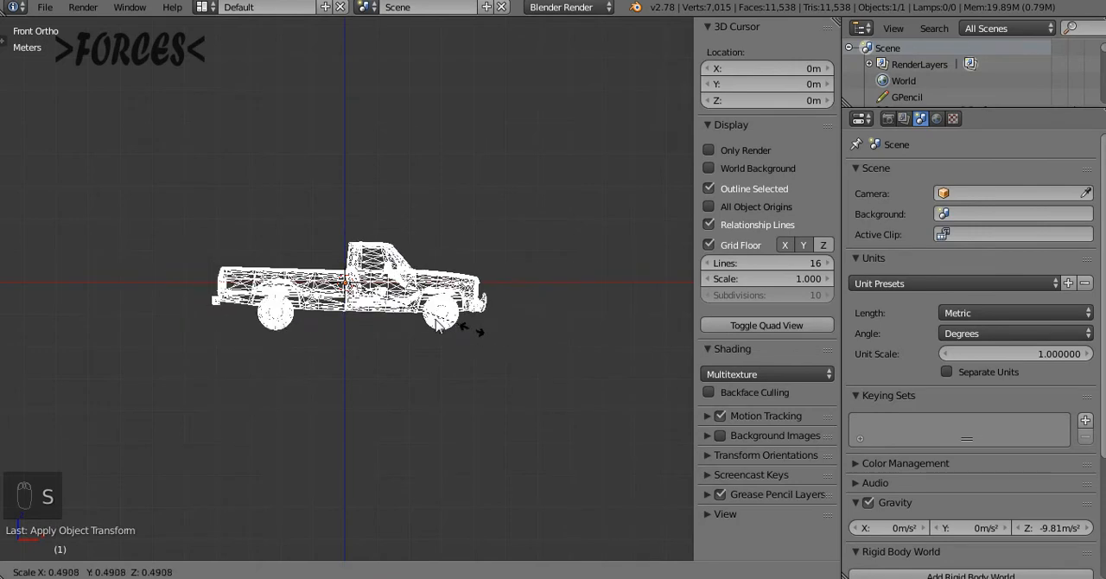
click(383, 309)
key(shift+c)
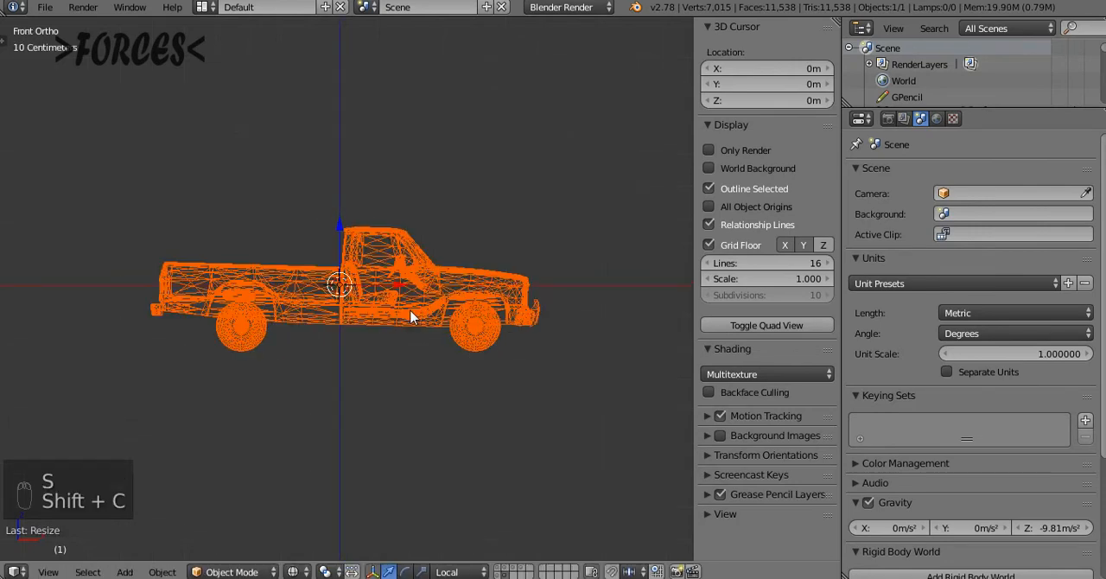
key(s)
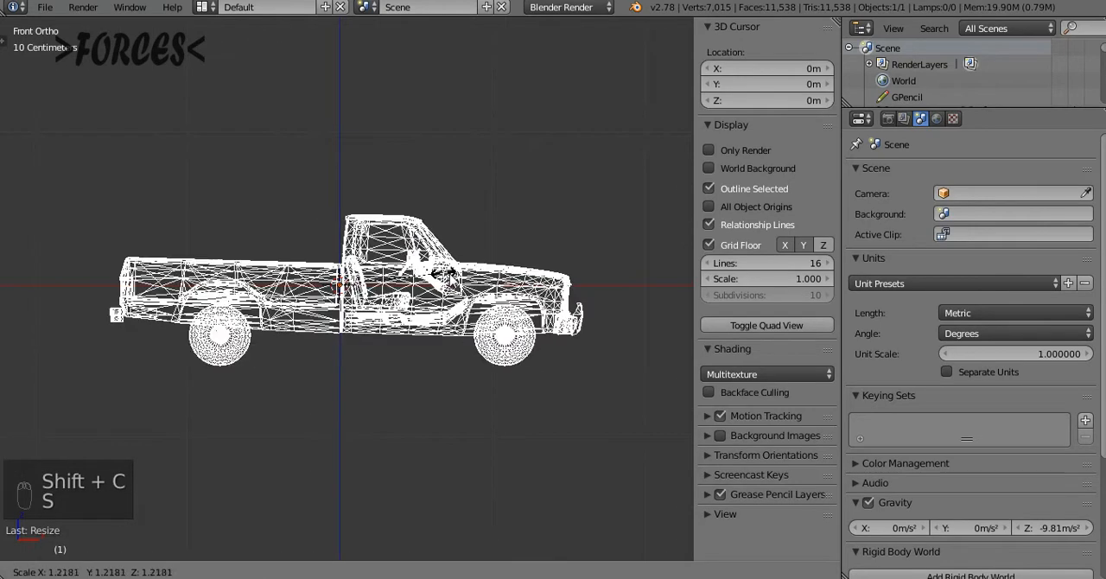
right_click(452, 277)
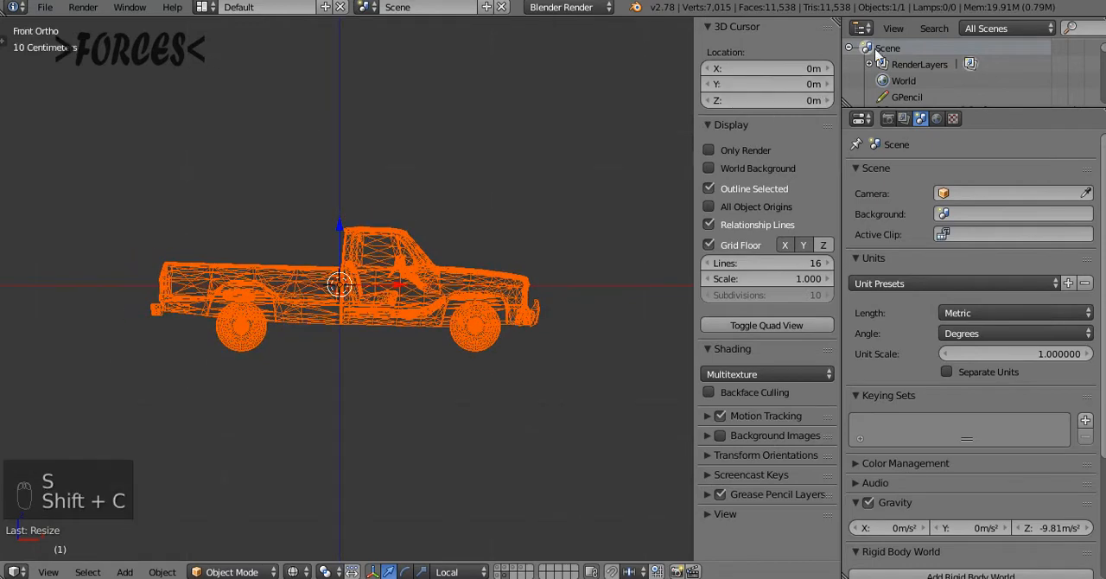
Raise the pickup along the global Z axis until its wheels clear the ground line, and apply location, rotation and scale
key(g)
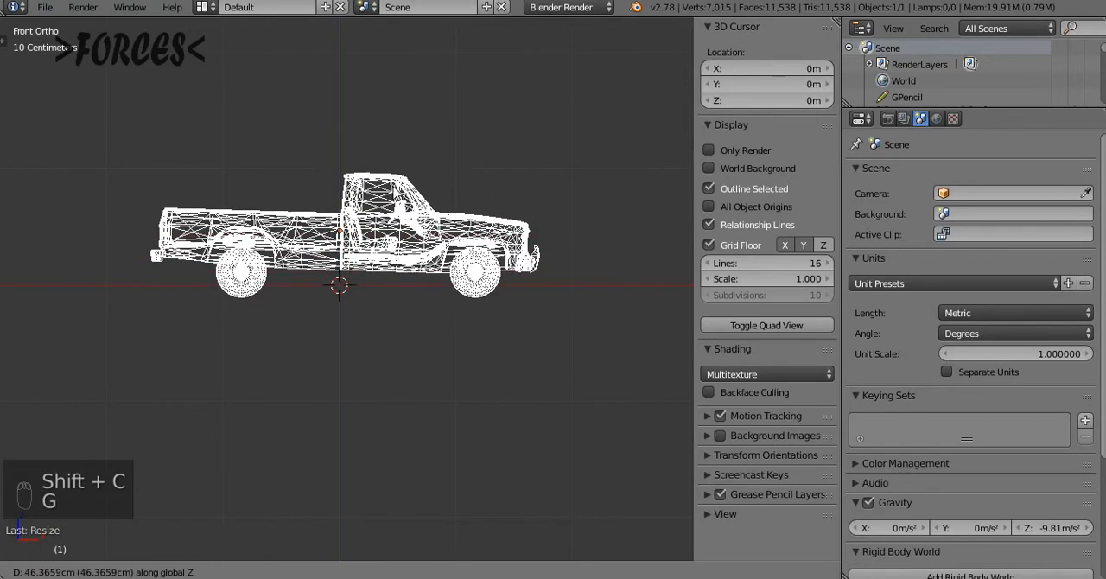
click(396, 217)
key(ctrl+a)
click(385, 250)
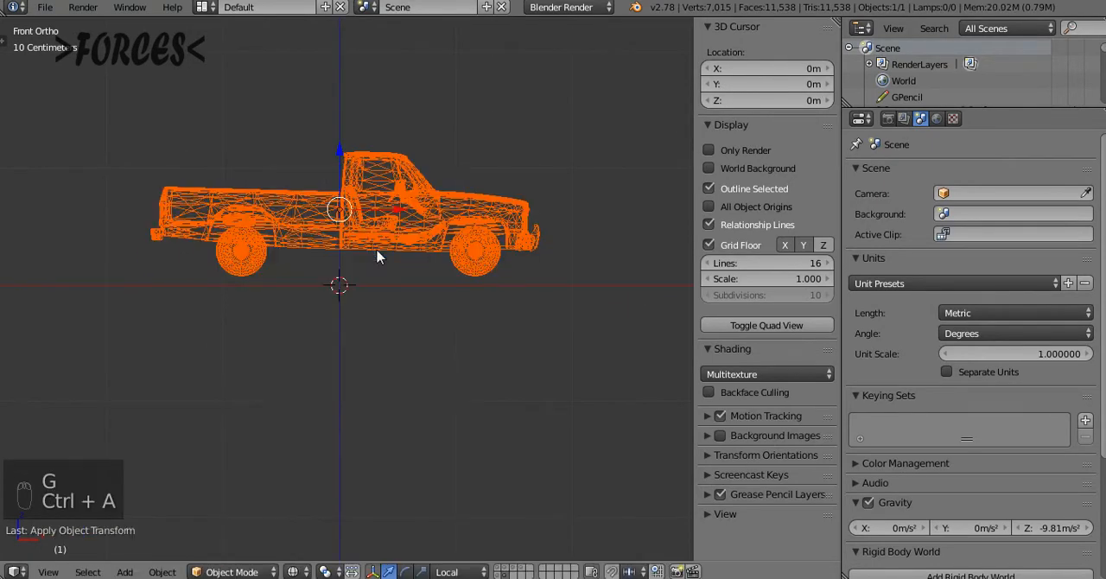
key(t)
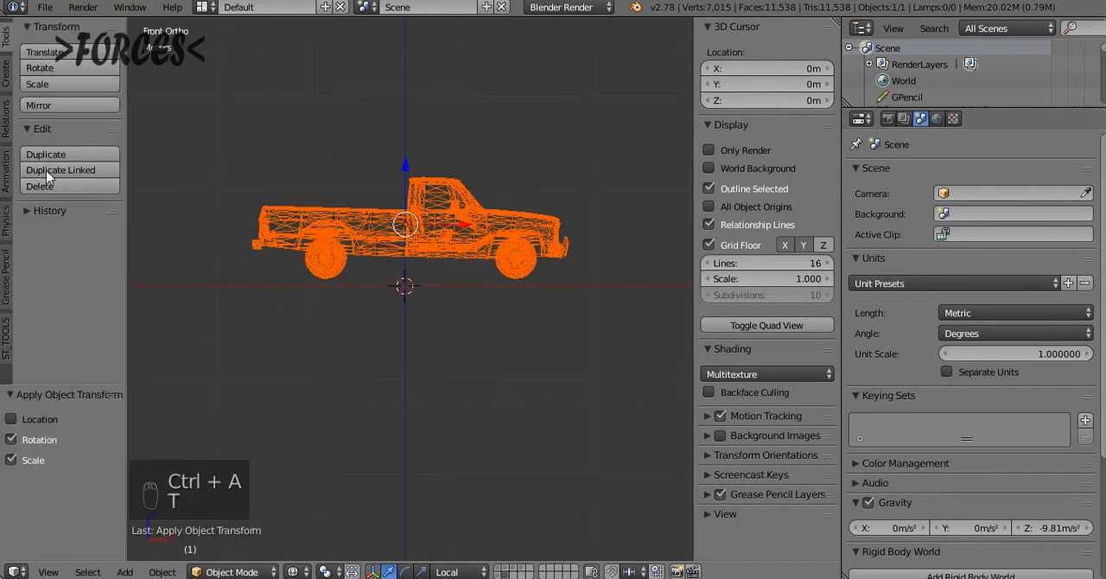
click(11, 420)
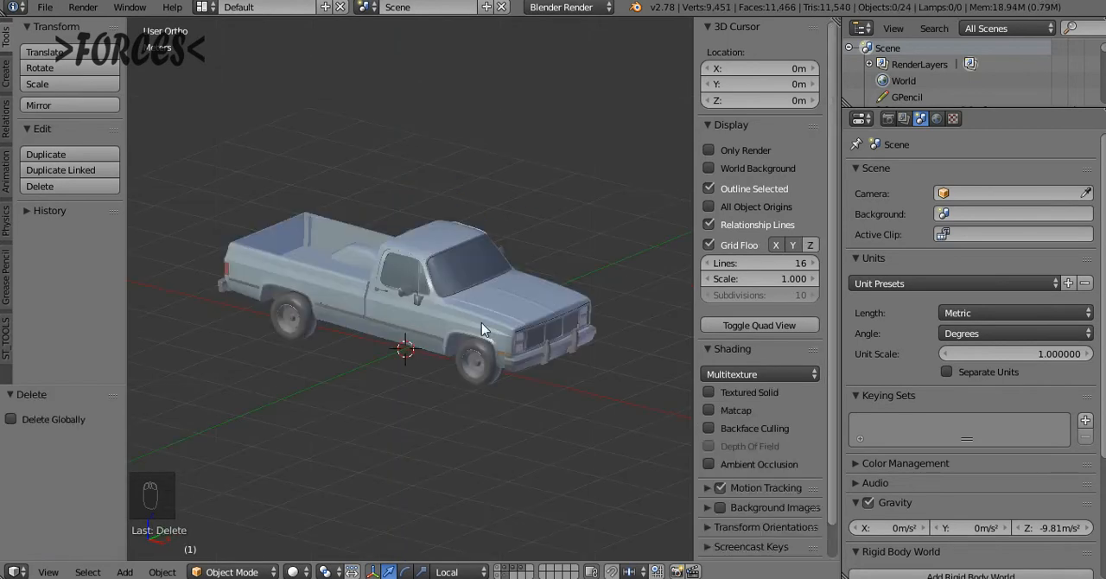
Examine the shaded pickup made of separate parts from the front, side and rear
click(479, 327)
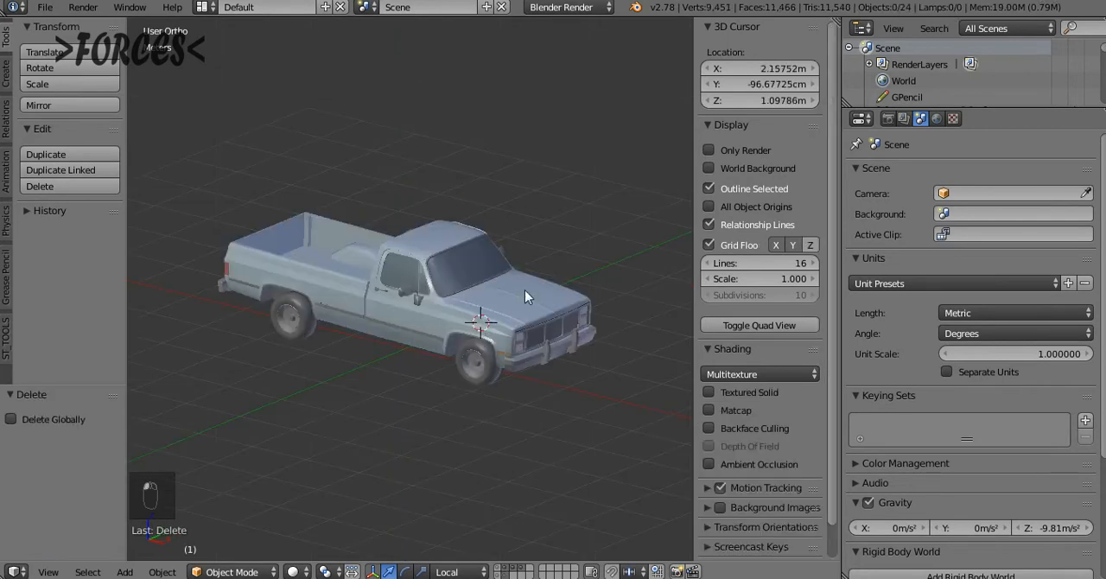
middle_drag(407, 409, 392, 324)
scroll(393, 246, up, 4)
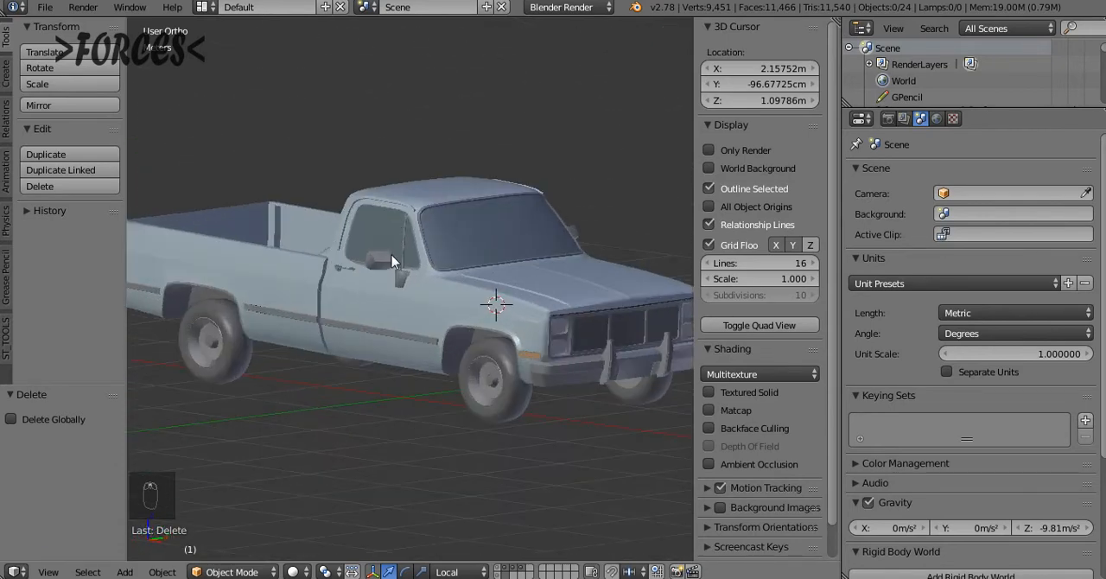
middle_drag(392, 255, 421, 283)
click(372, 346)
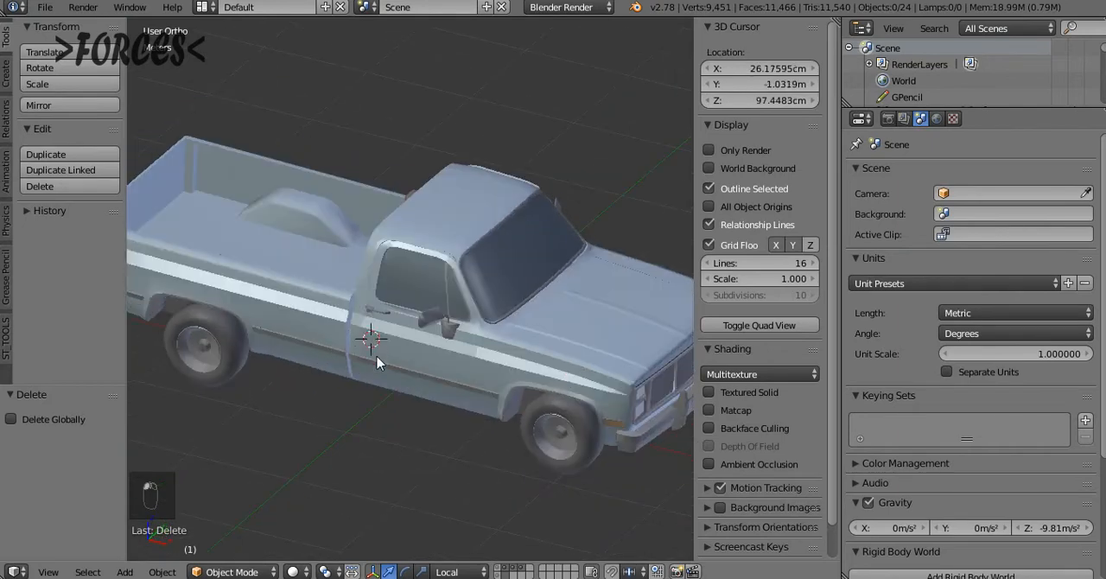
middle_drag(375, 351, 331, 286)
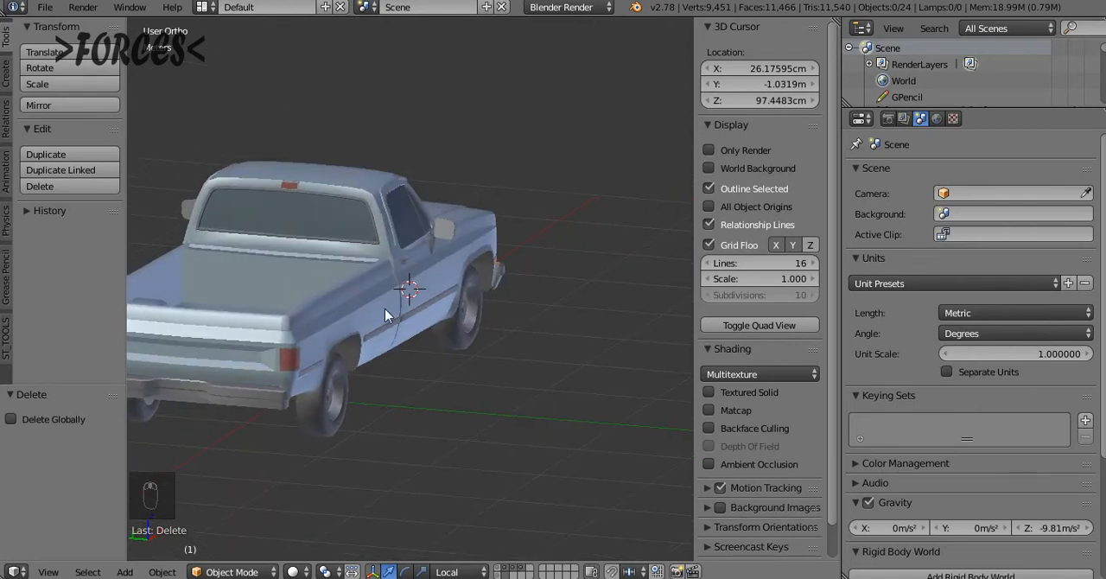
middle_drag(384, 309, 360, 259)
Select the pickup's cab body and inspect its half mesh in Edit Mode from the right orthographic view
right_click(497, 323)
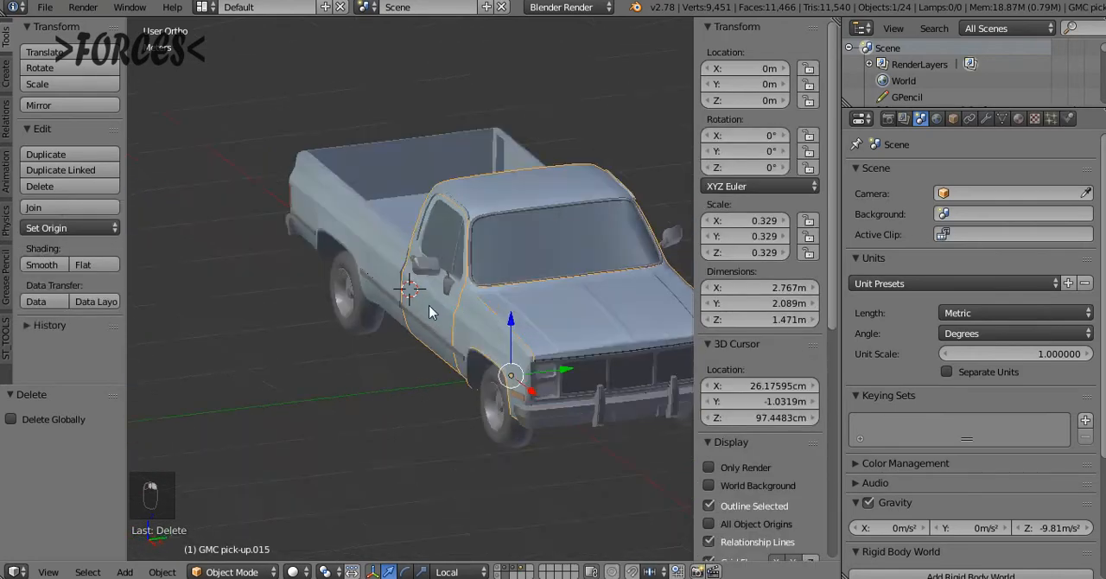
middle_drag(429, 306, 467, 291)
key(Tab)
scroll(466, 291, up, 2)
key(KP_3)
shift+middle_drag(585, 160, 506, 163)
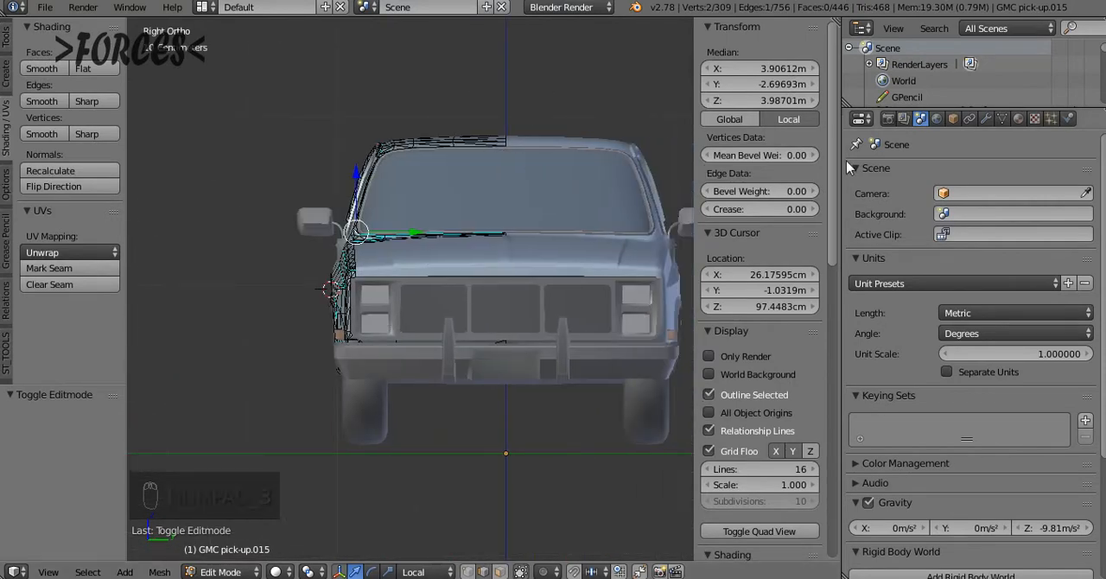
Remove the EdgeSplit modifier from the cab body, keep the Y-axis Mirror modifier, and return to Object Mode
click(987, 120)
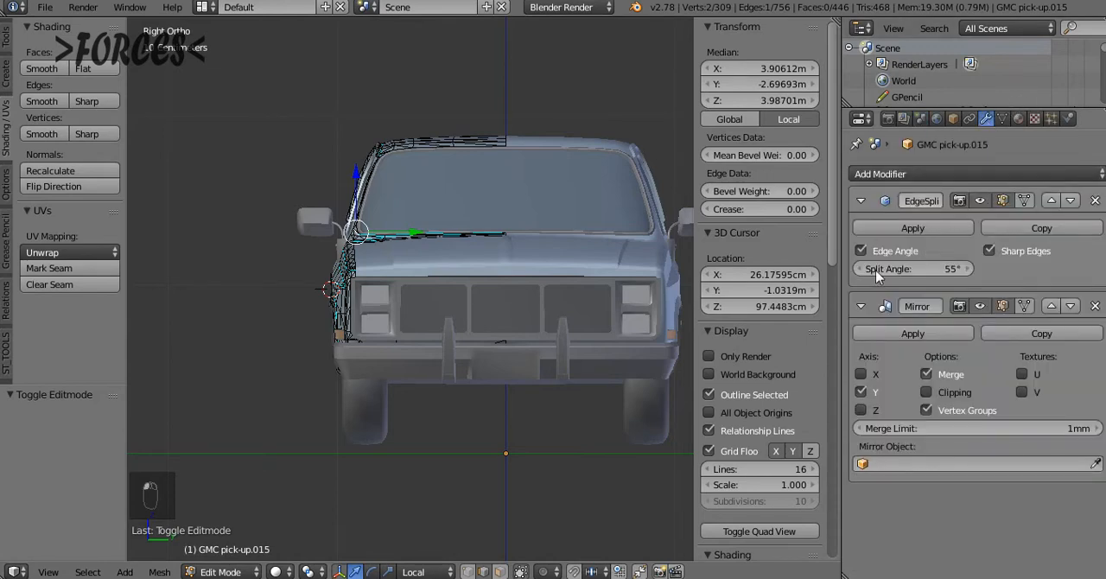
click(1095, 200)
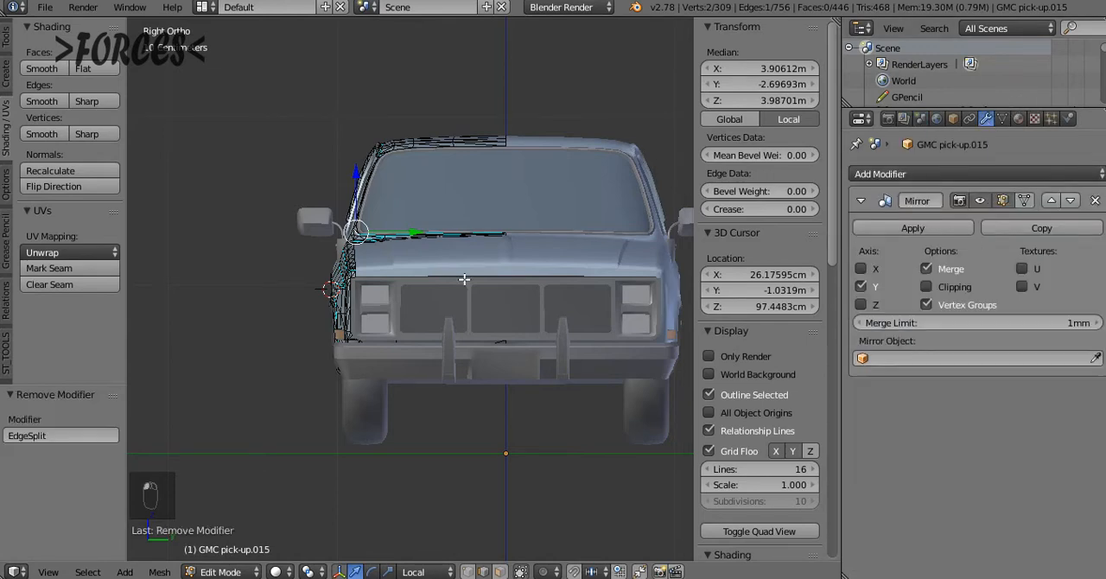
middle_drag(370, 304, 463, 340)
key(Tab)
click(531, 333)
key(alt+Home)
middle_drag(435, 386, 419, 373)
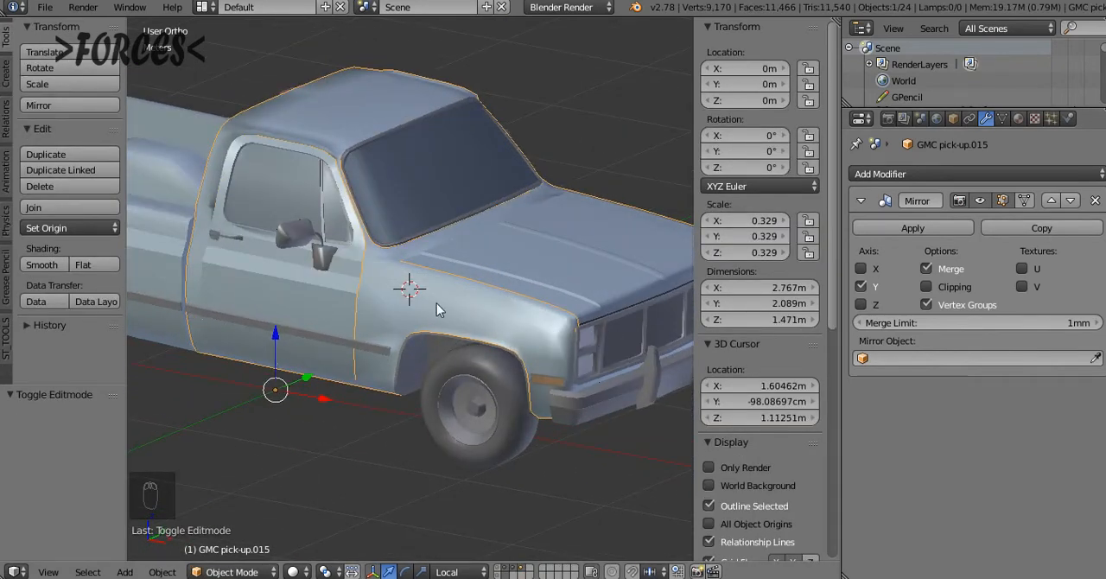
click(861, 286)
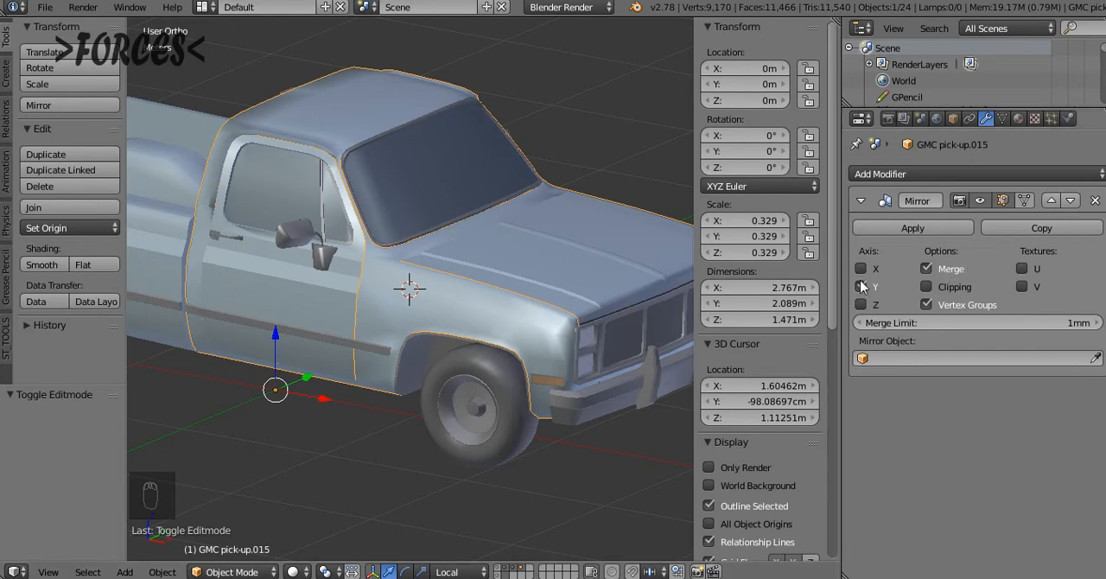
Select all of the pickup's parts, apply their rotation and scale, and clear the selection
key(a)
key(a)
key(a)
key(ctrl+a)
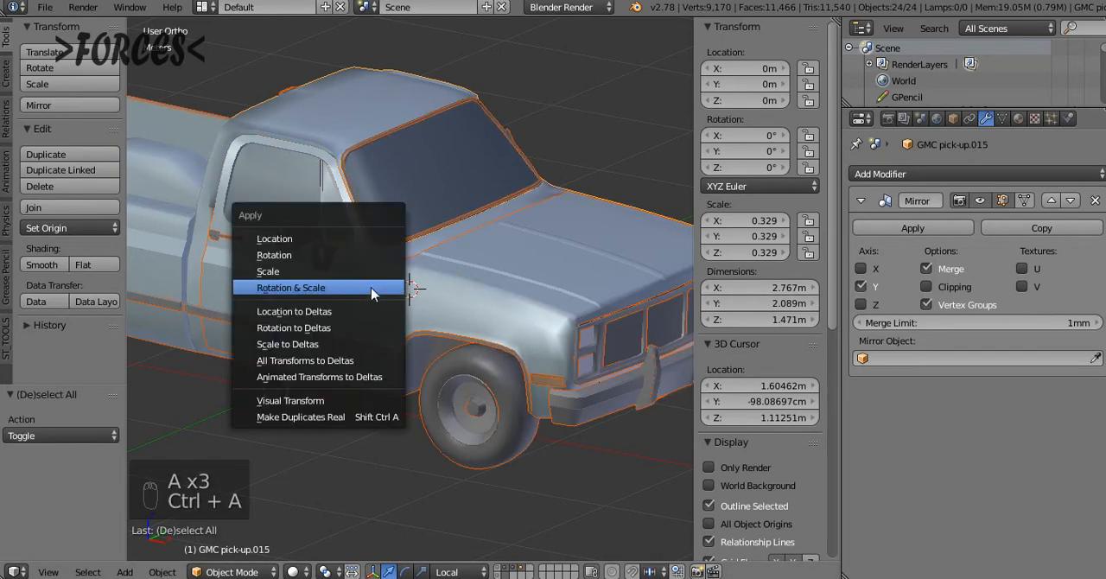
click(329, 293)
key(a)
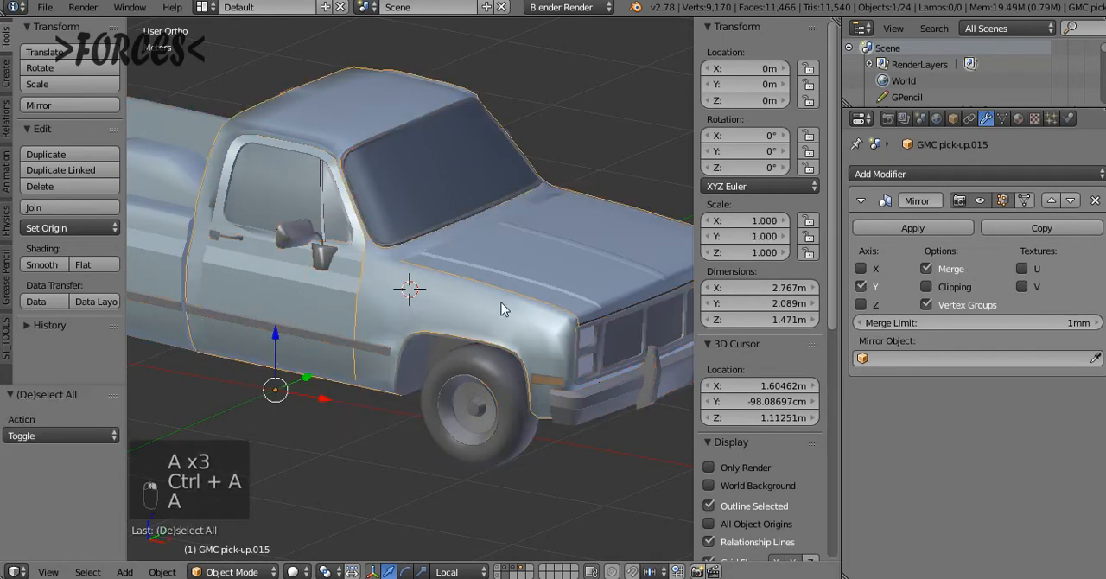
Examine the shading of the pickup's door, front fender and hood up close, briefly checking the wireframe
scroll(449, 302, up, 5)
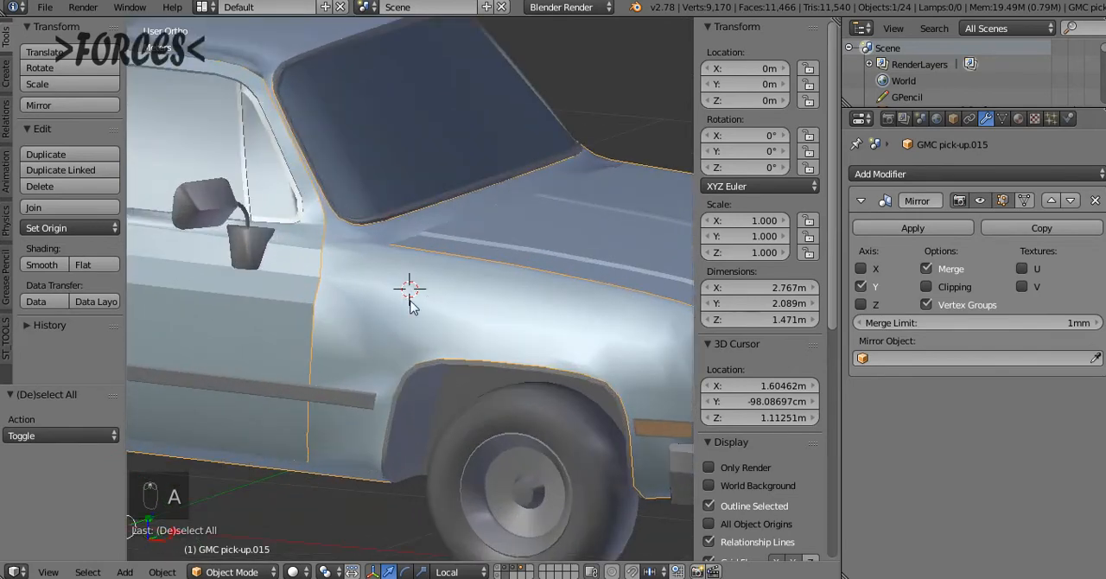
middle_drag(411, 307, 378, 298)
middle_drag(397, 335, 222, 322)
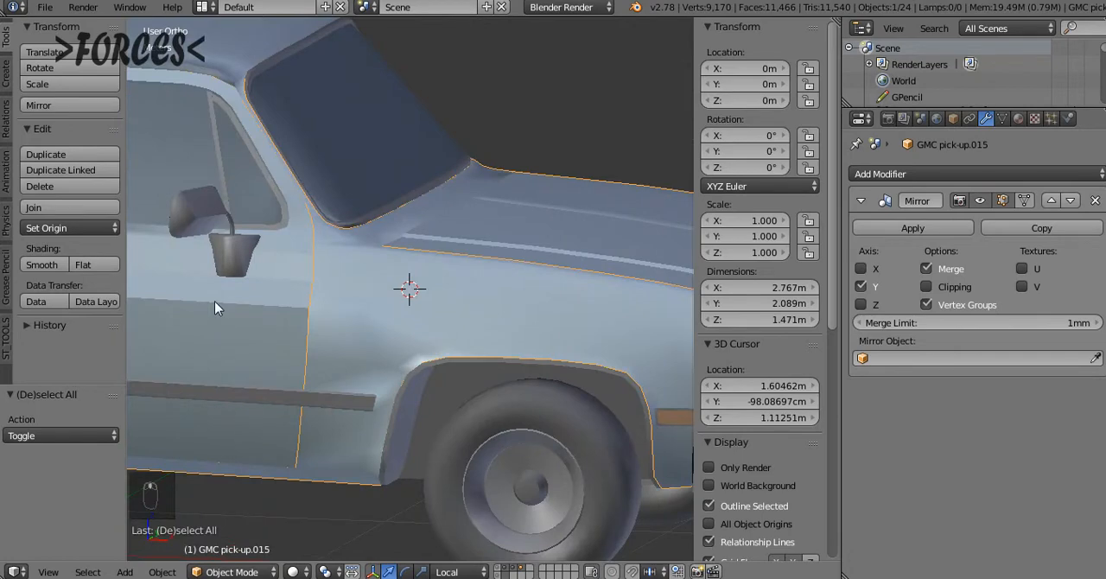
scroll(230, 333, down, 4)
scroll(423, 290, down, 3)
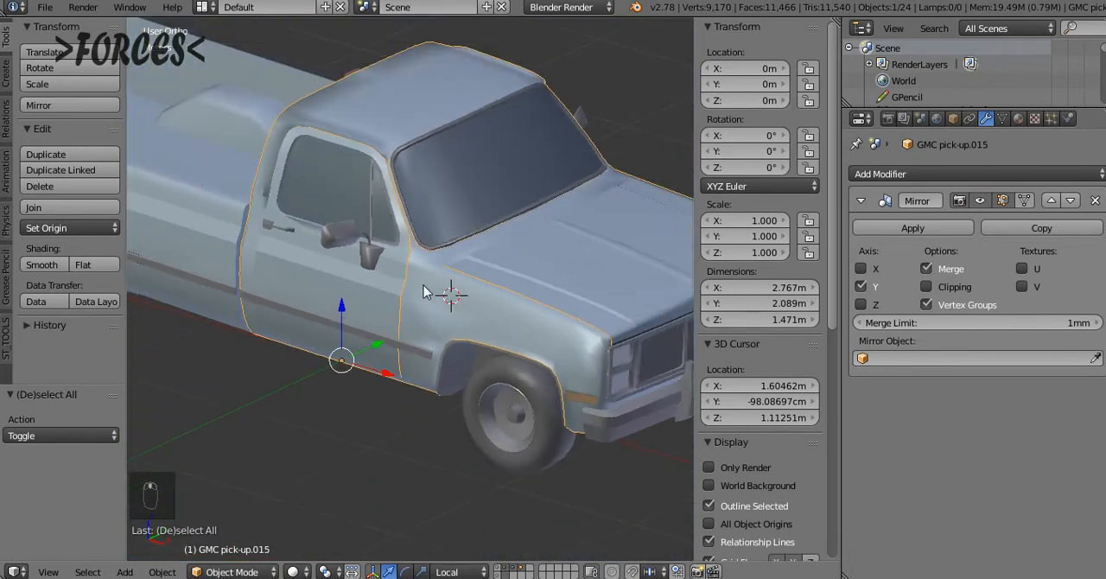
key(z)
key(z)
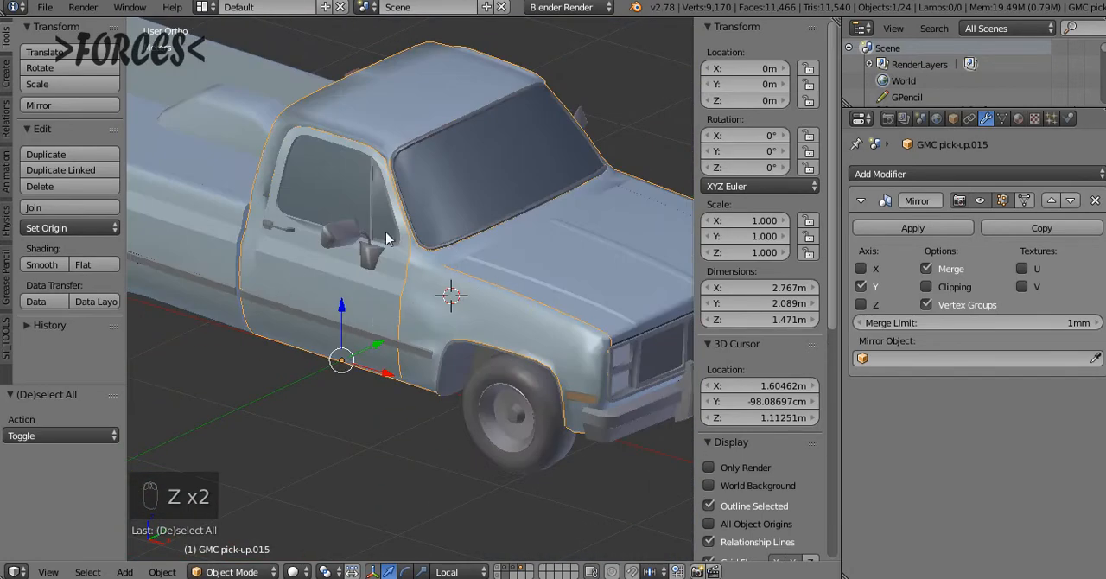
scroll(319, 229, down, 2)
scroll(393, 289, down, 2)
Select all the pickup's parts in wireframe, join them into one object and open it in solid-shaded Edit Mode
key(z)
key(a)
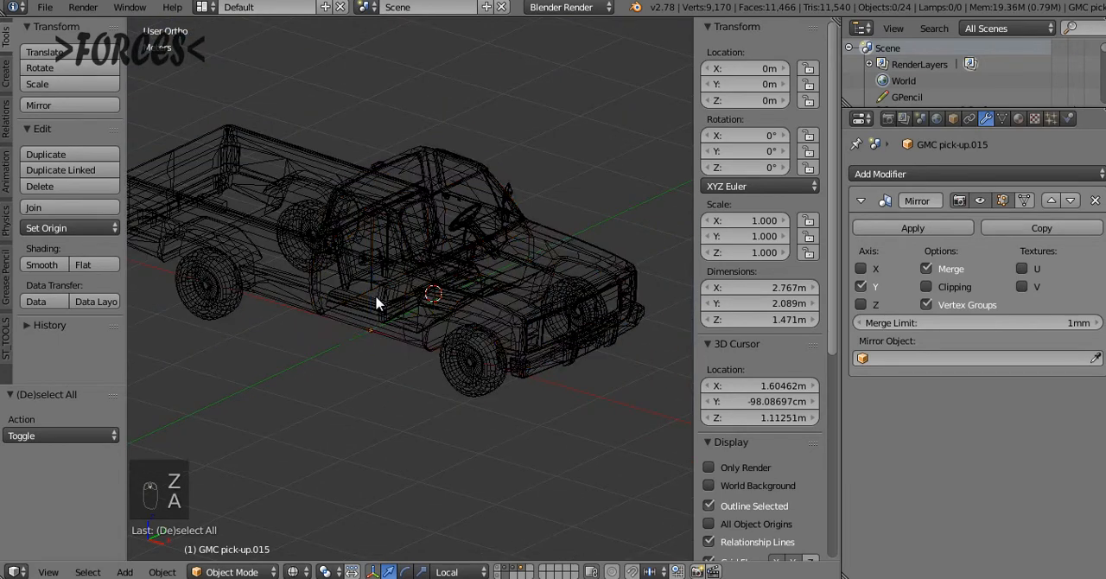
key(a)
key(a)
key(ctrl+j)
key(z)
scroll(423, 284, up, 1)
key(Tab)
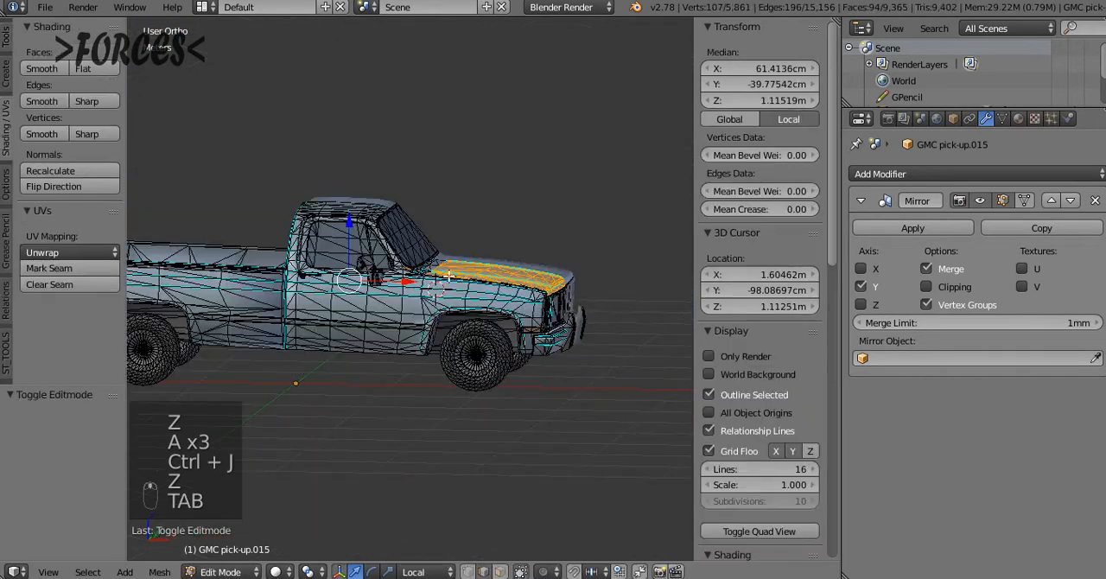
Separate the selected hood and tailgate faces into their own object and return to Object Mode
middle_drag(423, 284, 405, 310)
scroll(393, 303, up, 3)
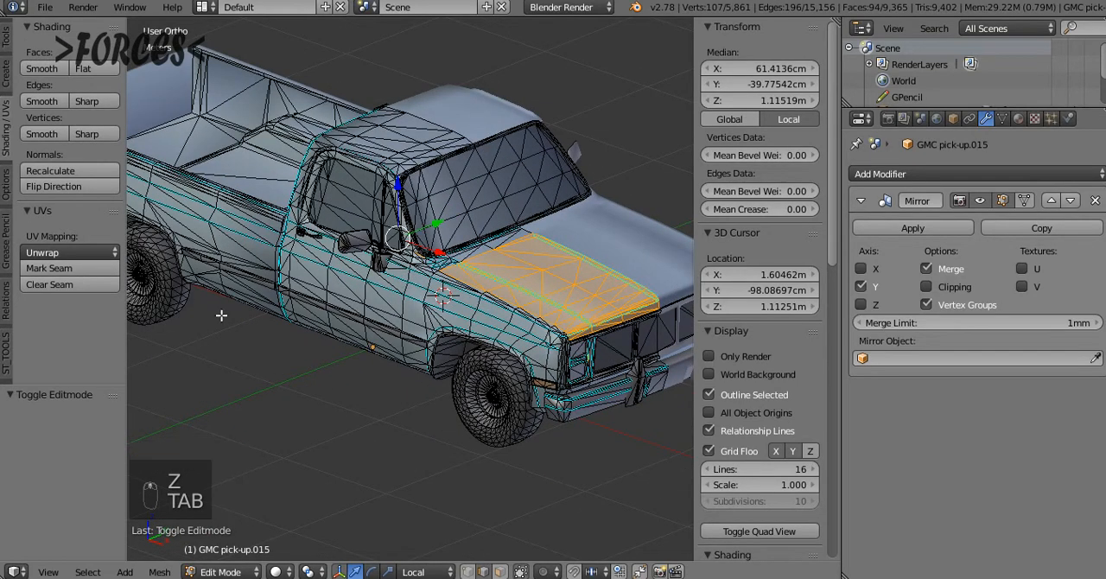
key(p)
click(374, 289)
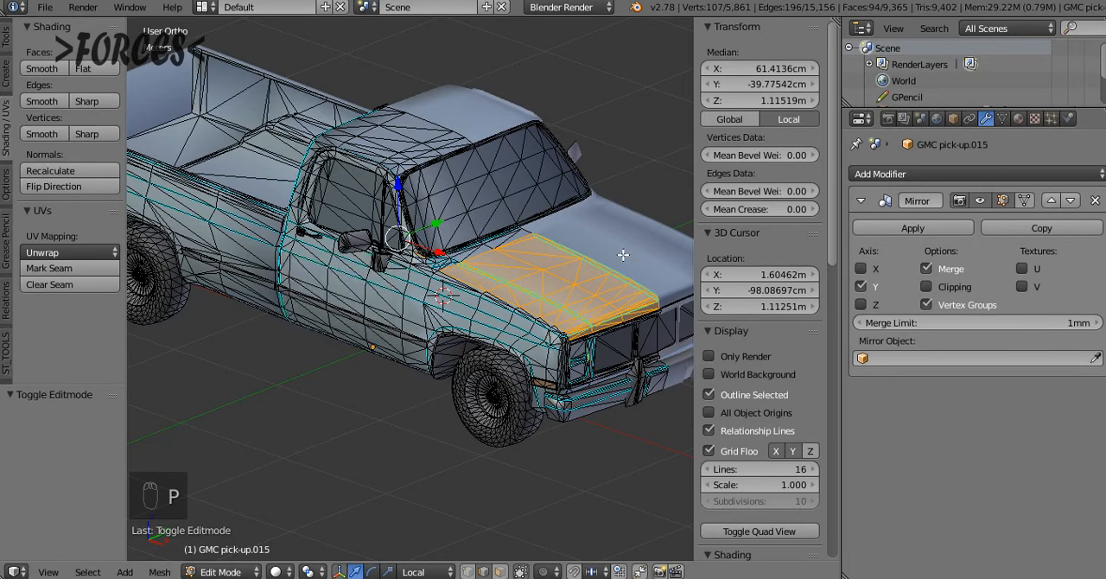
mouse_move(373, 291)
middle_down()
mouse_move(406, 289)
mouse_move(379, 282)
middle_up()
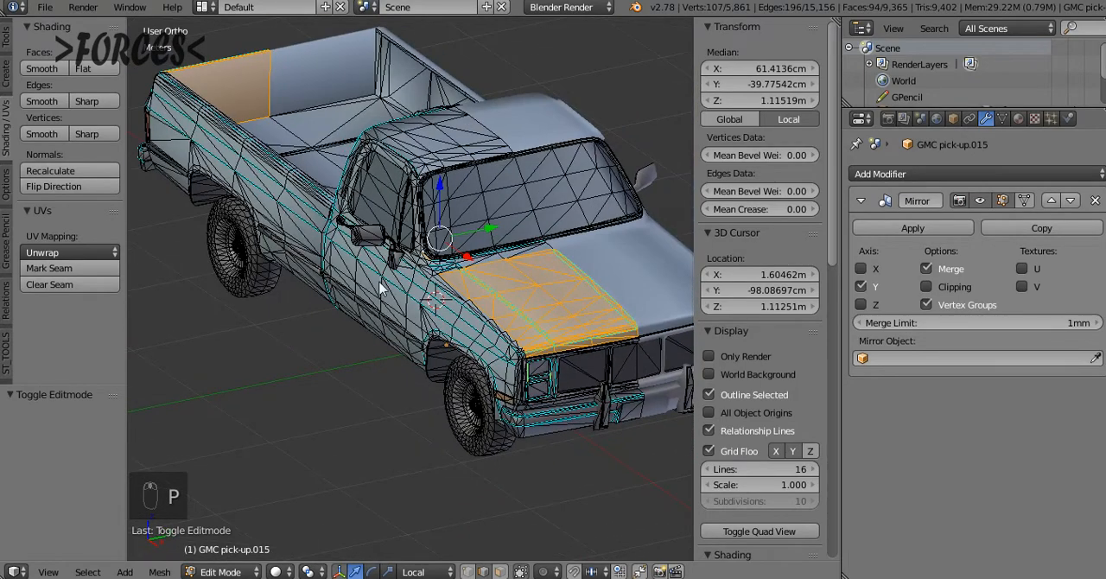
key(p)
click(380, 286)
key(Tab)
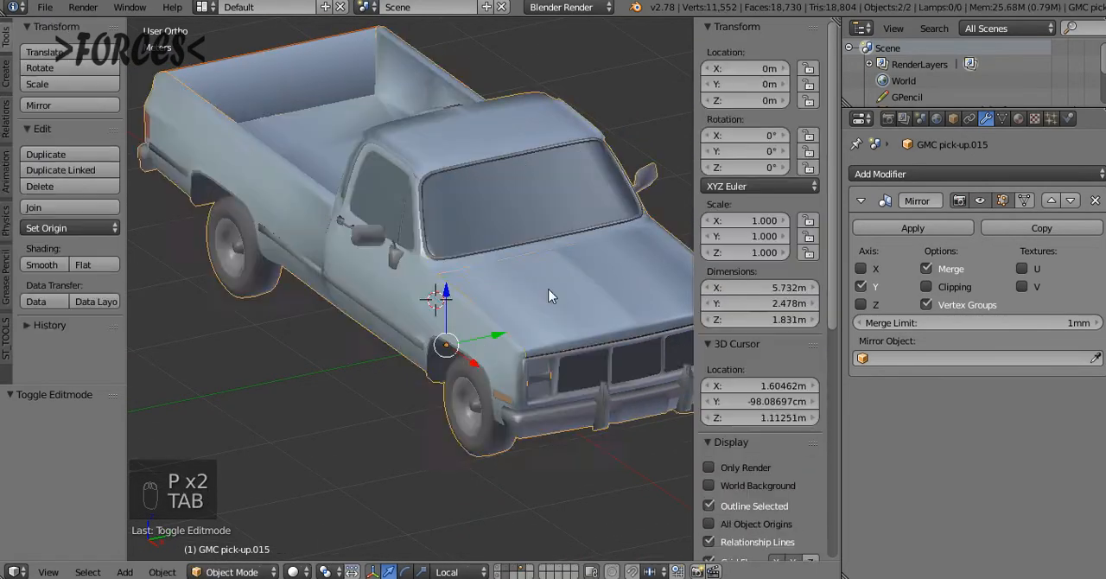
Select the separated hood object, check its mesh by switching in and out of Edit Mode, and undo the last change
right_click(548, 297)
key(Tab)
key(Tab)
key(Tab)
key(Tab)
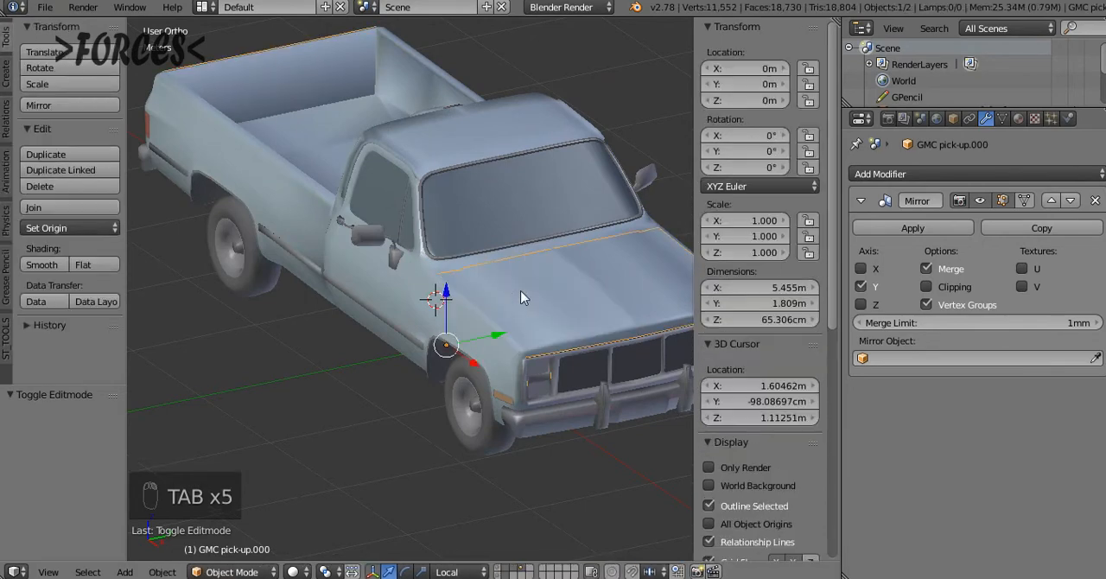
key(Tab)
key(Tab)
key(ctrl+z)
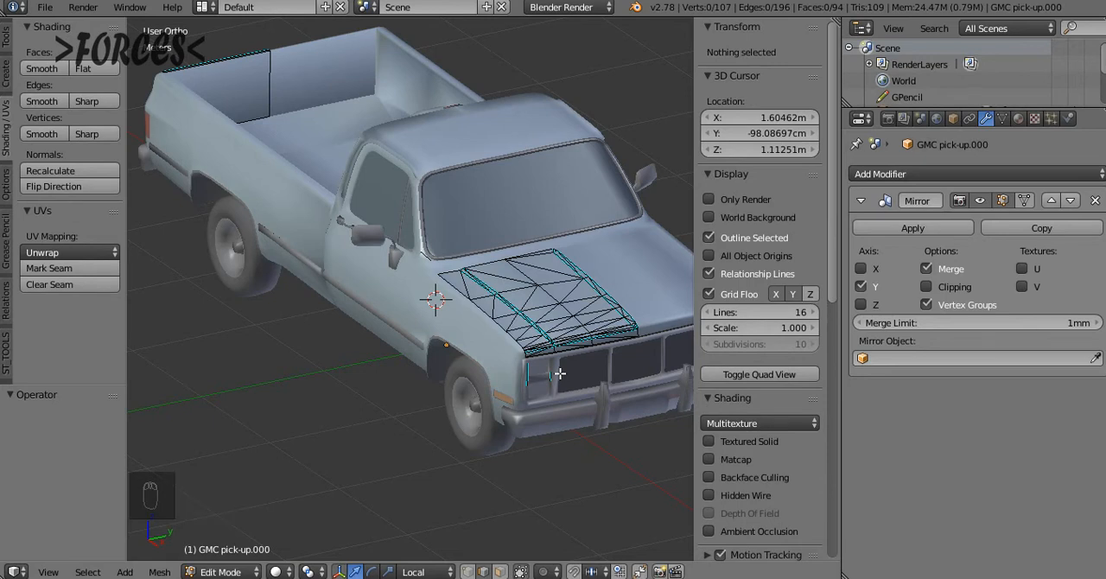
Undo the hood and tailgate separation and the joining of the pickup's parts, and leave everything deselected in Object Mode
key(ctrl+z)
key(Tab)
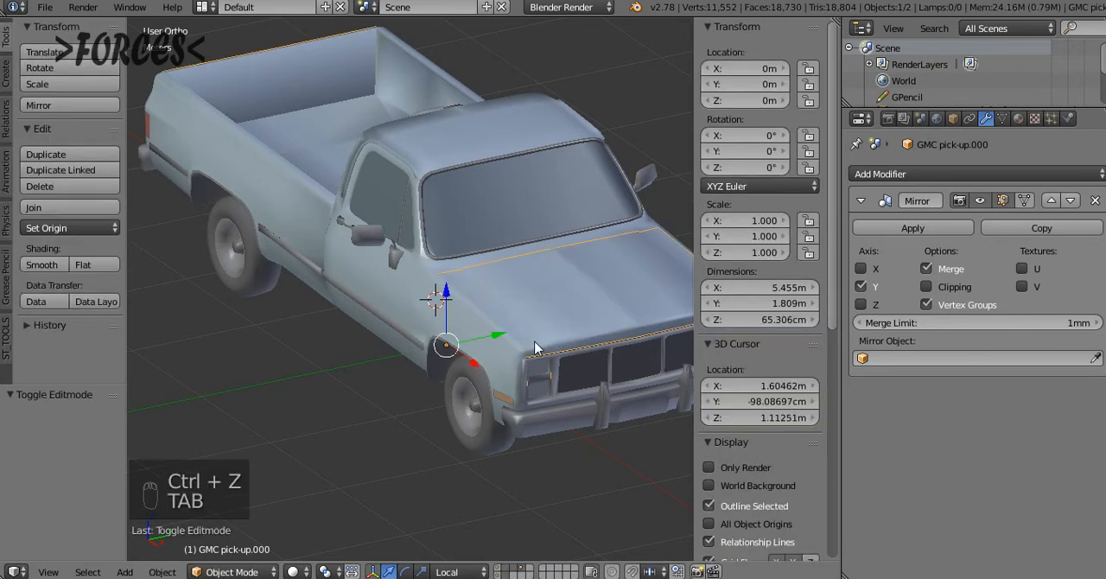
key(ctrl+z)
key(ctrl+z)
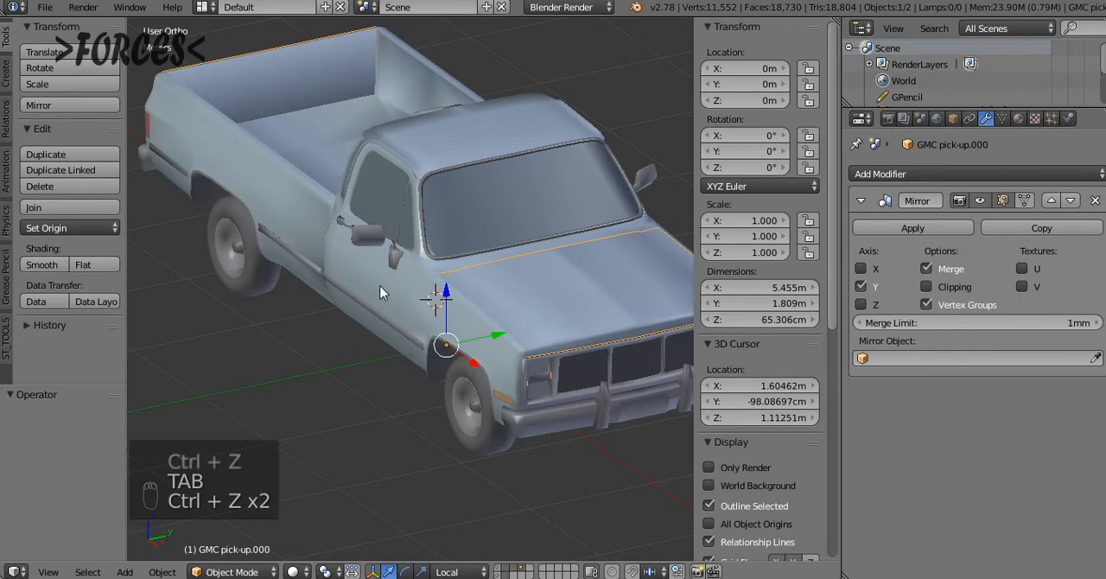
key(z)
key(z)
key(ctrl+z)
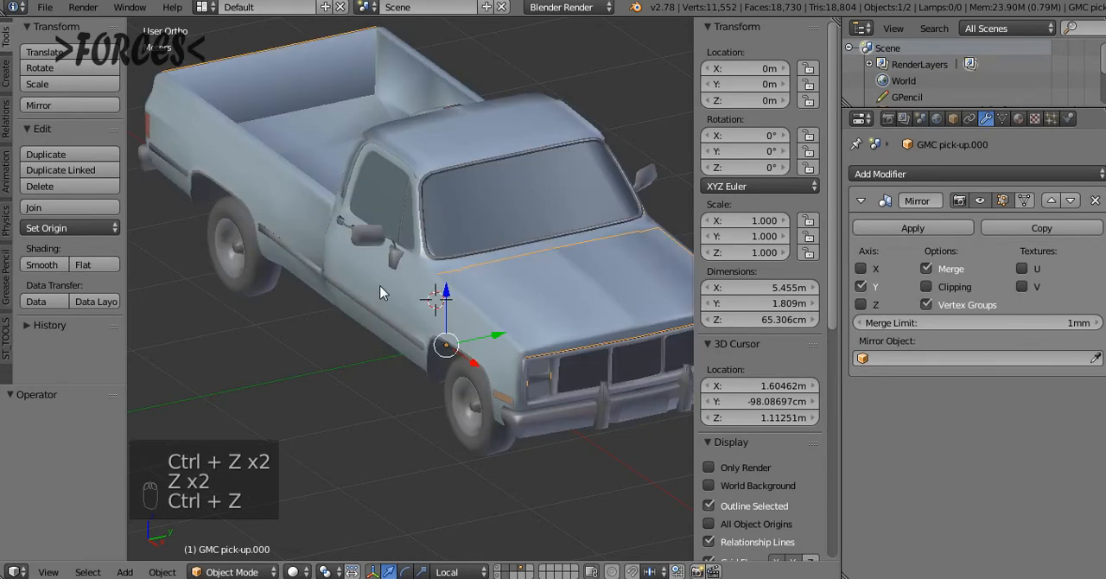
key(z)
key(ctrl+z)
key(z)
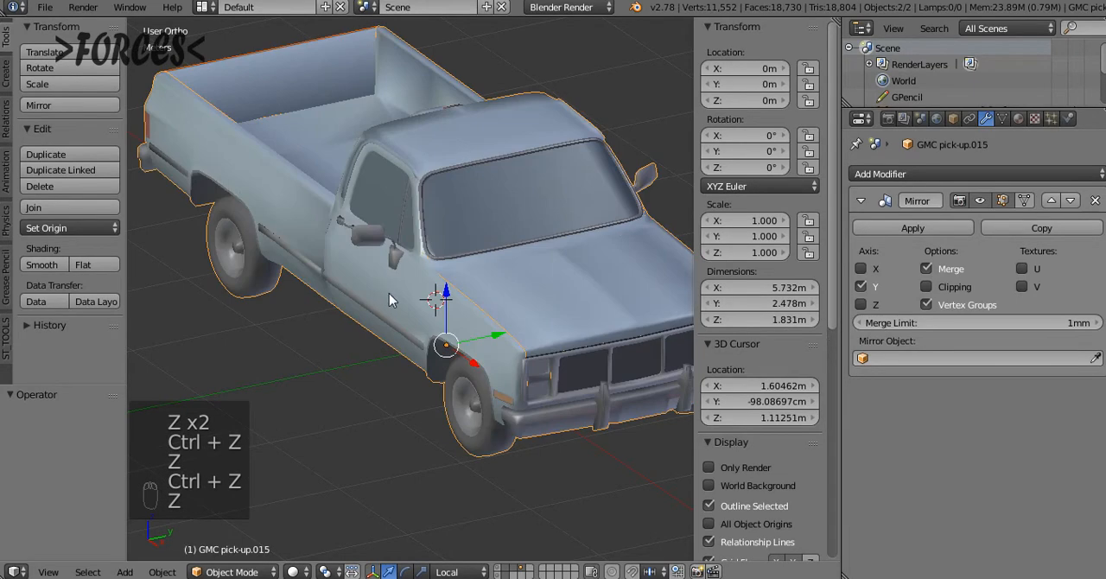
key(ctrl+z)
key(ctrl+z)
key(a)
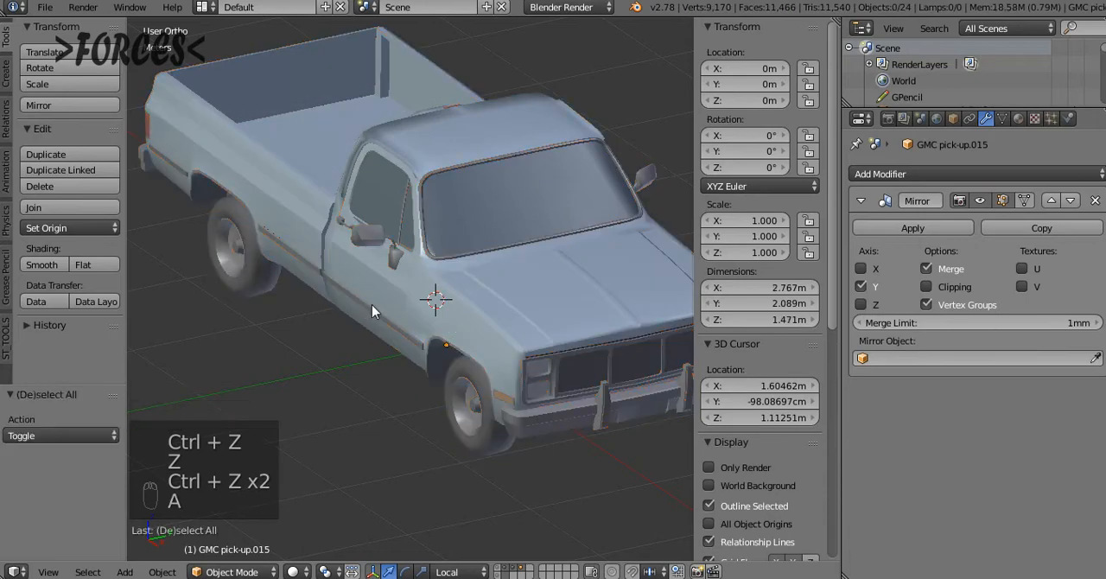
Select the body part containing the front fender and open it in Edit Mode
middle_drag(372, 307, 433, 287)
middle_drag(433, 288, 393, 292)
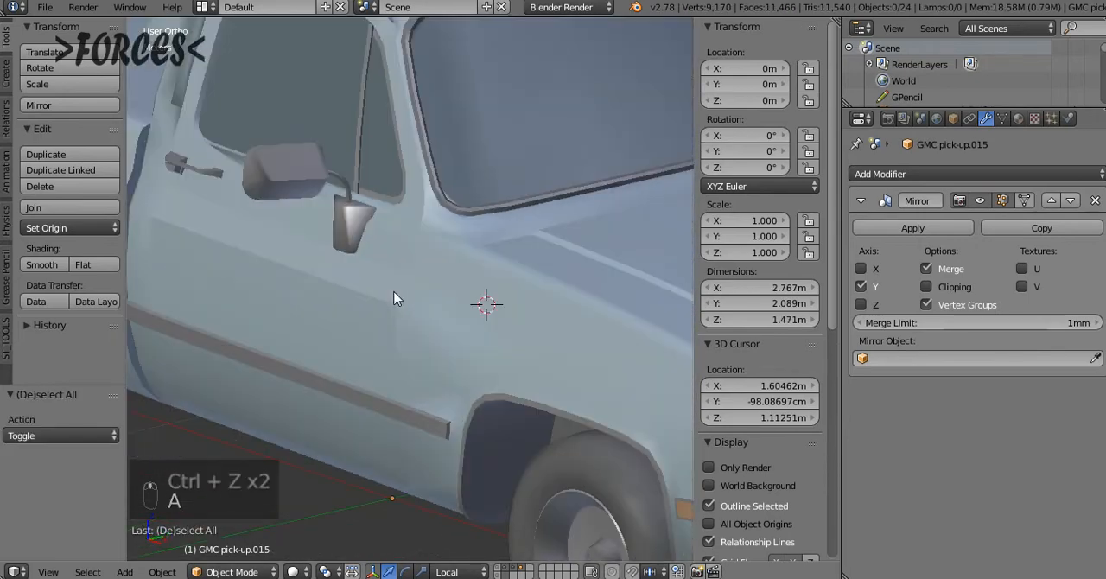
right_click(399, 297)
right_click(443, 375)
key(Tab)
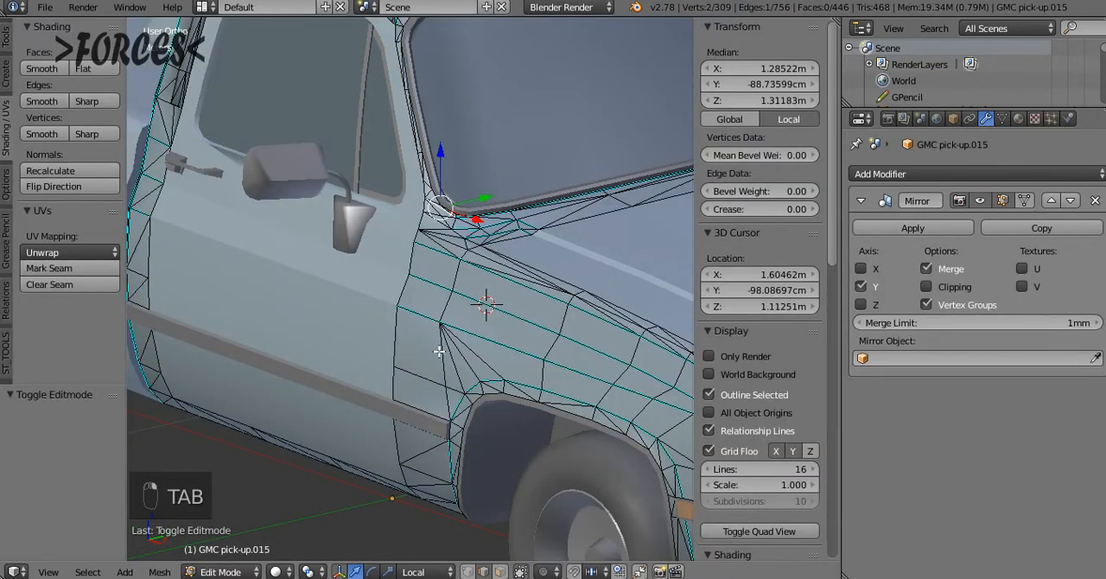
Examine the sharp-marked edges on the front fender where it meets the door
middle_drag(439, 350, 417, 268)
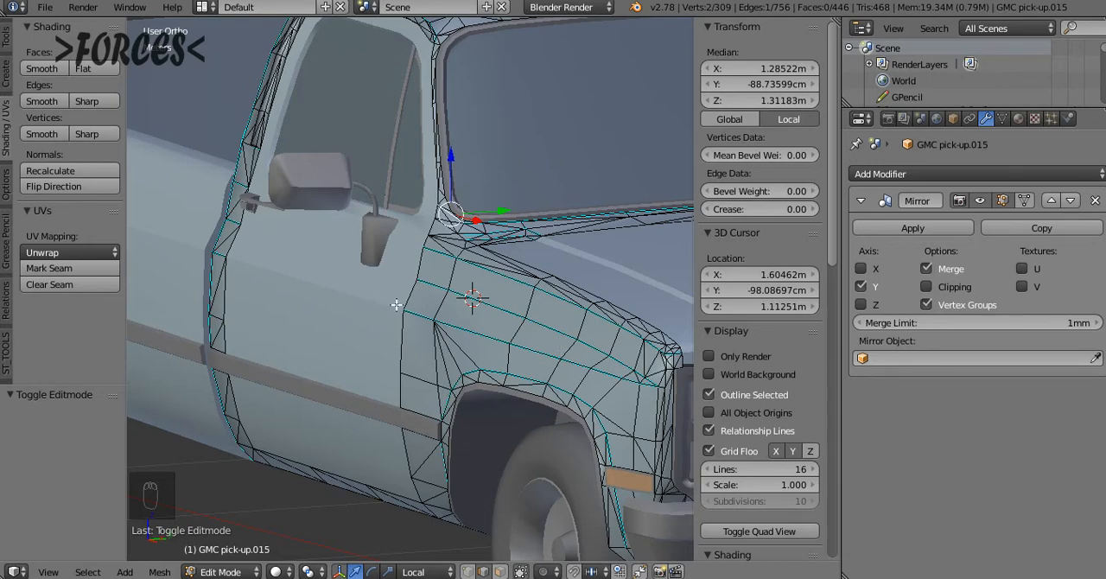
middle_drag(374, 304, 459, 311)
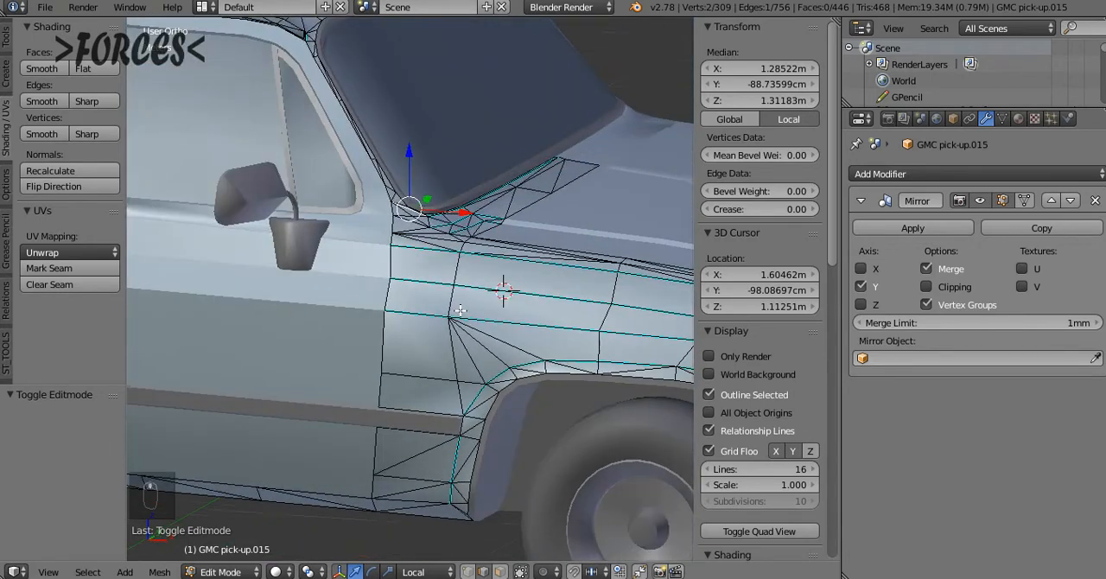
click(885, 174)
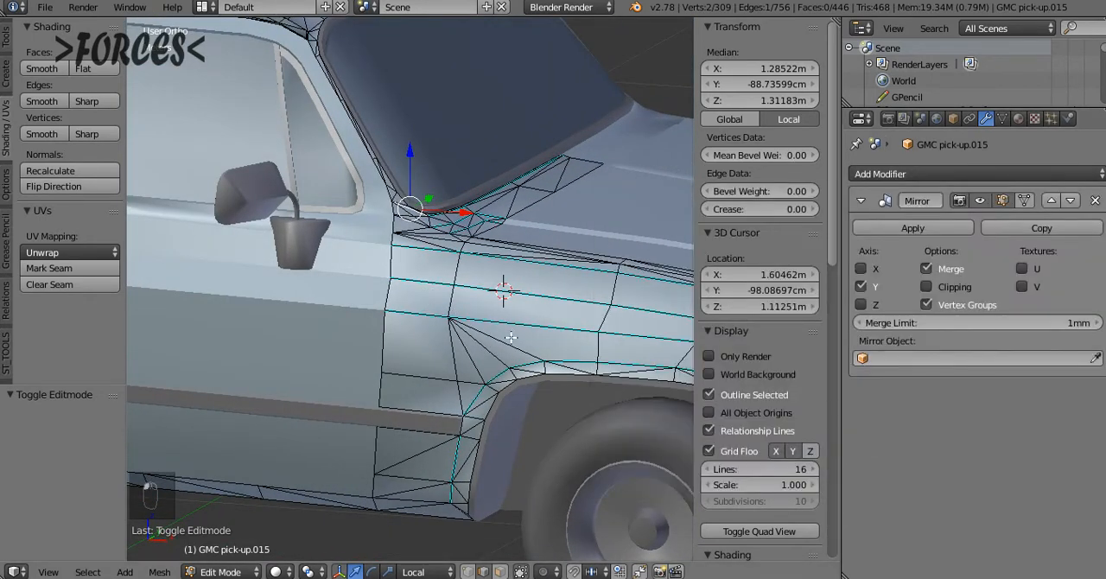
middle_drag(512, 315, 361, 275)
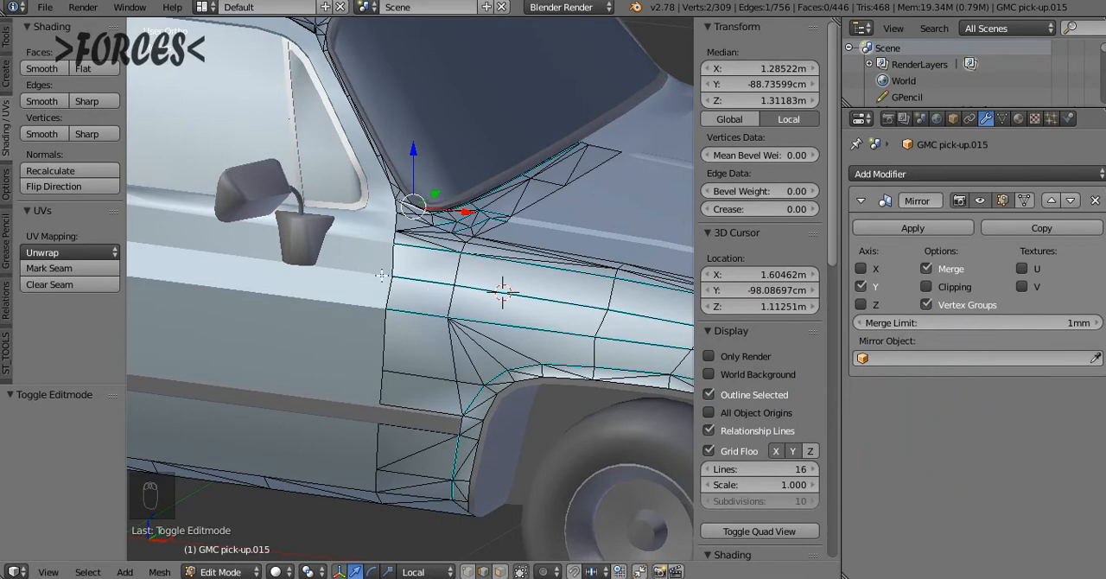
scroll(349, 248, up, 5)
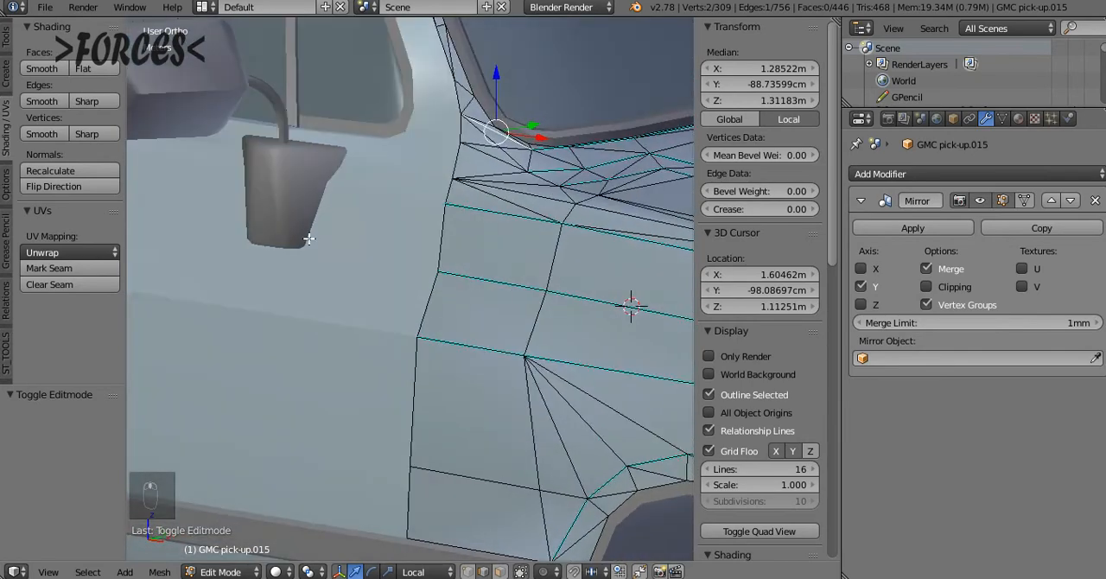
middle_drag(375, 228, 413, 251)
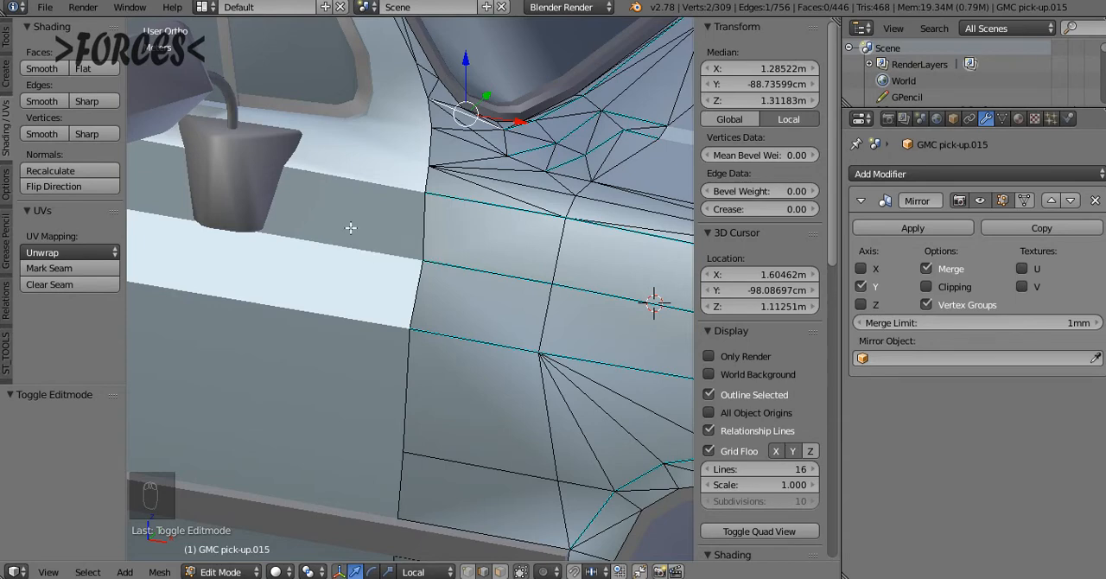
Check the door's mesh and modifiers in Edit Mode for comparison, and reopen the fender body in Edit Mode
key(Tab)
right_click(356, 258)
key(Tab)
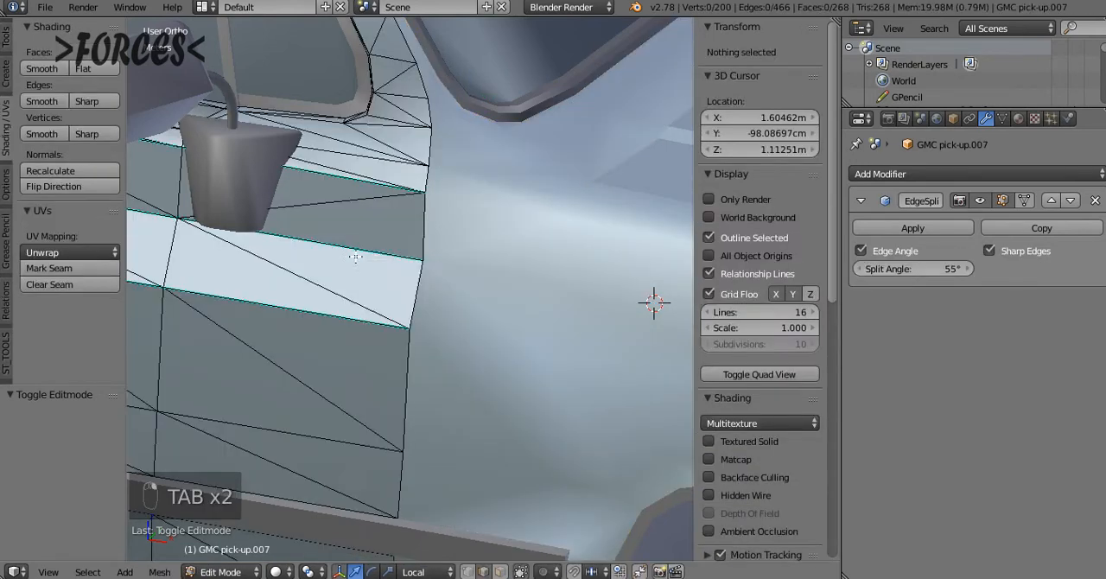
key(Tab)
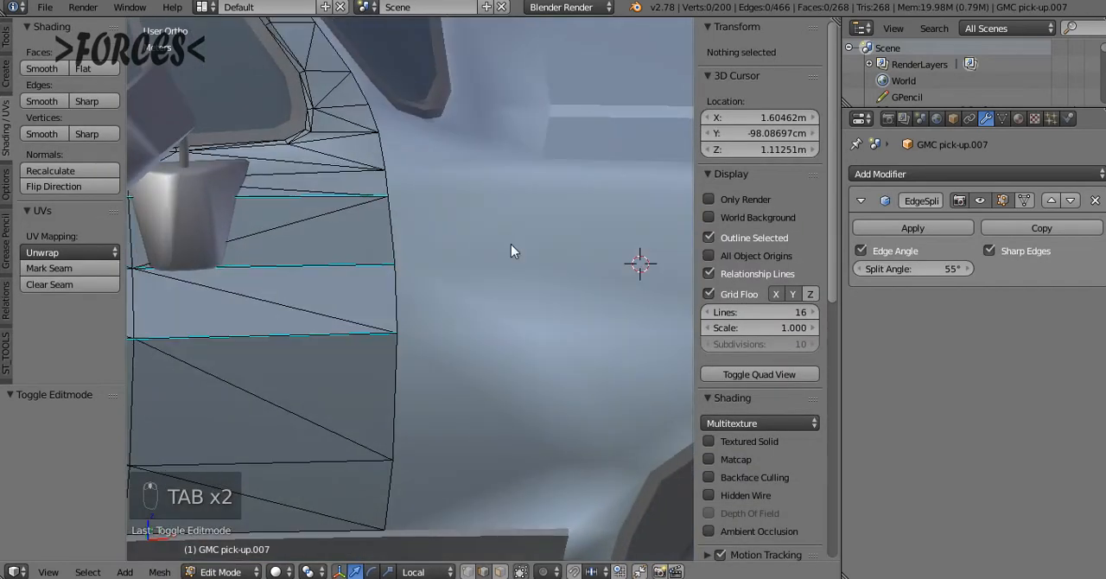
right_click(510, 244)
key(Tab)
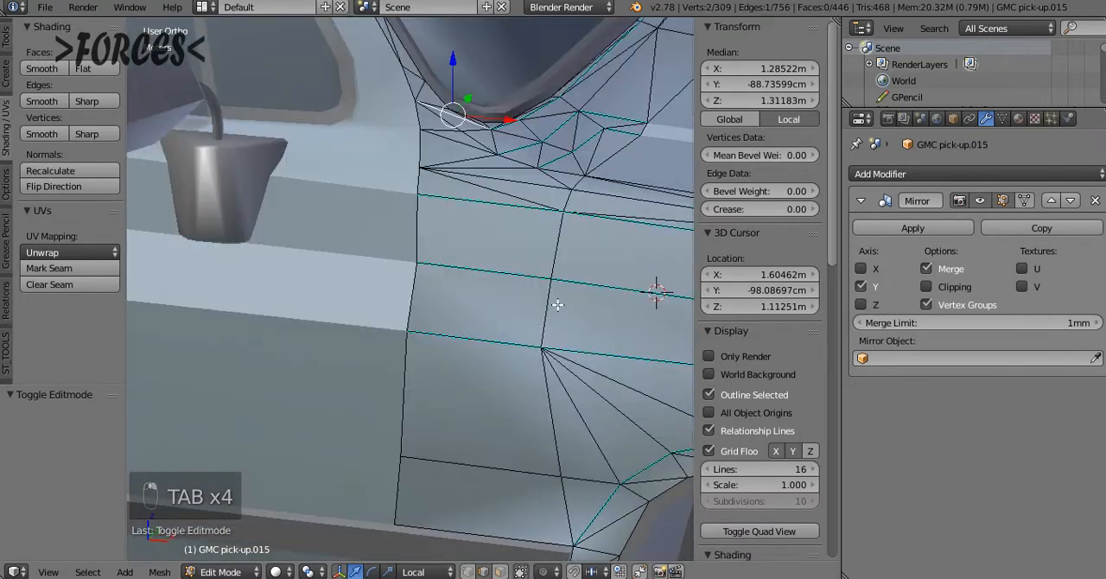
click(906, 176)
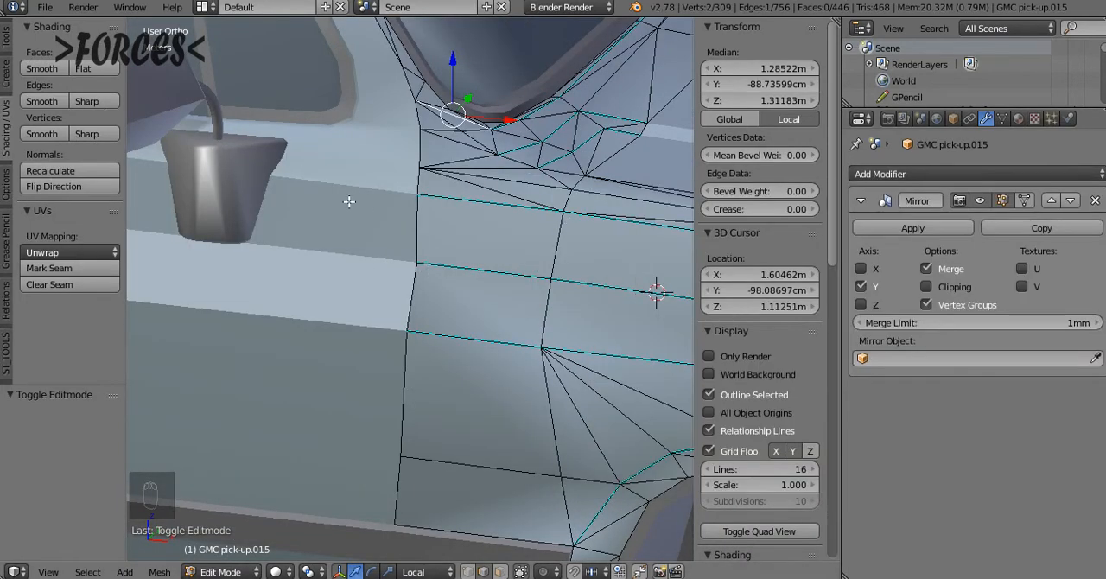
click(5, 38)
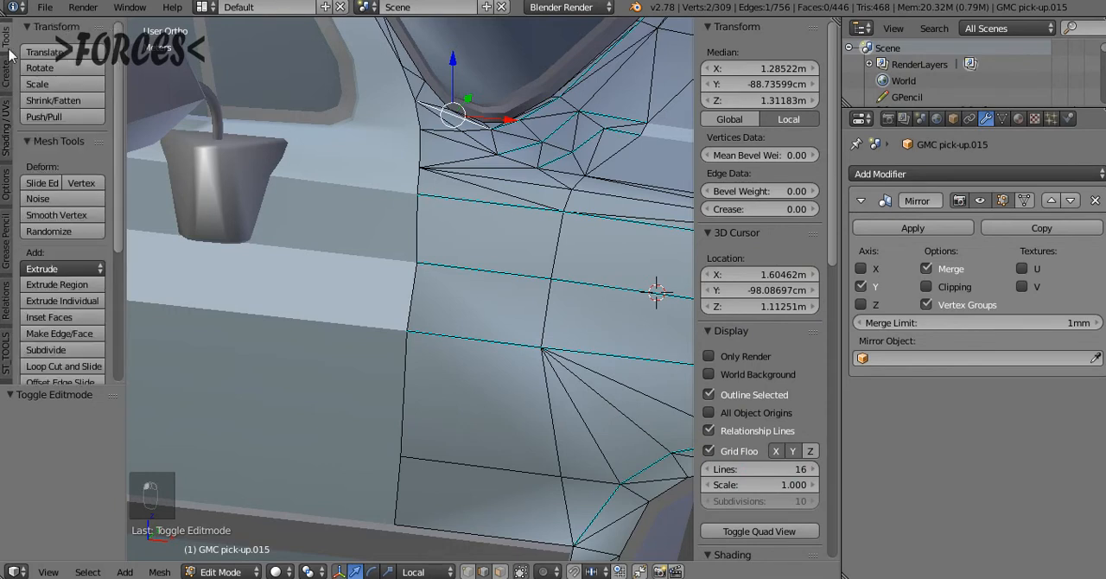
click(7, 129)
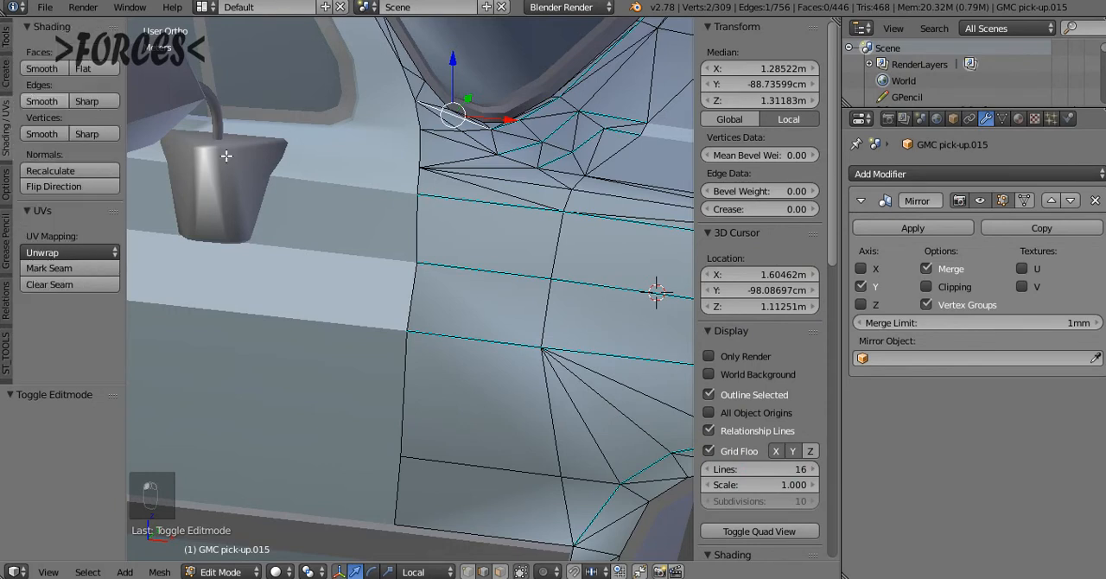
Mark the fender's middle lengthwise edge beside the door as sharp, clear the mark, and check the shading in Object Mode
right_click(481, 273)
click(88, 102)
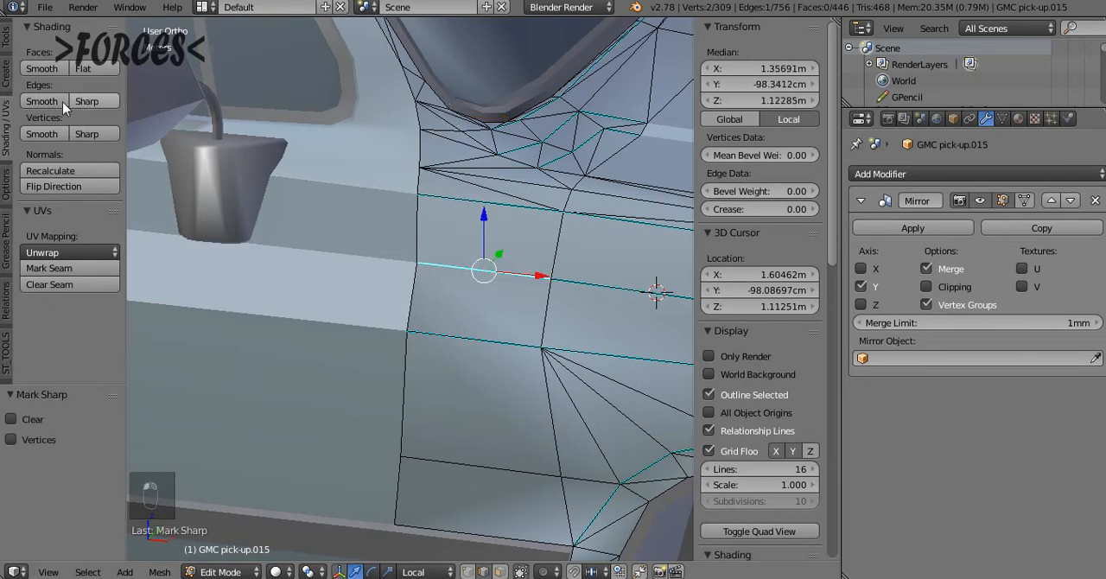
click(45, 102)
key(Tab)
scroll(479, 272, down, 2)
key(Tab)
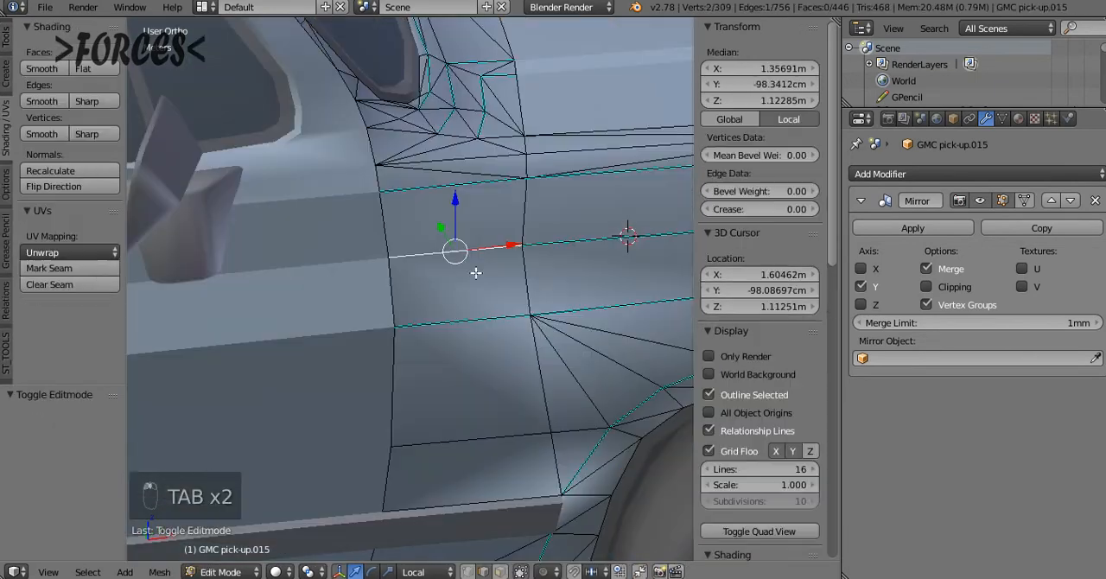
Reselect only the fender's middle lengthwise edge beside the door, mark it sharp and return to Object Mode
key(a)
key(a)
key(a)
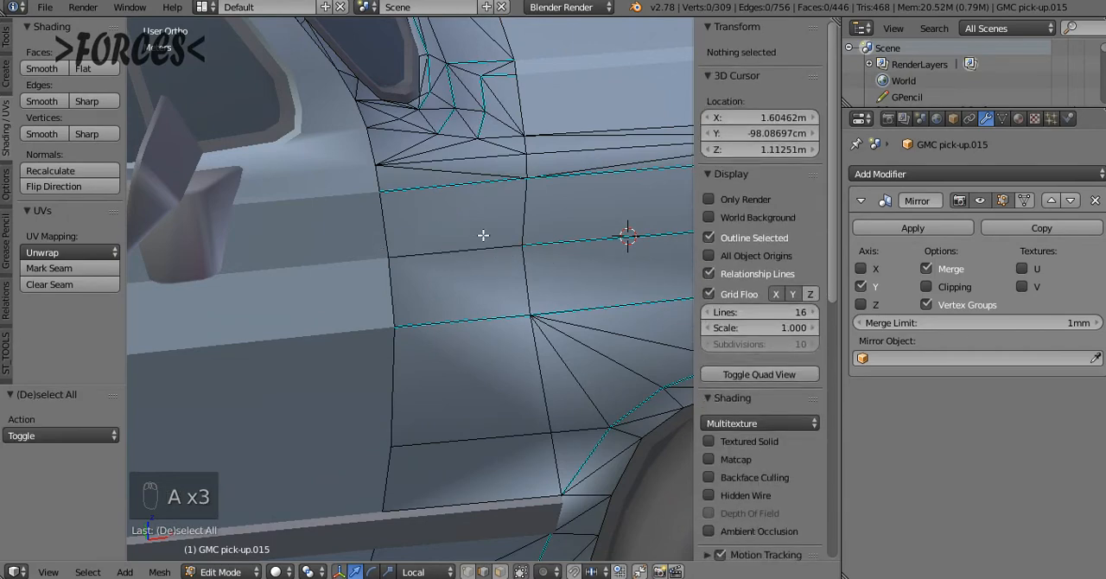
right_click(450, 263)
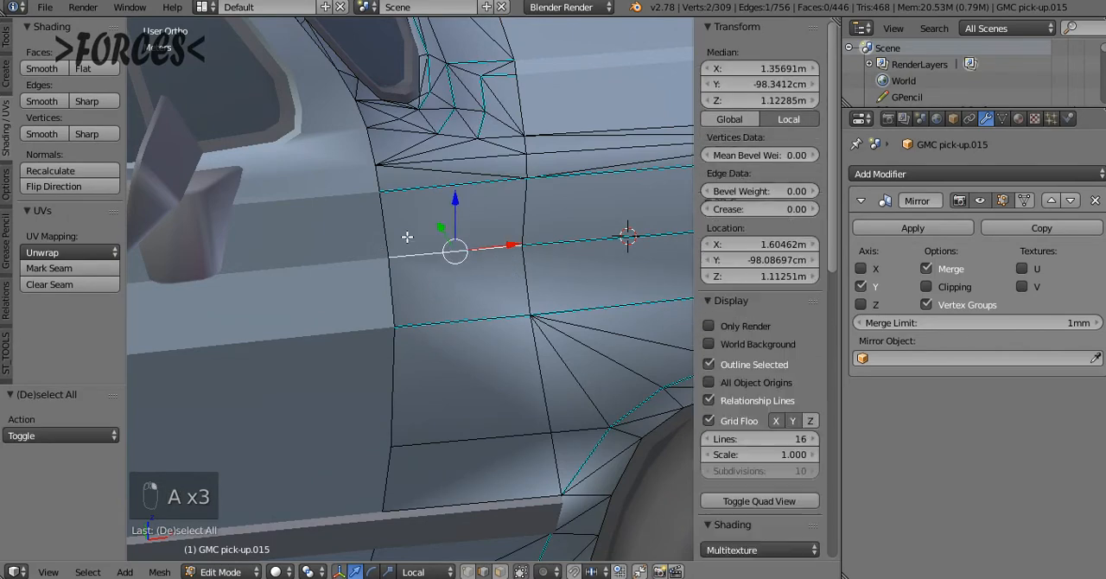
click(89, 101)
key(Tab)
scroll(518, 306, down, 4)
Add an Edge Split modifier to the fender body and inspect the shading around the fender and windshield corner
click(899, 173)
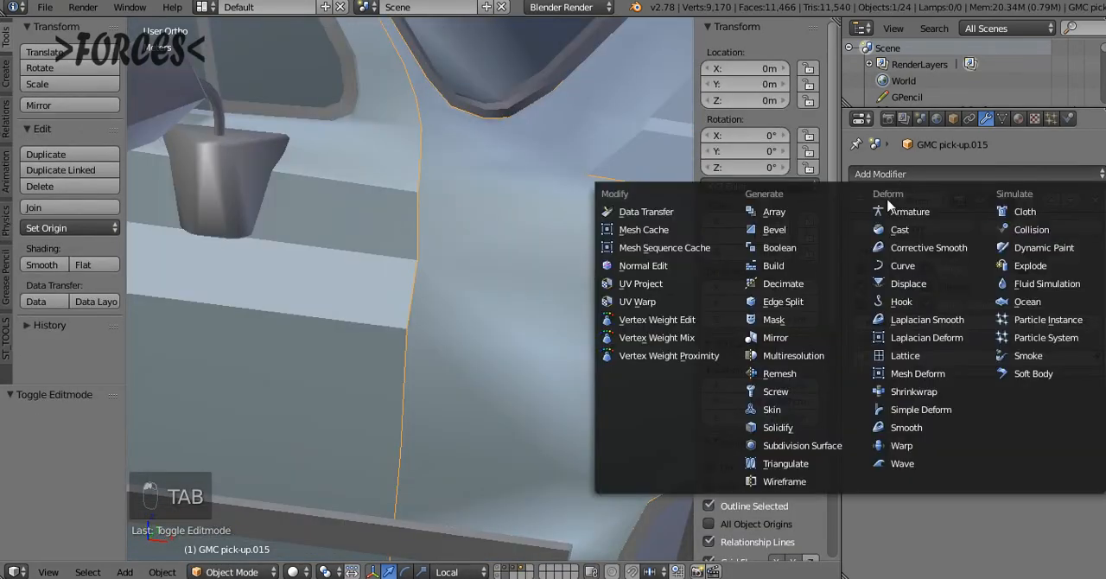
click(793, 300)
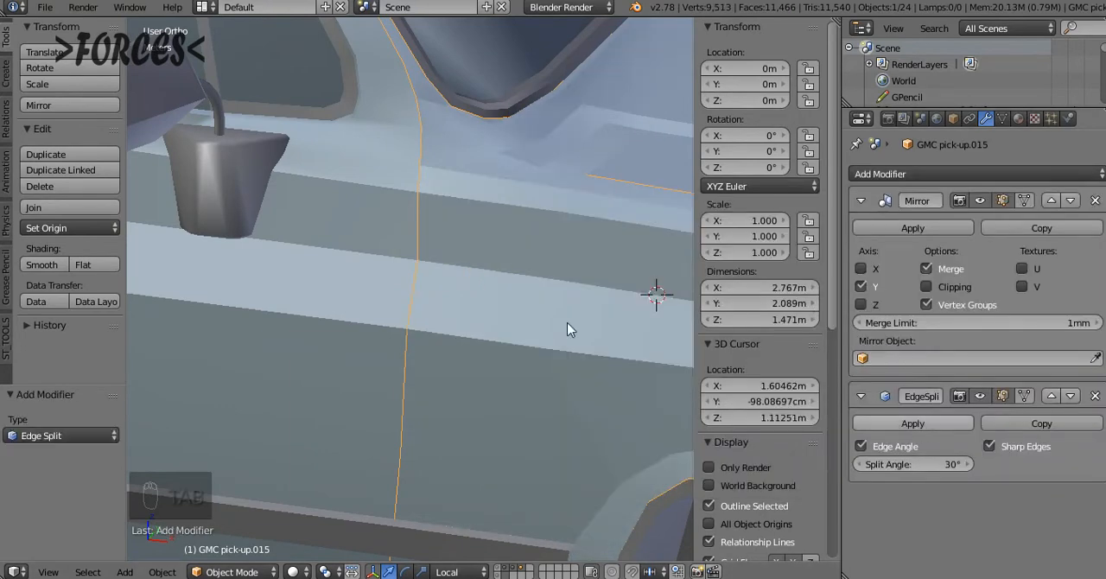
scroll(518, 315, up, 2)
ctrl+scroll(506, 337, up, 6)
scroll(505, 337, down, 3)
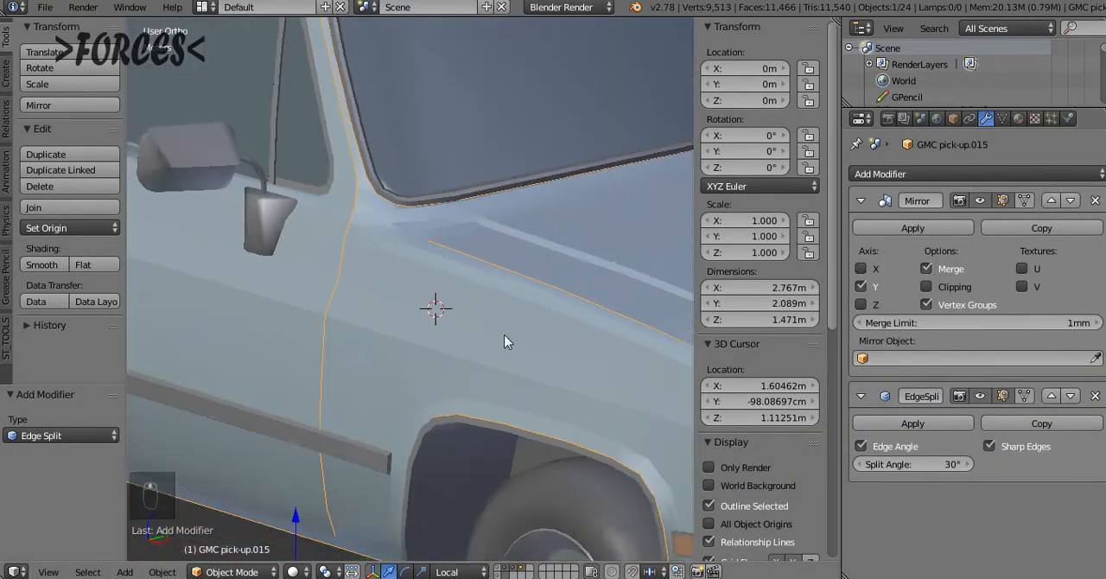
middle_drag(506, 337, 372, 251)
key(Tab)
key(Tab)
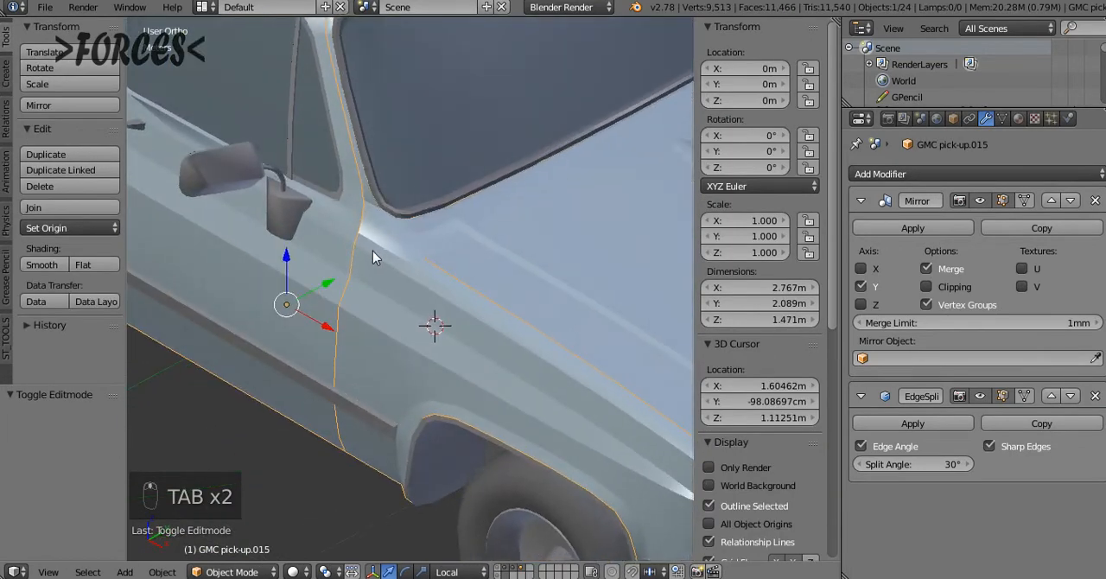
middle_drag(501, 320, 483, 303)
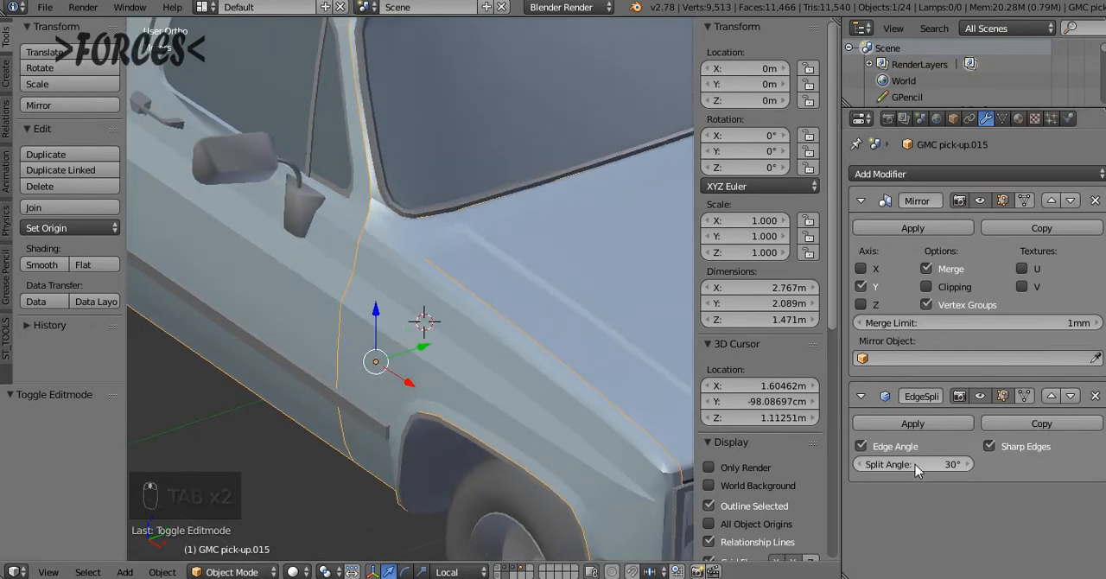
Set the Edge Split modifier's split angle to 55° and inspect the fender's shading
click(915, 465)
text(5)
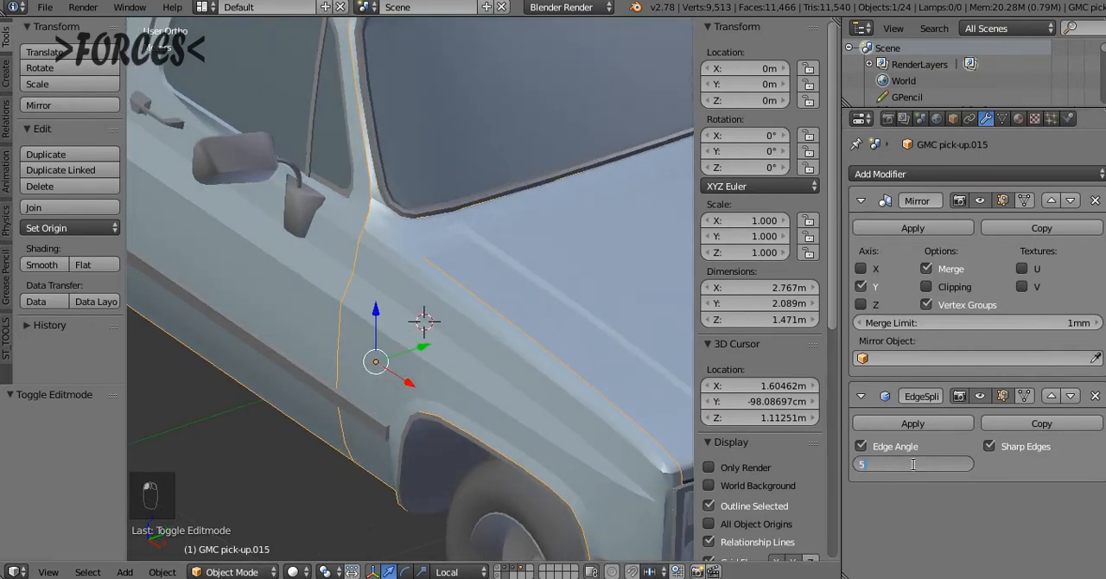
text(5)
key(Return)
middle_drag(492, 320, 298, 416)
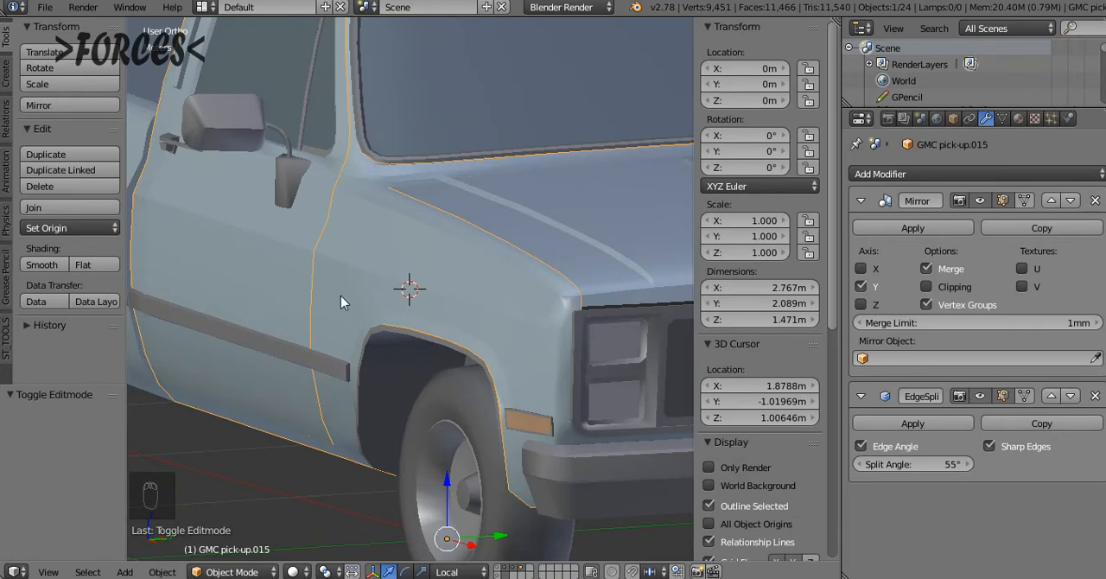
middle_drag(376, 313, 395, 287)
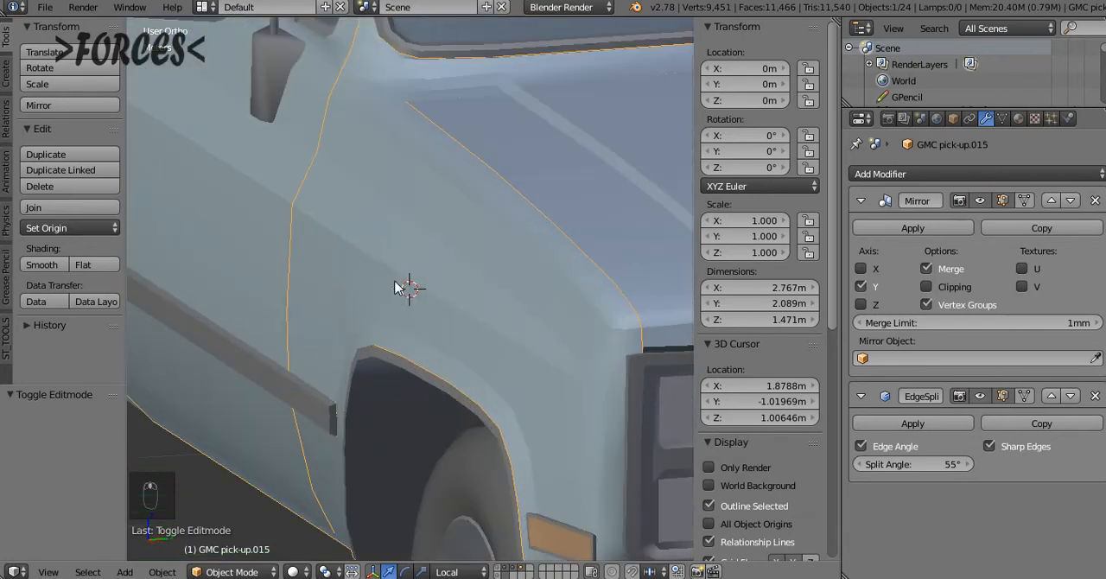
Examine the fender's edge flow and sharp edges in Edit Mode from the front view and up close, comparing with Object Mode
key(Tab)
key(KP_1)
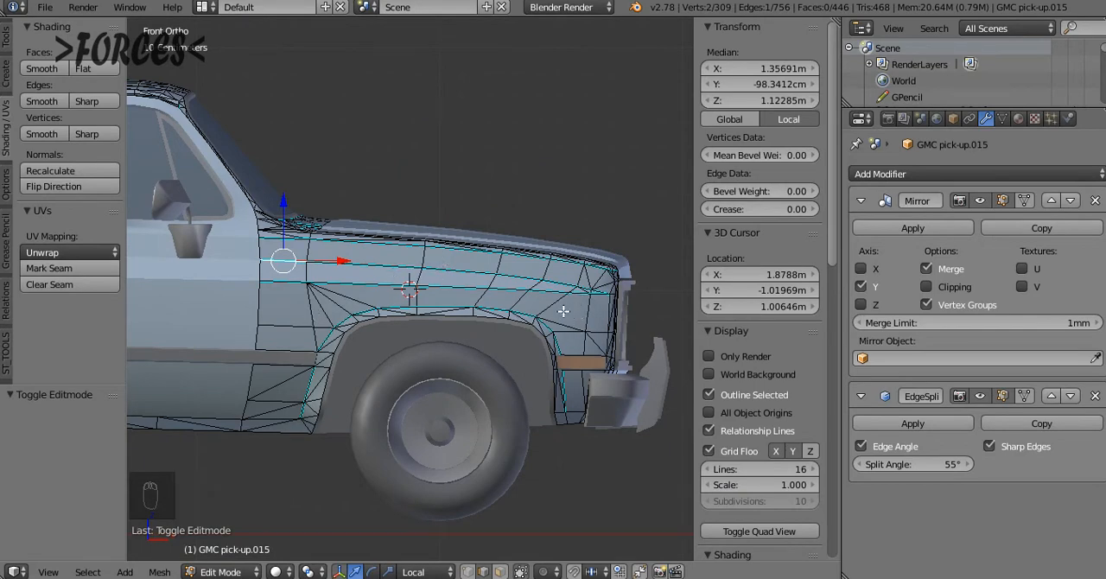
scroll(570, 304, up, 4)
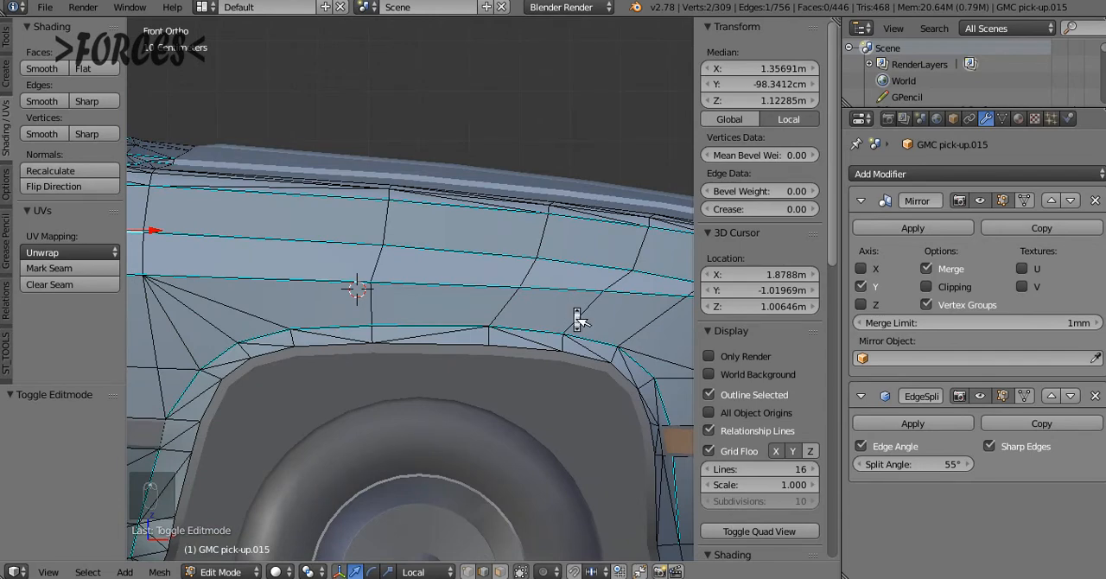
ctrl+scroll(575, 310, up, 1)
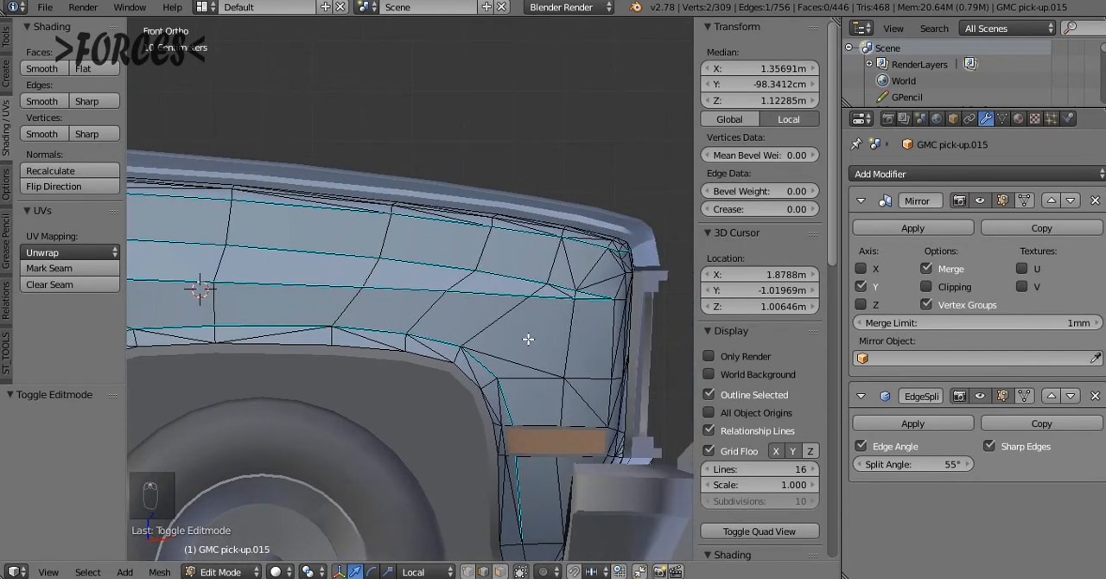
scroll(539, 325, down, 1)
ctrl+scroll(538, 324, down, 3)
middle_drag(539, 324, 353, 322)
key(Tab)
scroll(353, 322, up, 6)
key(Tab)
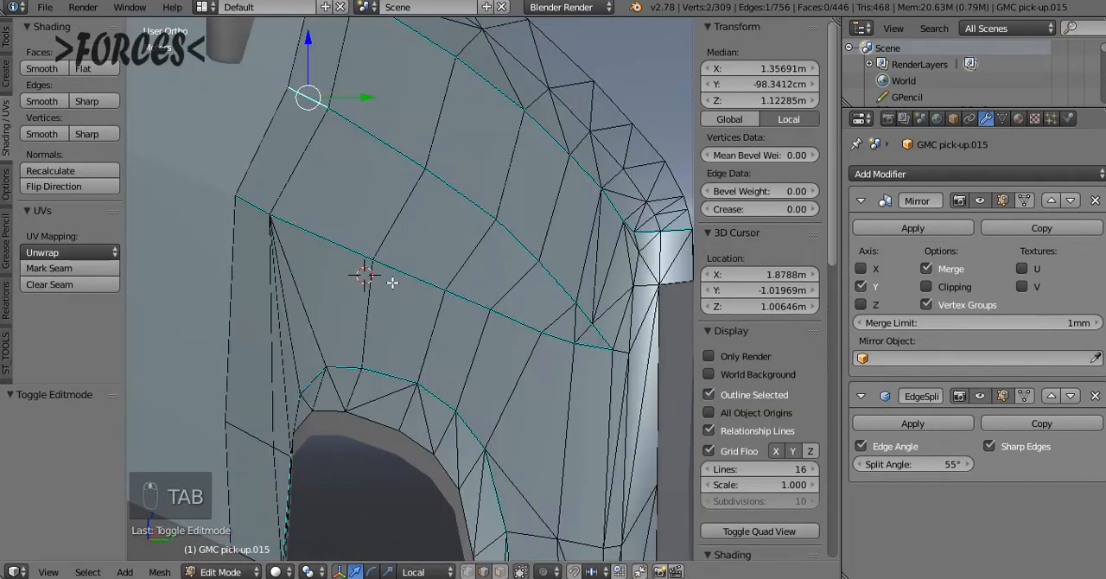
Select the full chain of edges along the fender's lower body crease, from the door side to the front corner
click(250, 208)
shift+click(304, 239)
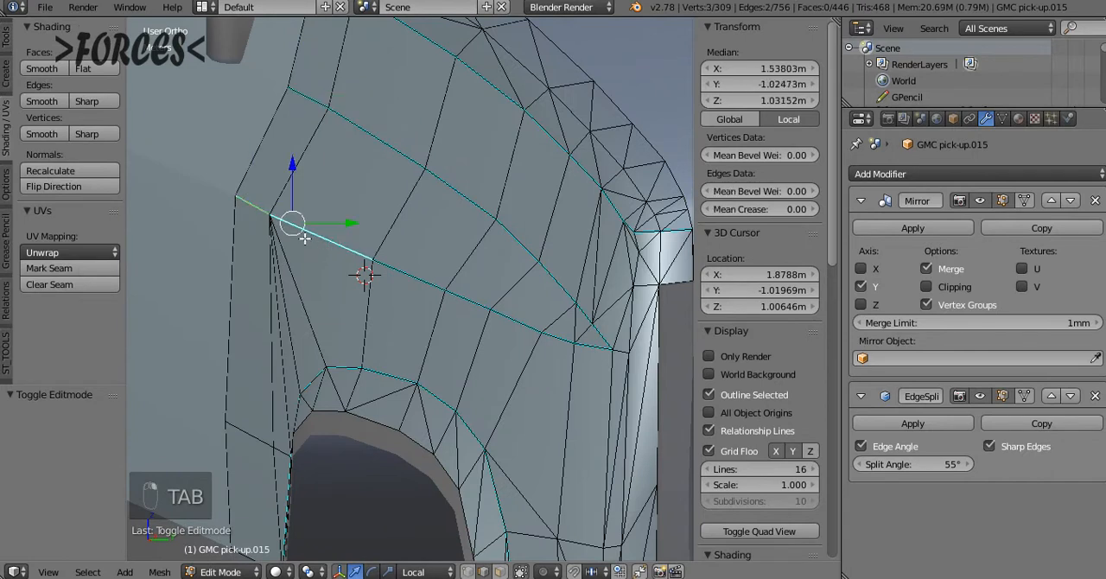
shift+click(401, 273)
shift+click(475, 310)
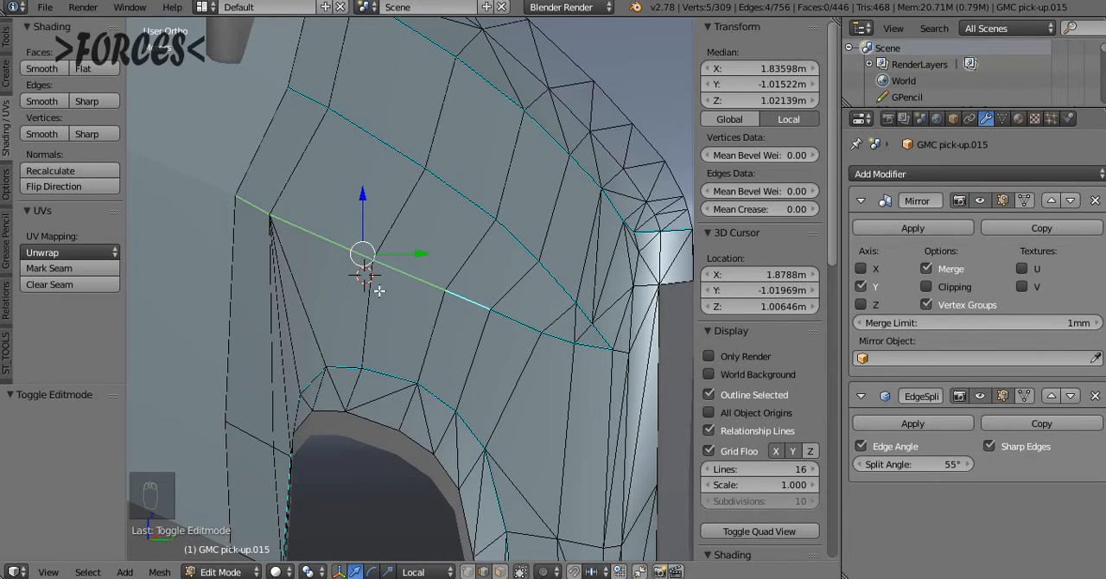
shift+click(521, 325)
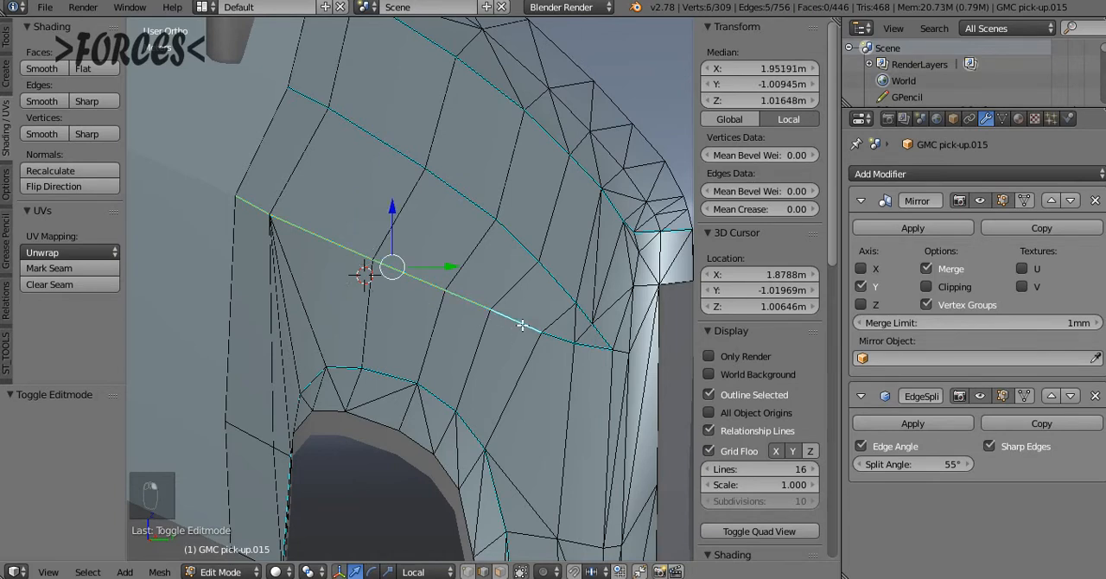
shift+right_click(561, 345)
shift+right_click(603, 351)
shift+right_click(587, 315)
shift+right_click(583, 308)
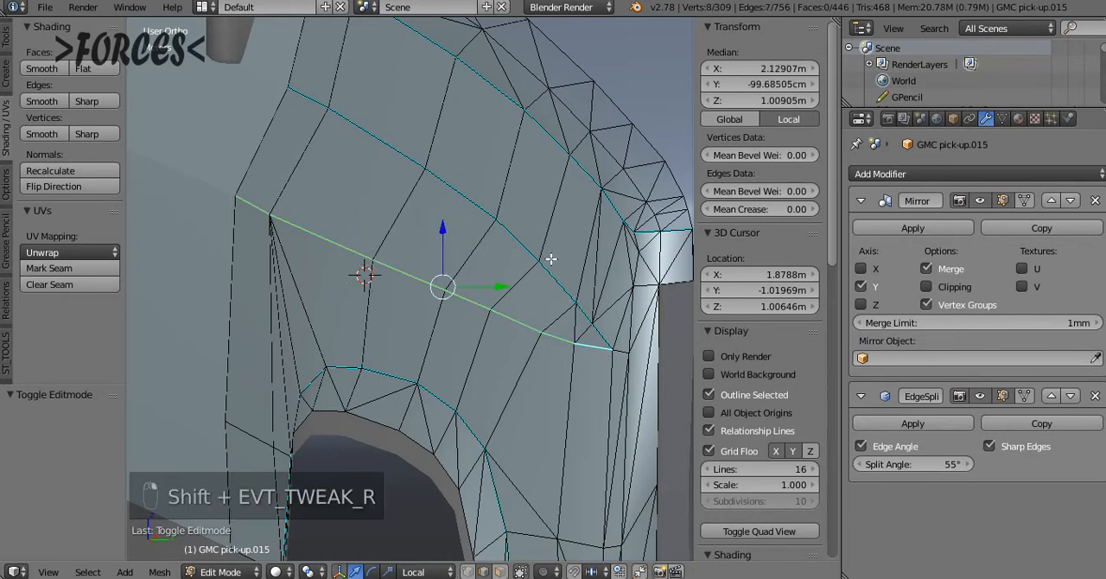
Extend the selection along the fender's upper crease and bevel both creases with 2 segments and an amount of about 0.004
shift+right_click(581, 308)
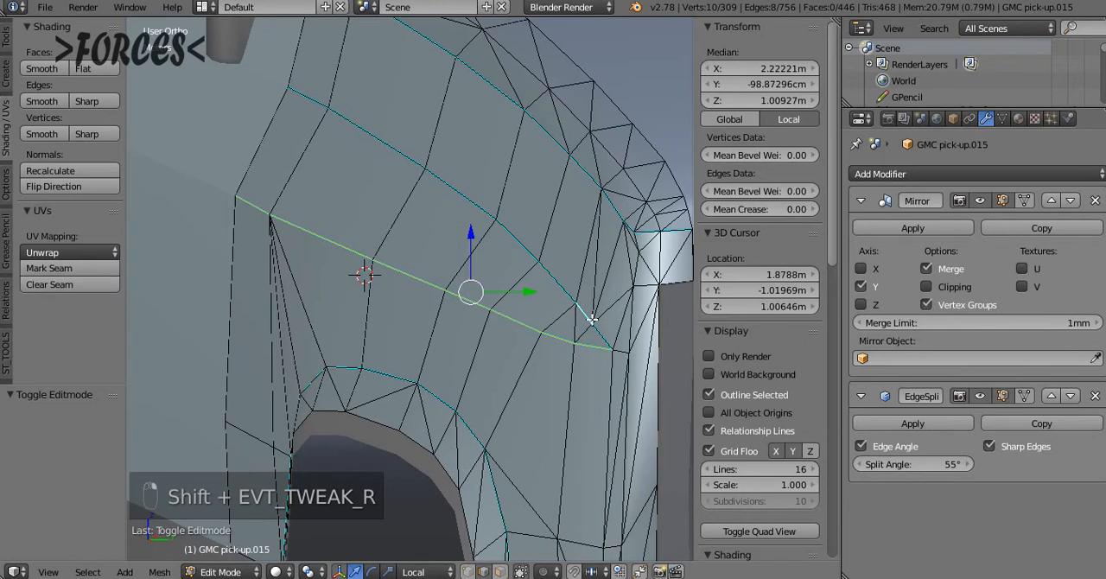
shift+right_click(549, 277)
shift+right_click(512, 236)
shift+right_click(466, 196)
shift+right_click(379, 143)
shift+right_click(298, 93)
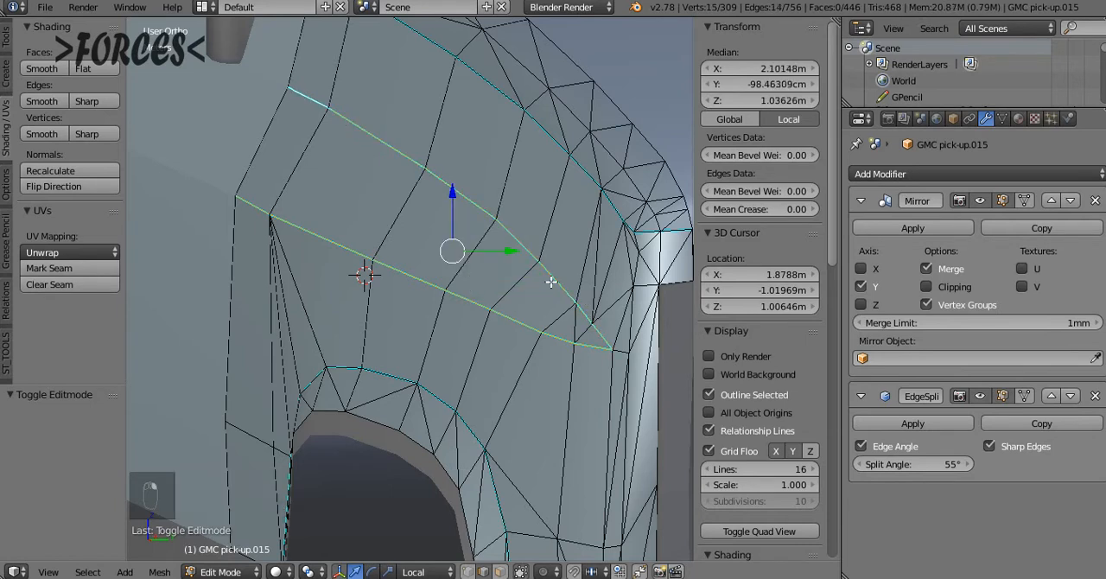
key(ctrl+b)
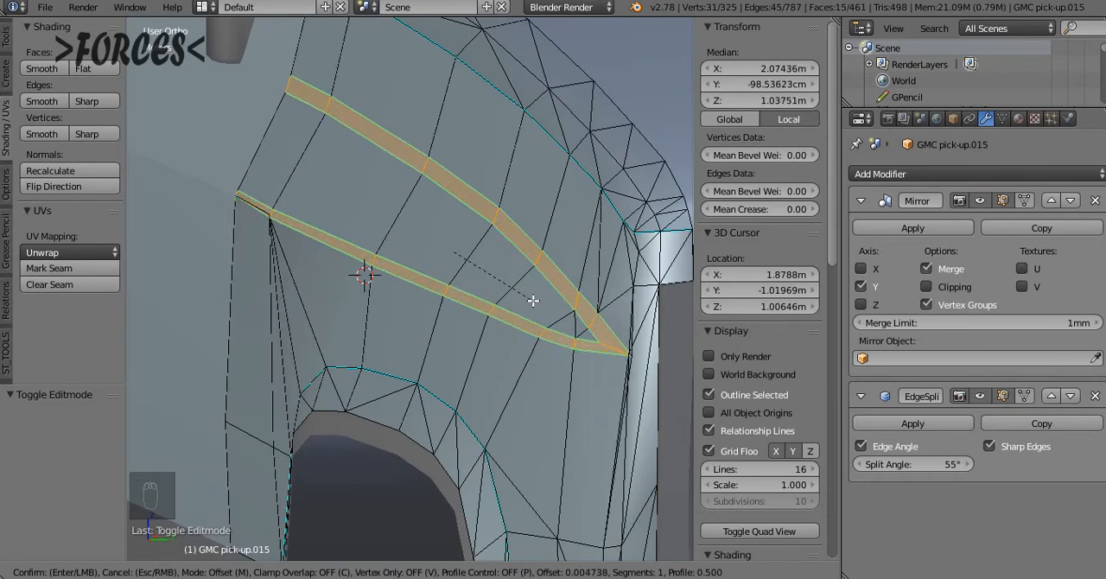
scroll(533, 300, up, 1)
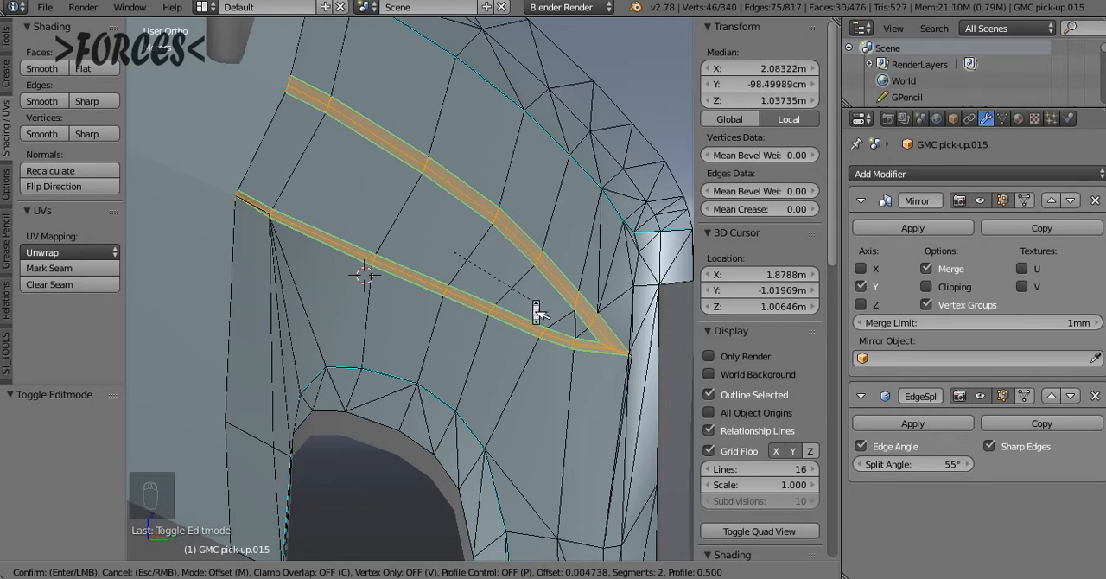
scroll(535, 307, up, 2)
scroll(533, 300, down, 2)
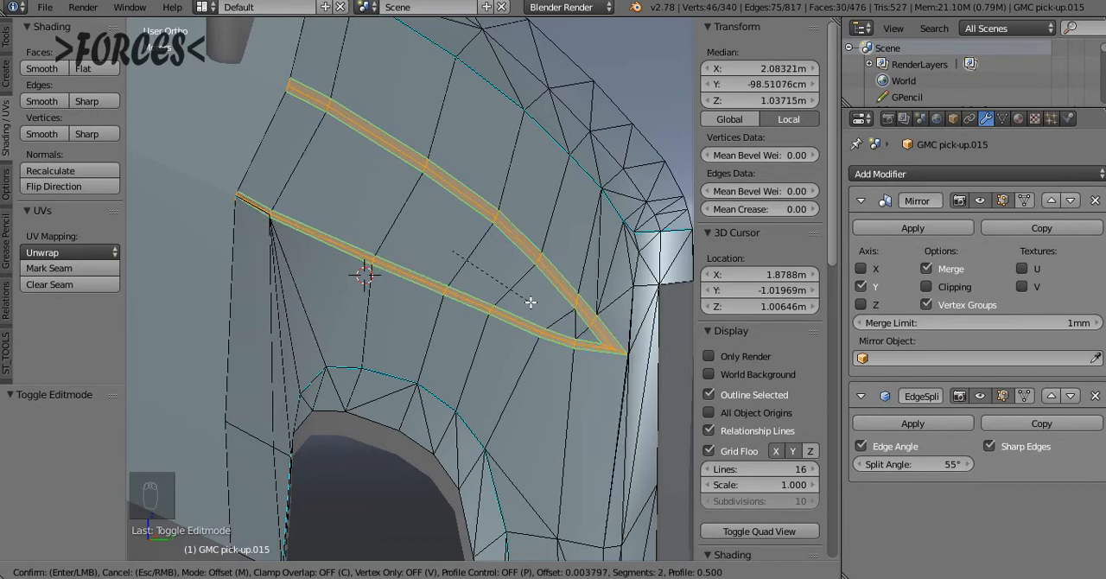
click(530, 302)
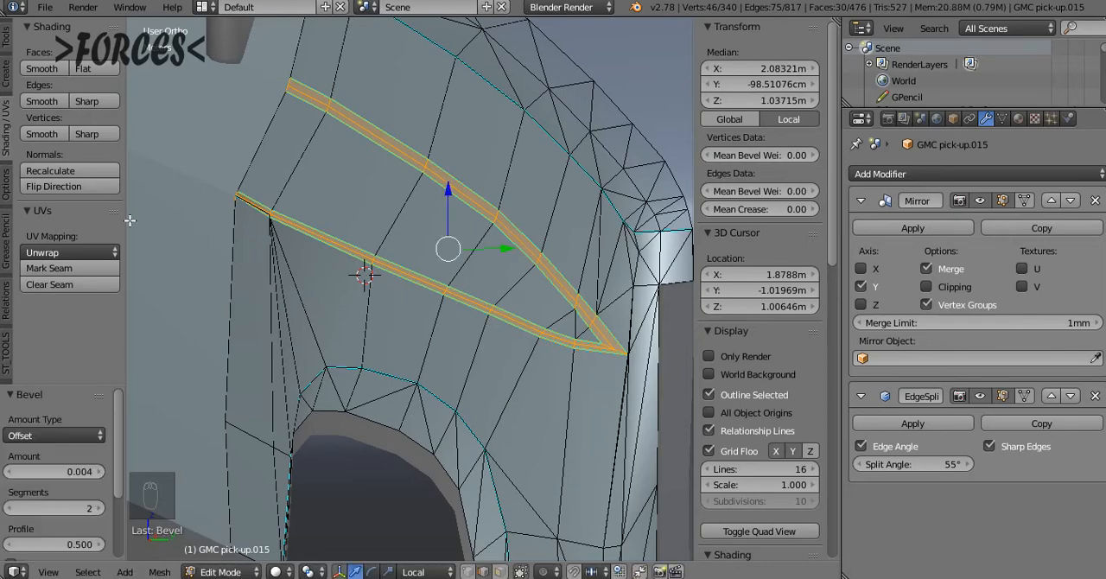
Mark the bevelled crease edges smooth, return to Object Mode and inspect the shading above the wheel arch
click(48, 105)
middle_drag(313, 217, 337, 237)
key(Tab)
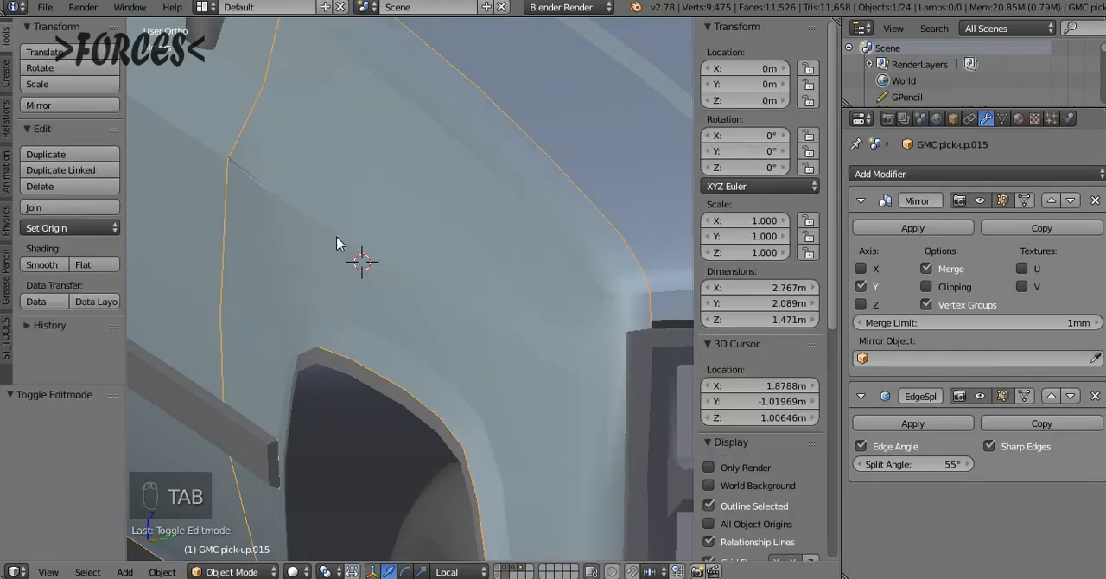
scroll(406, 241, up, 5)
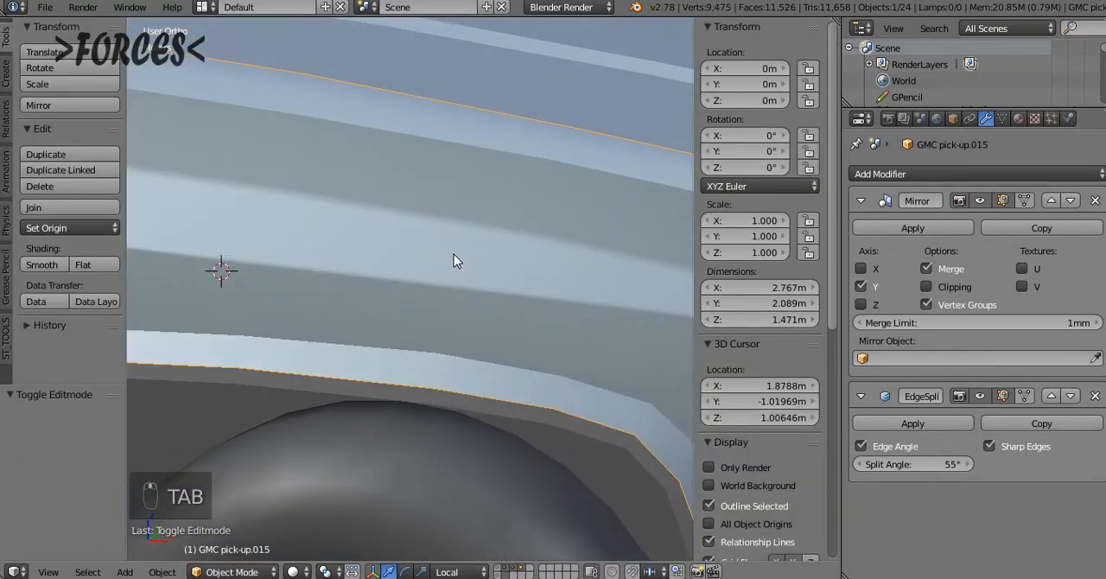
mouse_move(454, 254)
middle_down()
mouse_move(430, 254)
mouse_move(454, 239)
middle_up()
middle_drag(461, 286, 310, 228)
Focus on the door-side end of the lower crease, enter Edit Mode and switch to vertex selection
click(238, 174)
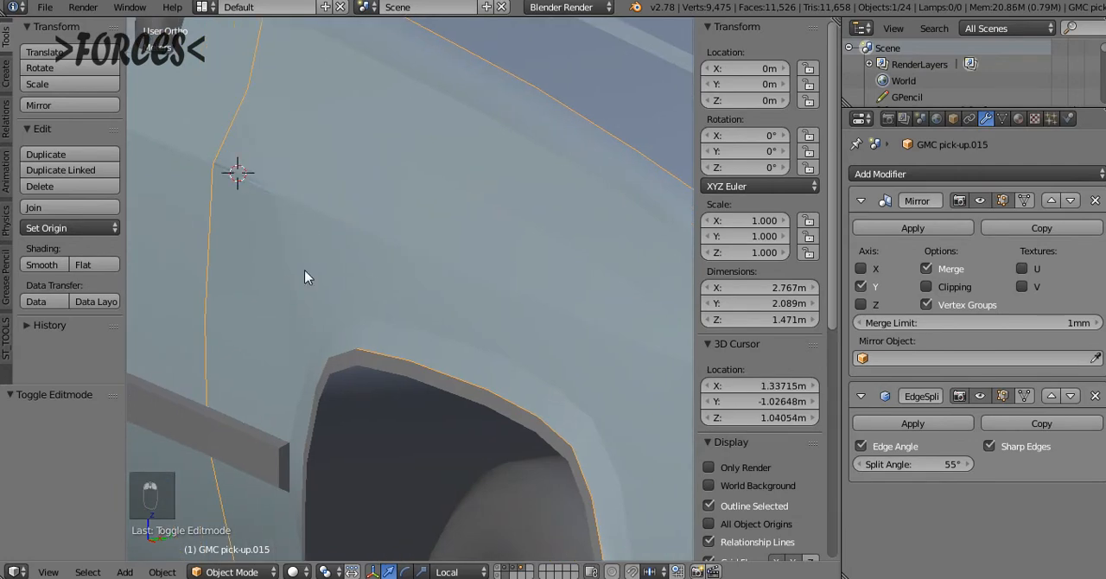
key(alt+Home)
mouse_move(392, 231)
middle_down()
mouse_move(400, 178)
mouse_move(407, 203)
mouse_move(328, 265)
mouse_move(383, 214)
mouse_move(370, 190)
mouse_move(293, 196)
mouse_move(367, 212)
mouse_move(445, 282)
mouse_move(519, 267)
middle_up()
key(Tab)
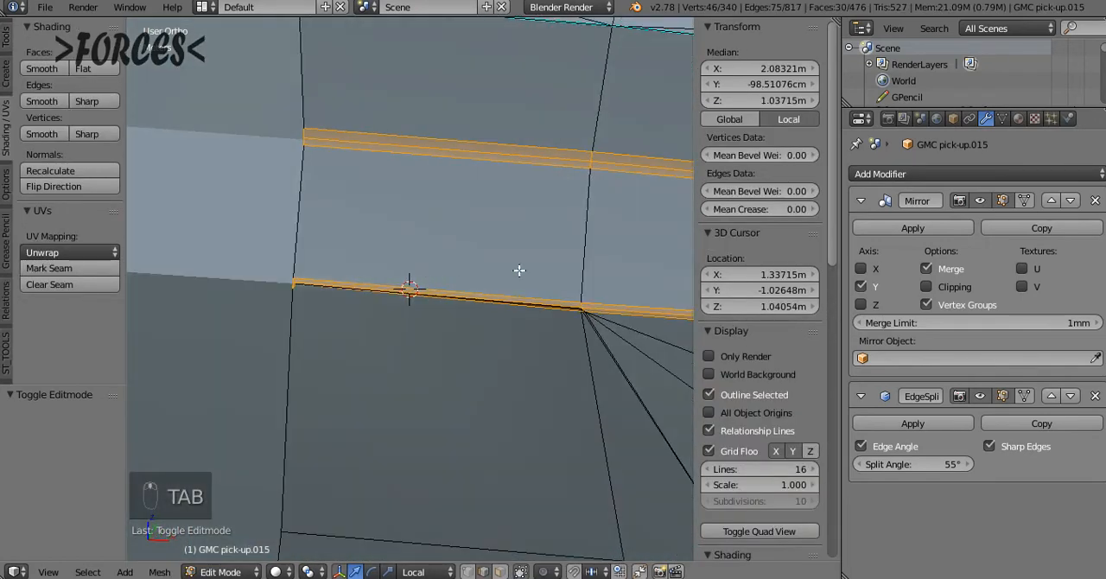
key(z)
key(z)
click(467, 572)
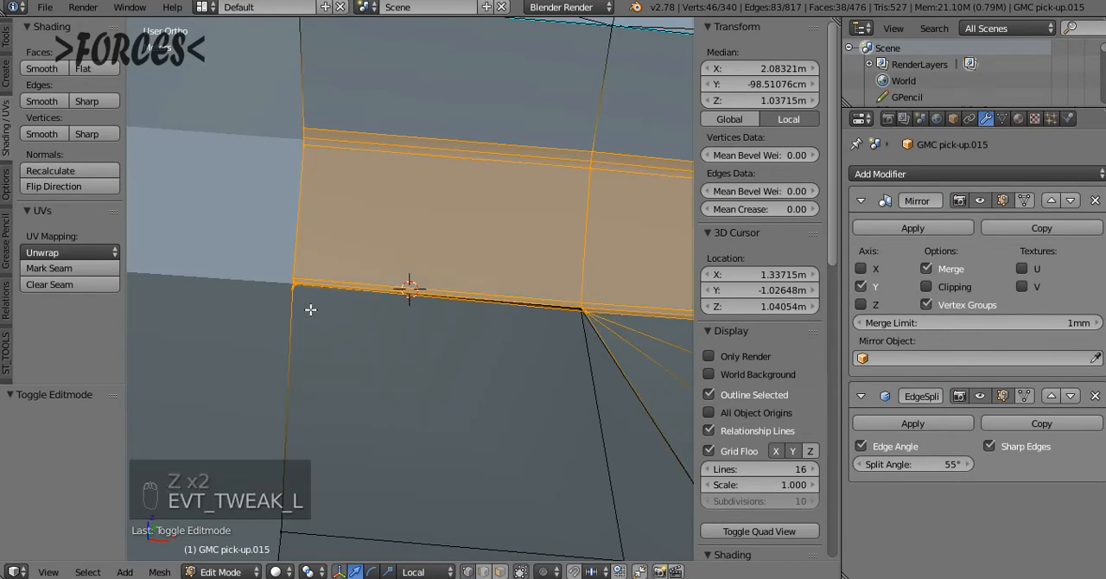
Inspect the gap beneath the lower bevel and select the stray vertex at its wide end
click(290, 288)
middle_drag(288, 288, 540, 229)
scroll(367, 321, up, 8)
key(z)
key(z)
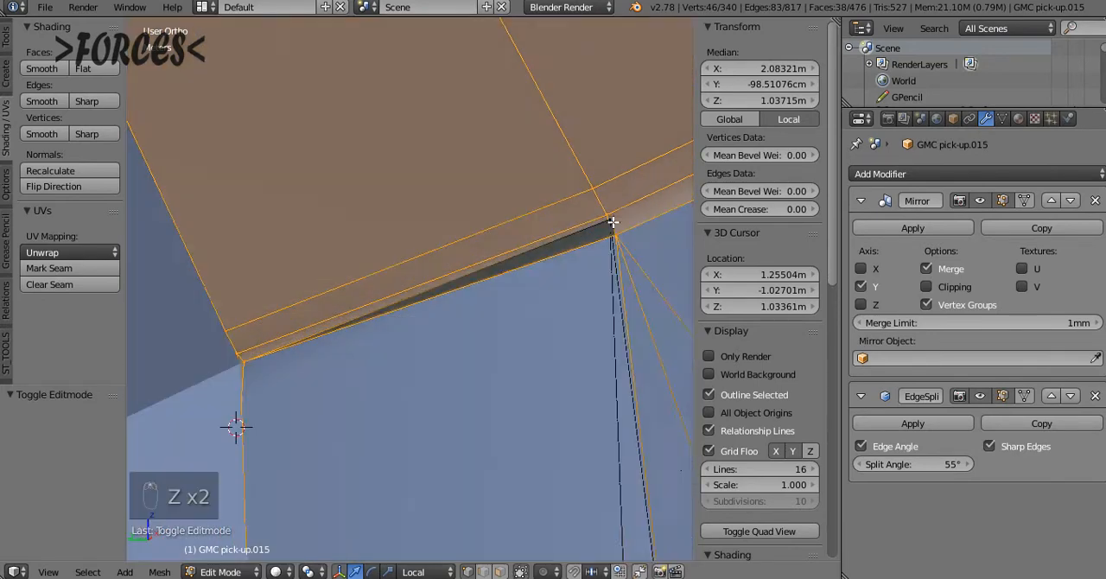
right_click(598, 226)
key(z)
key(z)
key(g)
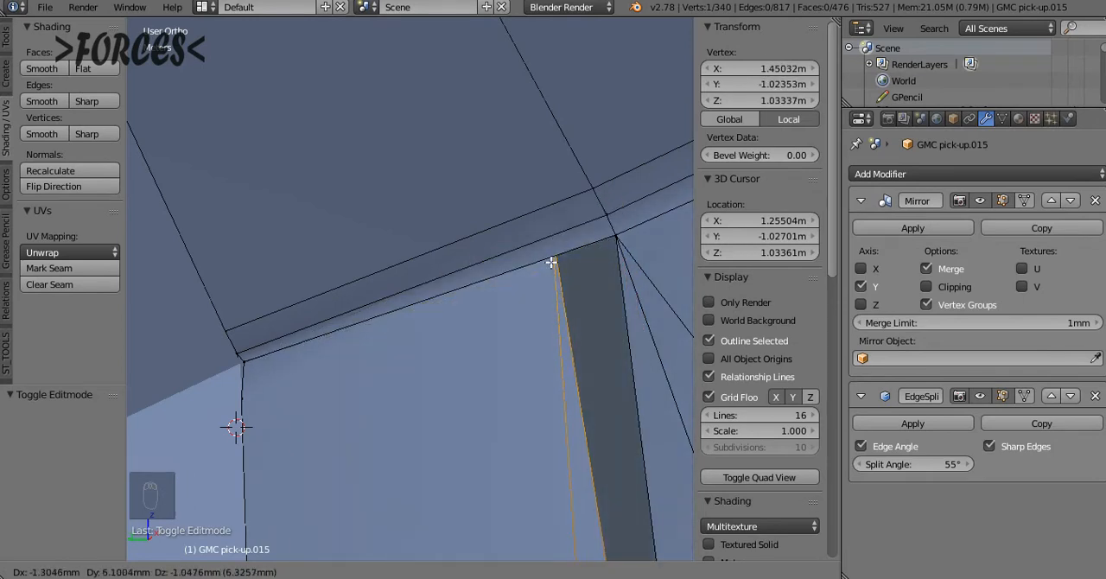
click(624, 240)
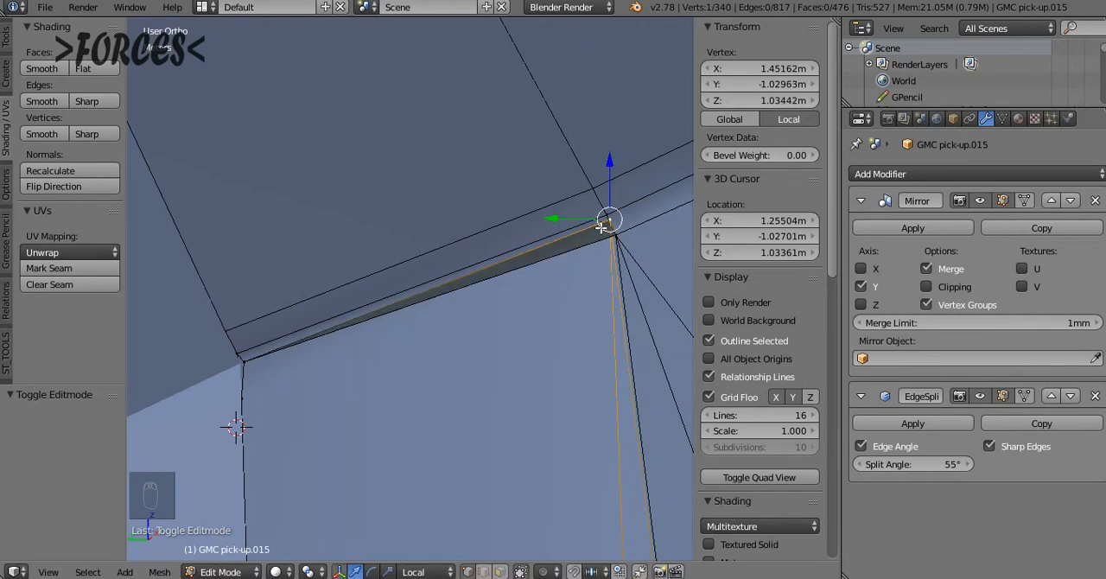
In wireframe display, add the neighbouring bevel corner vertex to the selection and snap both vertices to the active one
key(z)
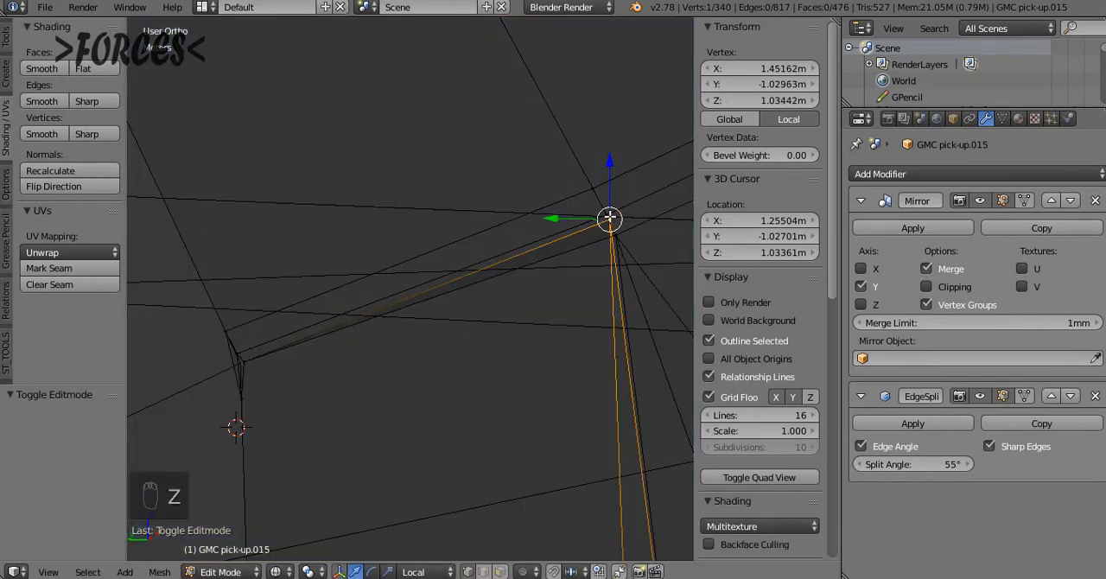
drag(610, 218, 614, 225)
right_click(614, 223)
click(613, 223)
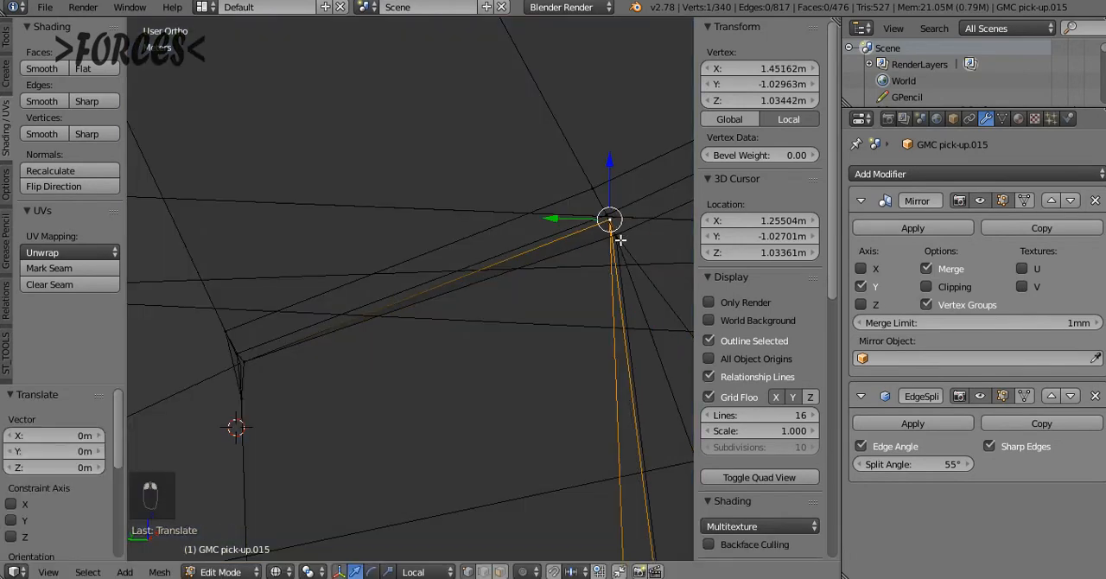
shift+right_click(621, 240)
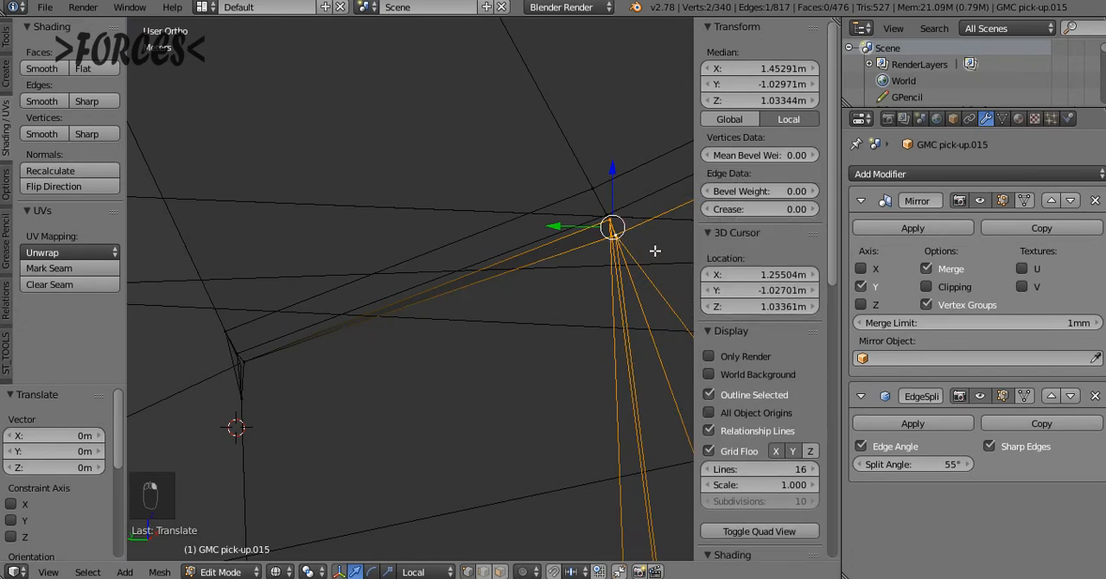
key(shift+s)
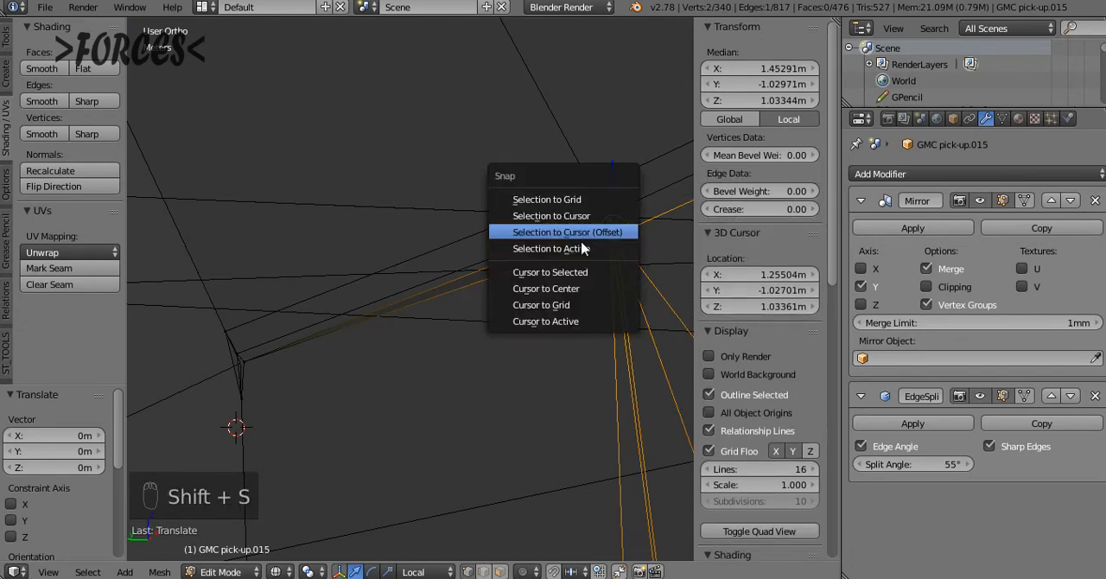
click(582, 248)
key(z)
key(z)
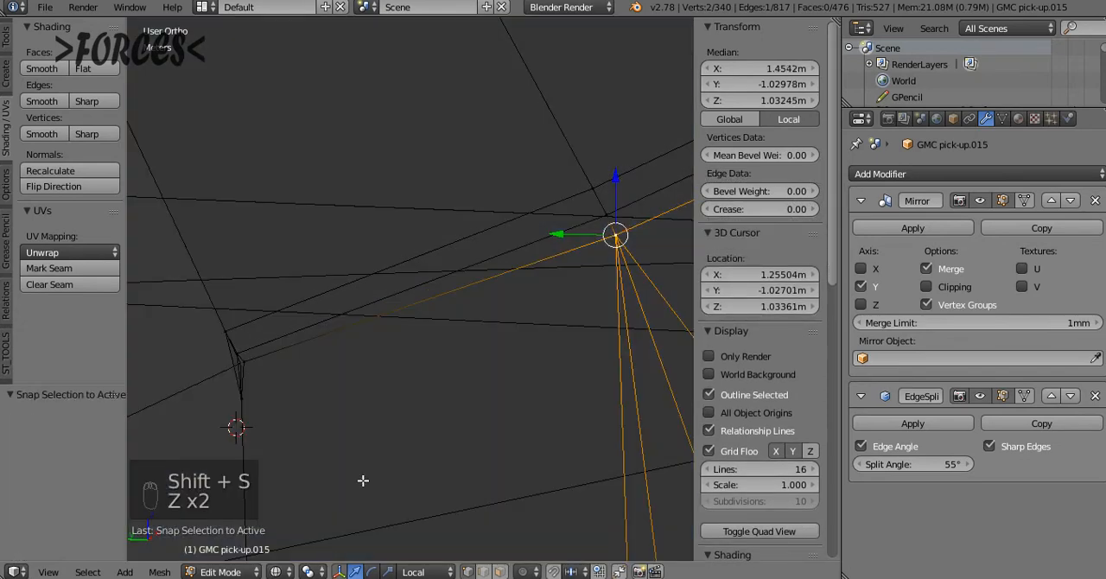
Select the two lower vertices at the bevel's door-side end, snap them to the active one and return to solid display
right_click(246, 364)
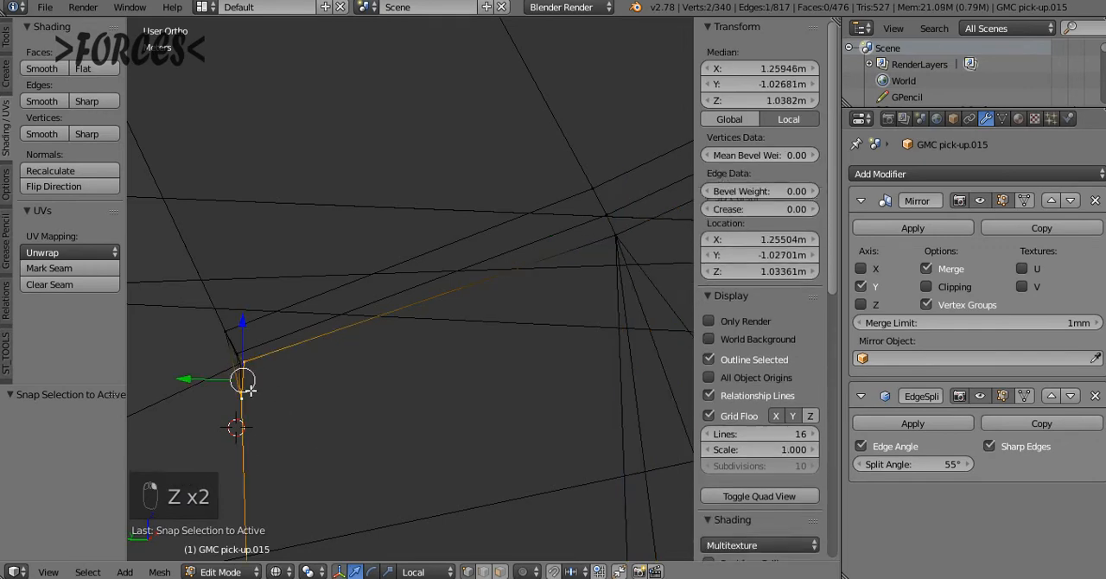
key(shift+s)
click(216, 457)
key(z)
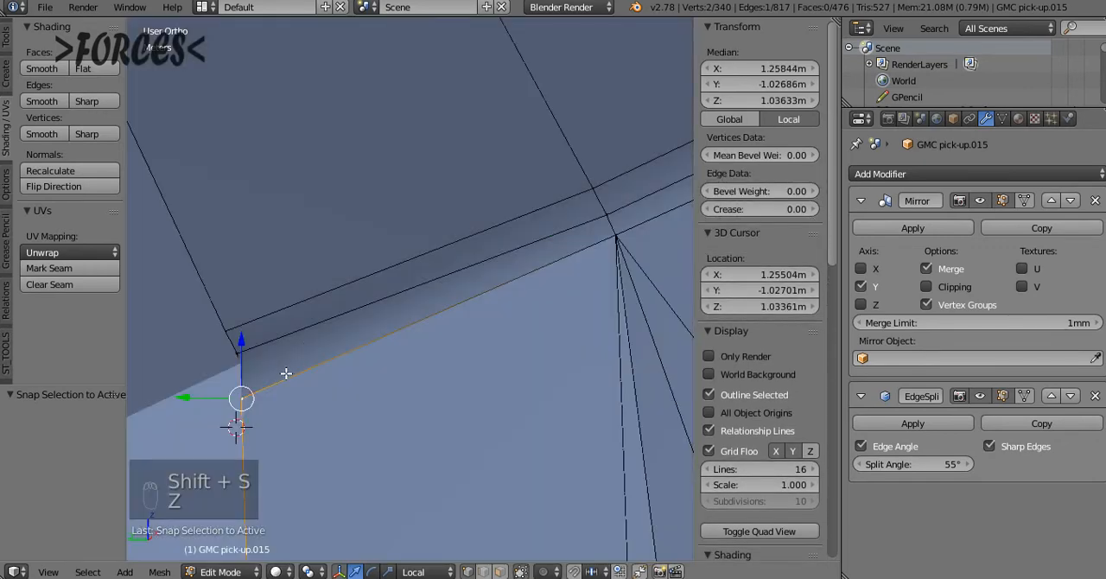
Select the entire fender mesh in wireframe display and remove its doubled vertices
key(z)
key(a)
key(a)
key(a)
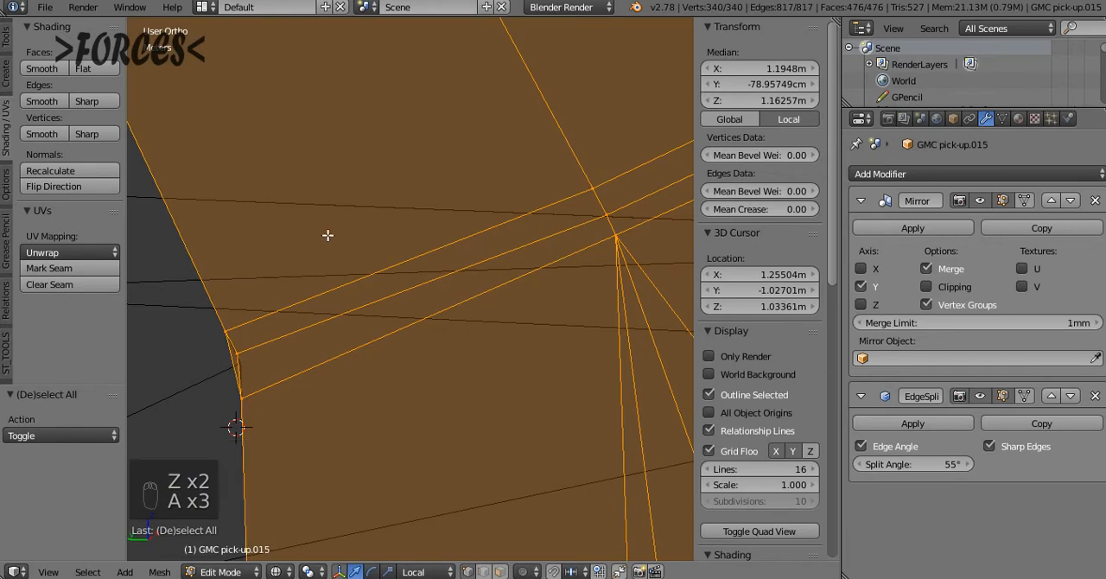
key(w)
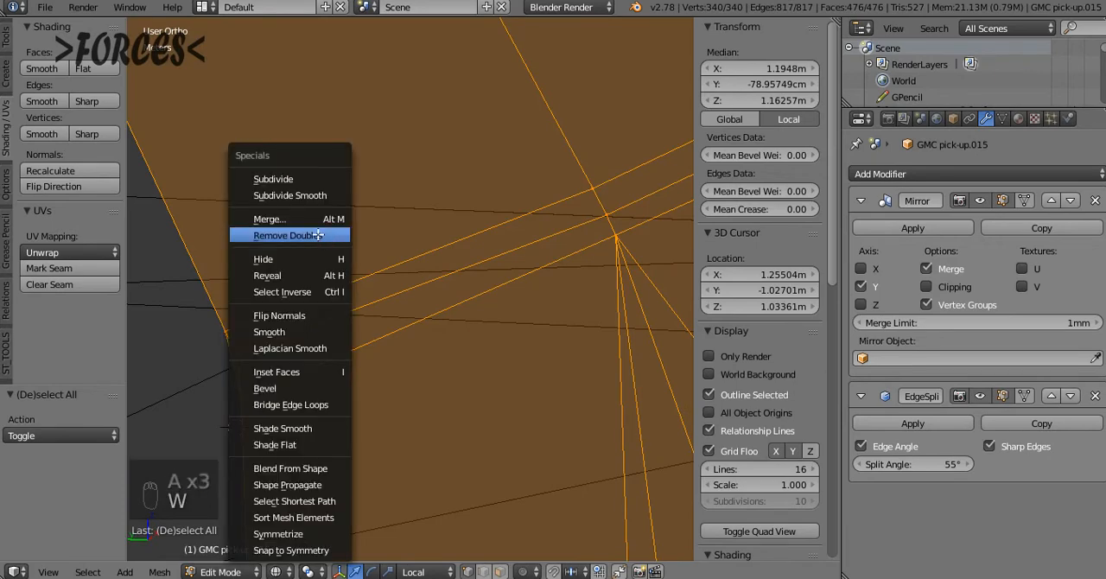
click(315, 234)
Box-select the vertices at the lower bevel's door-side end, delete the small face between them and restore solid display
key(a)
key(b)
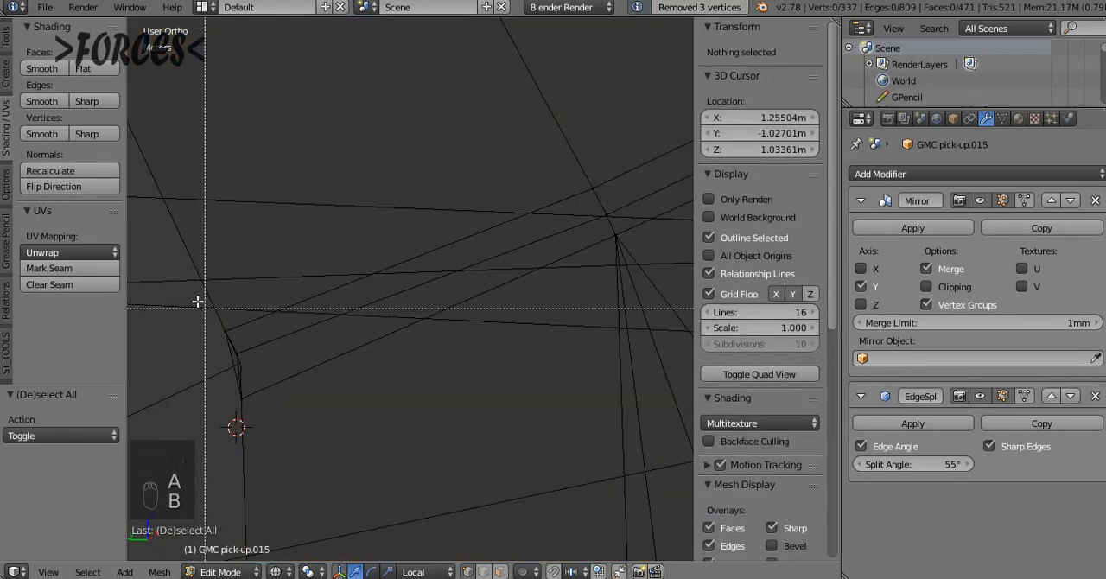
drag(199, 302, 260, 427)
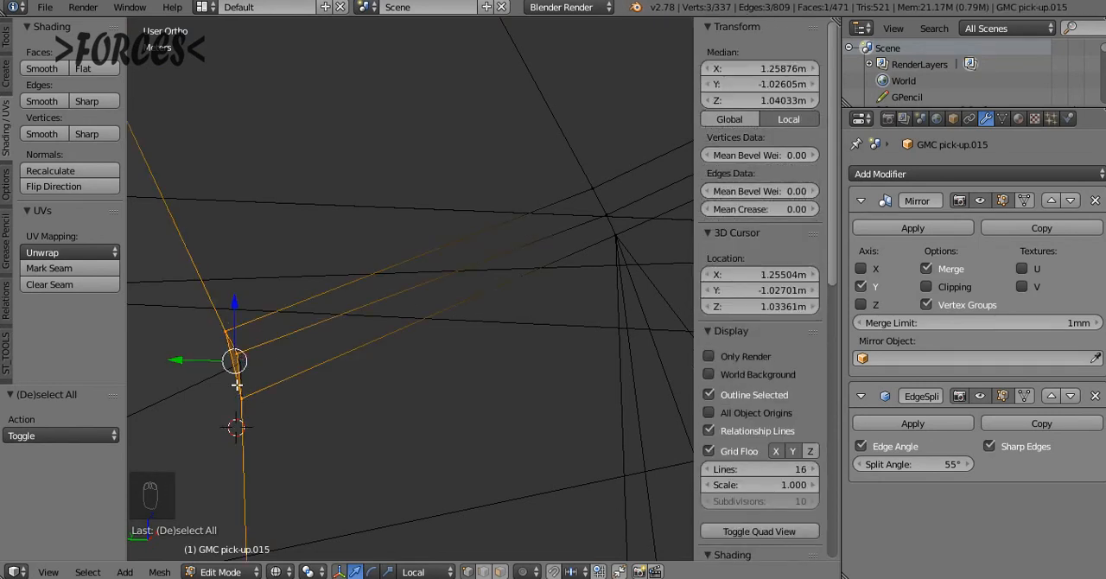
key(x)
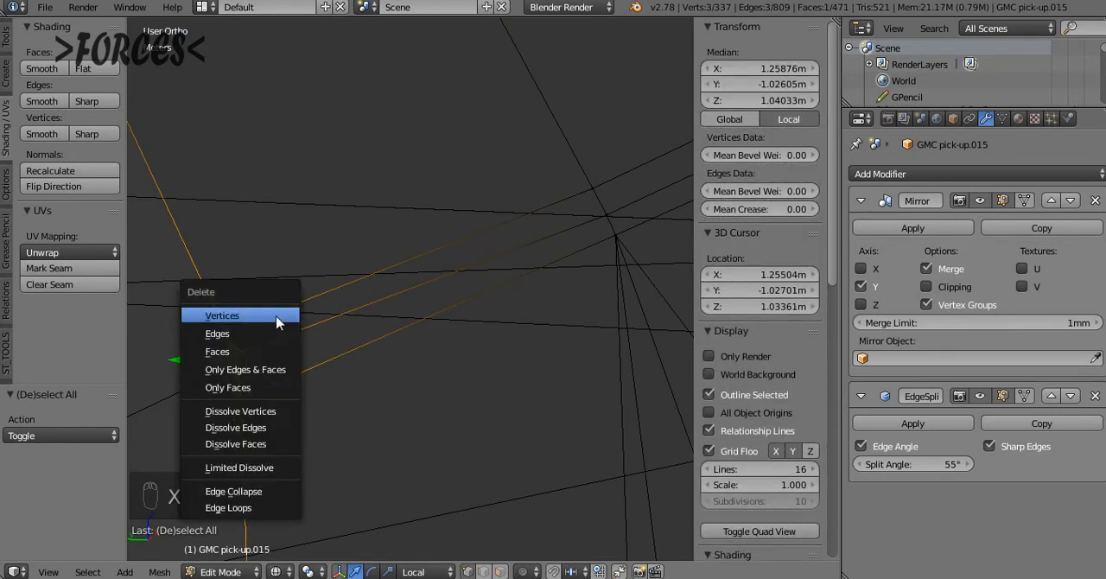
click(241, 352)
key(z)
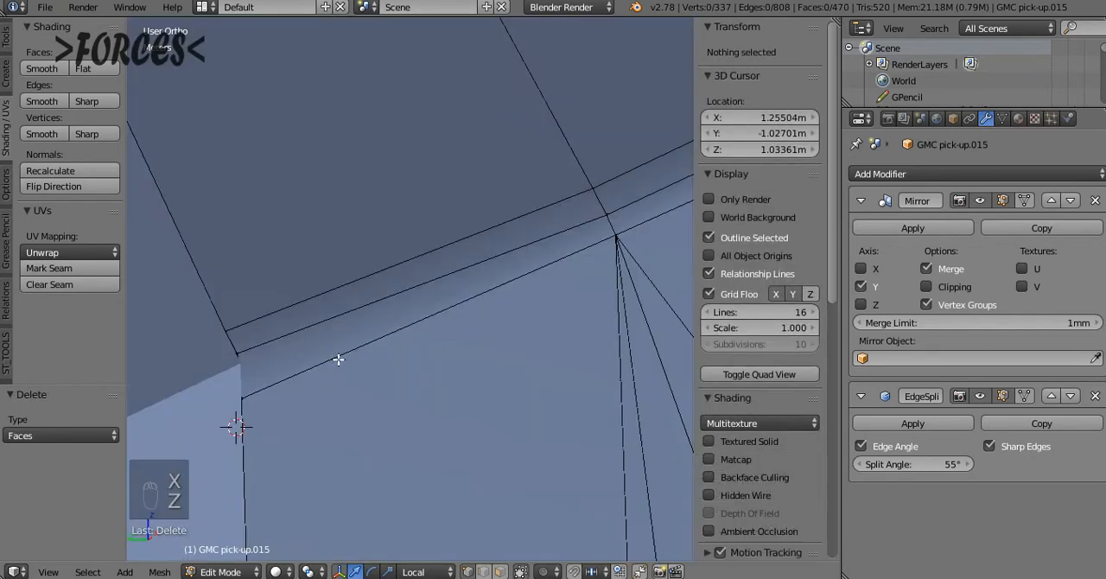
Return to Object Mode and inspect the cleaned-up crease shading up close and across the truck's side
key(Tab)
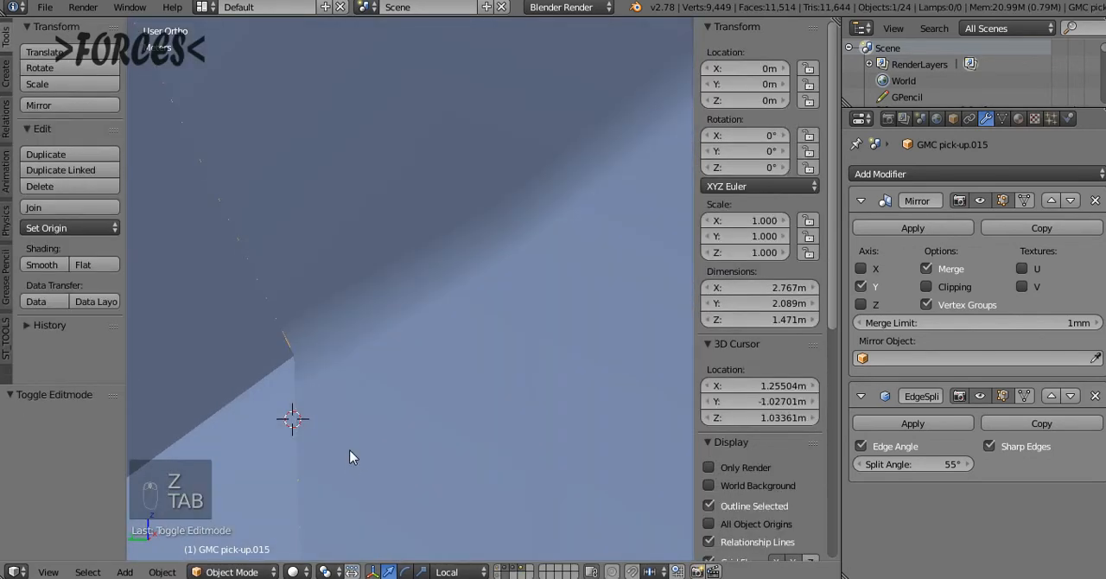
middle_drag(349, 449, 379, 439)
middle_drag(562, 361, 321, 434)
scroll(349, 381, down, 4)
scroll(275, 394, down, 5)
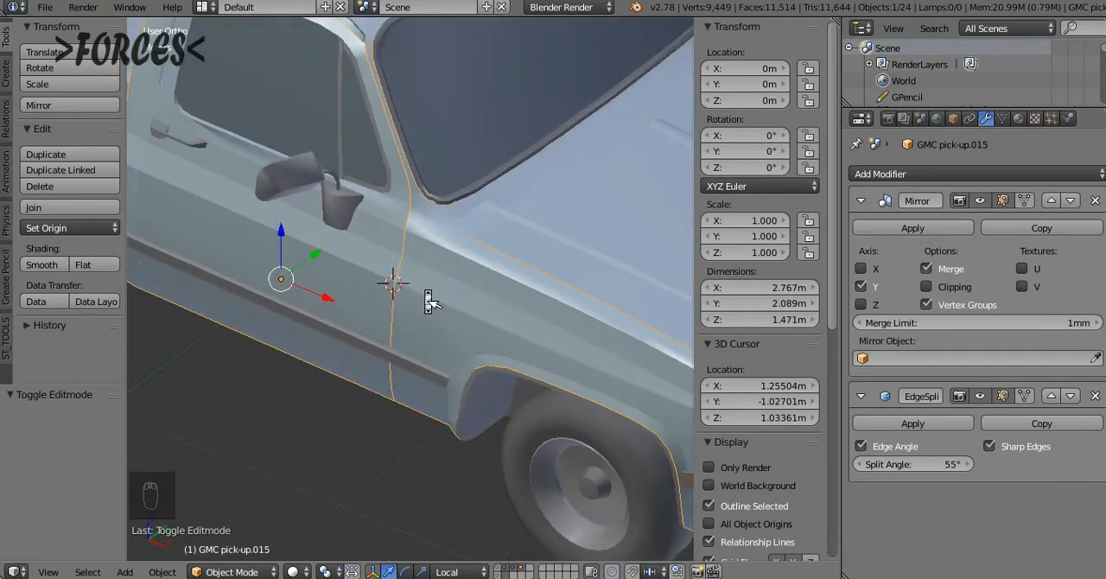
Compare the door's and fender's crease lines at their seam up close, and view the fender mesh in Edit Mode
scroll(430, 301, up, 5)
key(alt+Home)
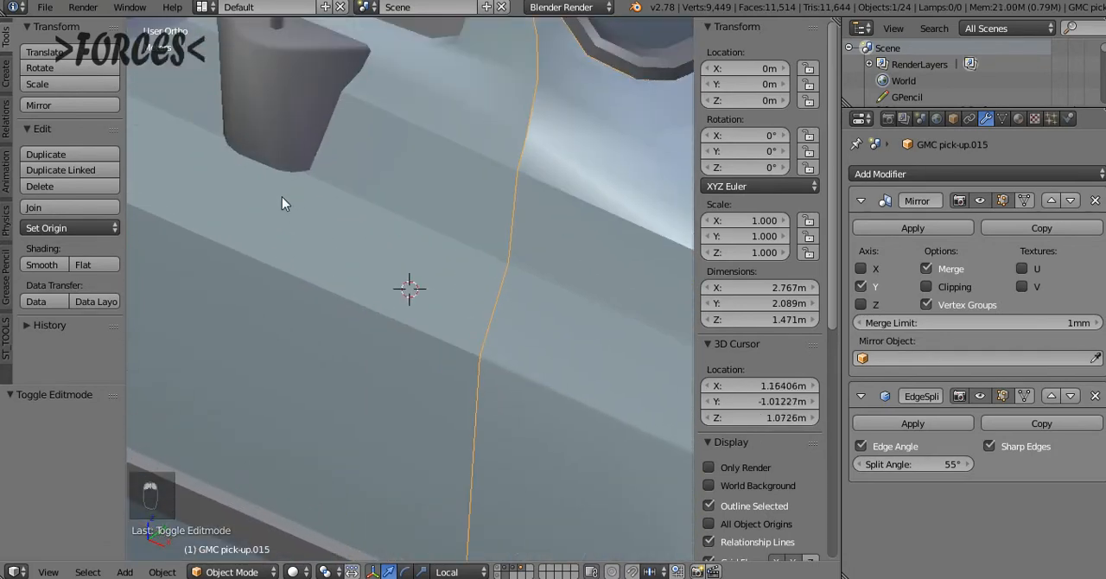
middle_drag(282, 197, 280, 203)
middle_drag(437, 304, 545, 280)
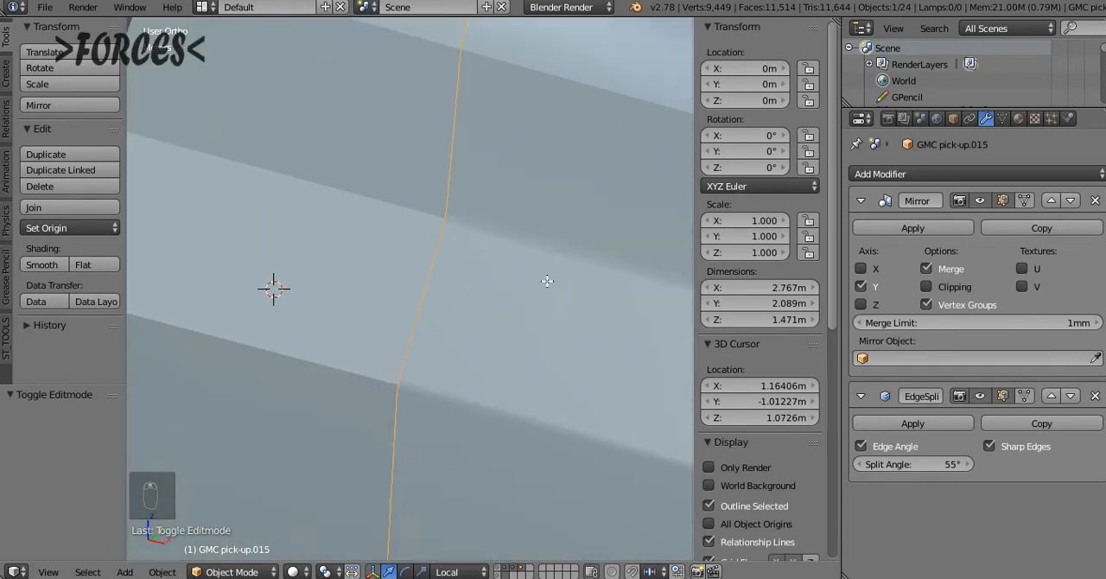
key(Tab)
scroll(505, 297, down, 5)
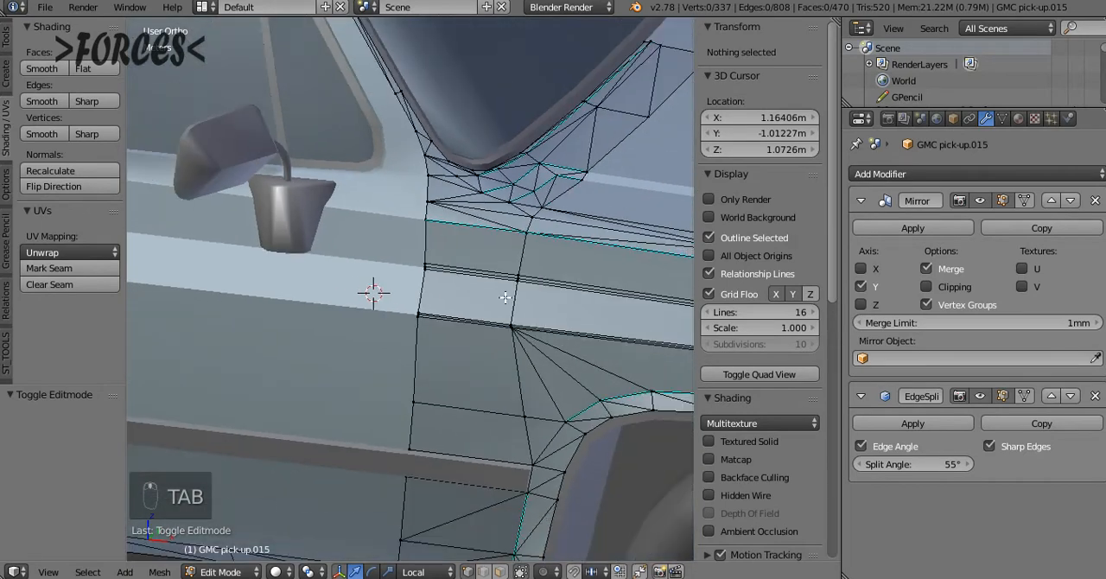
Undo the fender's bevel and cleanup edits from Object Mode and reopen its mesh in Edit Mode
middle_drag(510, 308, 457, 322)
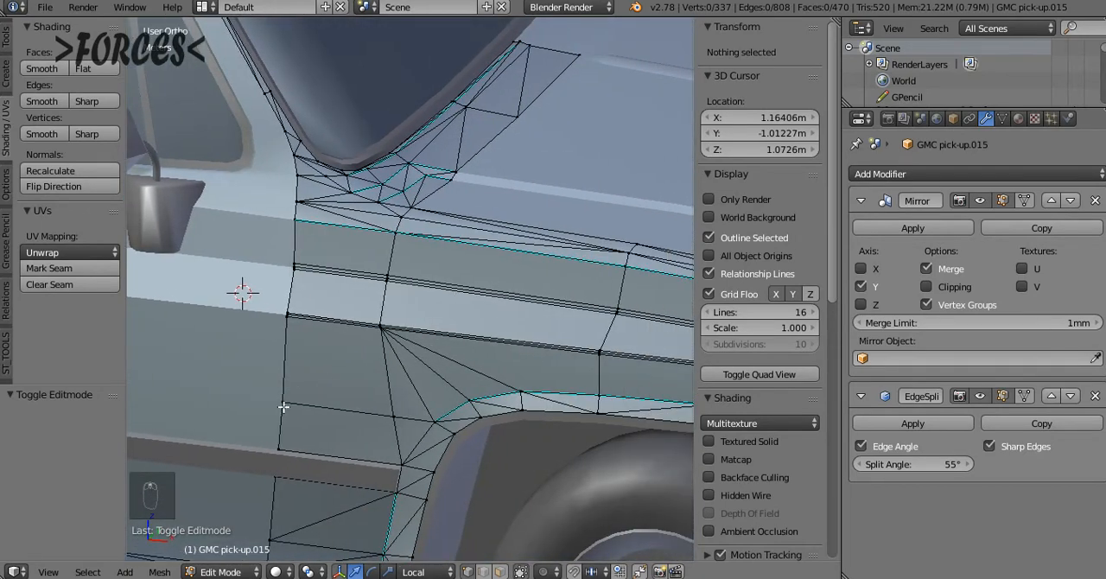
key(KP_1)
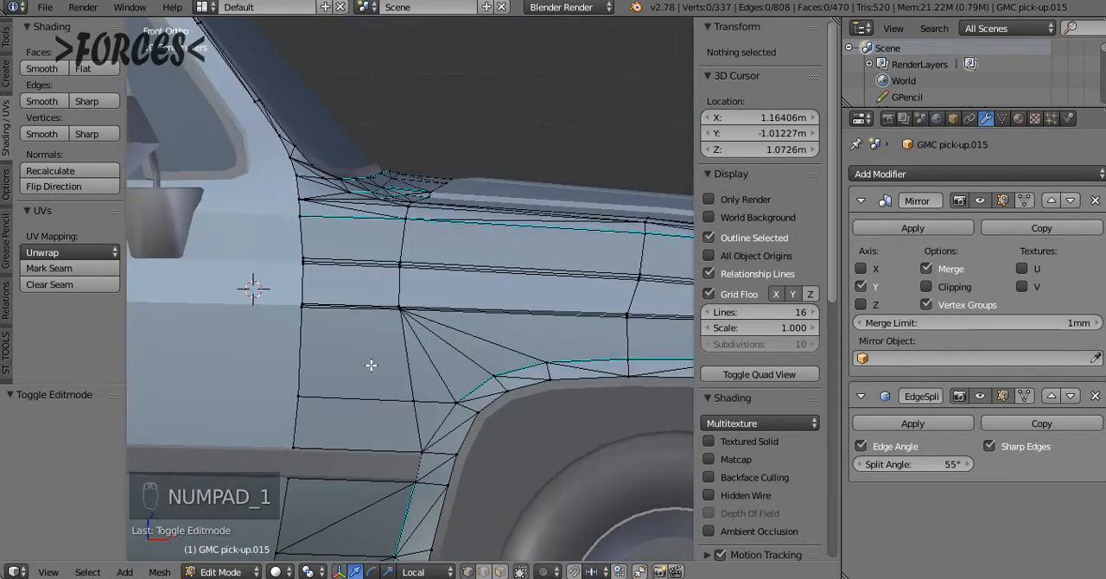
scroll(390, 373, up, 4)
scroll(389, 372, down, 4)
key(Tab)
key(ctrl+z)
key(ctrl+z)
key(ctrl+z)
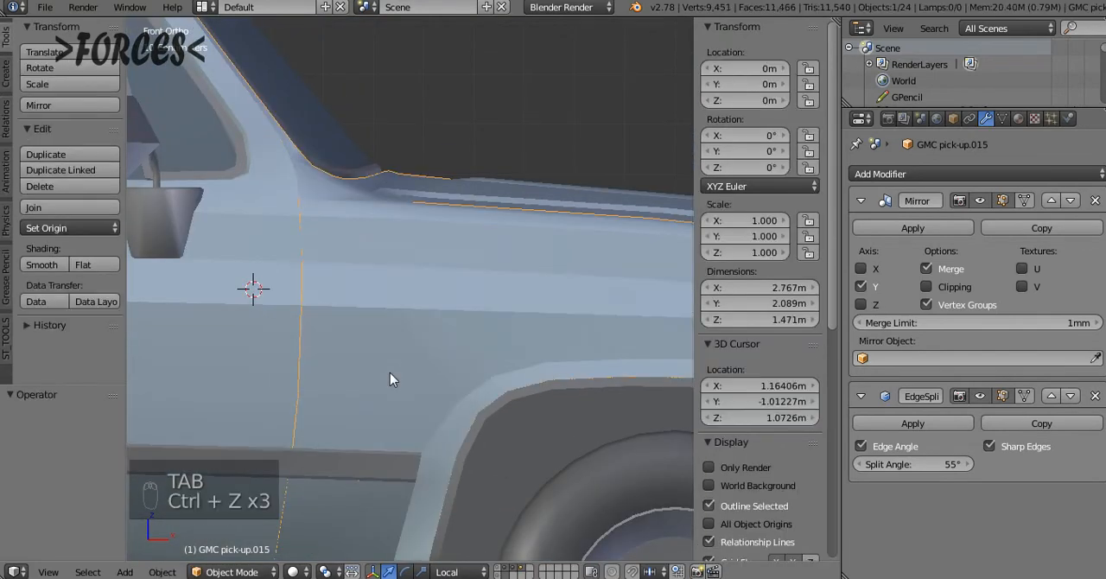
key(Tab)
Try triangulating all faces of the fender mesh and undo the triangulation
key(a)
key(a)
key(a)
key(a)
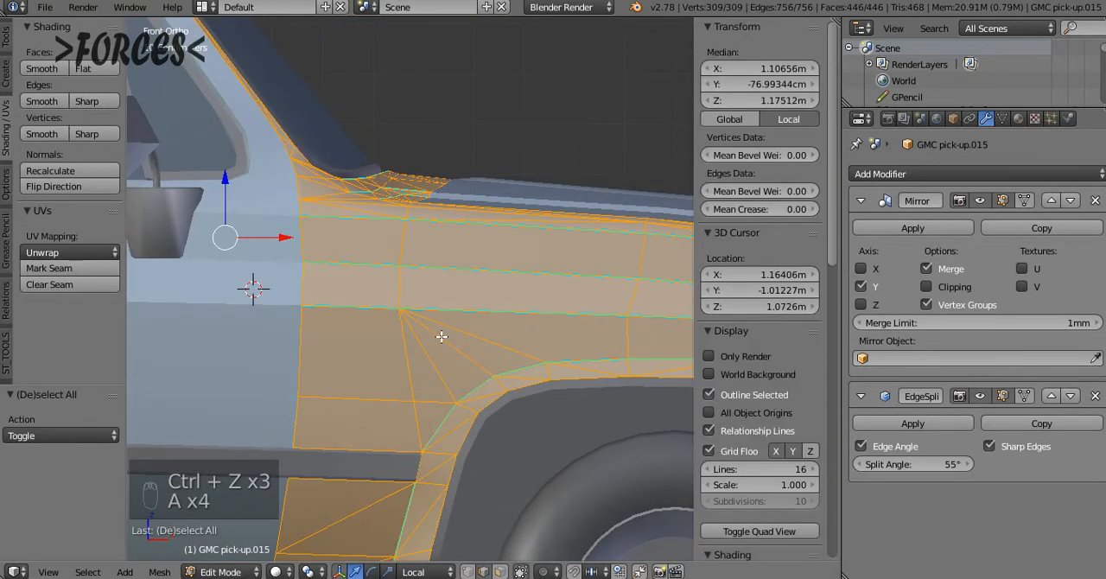
key(ctrl+t)
scroll(446, 358, down, 3)
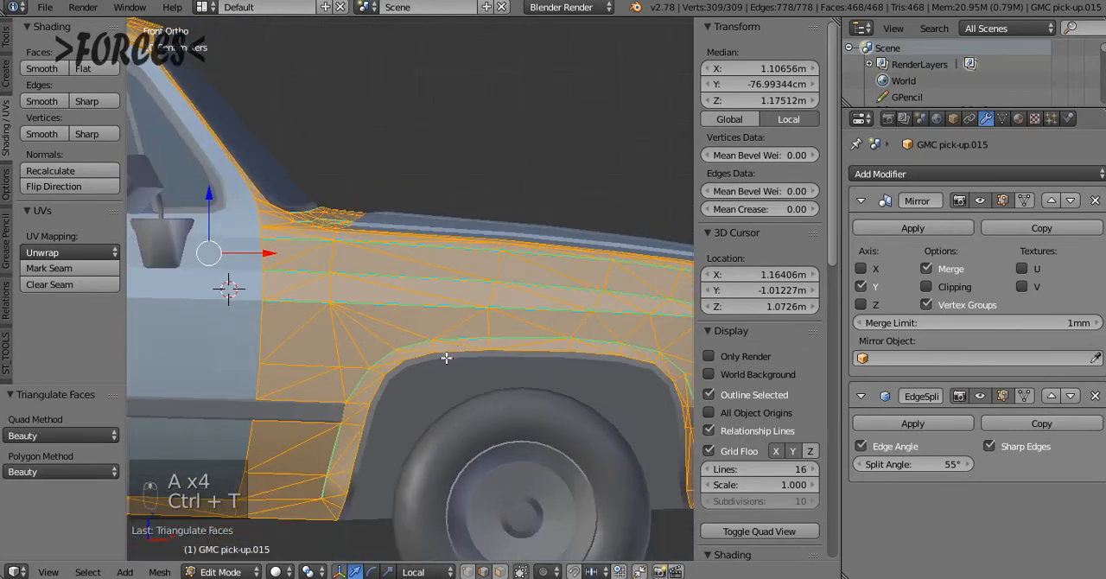
key(a)
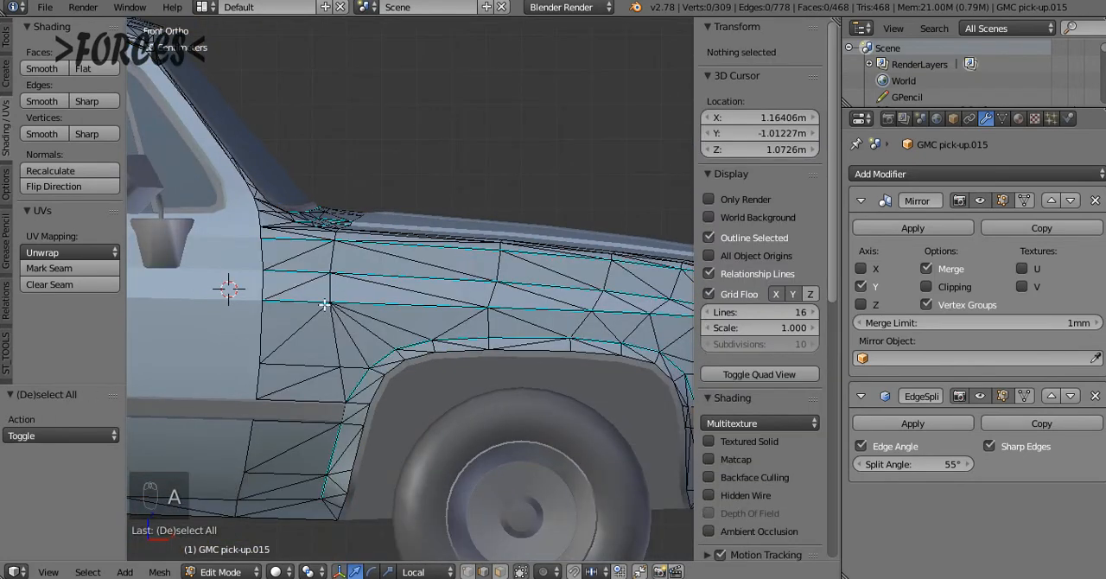
key(ctrl+z)
key(ctrl+z)
Select the whole fender mesh, triangulate its faces and clear the selection
key(a)
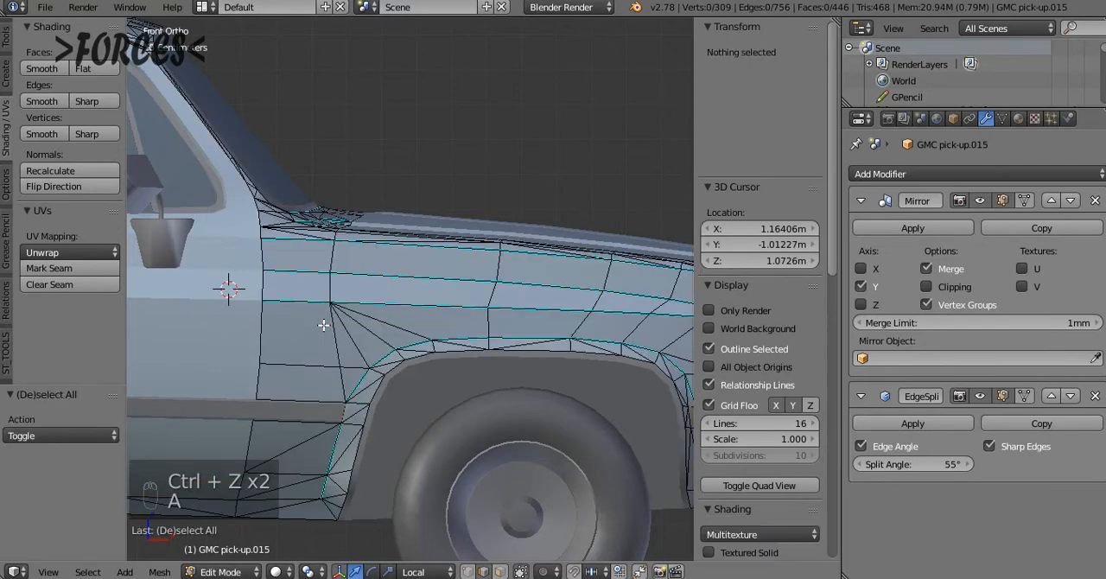
key(a)
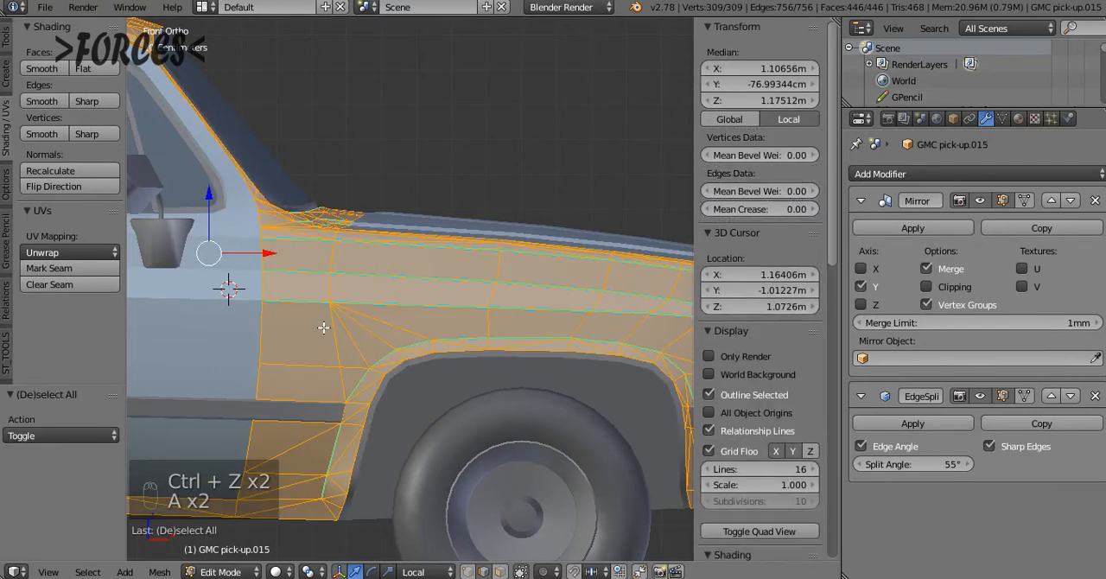
key(ctrl+t)
key(a)
Select the three diagonal edges in the door-side quads around the fender creases and remove them with Limited Dissolve
right_click(311, 319)
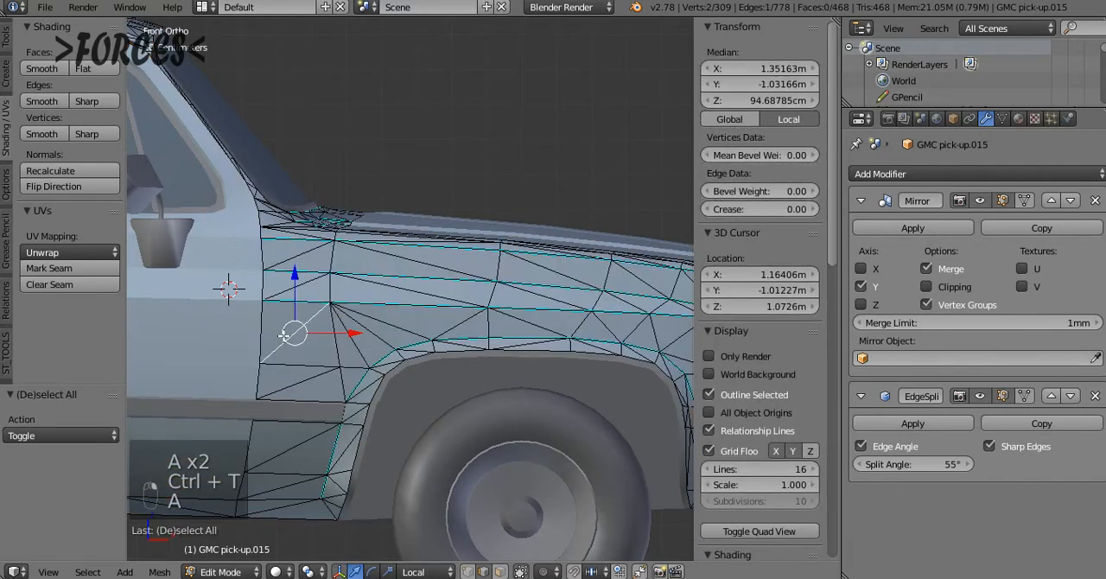
scroll(285, 335, up, 4)
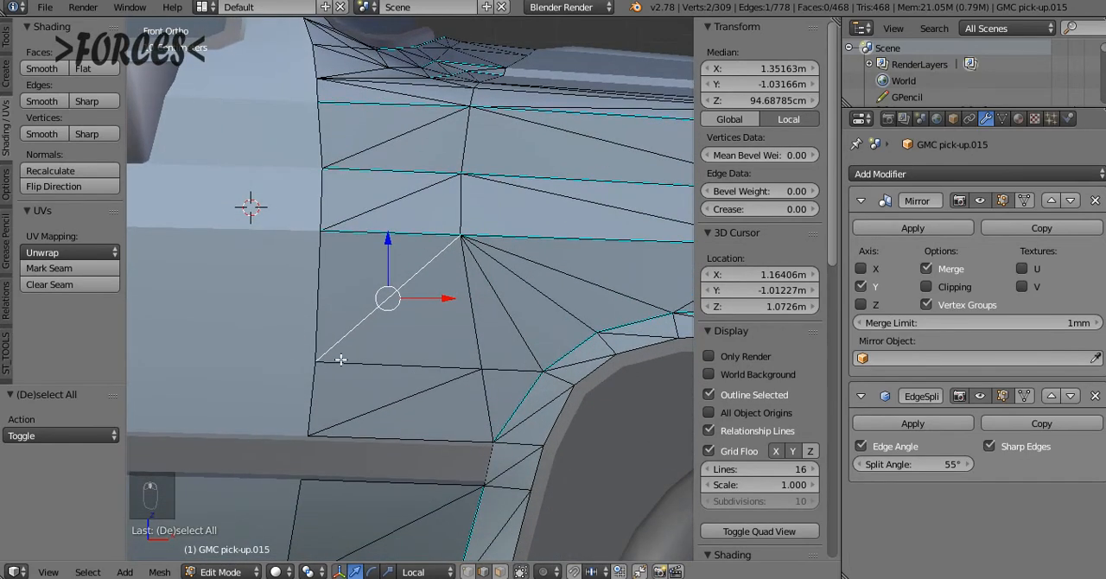
shift+right_click(398, 204)
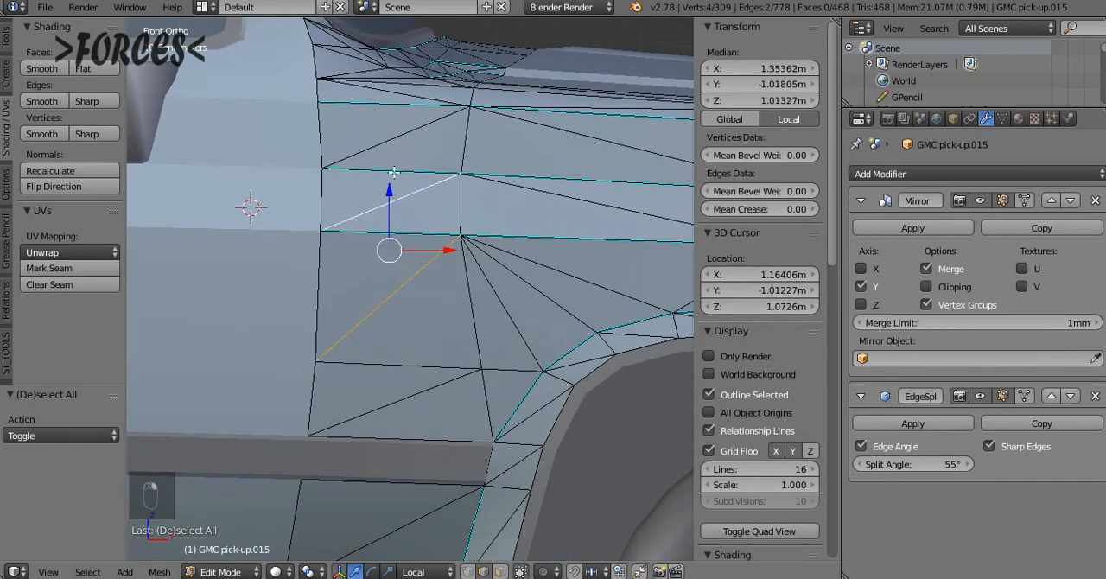
shift+right_click(397, 136)
key(x)
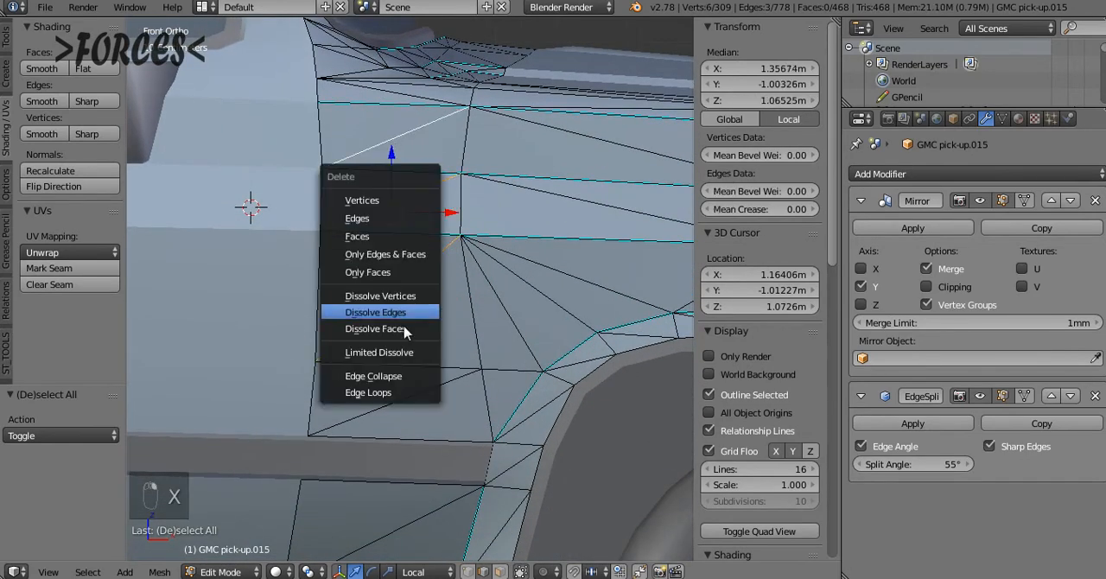
click(402, 352)
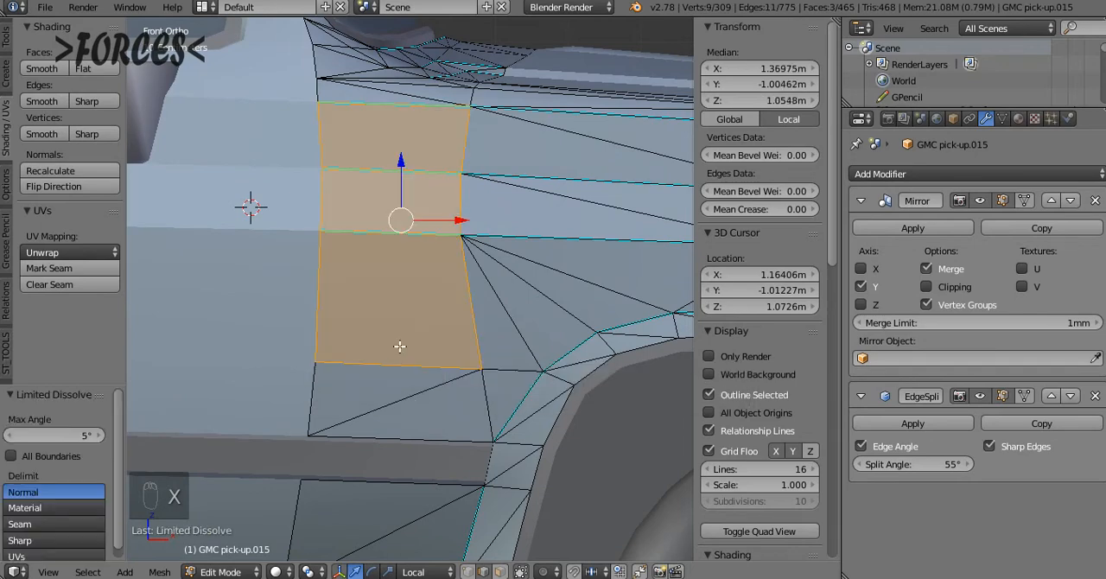
key(a)
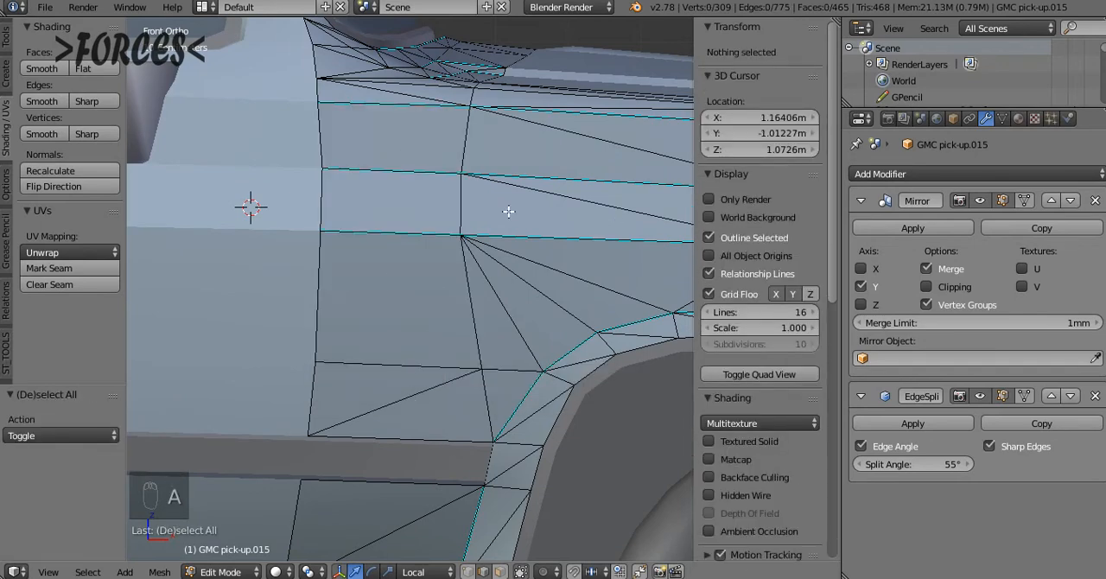
Remove the diagonal edge in the door-side quad just above the trim strip with Limited Dissolve
right_click(381, 407)
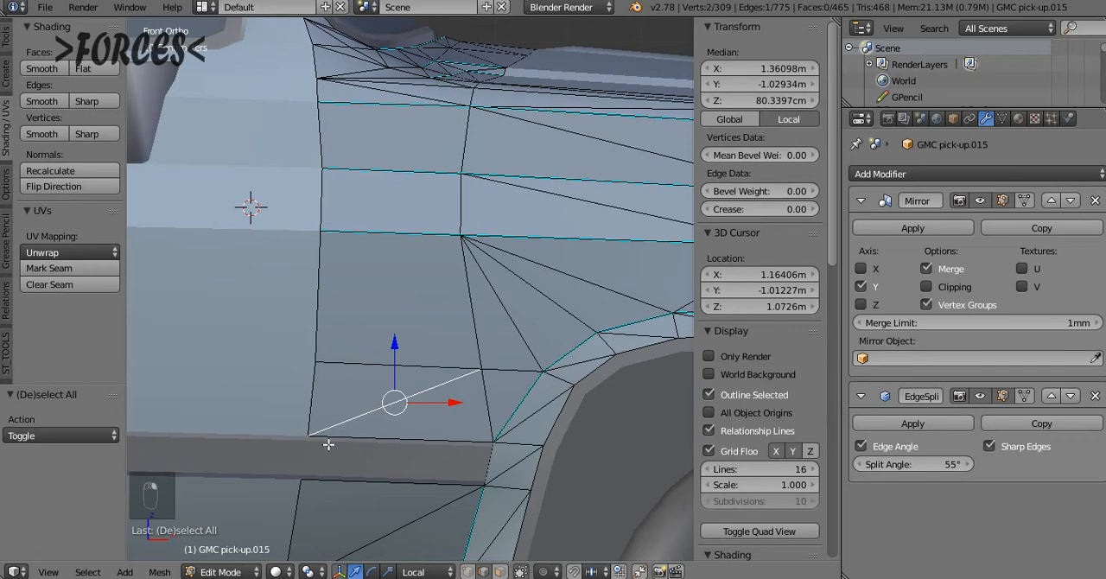
key(x)
click(315, 397)
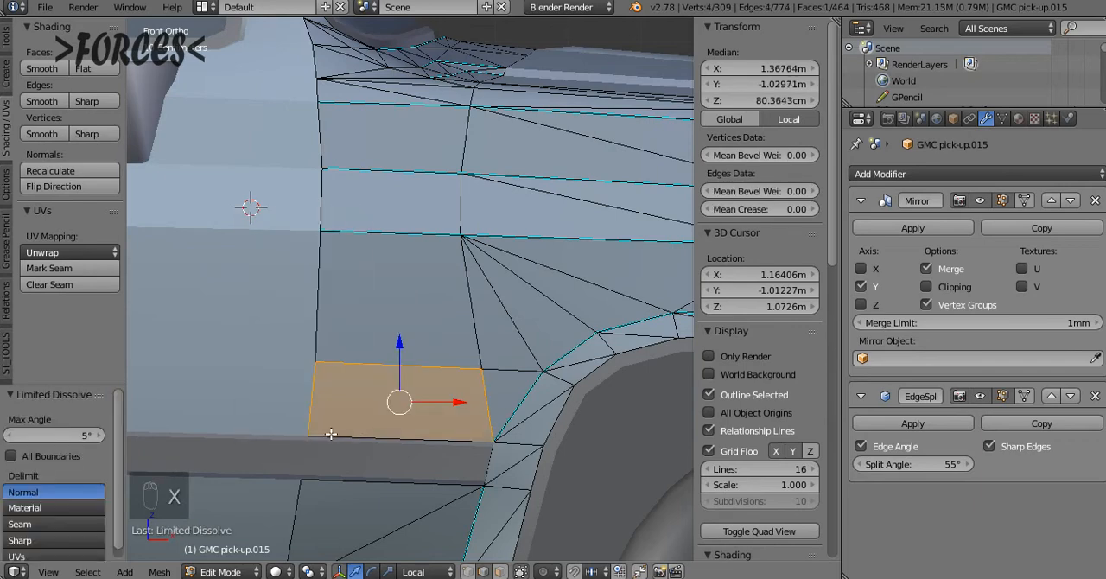
key(z)
key(z)
Select the two end vertices of the diagonal just below the trim strip and remove that edge with Limited Dissolve
shift+scroll(442, 522, down, 11)
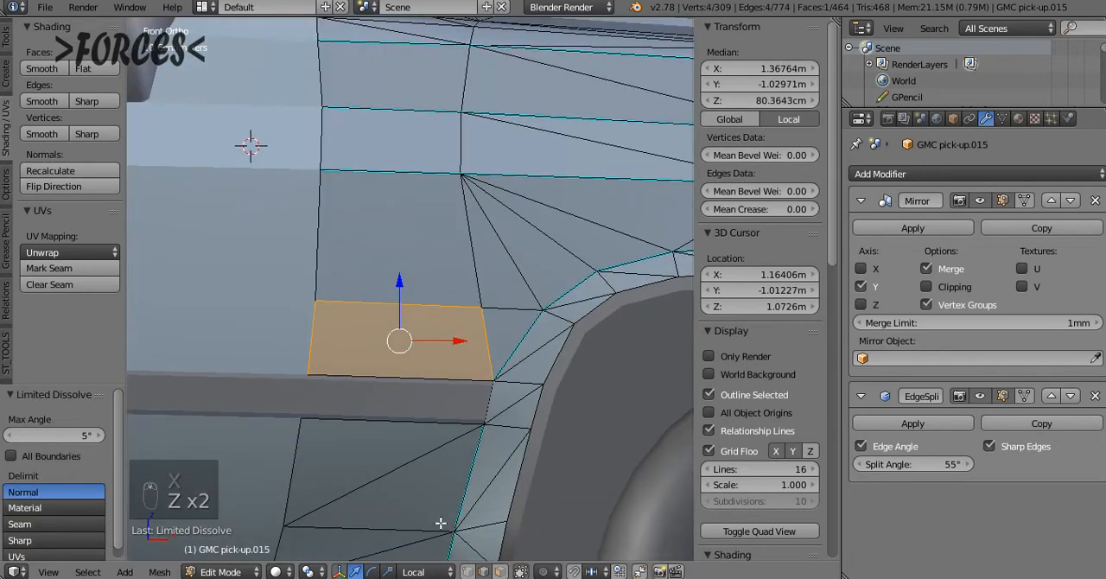
ctrl+scroll(437, 518, down, 3)
middle_drag(419, 491, 440, 480)
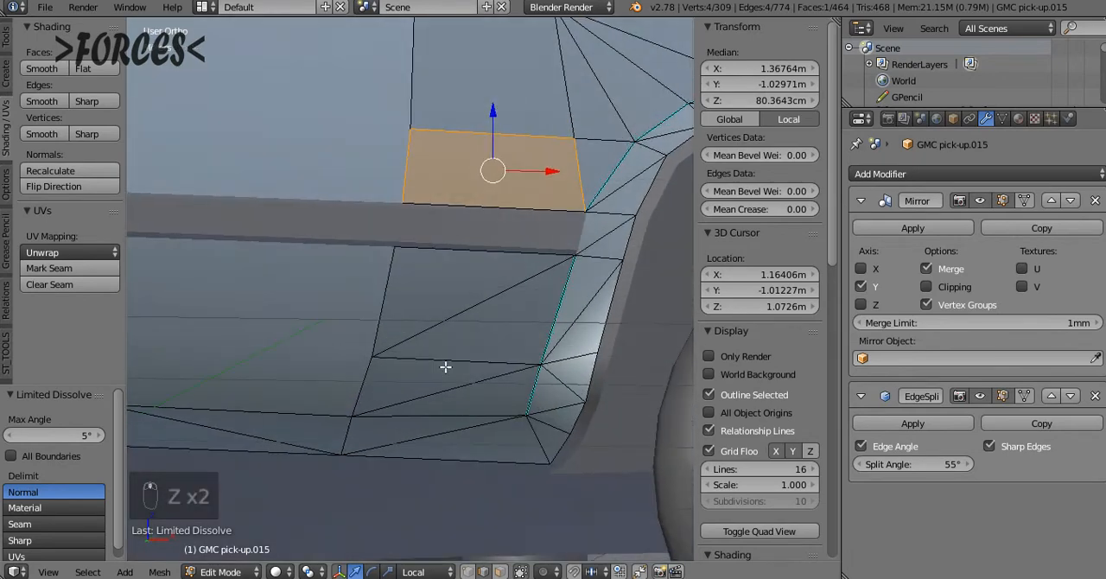
key(z)
key(a)
right_click(410, 241)
key(z)
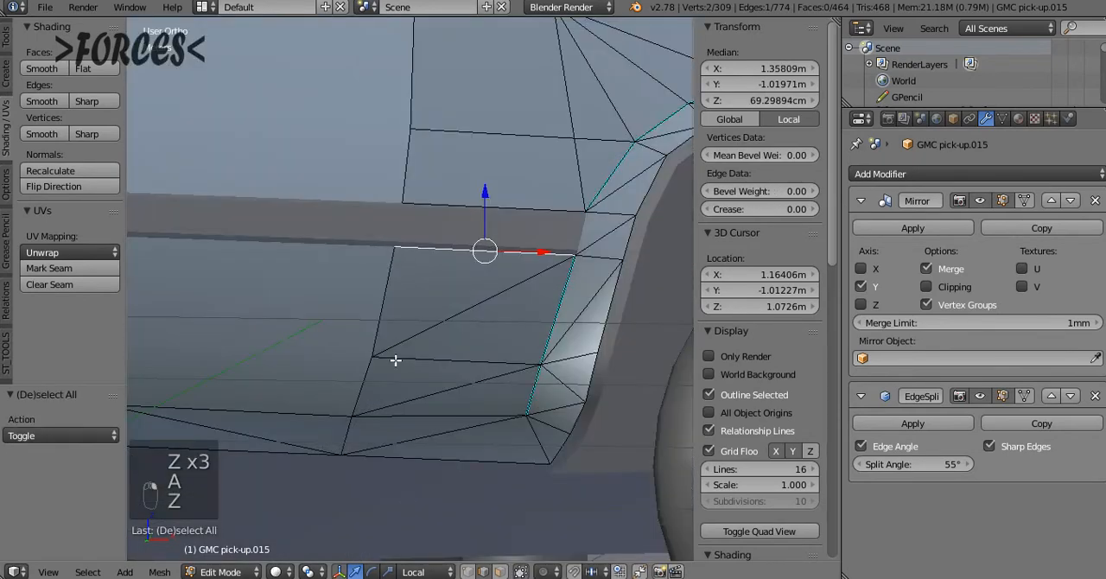
click(471, 572)
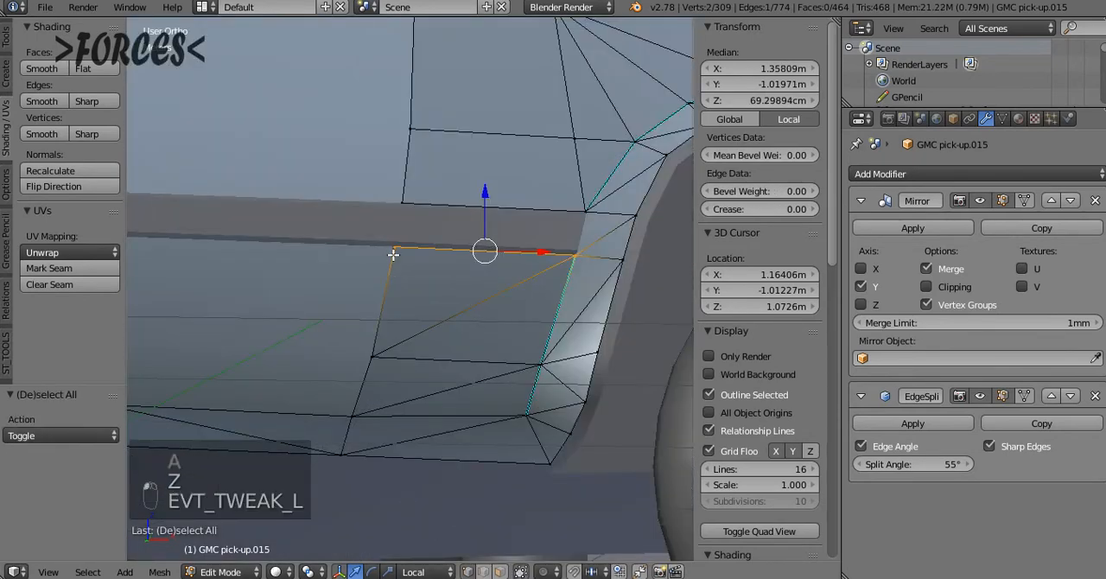
click(408, 337)
right_click(406, 337)
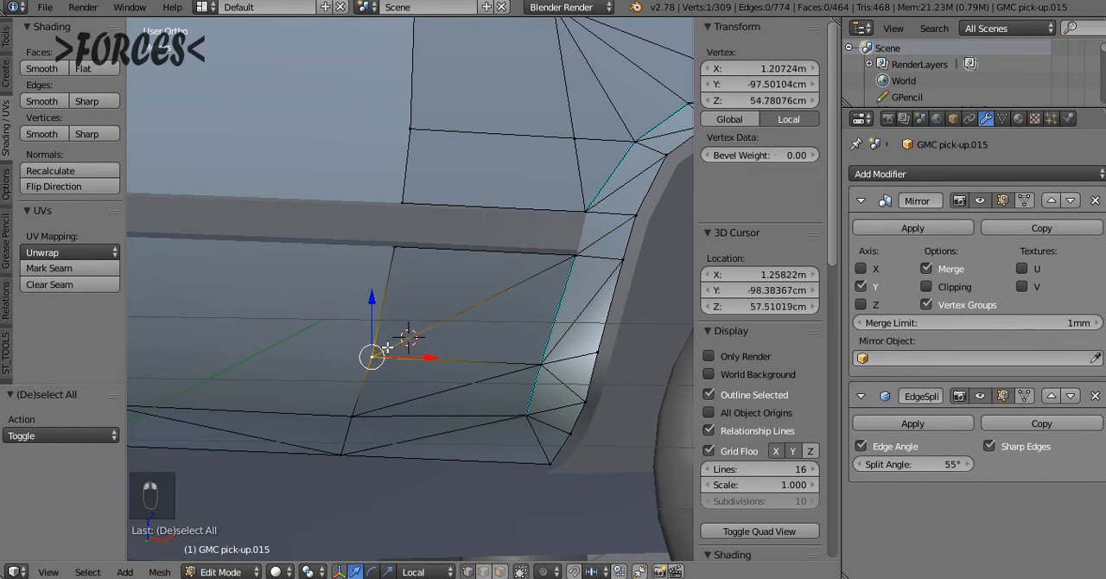
shift+right_click(572, 258)
key(x)
click(550, 275)
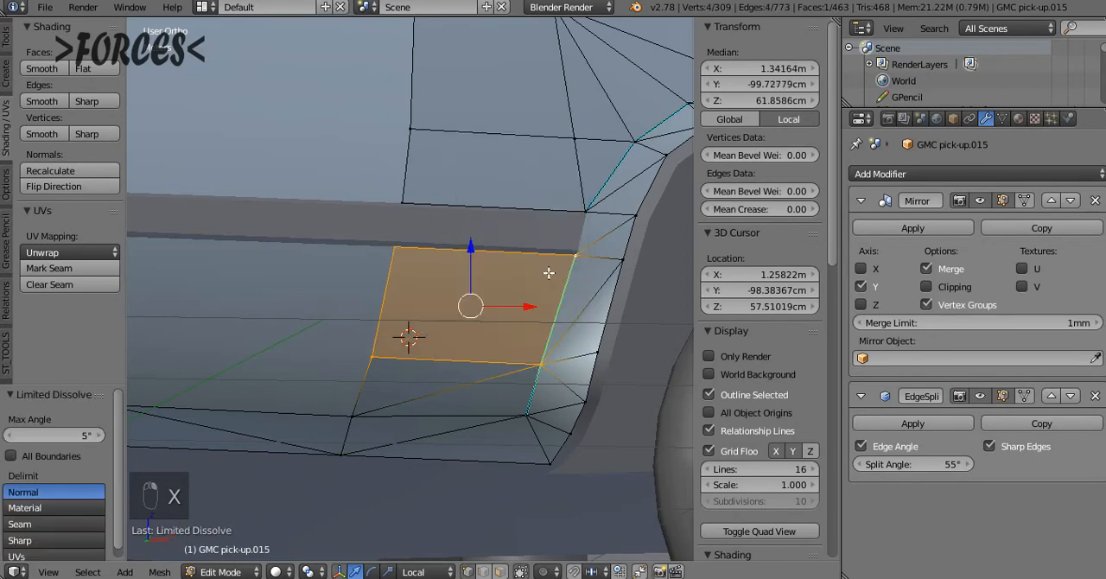
Try Limited Dissolve on the diagonal edge at the fender's lower front corner, between the wheel and bumper
scroll(527, 290, down, 4)
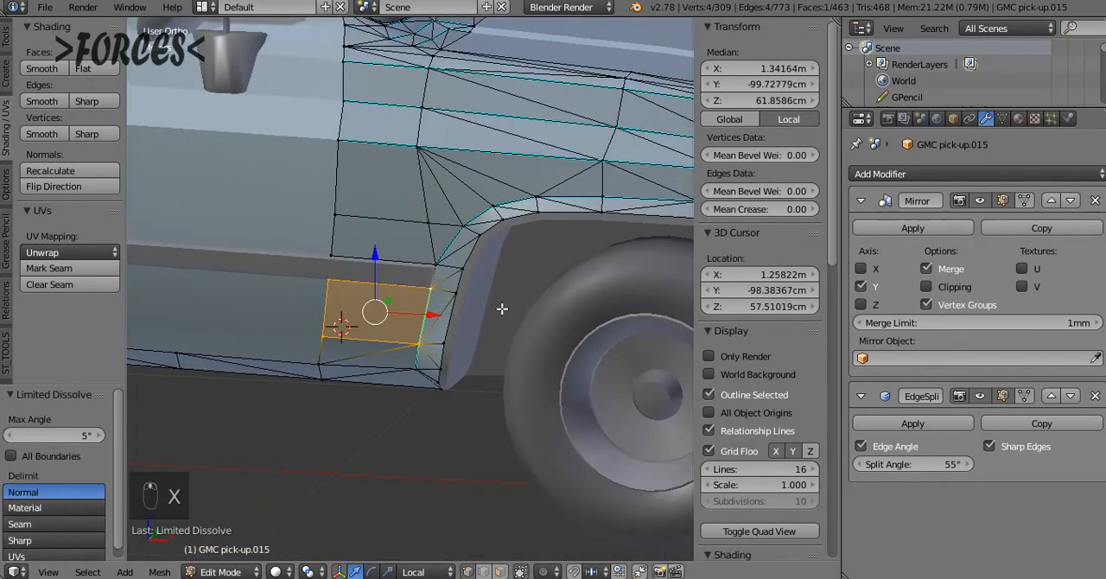
middle_drag(502, 308, 602, 393)
right_click(577, 369)
shift+right_click(591, 347)
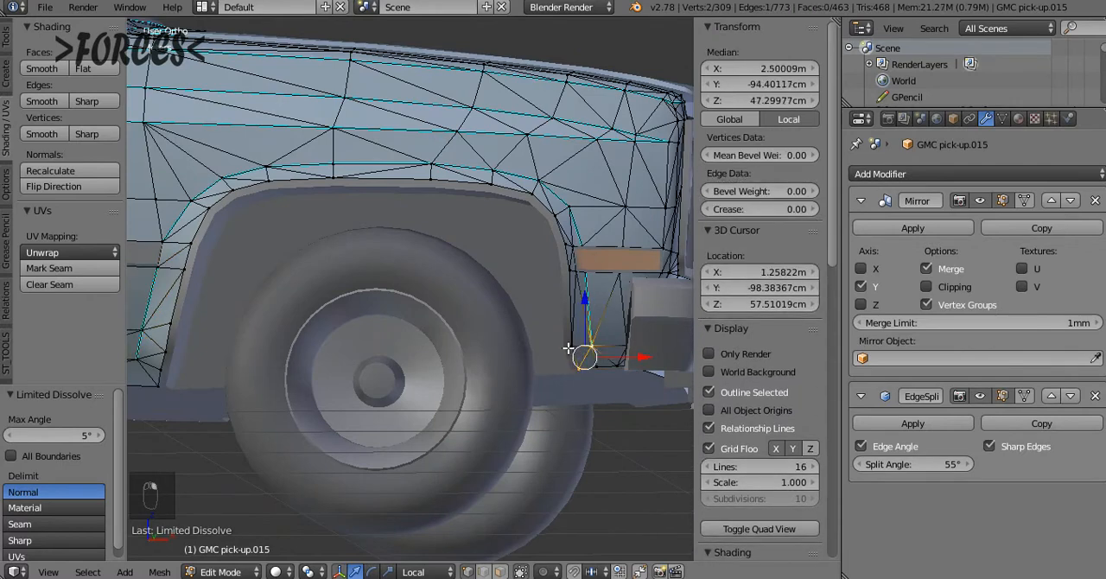
key(x)
click(480, 332)
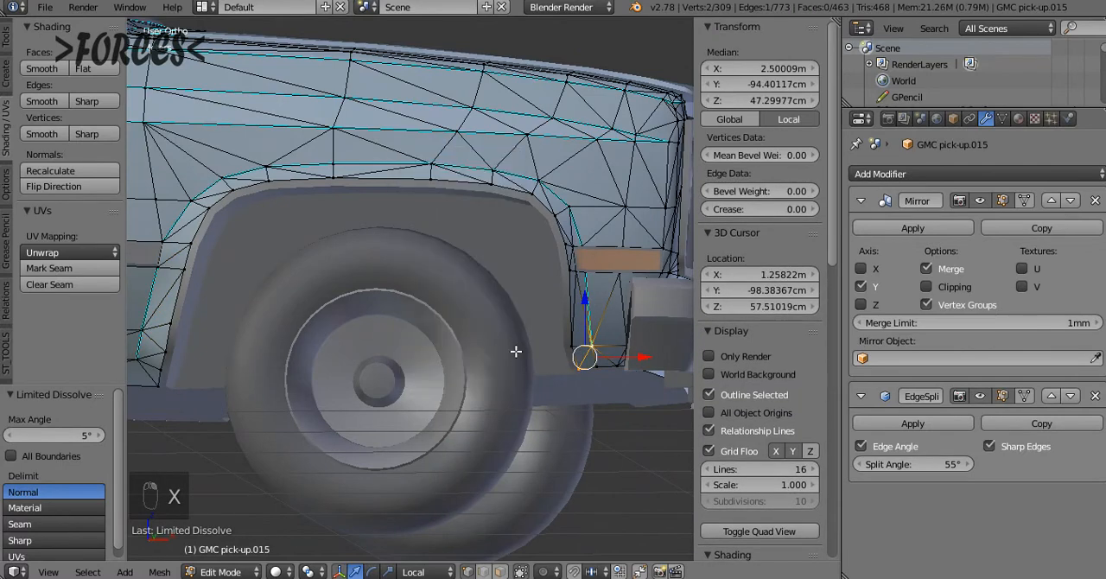
key(x)
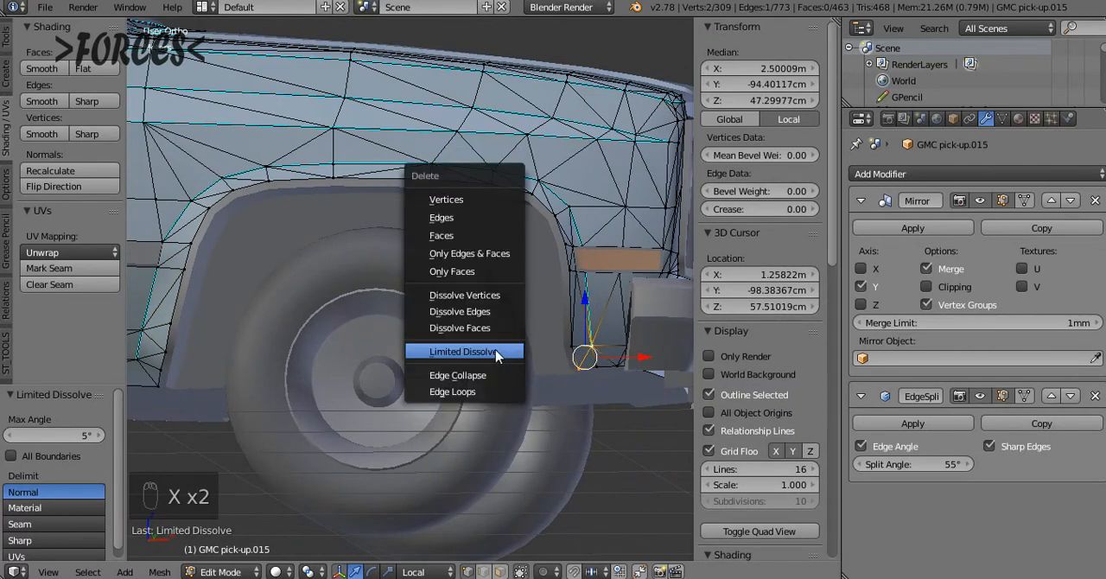
click(496, 350)
key(x)
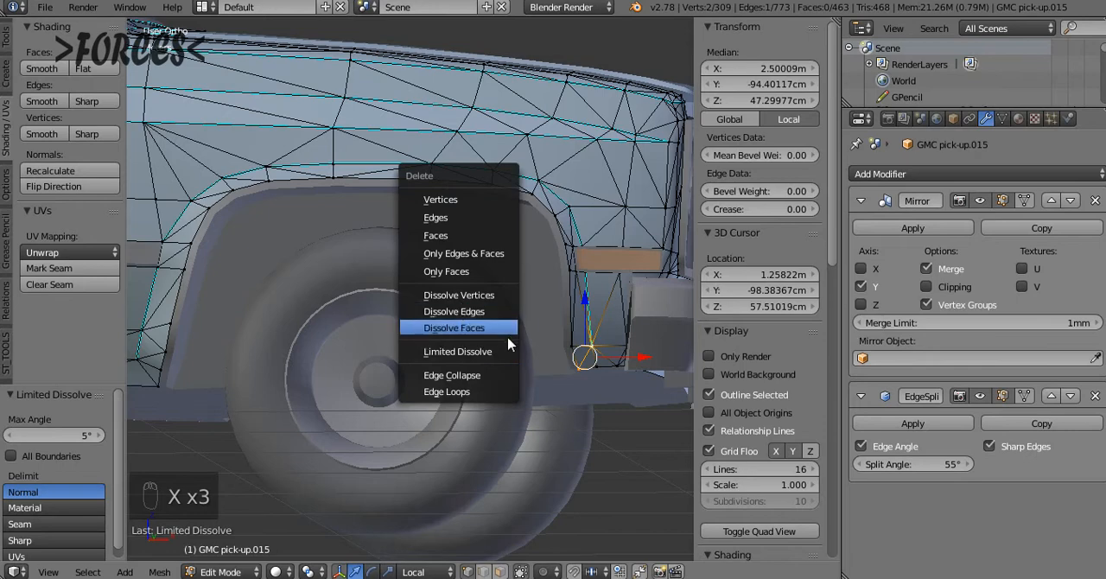
click(508, 351)
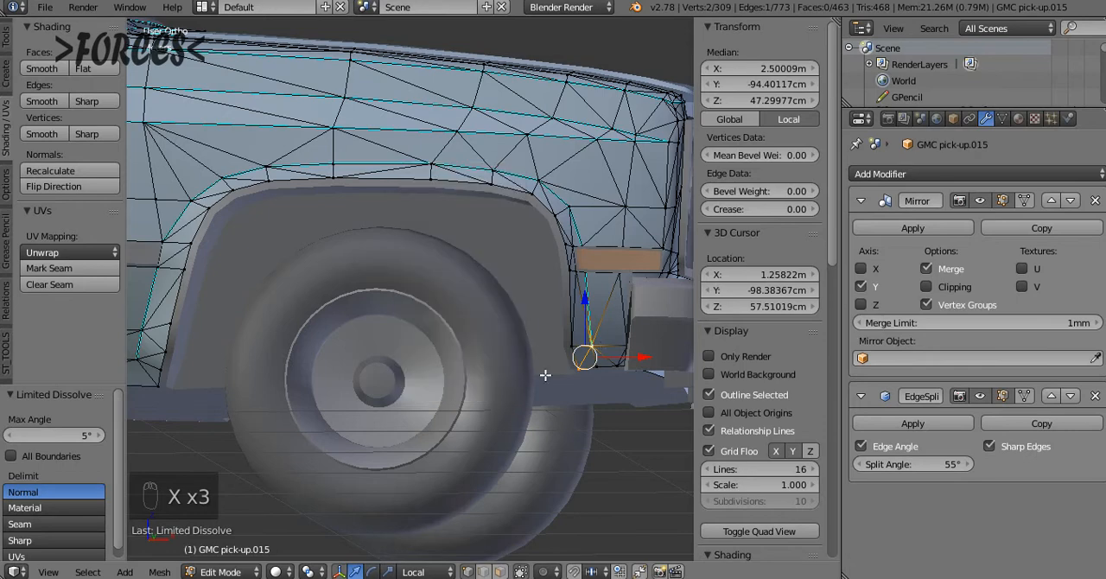
Try Dissolve Edges on the selected diagonal at the fender's lower front corner
key(x)
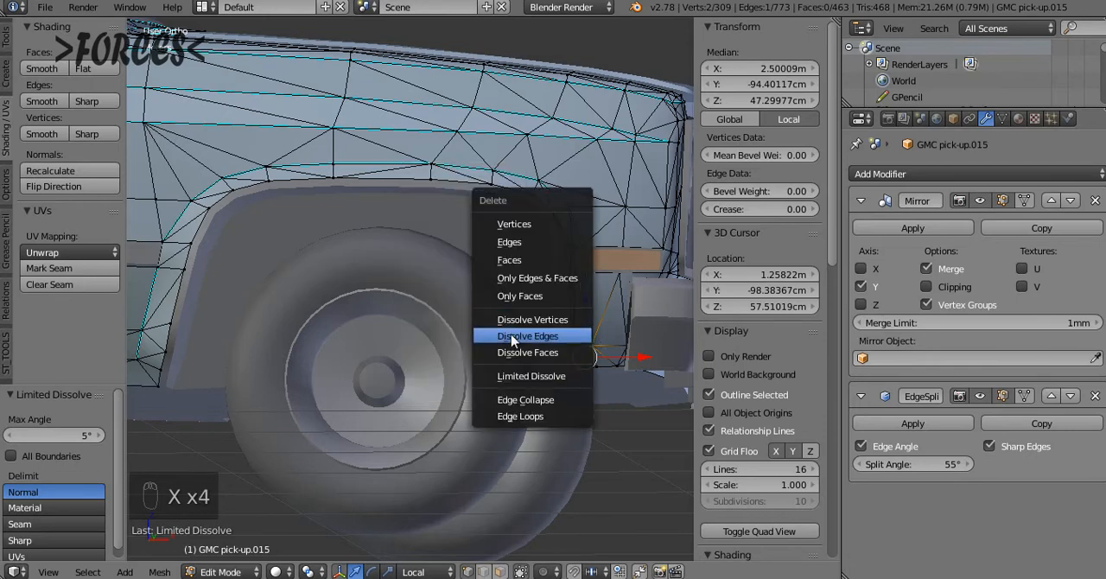
click(512, 339)
ctrl+scroll(520, 360, up, 6)
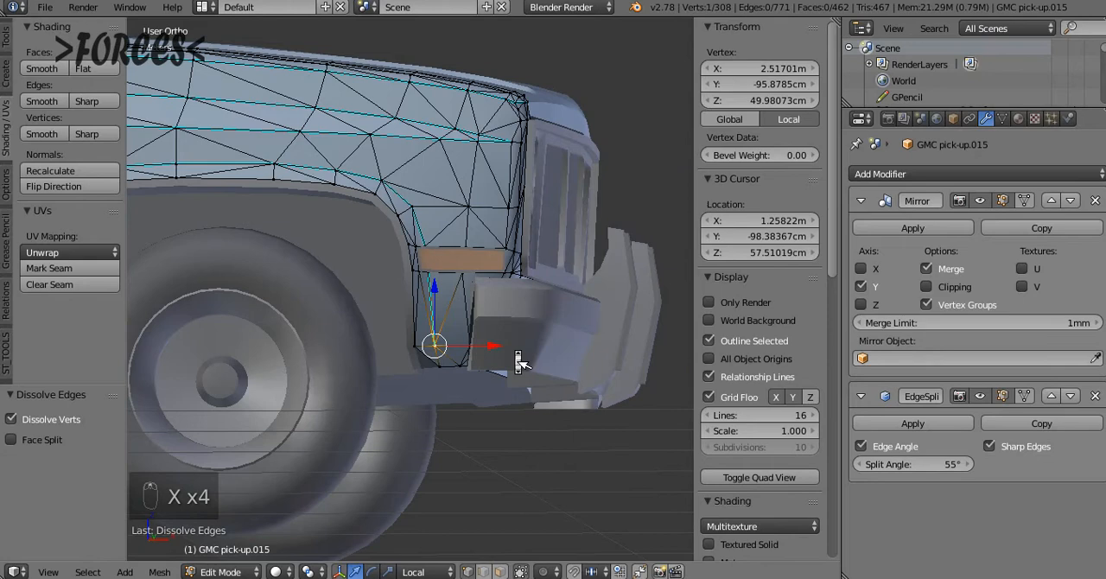
scroll(519, 360, up, 6)
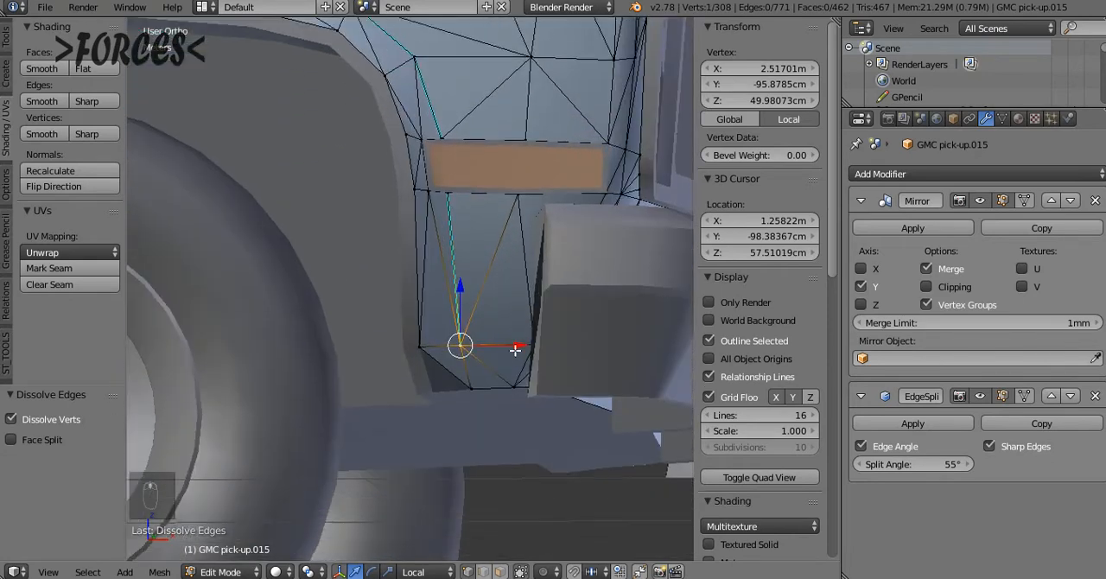
Select the end vertices of the neighbouring lower diagonal toward the bumper and dissolve that edge
key(a)
right_click(432, 286)
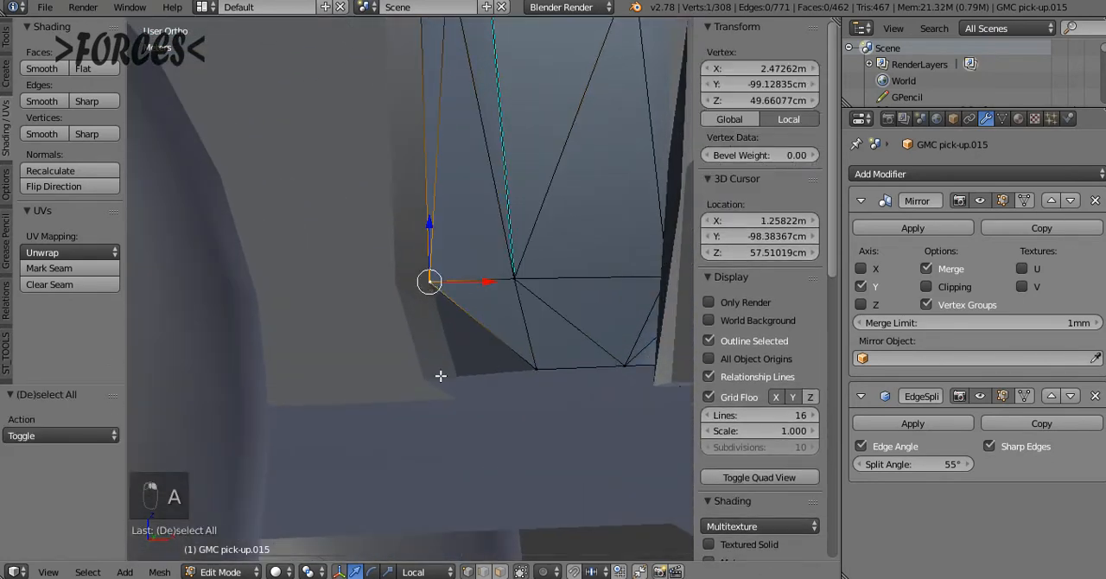
right_click(541, 296)
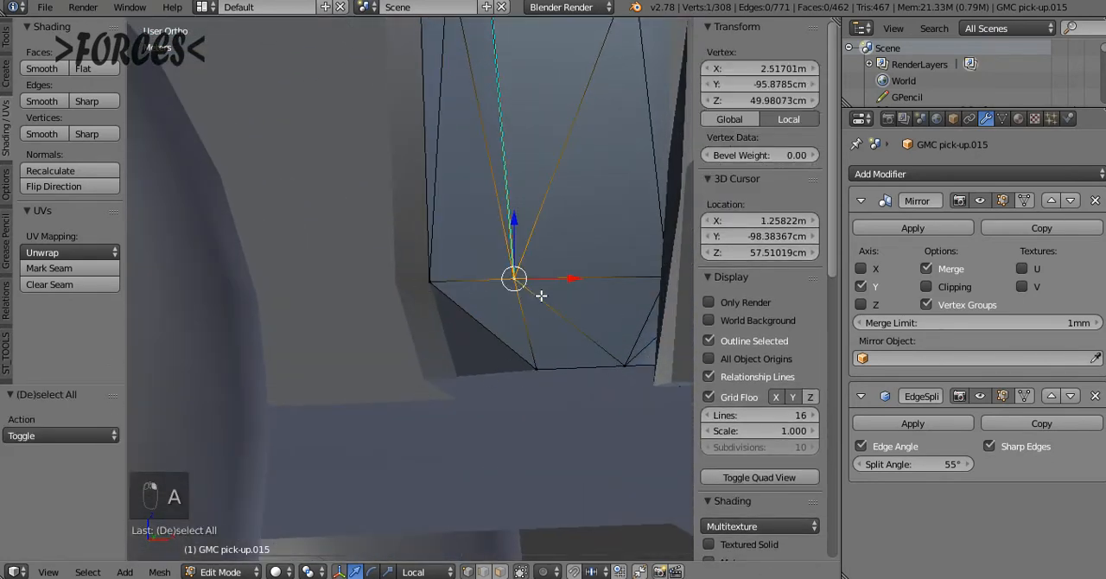
shift+right_click(615, 360)
key(x)
click(545, 351)
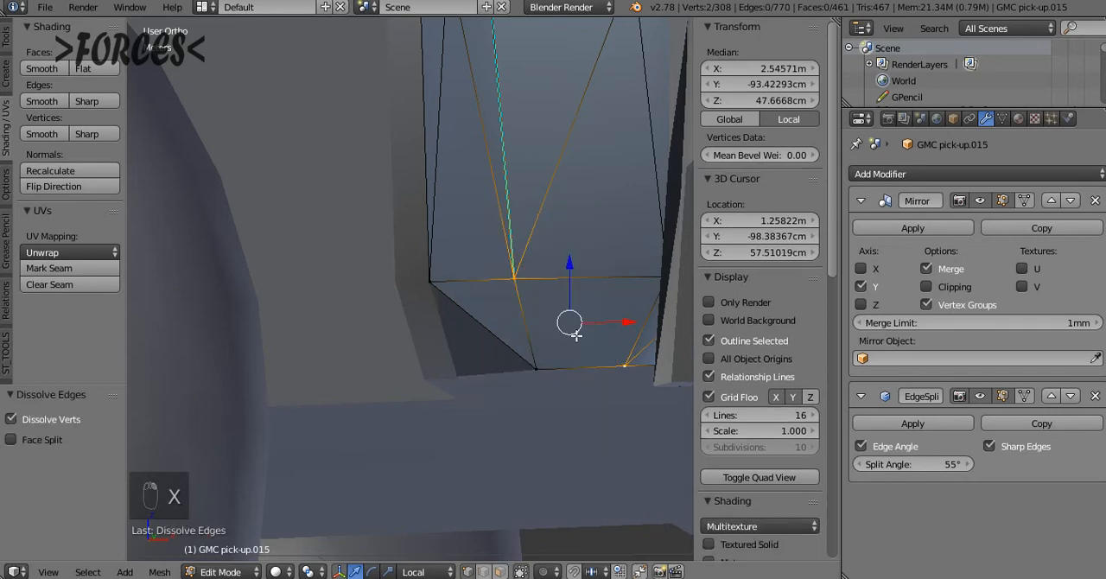
Undo the edge dissolves at the fender's lower front corner
key(a)
key(ctrl+z)
key(ctrl+z)
key(ctrl+z)
key(ctrl+z)
key(ctrl+z)
key(ctrl+z)
key(ctrl+z)
key(ctrl+z)
key(ctrl+z)
key(ctrl+z)
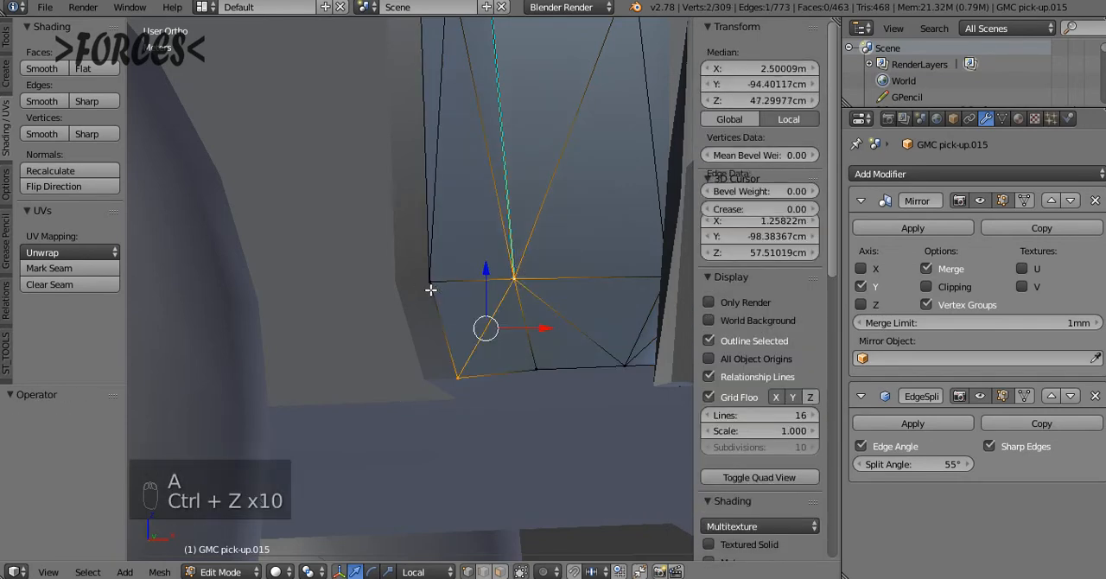
Delete the diagonal edge at the fender's lower front corner, between the wheel and bumper
key(a)
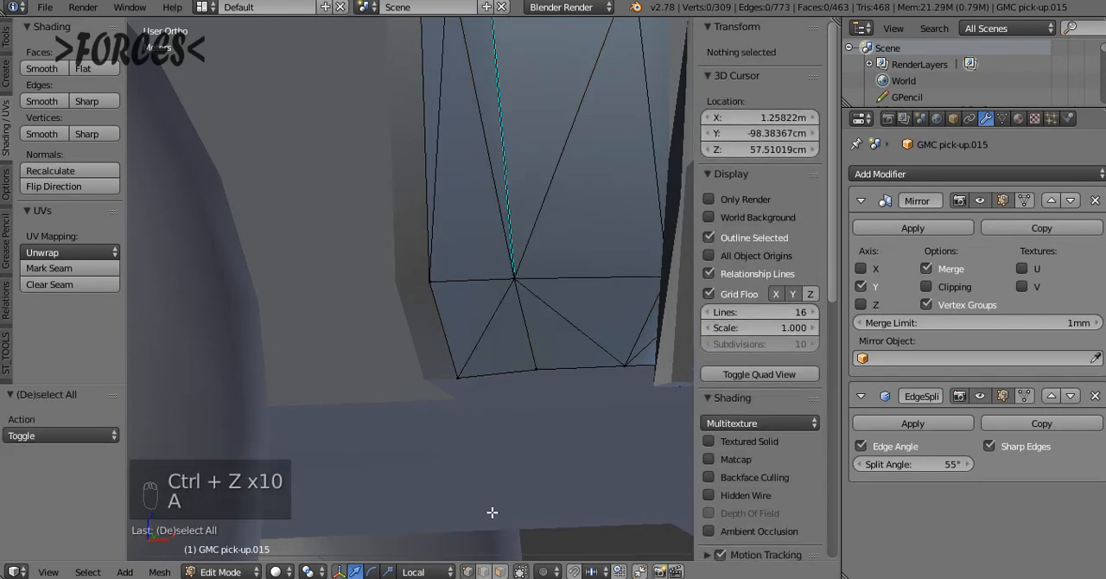
right_click(489, 318)
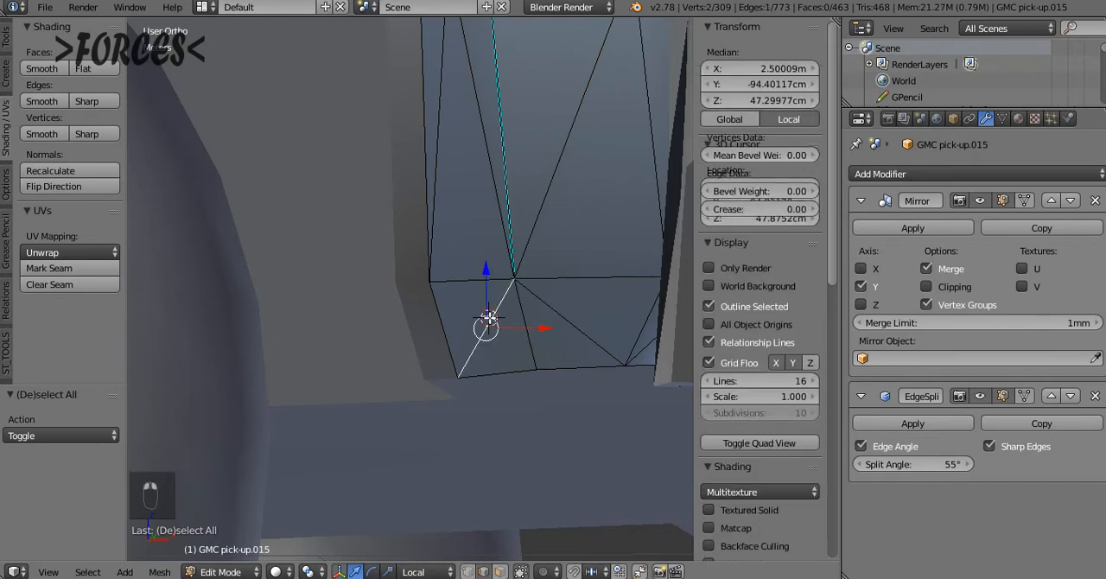
key(x)
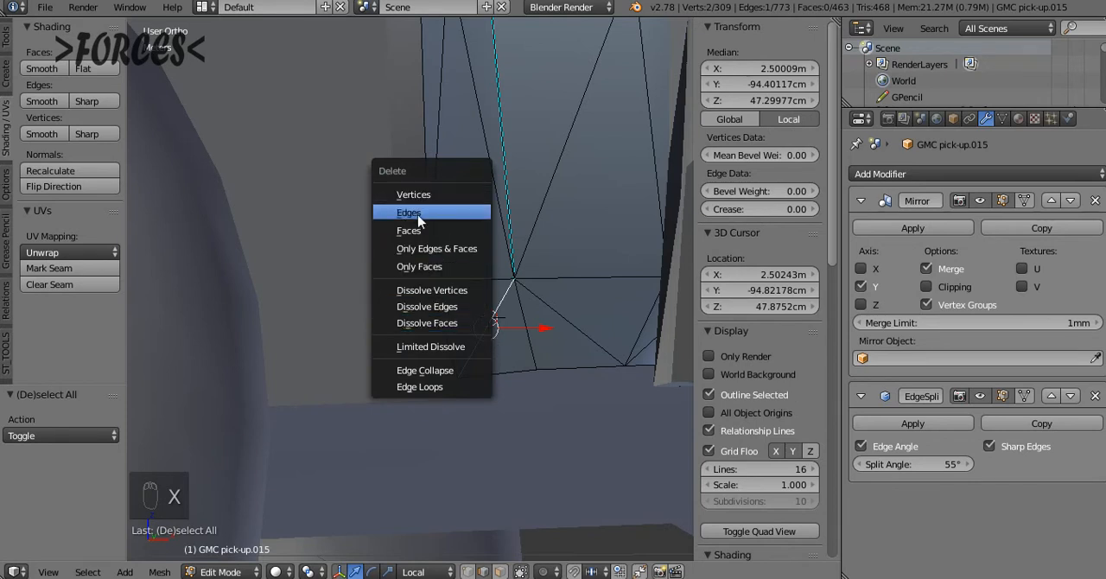
click(418, 213)
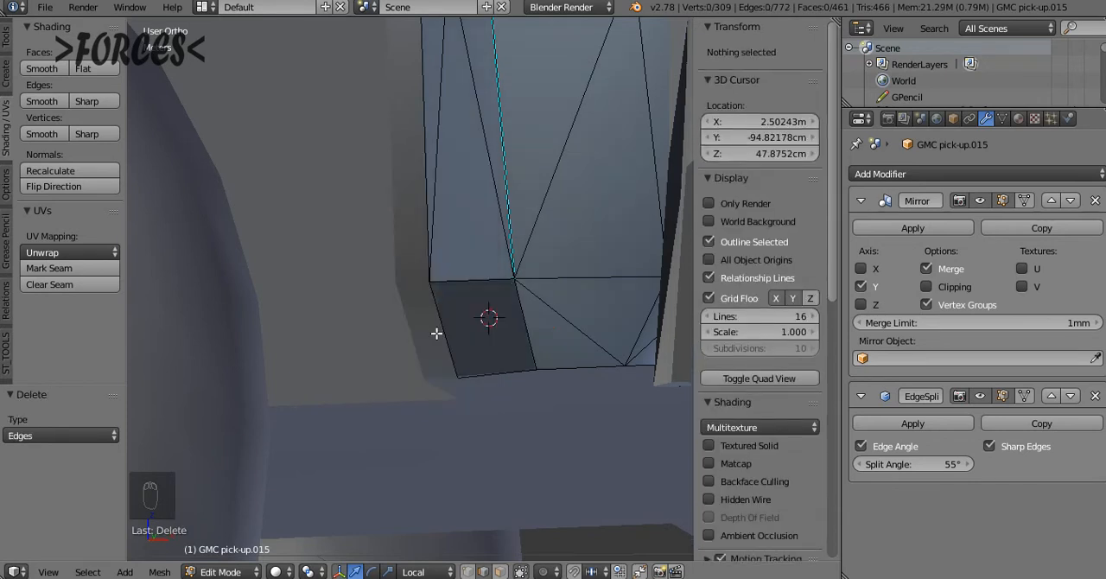
Fill the gap at the fender's lower front corner with a single quad face between its two side edges
right_click(439, 325)
shift+right_click(541, 315)
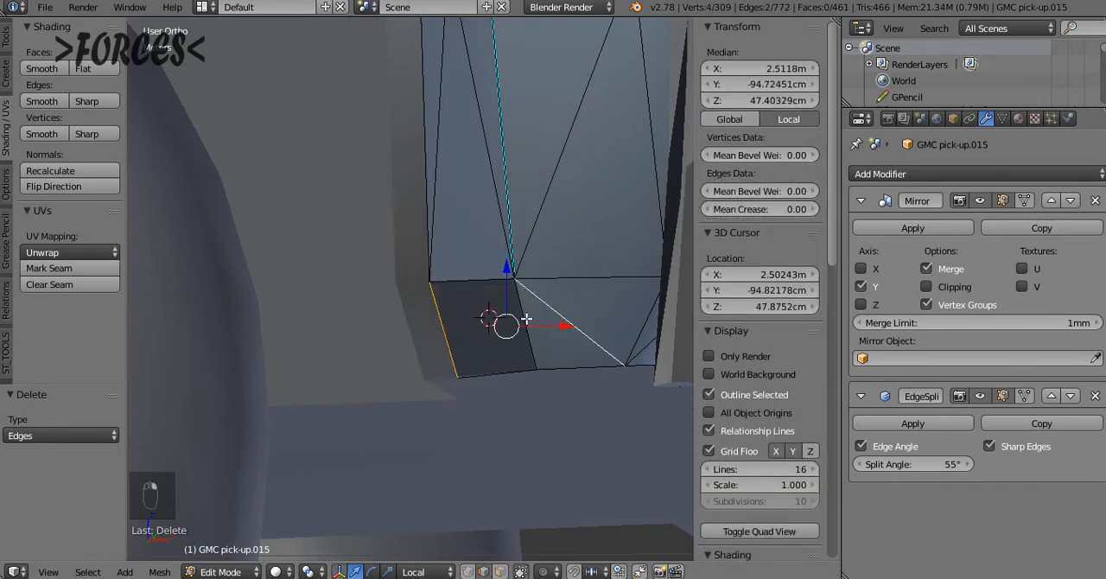
key(ctrl+z)
key(f)
key(a)
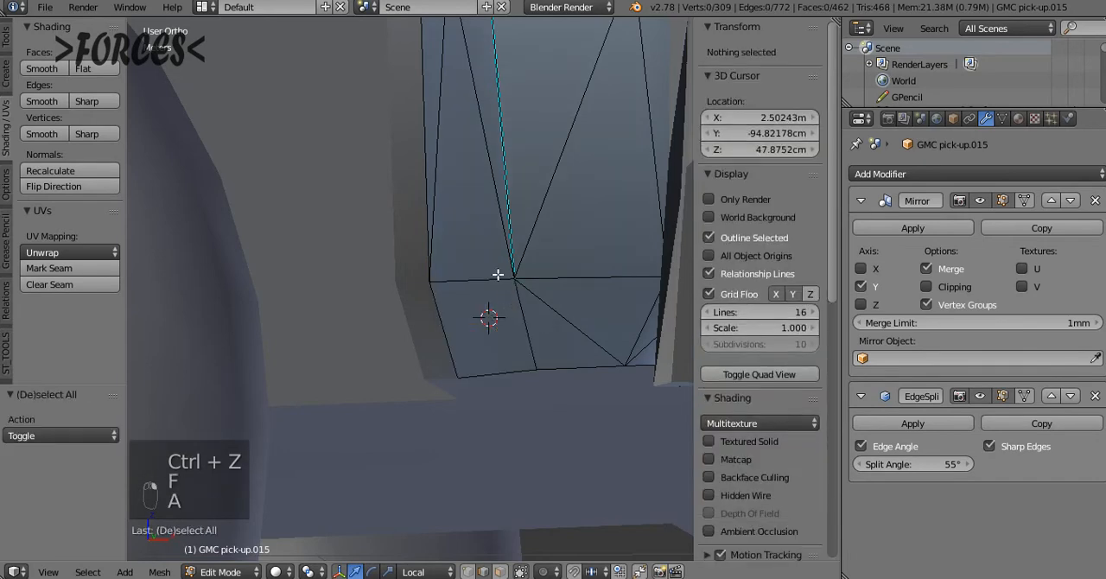
Undo the corner edits, the earlier diagonal dissolves and the triangulation of the fender, then clear the selection
middle_drag(498, 271, 467, 385)
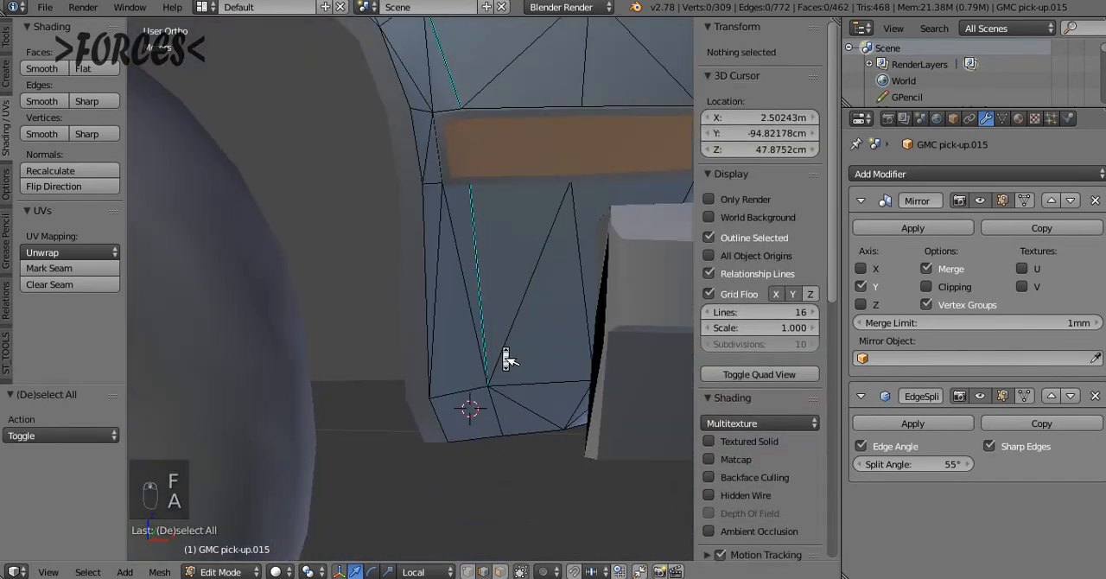
scroll(506, 360, down, 5)
ctrl+scroll(506, 356, down, 12)
ctrl+scroll(503, 346, up, 3)
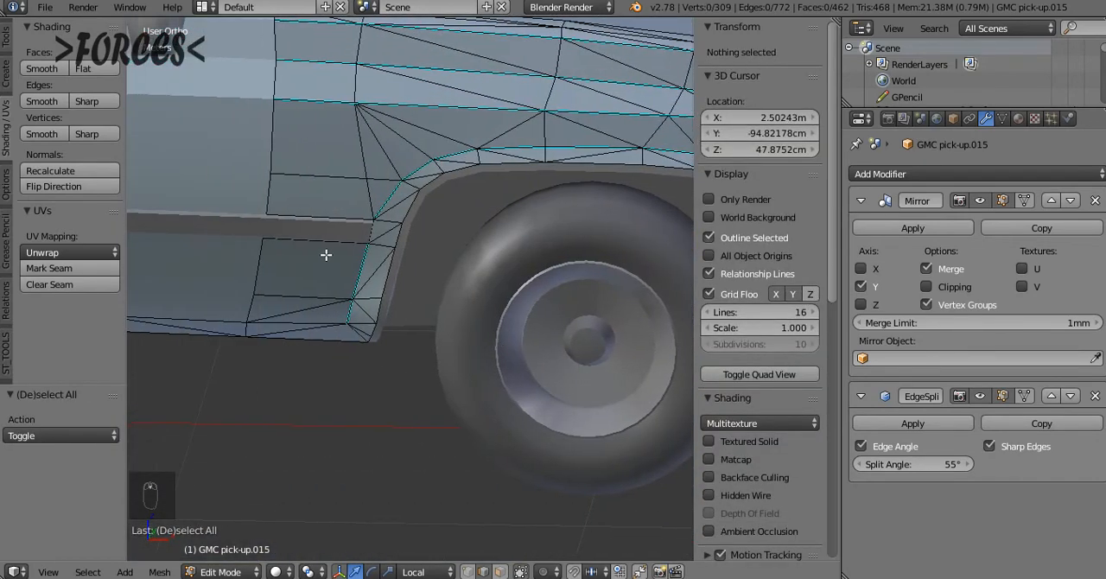
key(ctrl+z)
key(ctrl+z)
key(ctrl+z)
key(ctrl+z)
key(ctrl+z)
key(ctrl+z)
key(ctrl+z)
key(ctrl+z)
key(ctrl+z)
key(ctrl+z)
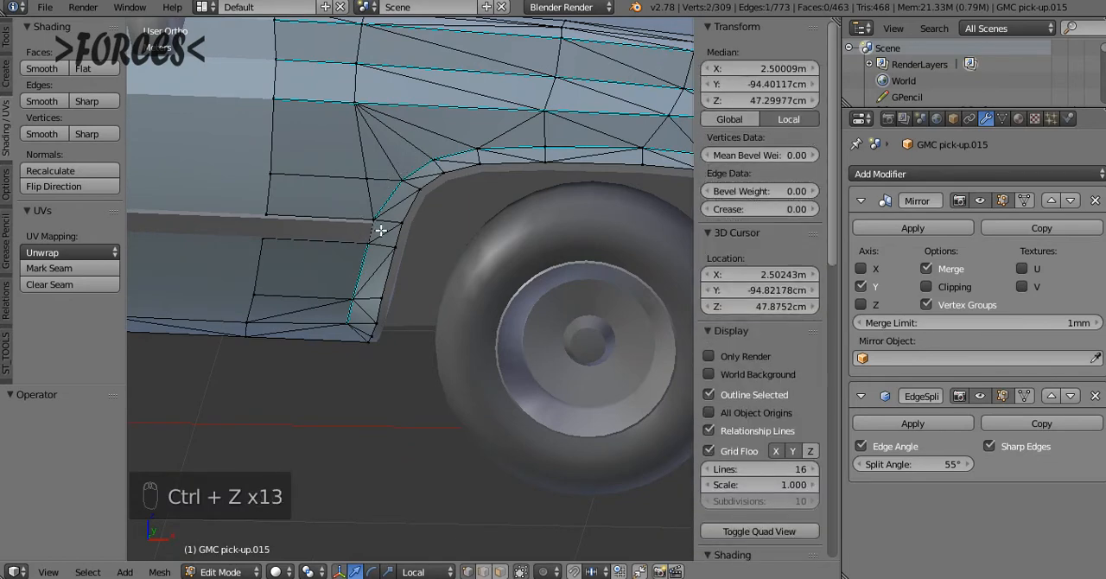
key(ctrl+z)
key(ctrl+z)
key(ctrl+z)
key(ctrl+z)
key(ctrl+z)
key(ctrl+z)
key(ctrl+z)
key(ctrl+z)
key(ctrl+z)
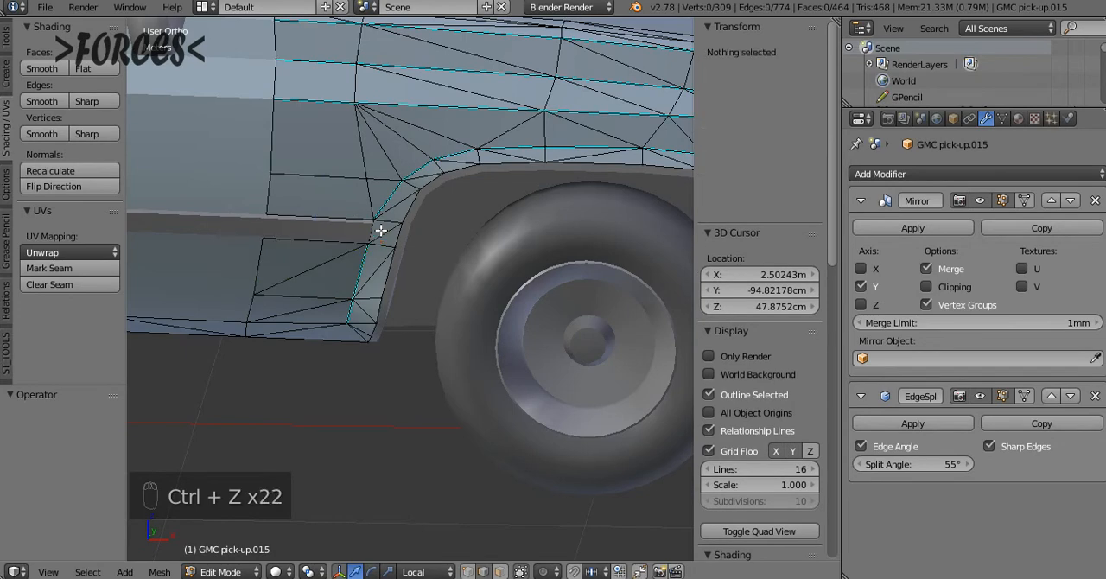
key(ctrl+z)
key(ctrl+z)
key(ctrl+z)
key(ctrl+z)
key(ctrl+z)
key(ctrl+z)
key(ctrl+z)
key(ctrl+z)
key(ctrl+z)
key(ctrl+z)
key(ctrl+z)
key(ctrl+z)
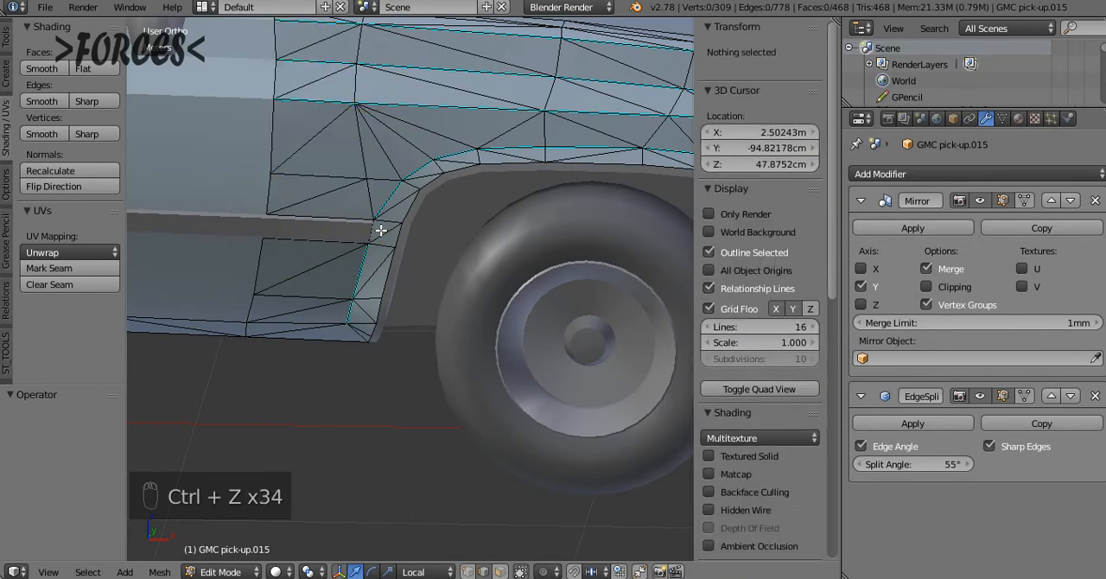
key(ctrl+z)
key(a)
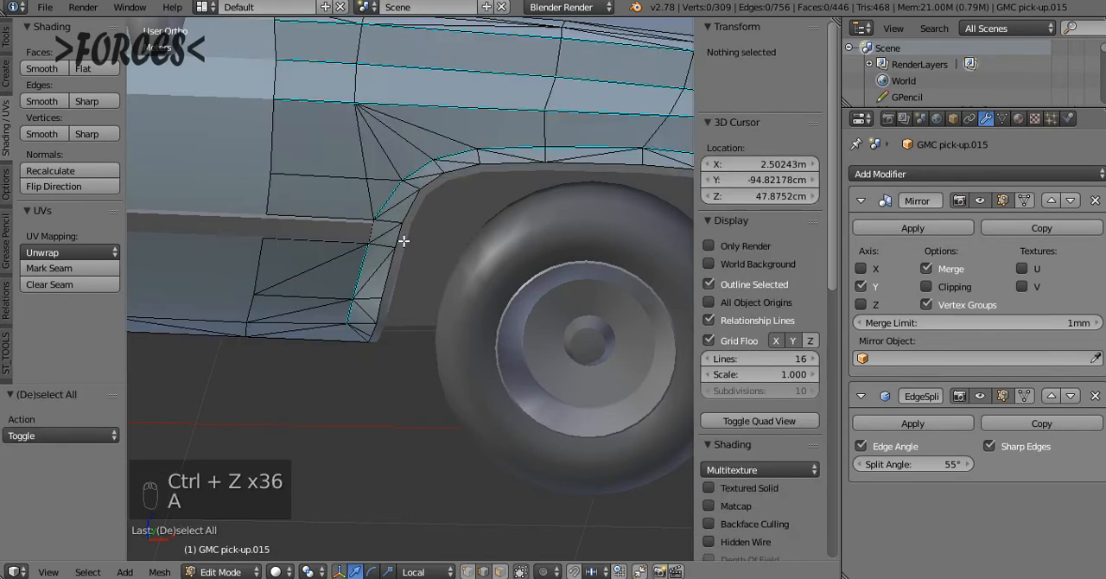
Look over the fender's mesh around the wheel arch and switch mesh editing to the tailgate object
middle_drag(405, 239, 450, 163)
shift+middle_drag(348, 163, 451, 163)
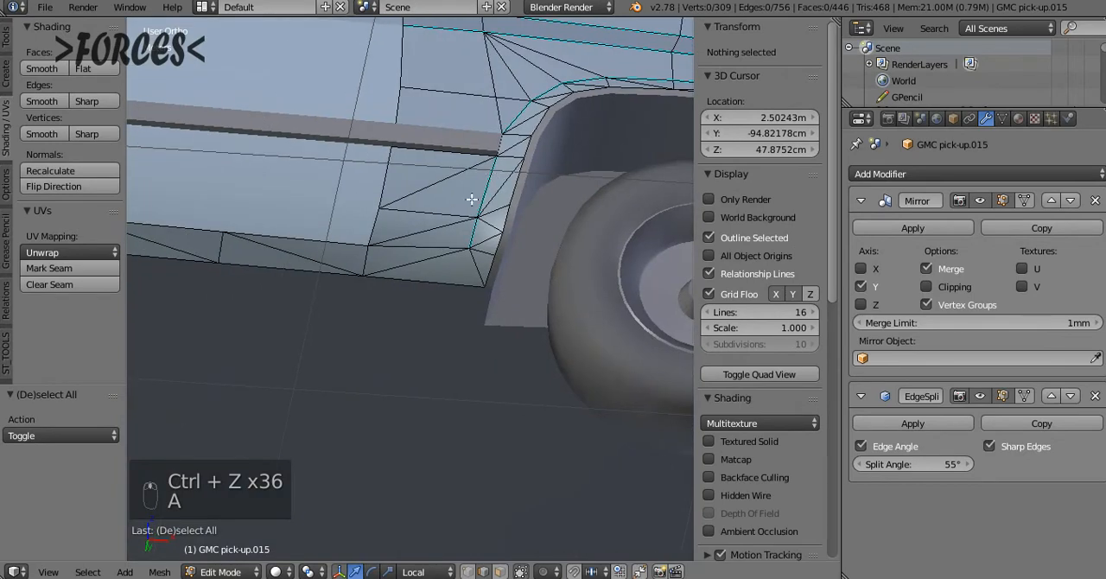
middle_drag(472, 199, 534, 261)
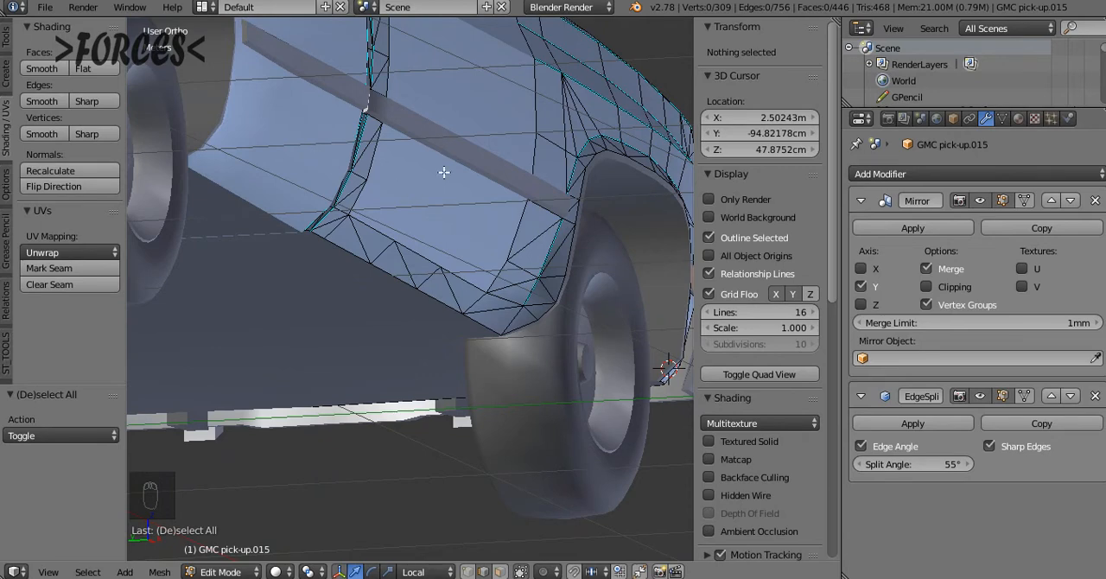
middle_drag(616, 174, 454, 242)
middle_drag(571, 198, 464, 181)
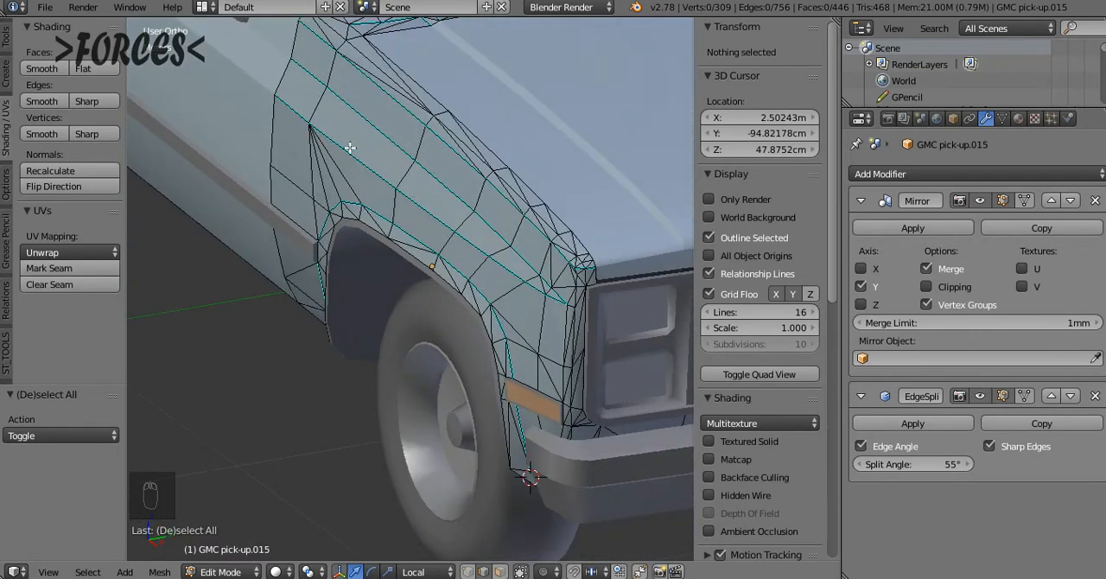
middle_drag(350, 148, 468, 209)
key(Tab)
right_click(420, 228)
key(Tab)
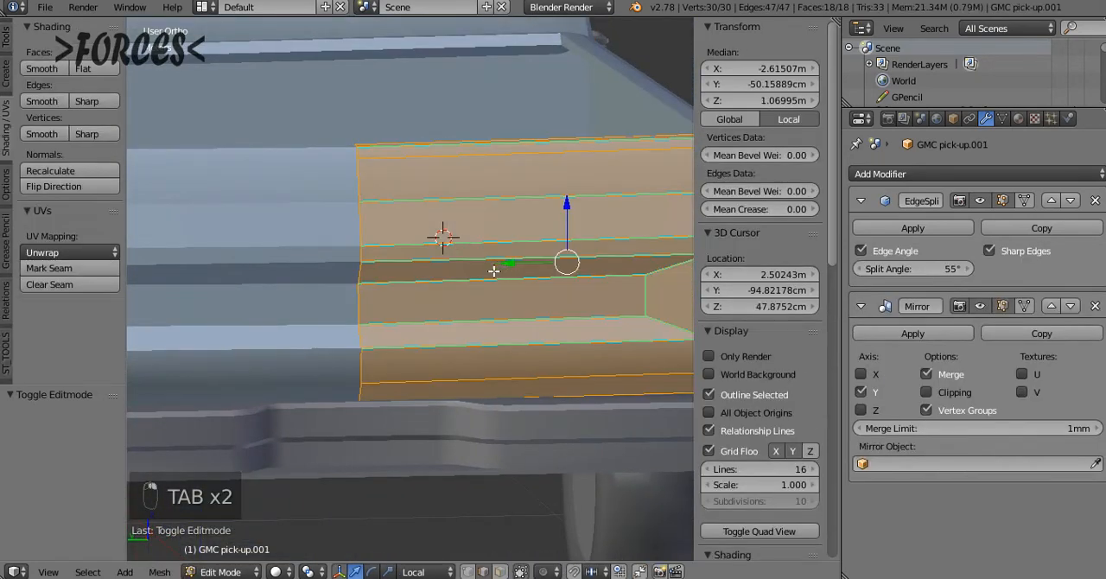
Examine the tailgate's edge layout around the recess, the inner bed side and the upper edge
middle_drag(493, 270, 498, 224)
key(a)
key(a)
key(a)
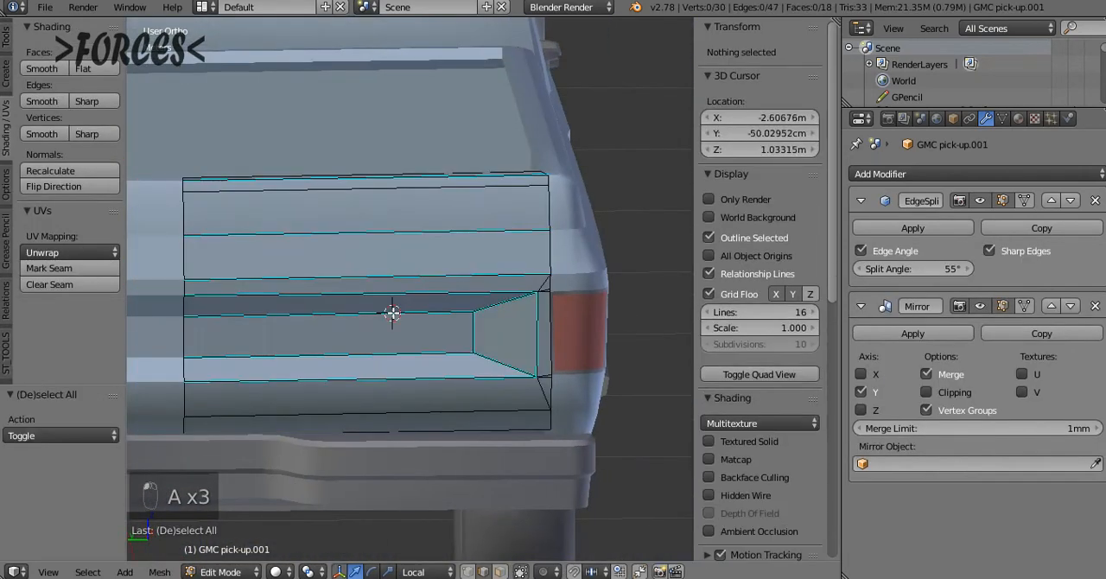
middle_drag(392, 312, 307, 231)
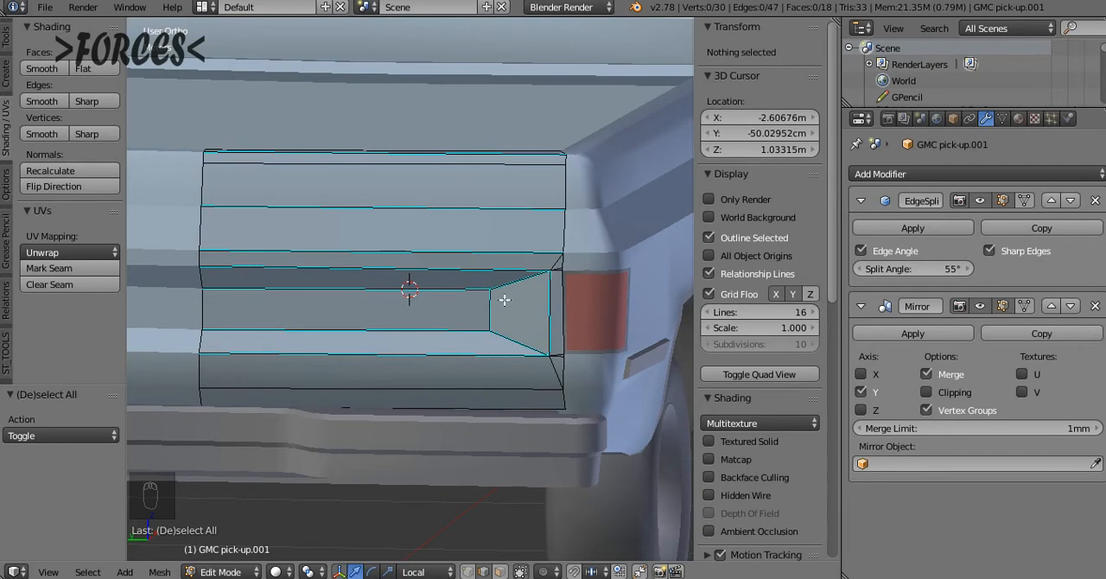
middle_drag(510, 323, 526, 201)
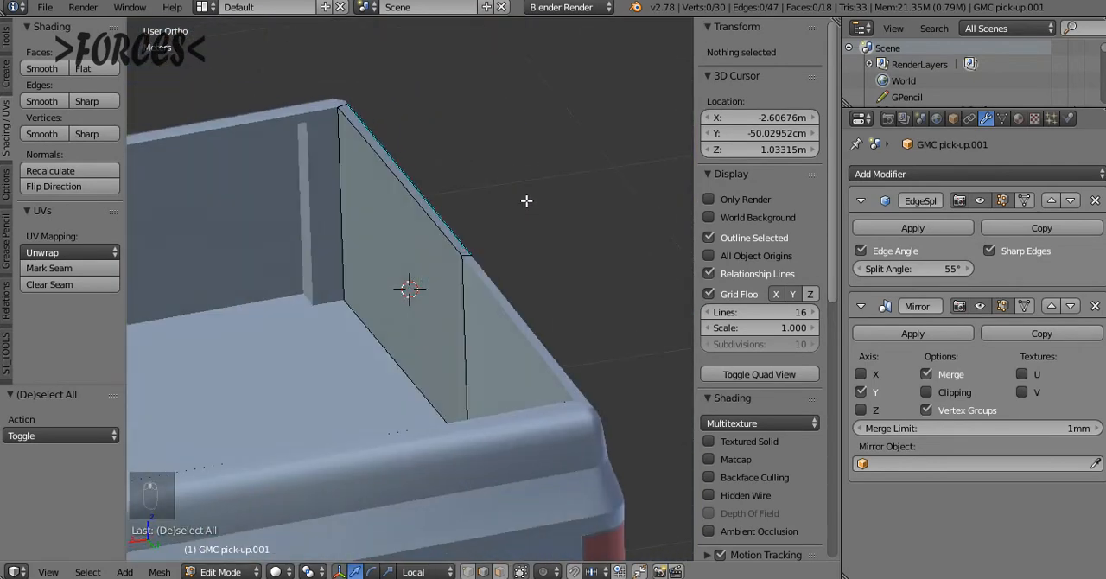
middle_drag(418, 154, 394, 166)
right_click(394, 162)
middle_drag(414, 227, 491, 267)
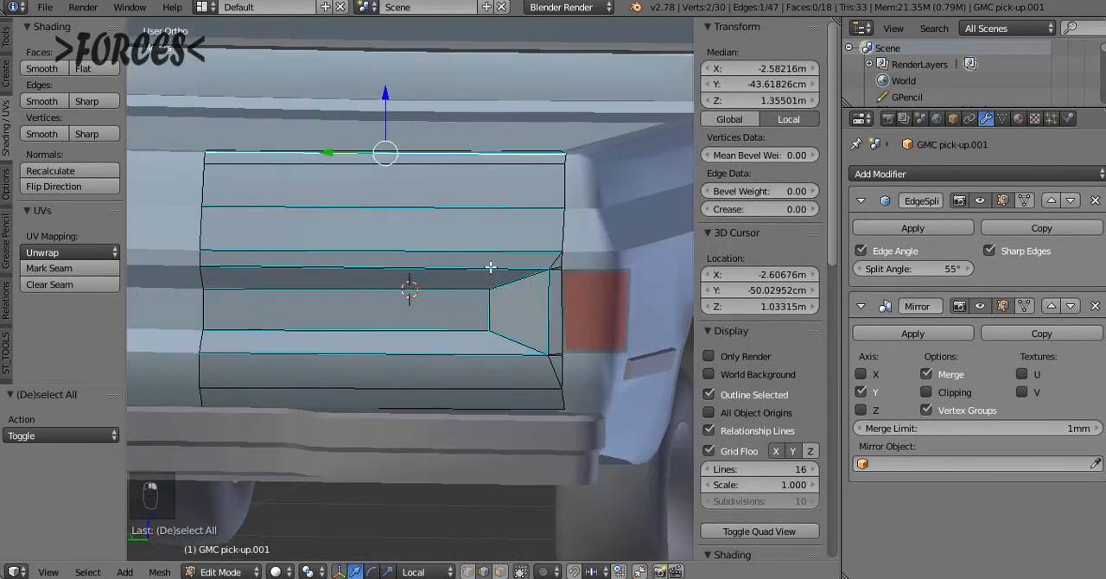
Leave tailgate mesh editing, reset the 3D cursor to the scene origin and deselect everything
key(Tab)
key(KP_1)
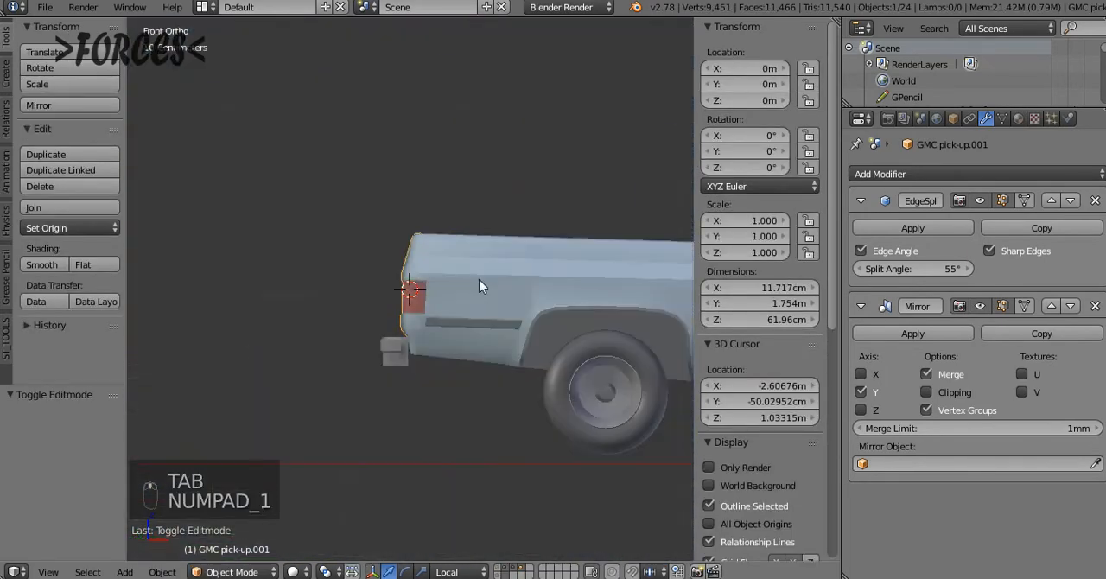
key(shift+c)
key(a)
middle_drag(483, 283, 400, 366)
scroll(400, 366, up, 5)
middle_drag(553, 337, 136, 322)
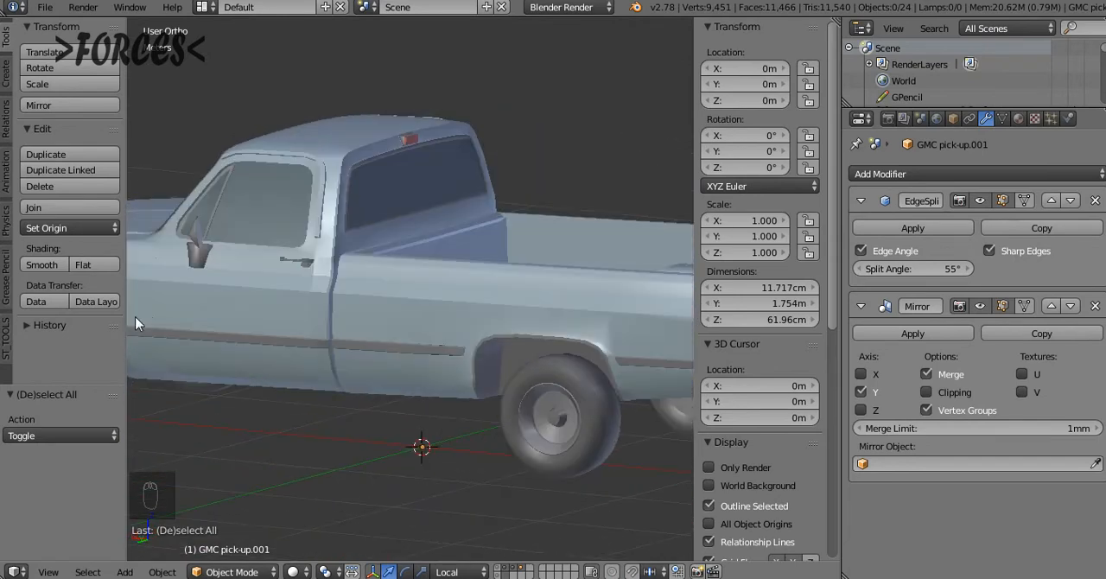
Inspect the mesh of the truck's bed side object, then return to object mode
right_click(393, 268)
key(Tab)
middle_drag(397, 272, 425, 299)
key(Tab)
middle_drag(346, 306, 482, 321)
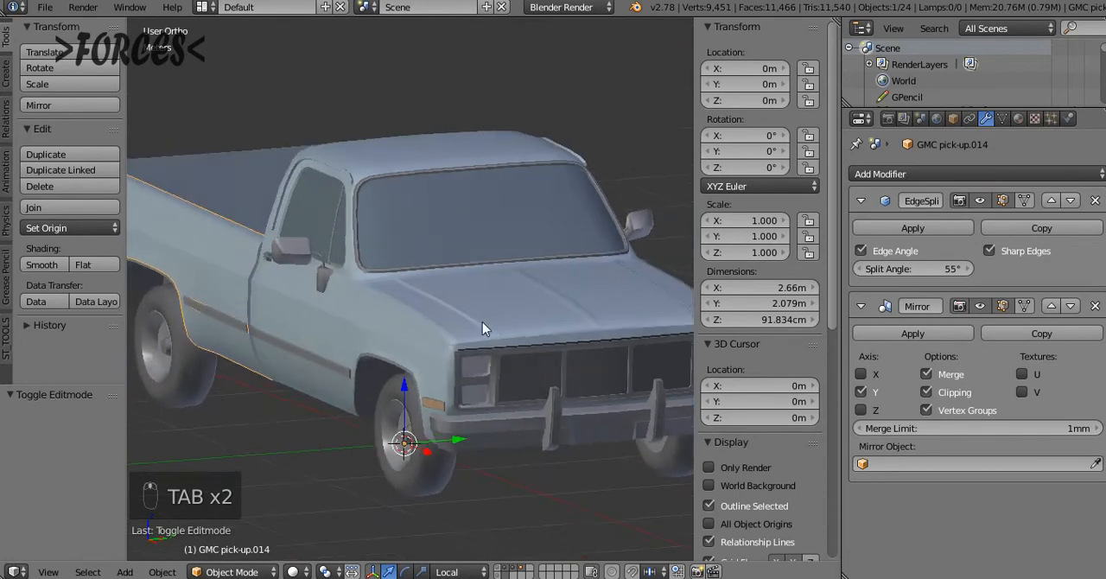
Select all truck objects and apply their location, then their rotation and scale
key(a)
key(a)
key(a)
key(shift+c)
key(a)
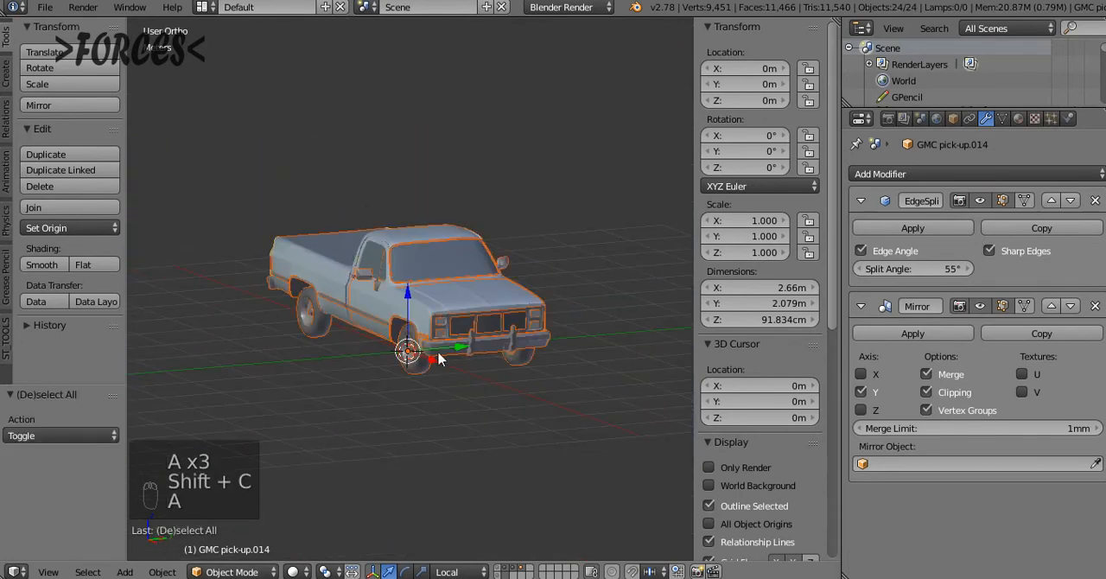
middle_drag(440, 356, 432, 335)
key(ctrl+a)
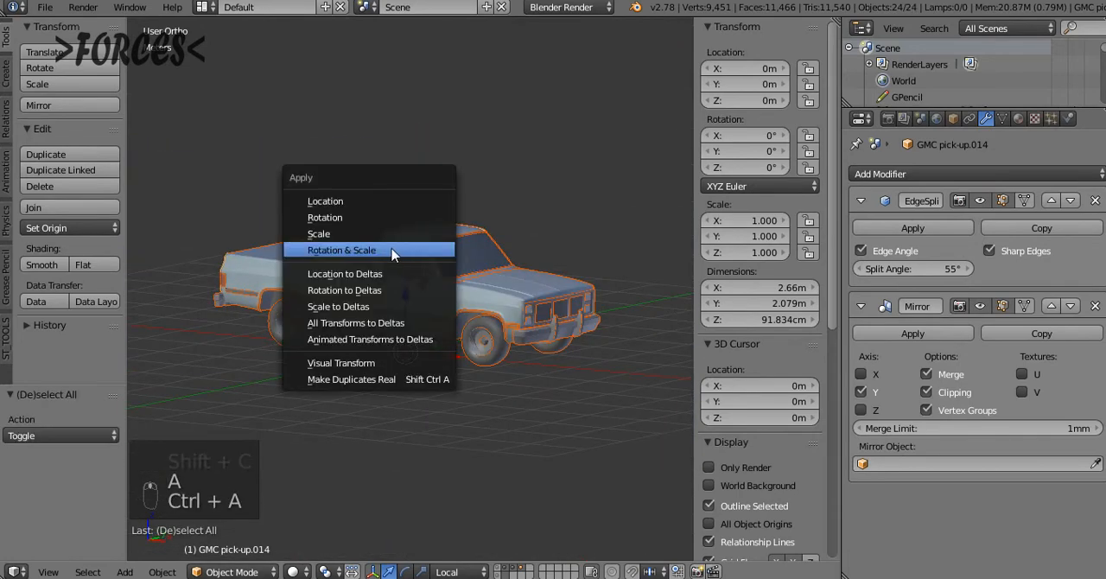
click(348, 203)
key(ctrl+a)
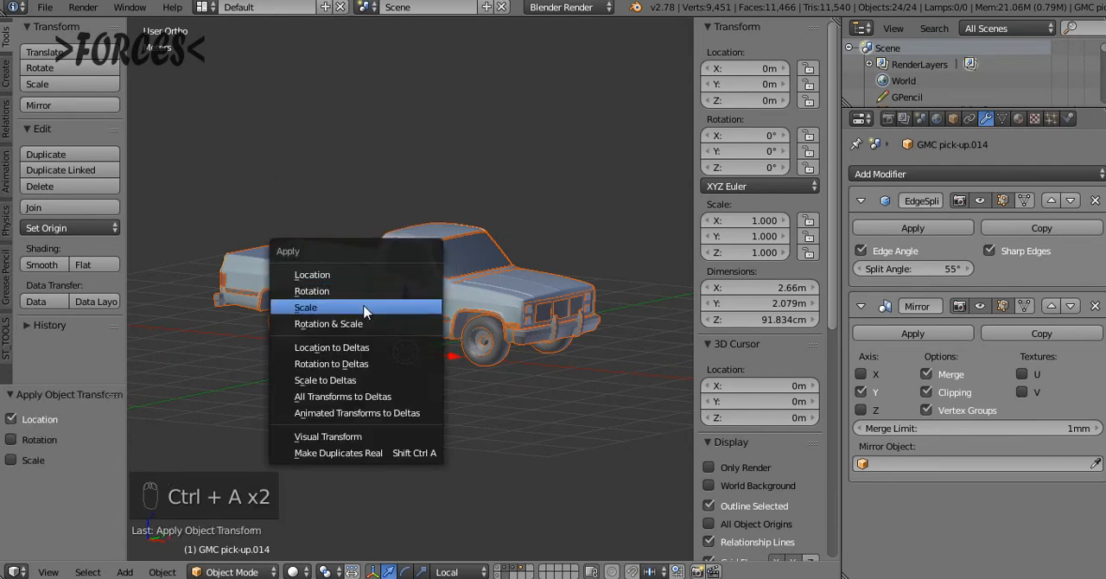
click(350, 322)
Rotate all selected truck objects by -90° about the global X axis
key(r)
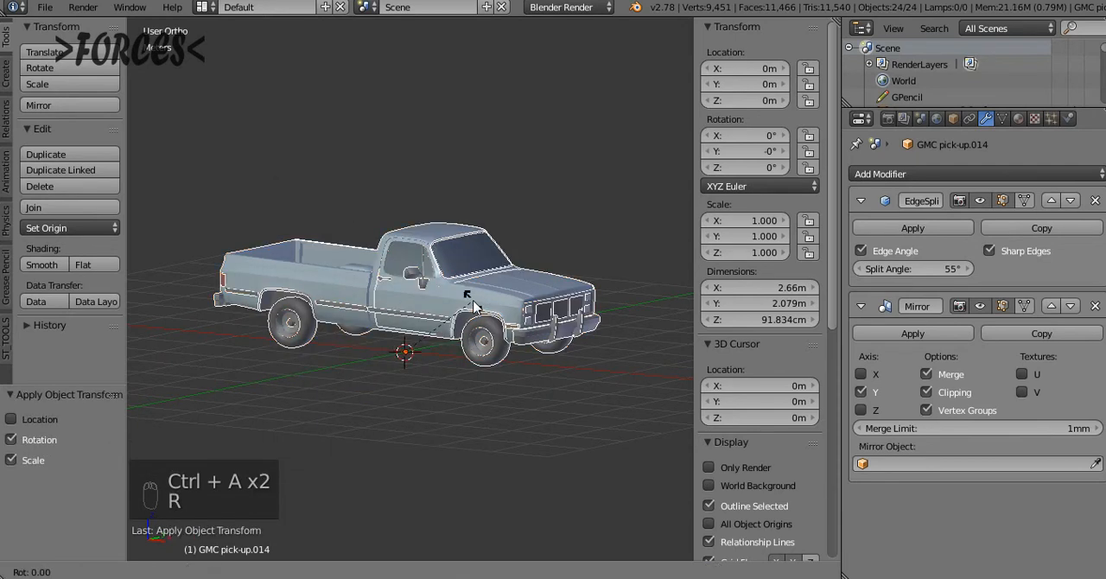
text(x)
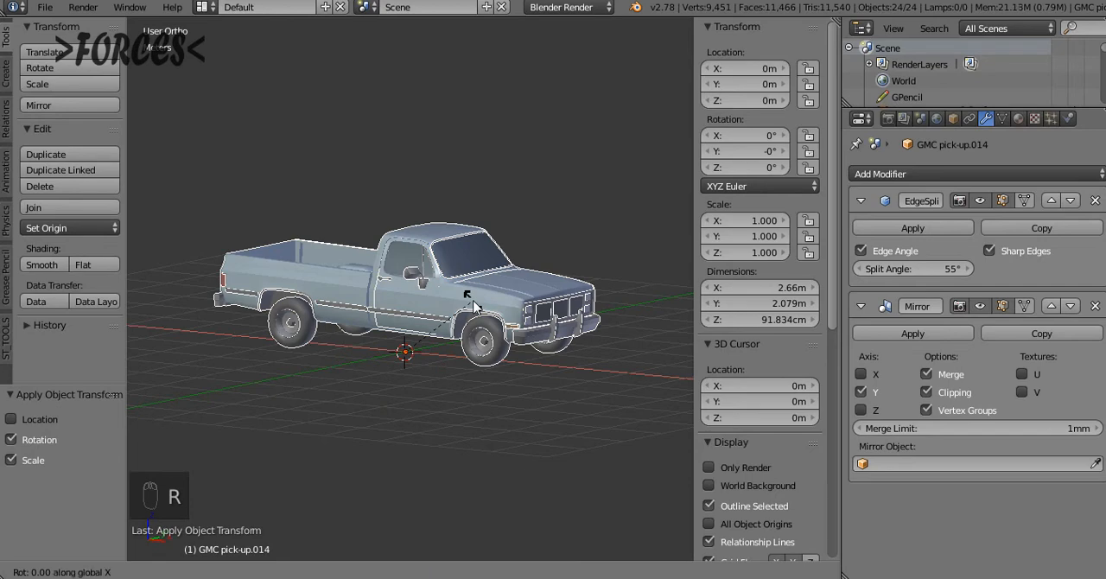
text(90)
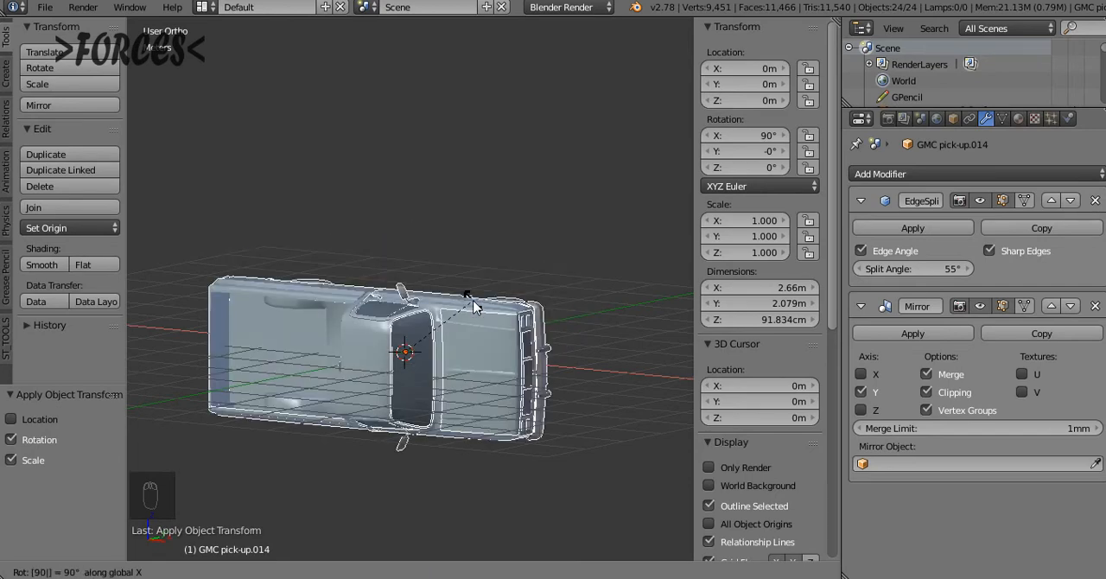
key(minus)
click(474, 307)
middle_drag(473, 307, 510, 320)
Apply the rotation of all the truck objects and clear the selection
key(ctrl+a)
click(328, 354)
key(a)
middle_drag(564, 365, 586, 386)
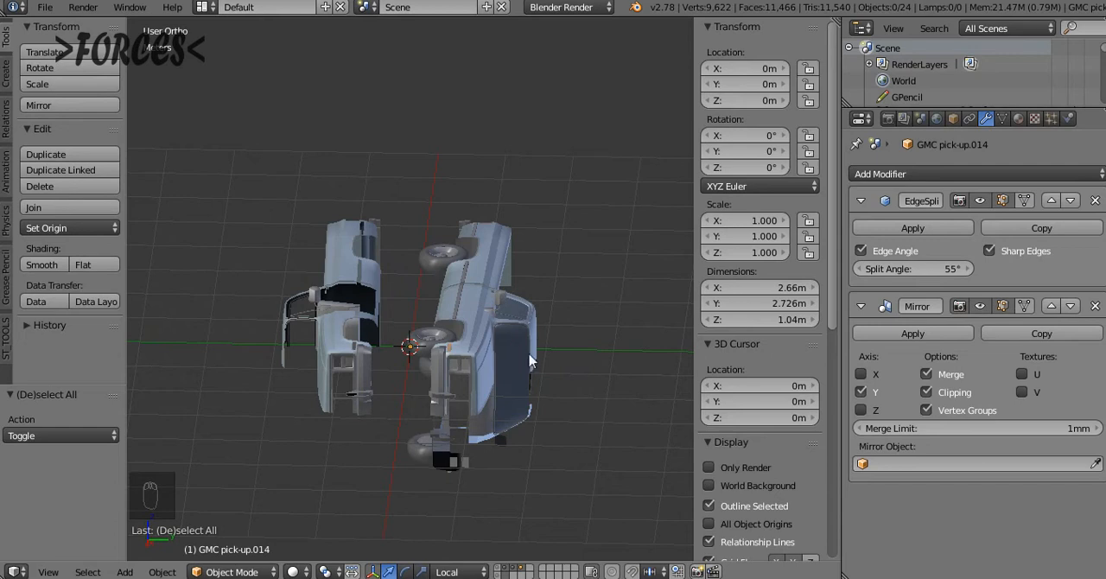
Change the Mirror modifier axis from Y to Z on the cab and front fender body object
middle_drag(531, 362, 403, 367)
right_click(363, 357)
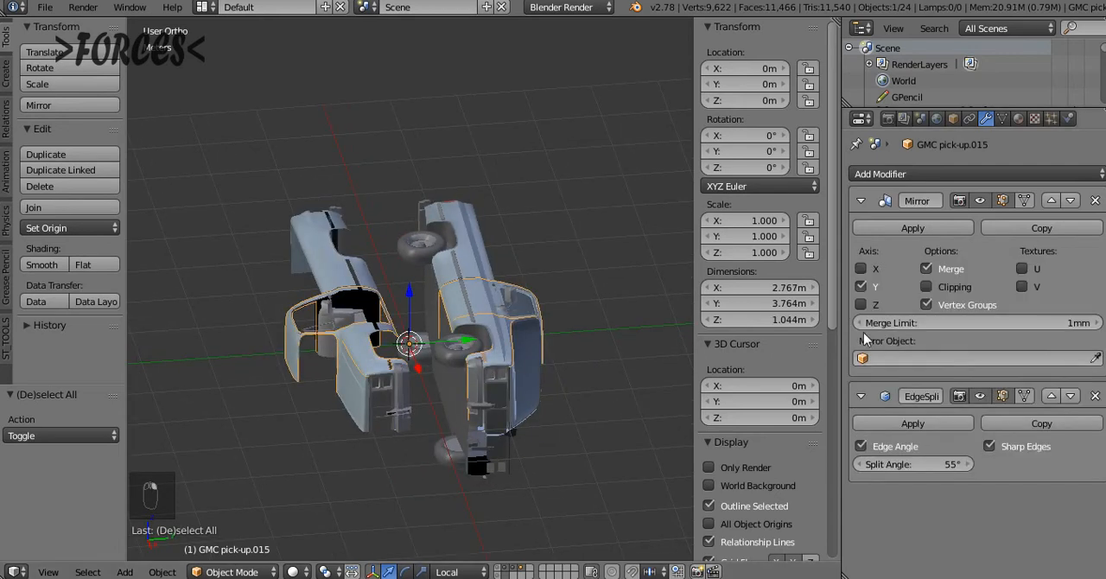
click(863, 292)
click(861, 303)
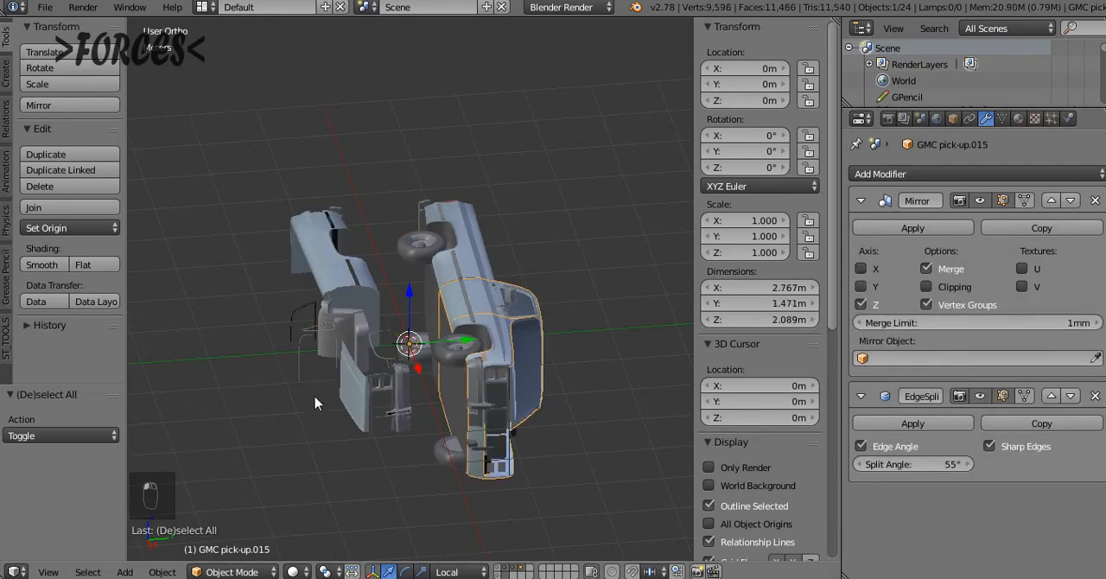
Change the Mirror modifier axis from Y to Z on the hood object
right_click(344, 410)
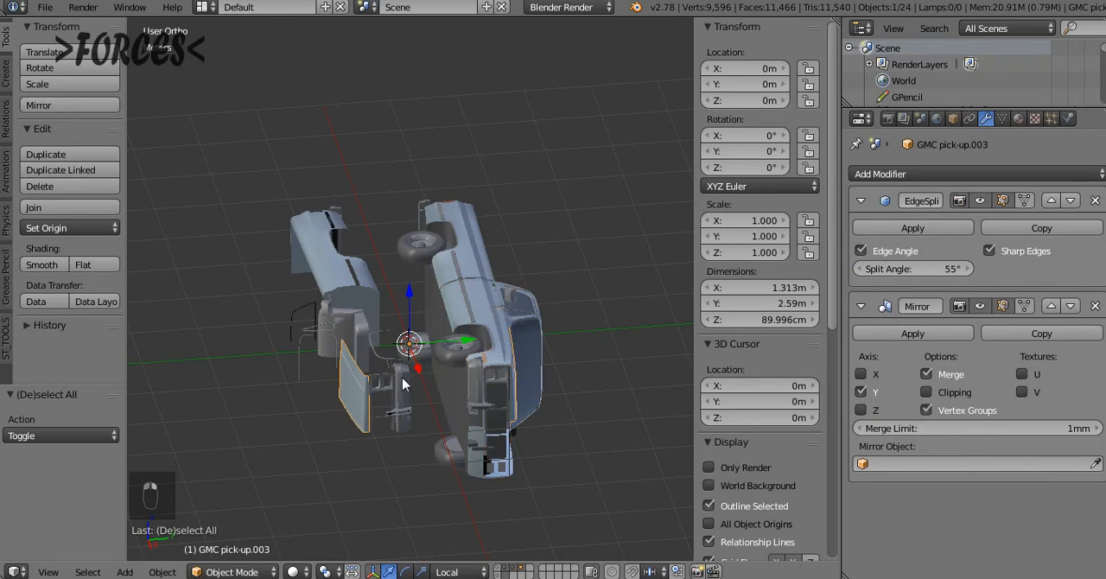
click(861, 410)
click(861, 391)
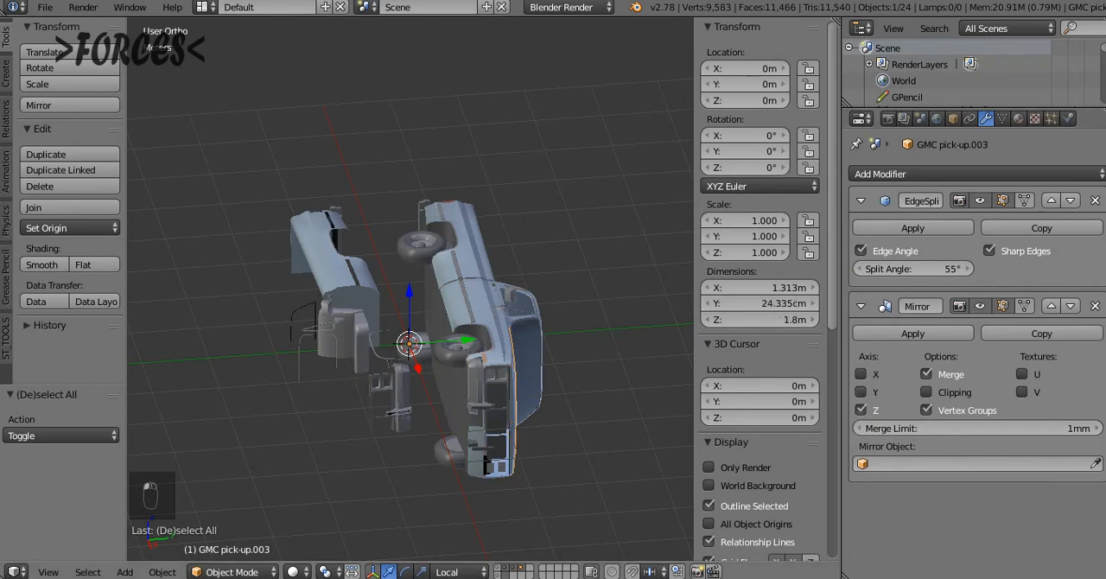
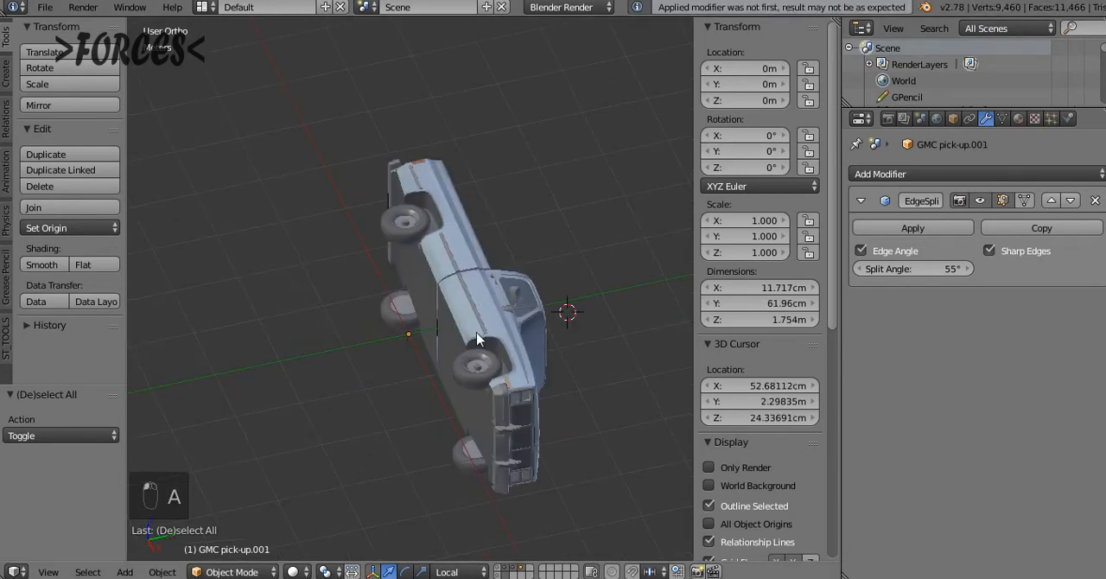
Reset the 3D cursor to the world origin and examine the truck's orientation from several angles
middle_drag(478, 339, 449, 328)
key(shift+c)
key(a)
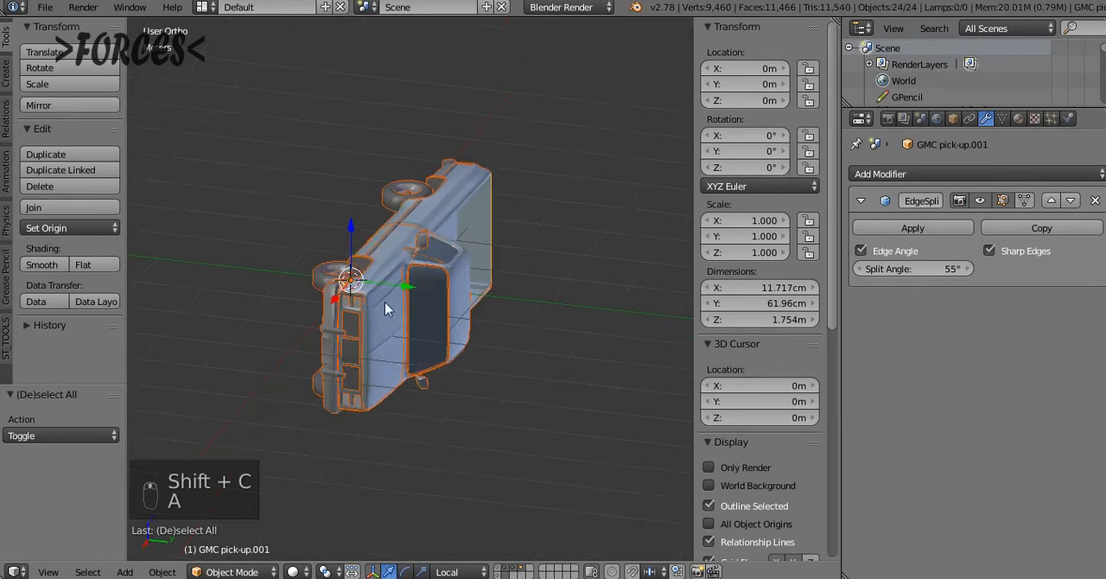
middle_drag(384, 301, 358, 288)
key(a)
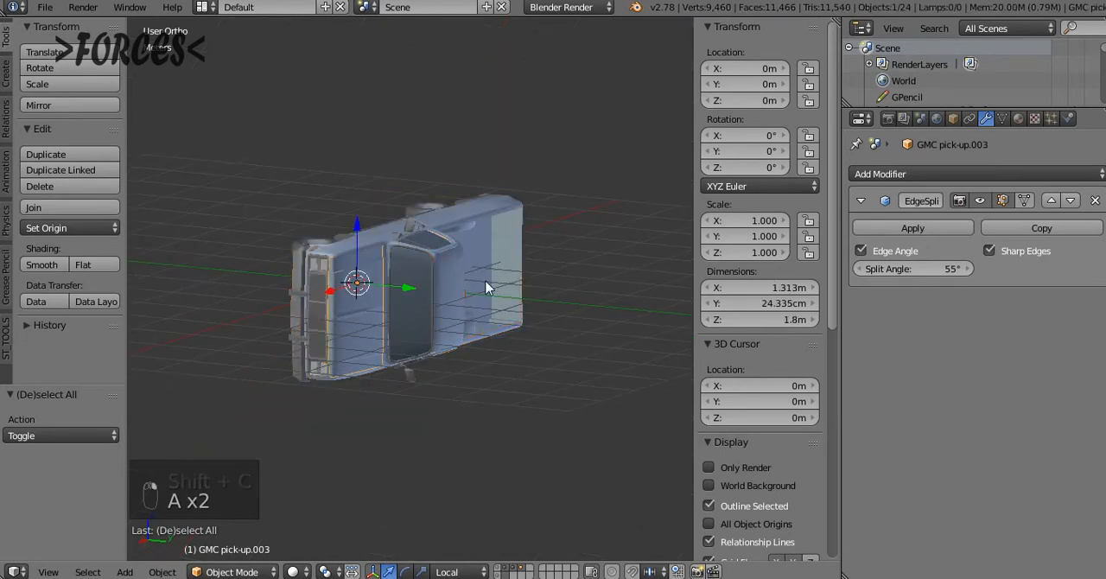
middle_drag(487, 288, 432, 300)
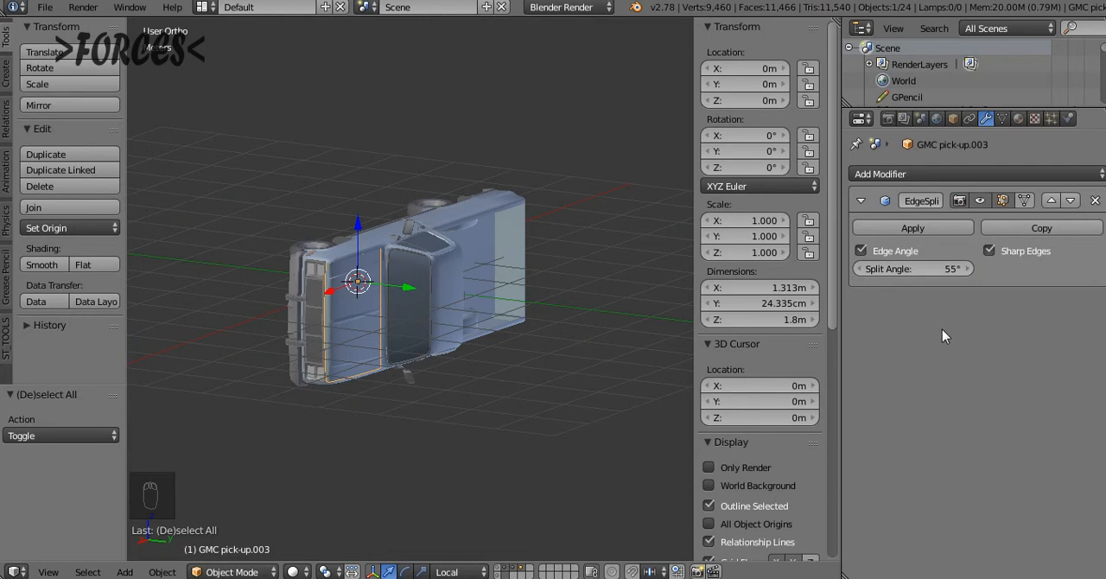
middle_drag(389, 274, 505, 317)
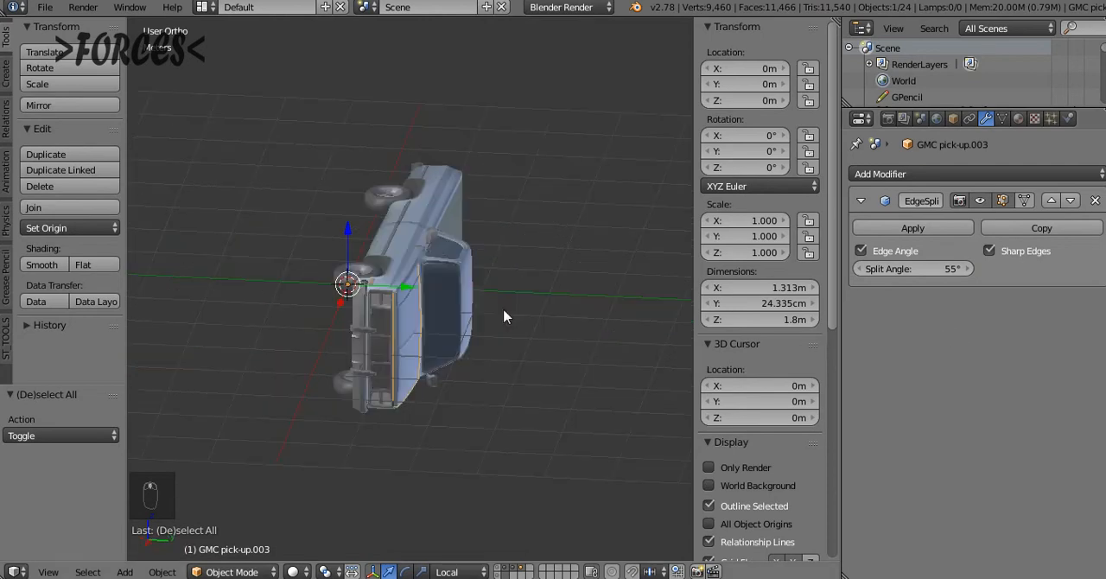
Add a 2 m cube mesh at the world origin while viewing the truck from the top
key(KP_7)
key(shift+c)
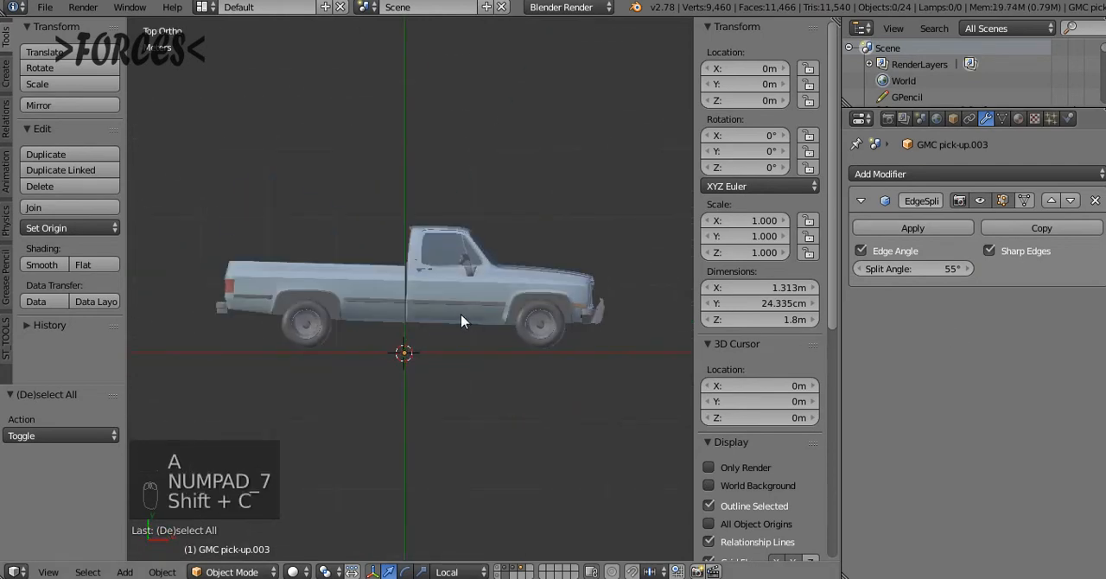
key(a)
key(a)
key(a)
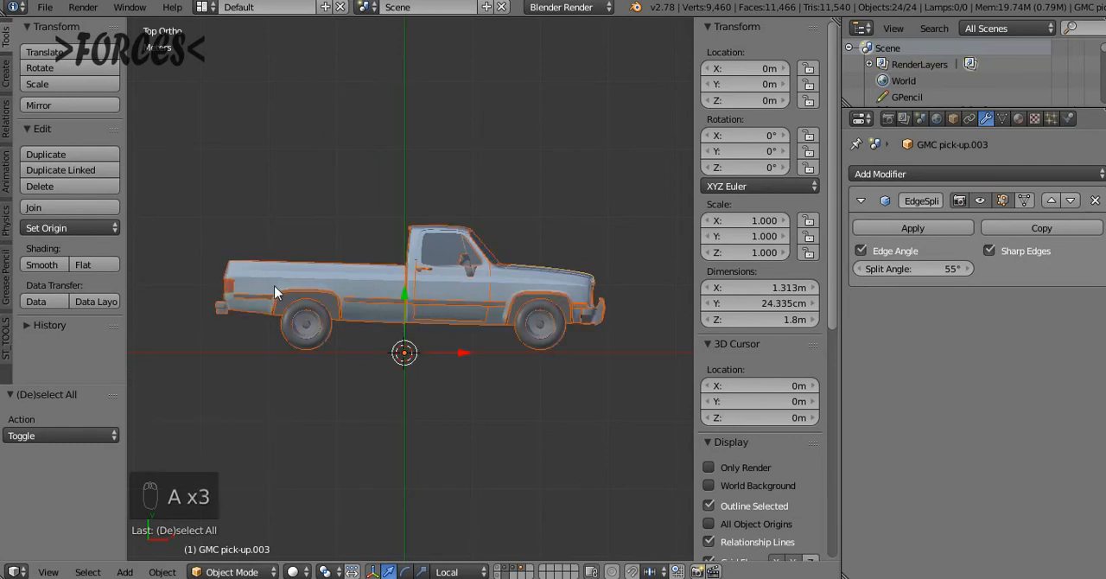
key(shift+c)
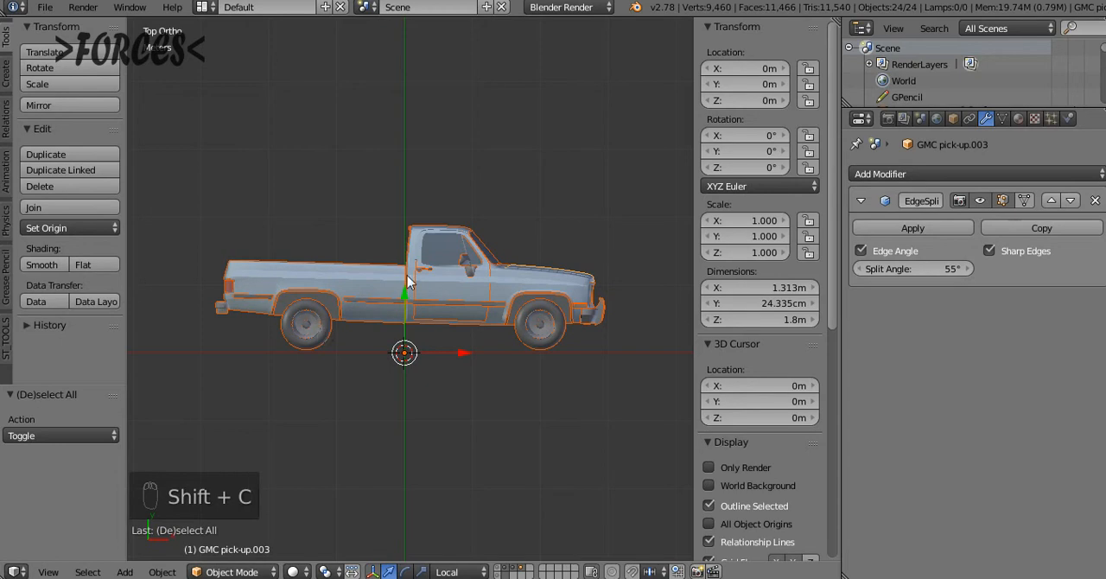
key(shift+a)
mouse_move(403, 249)
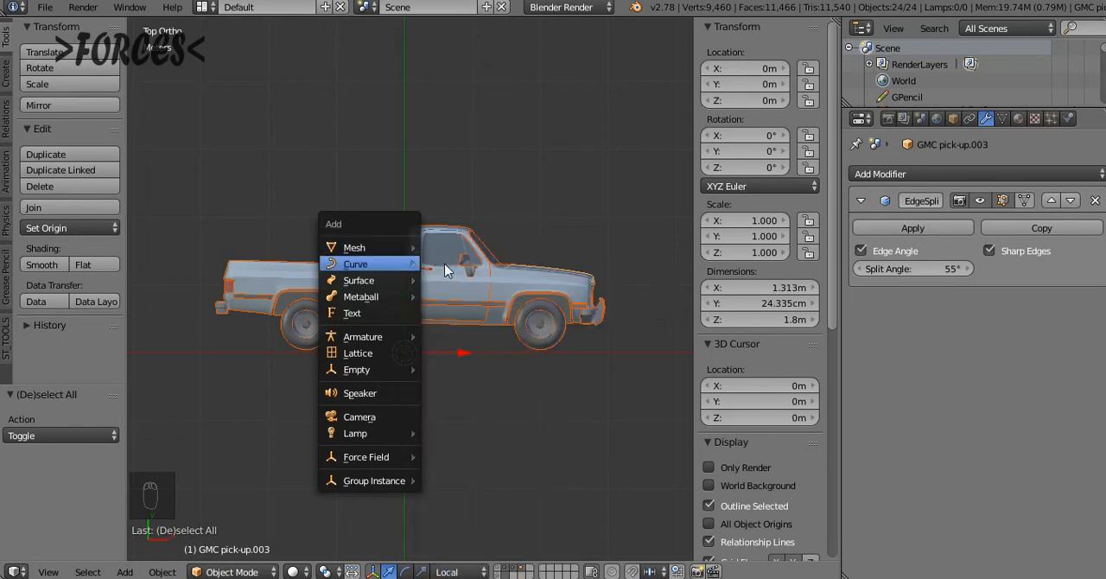
click(435, 265)
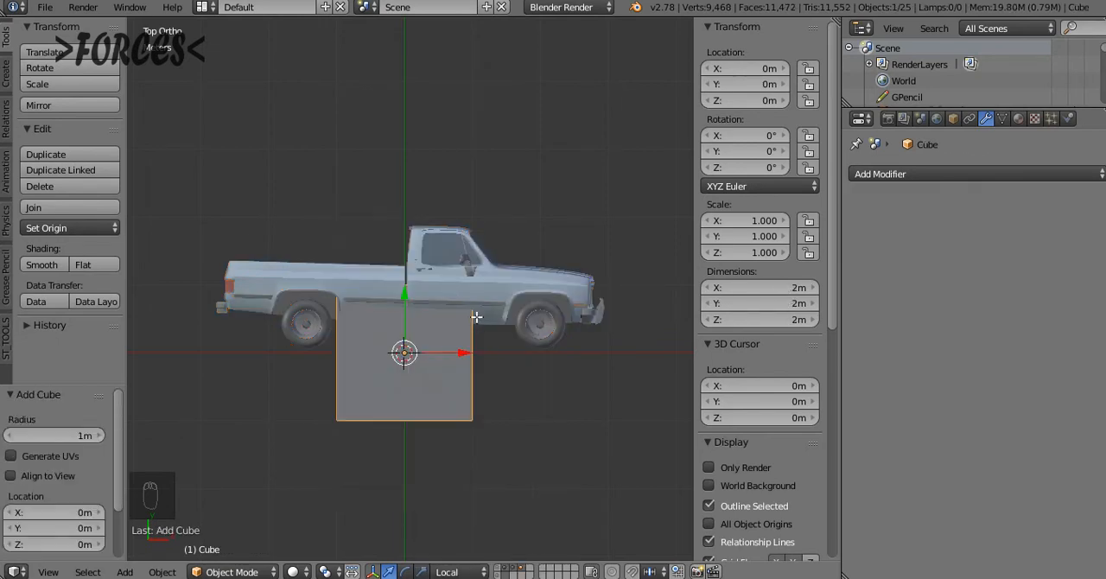
Move the cube's mesh along Y up over the truck body and lower its upper vertices to cab roof height
key(Tab)
key(z)
drag(405, 301, 405, 199)
key(a)
key(b)
drag(303, 132, 544, 216)
drag(402, 130, 407, 170)
Extrude the cube's front face about 53 cm along X to the windshield base, and extrude it again to the truck's nose
key(a)
key(b)
drag(432, 203, 527, 325)
key(e)
key(x)
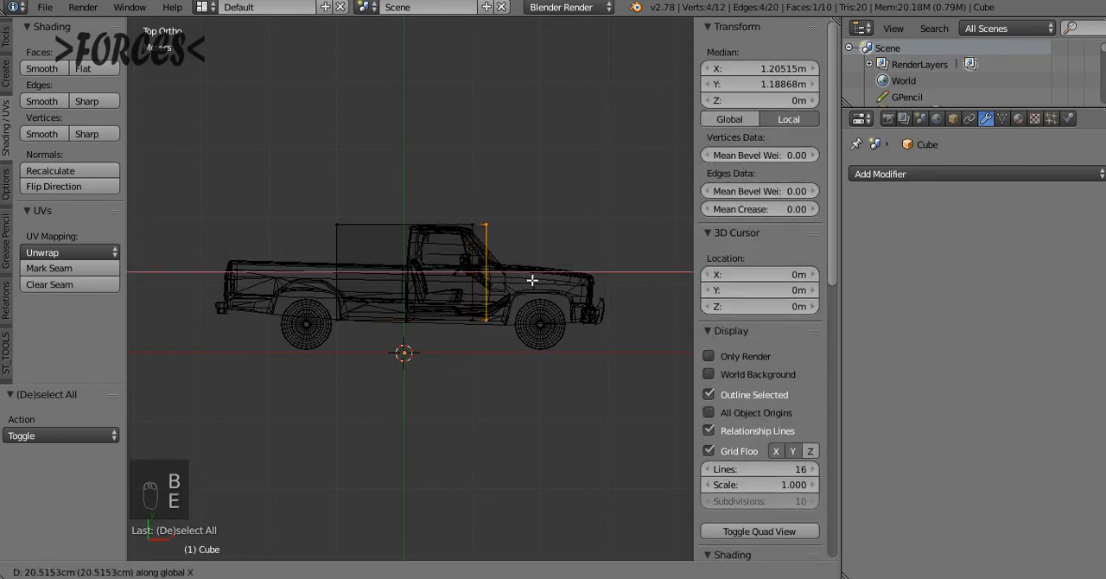
click(544, 282)
key(e)
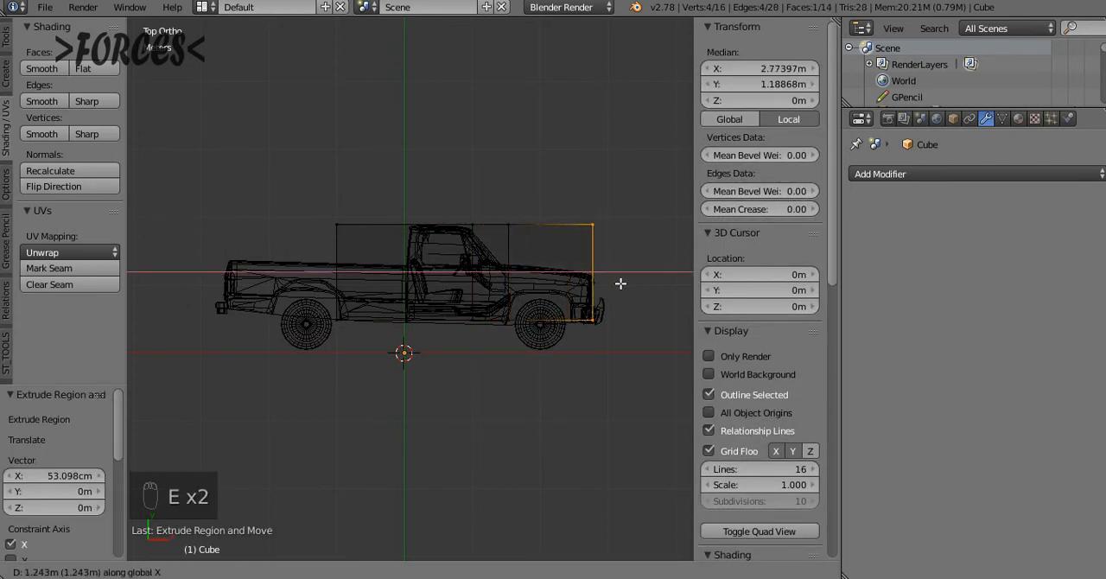
click(620, 282)
Lower the upper vertices of the front section along Y to hood height, dropping the nose end further to follow the hood's slope
ctrl+scroll(627, 121, up, 1)
scroll(630, 127, up, 2)
ctrl+scroll(632, 131, up, 4)
key(a)
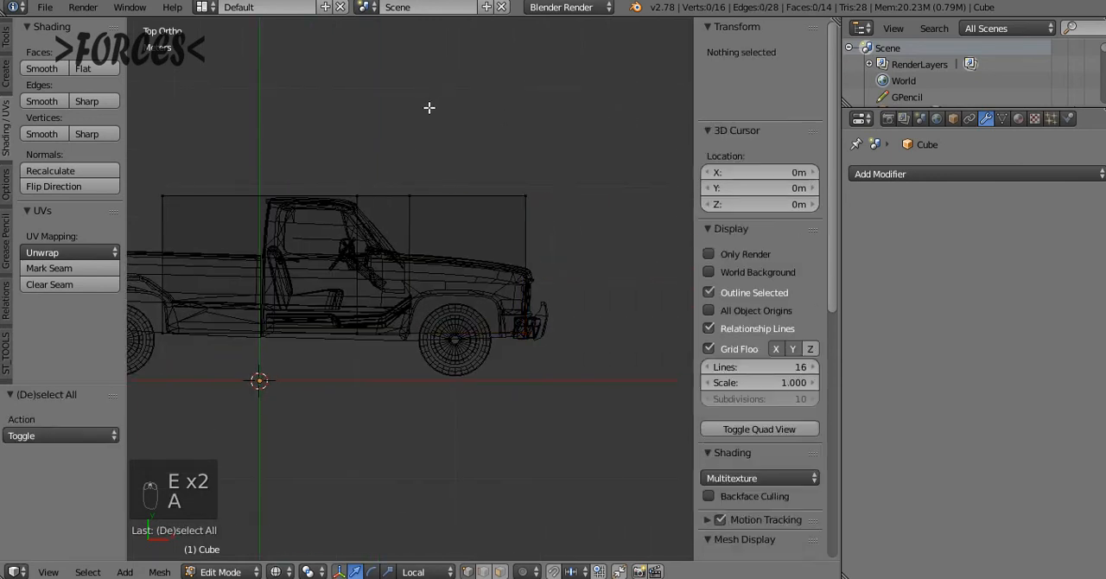
key(b)
drag(372, 131, 621, 300)
key(g)
key(y)
key(y)
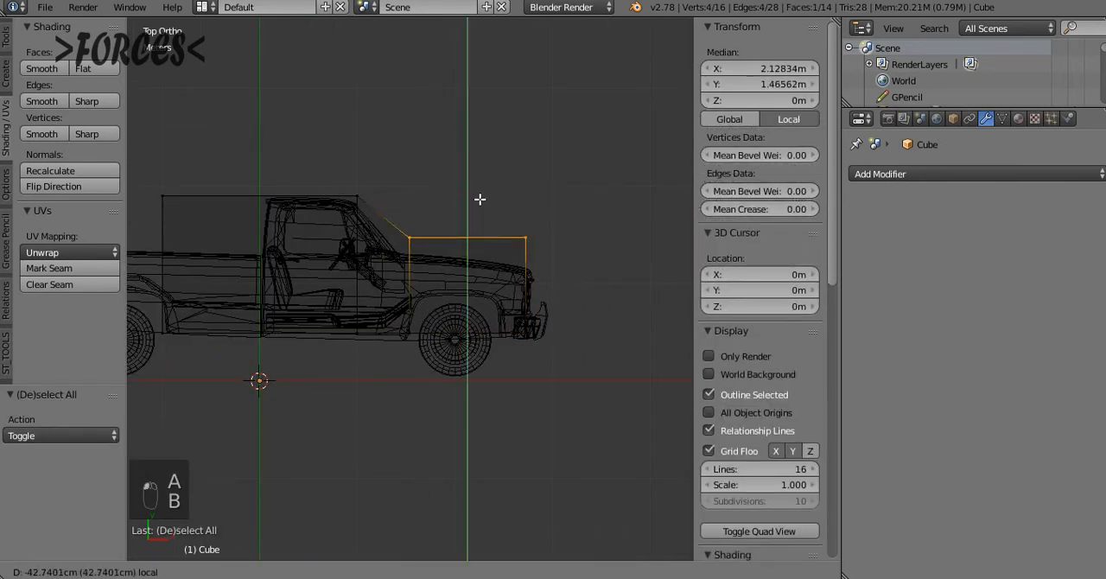
key(c)
drag(481, 207, 533, 221)
middle_click(409, 250)
right_click(566, 221)
Move the box's rear face about 97.2 cm along X to the back of the cab and extrude it along X to the tailgate
ctrl+scroll(531, 217, up, 3)
key(a)
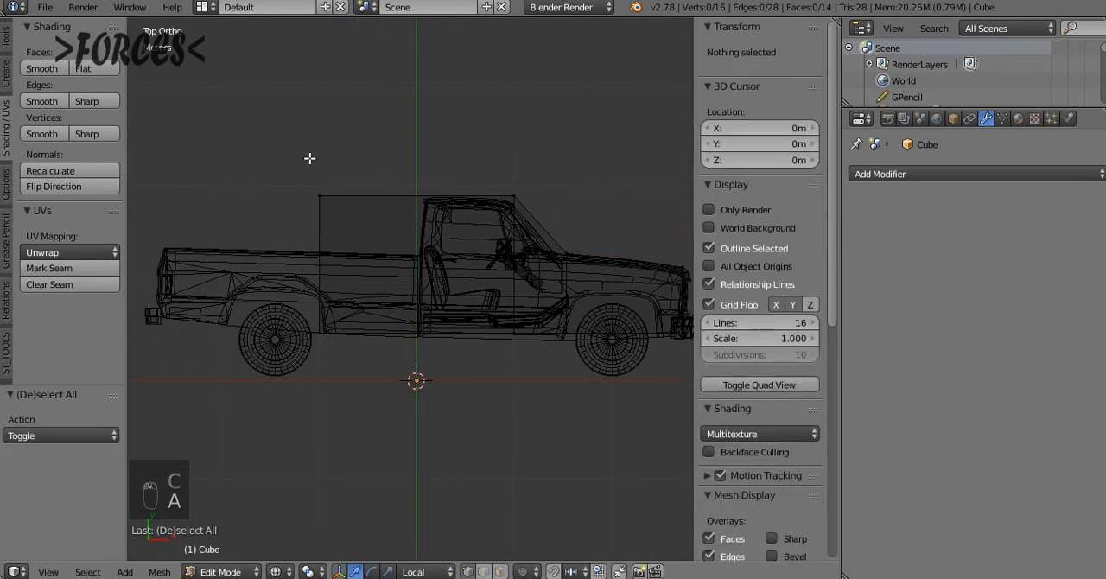
key(b)
drag(296, 167, 393, 381)
drag(384, 263, 481, 281)
ctrl+scroll(484, 285, up, 2)
key(e)
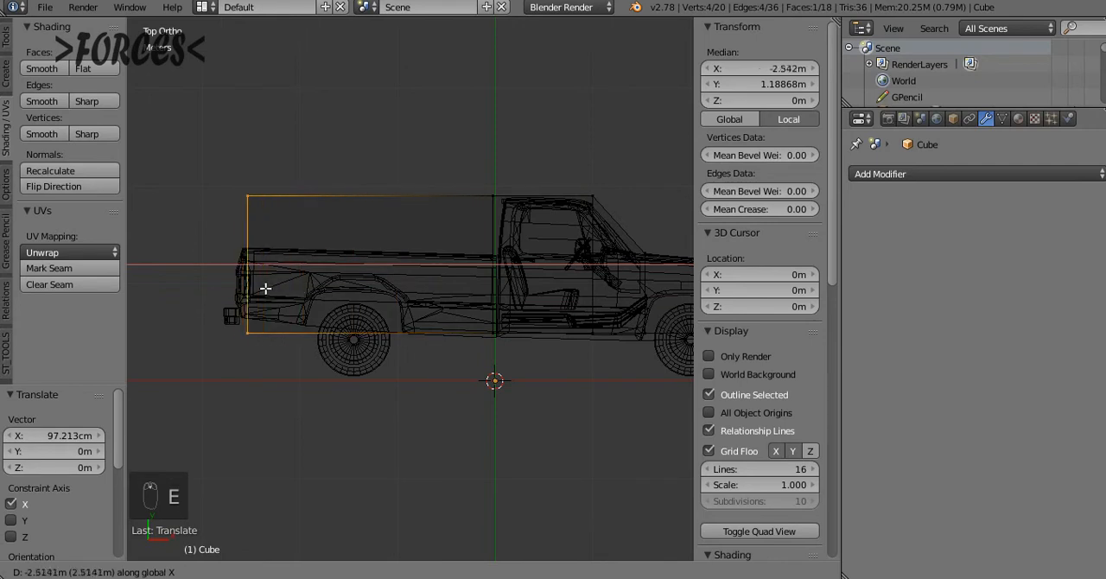
click(262, 288)
Raise the lower vertices at the box's rear end along Y to the level of the rear bumper
key(a)
key(b)
drag(215, 310, 254, 353)
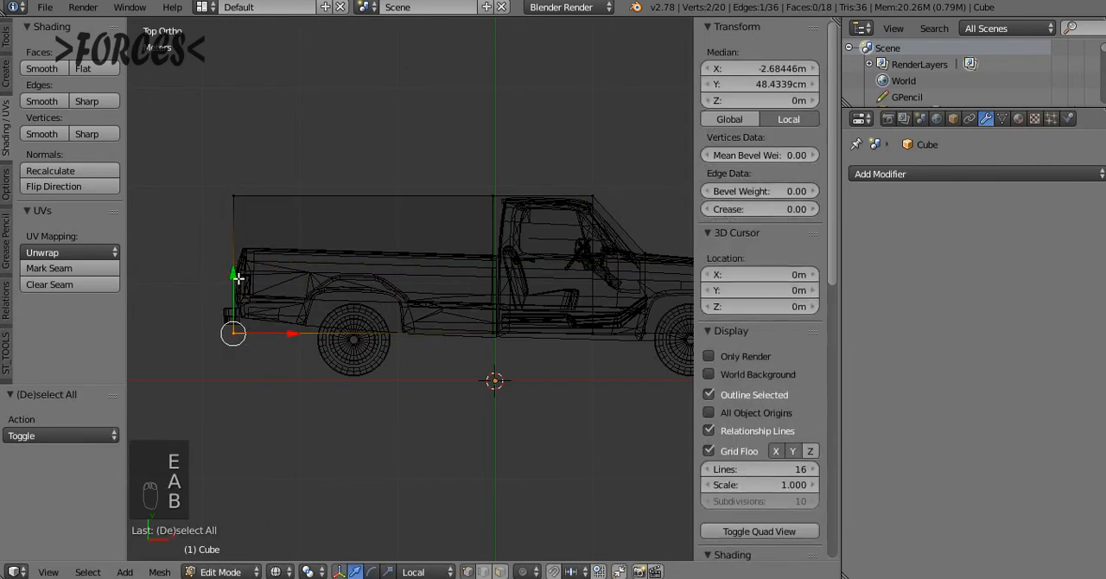
drag(237, 276, 242, 258)
Delete the two upper rear vertices of the box above the pickup bed
key(a)
key(b)
drag(216, 175, 251, 223)
key(Escape)
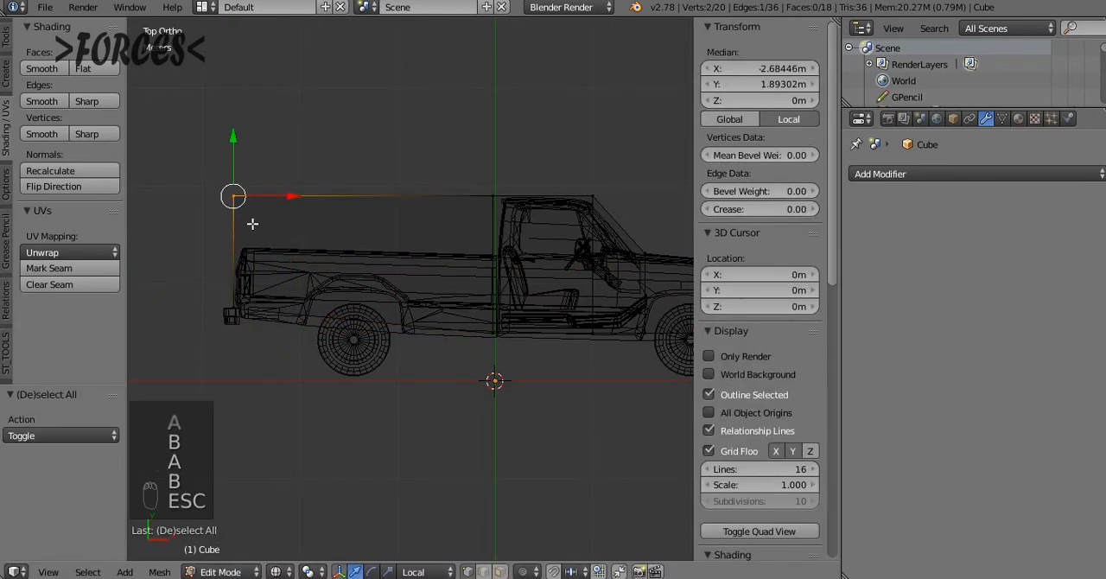
key(a)
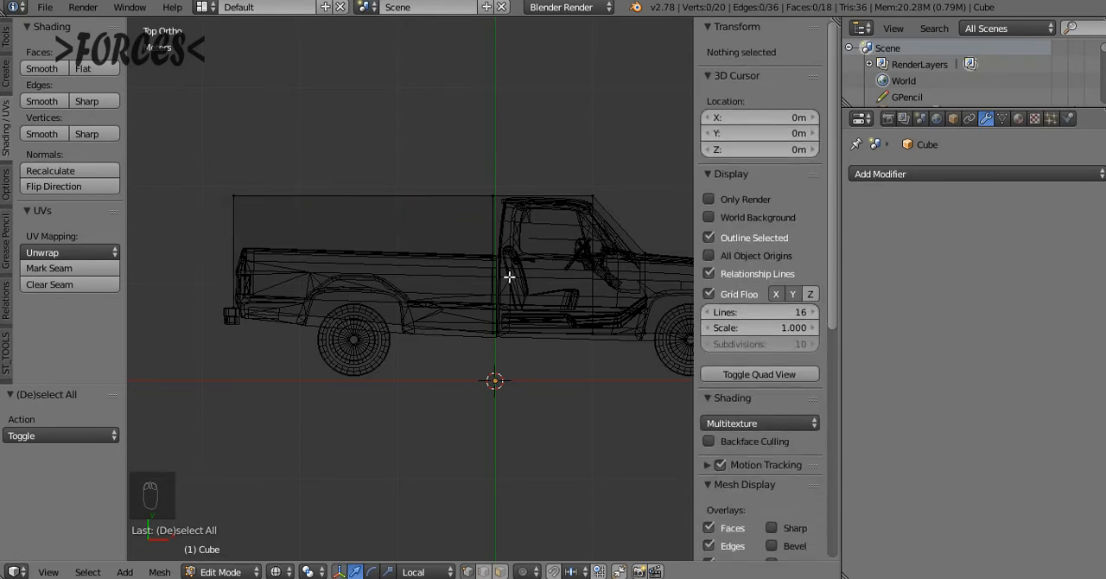
key(a)
key(a)
key(b)
drag(188, 173, 298, 240)
key(x)
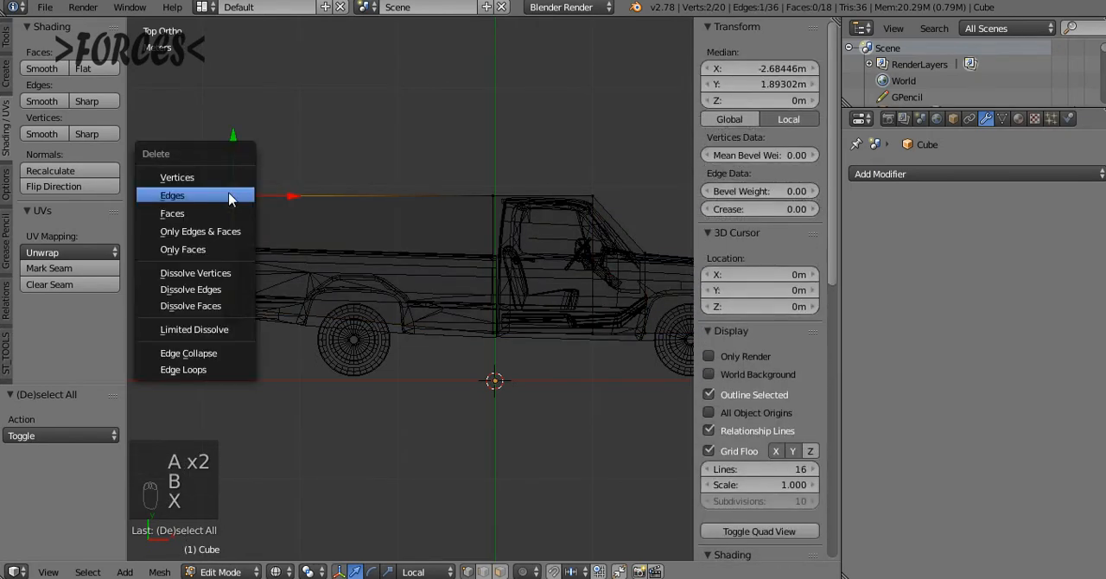
click(177, 177)
key(Escape)
Extrude the lower rear edge up about 70 cm along the tailgate and from there about 2.6 m along the bed's top to the cab
key(a)
key(a)
key(a)
key(c)
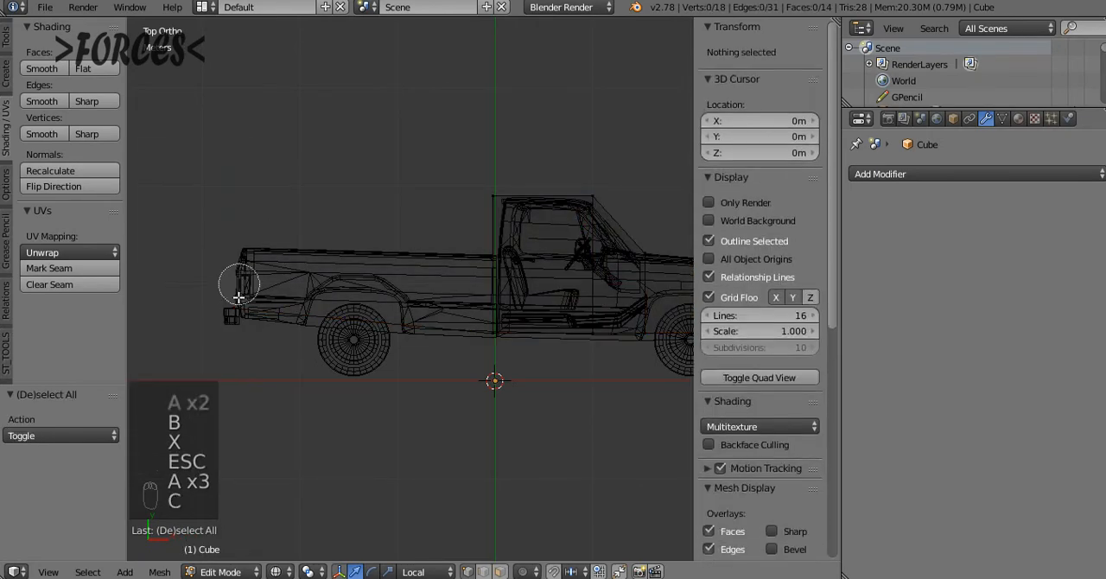
click(237, 307)
right_click(269, 316)
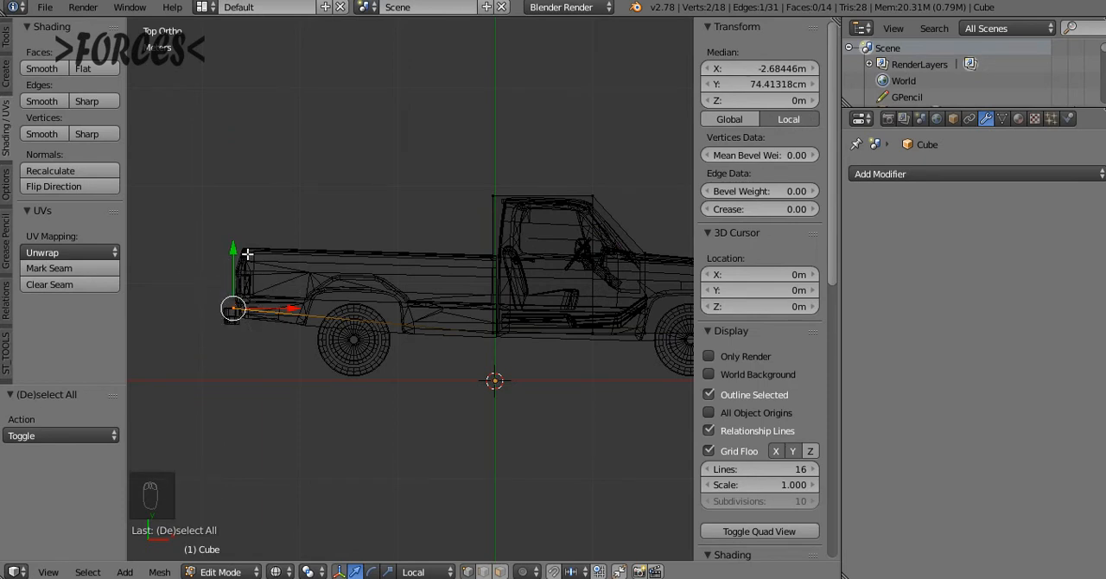
key(e)
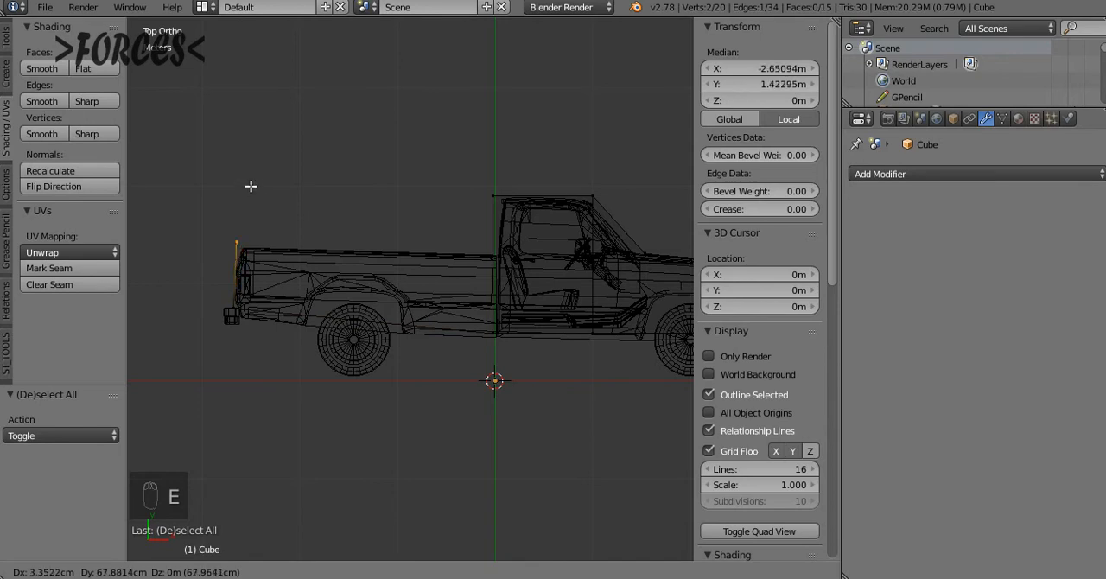
click(251, 183)
key(e)
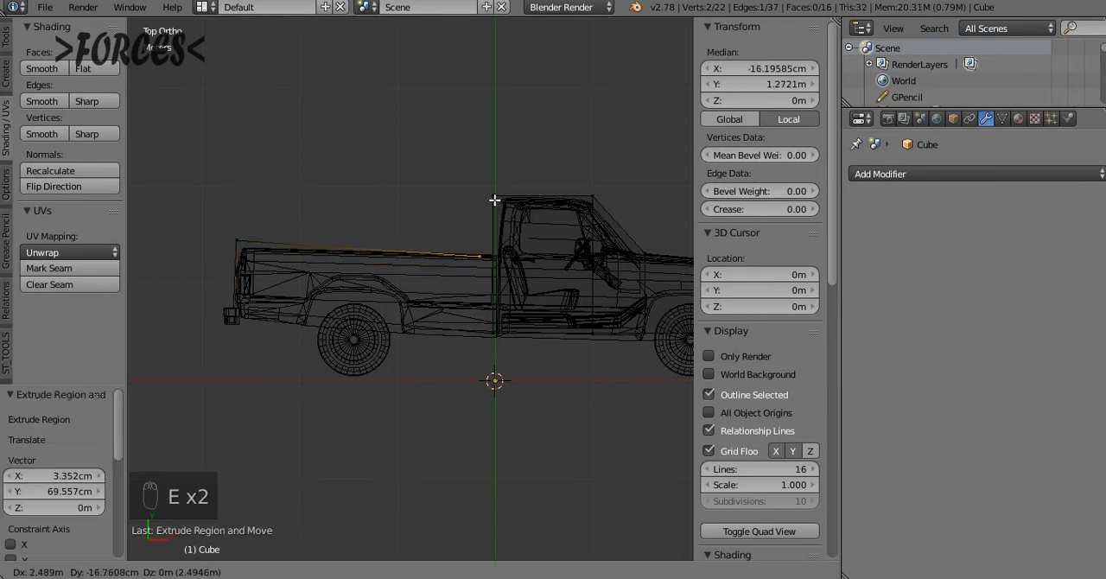
click(495, 198)
Fill the gap behind the cab with a face between the bed's front edge and the upper rear cab edge
key(c)
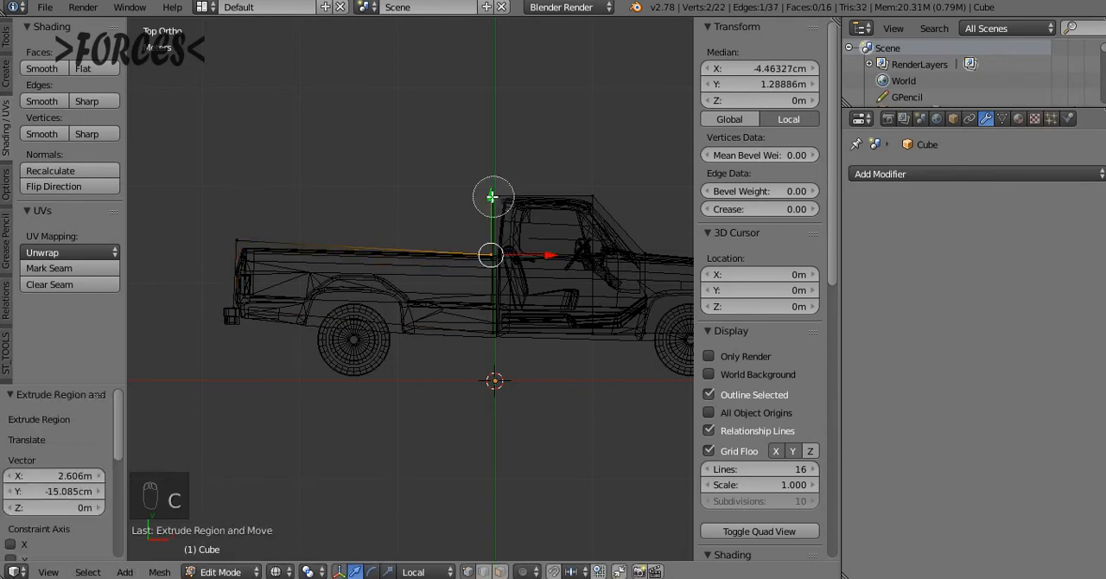
click(489, 197)
mouse_move(493, 226)
middle_down()
mouse_move(610, 175)
mouse_move(407, 259)
mouse_move(361, 209)
middle_up()
key(f)
key(z)
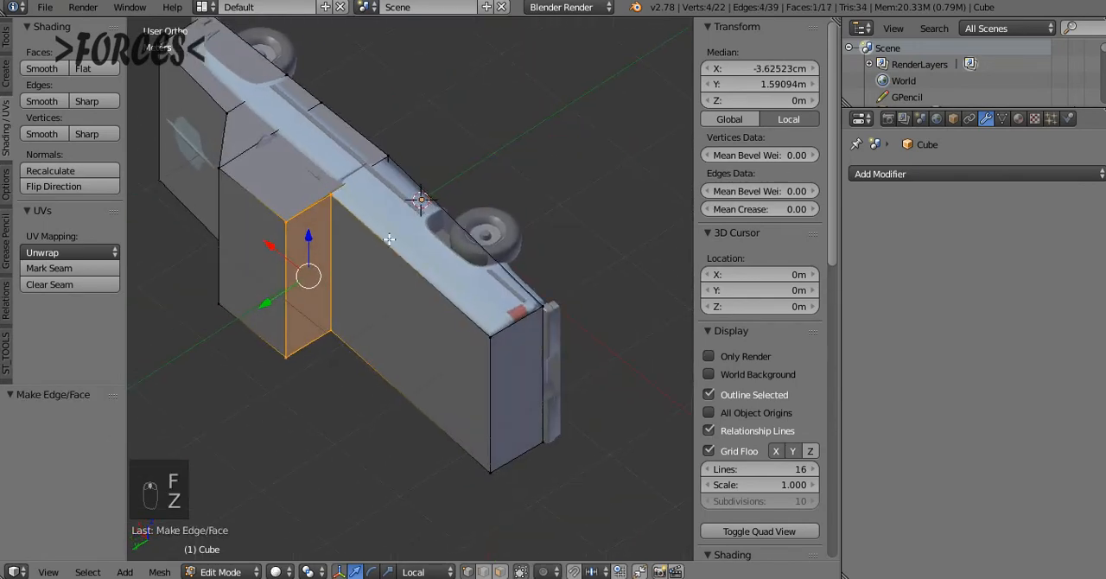
Fill the open bed side at Z 1 m with a face through its four corner vertices
key(a)
key(z)
key(c)
click(339, 197)
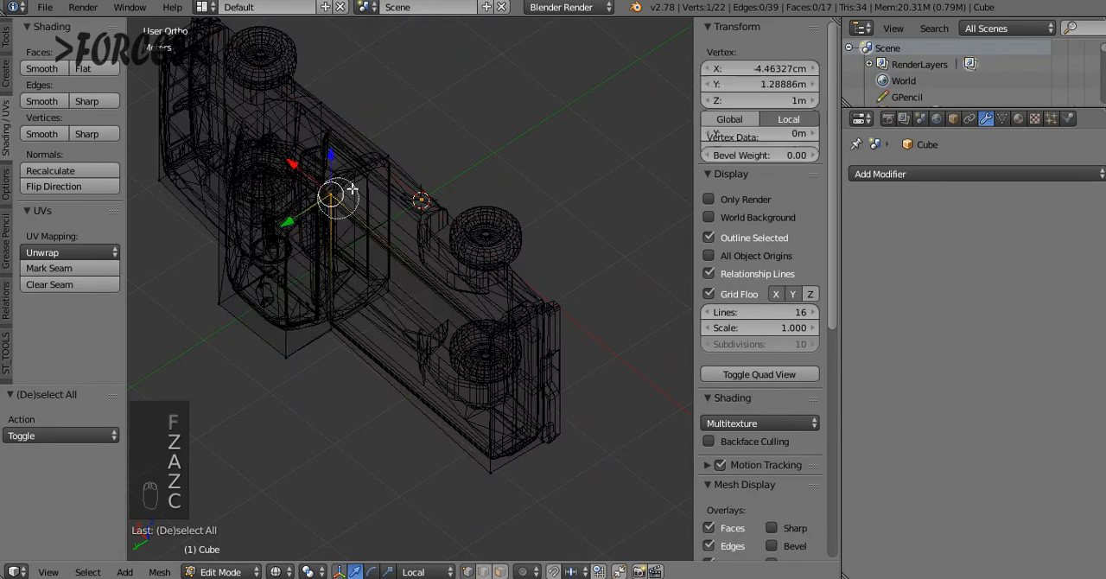
click(388, 159)
click(492, 318)
right_click(489, 320)
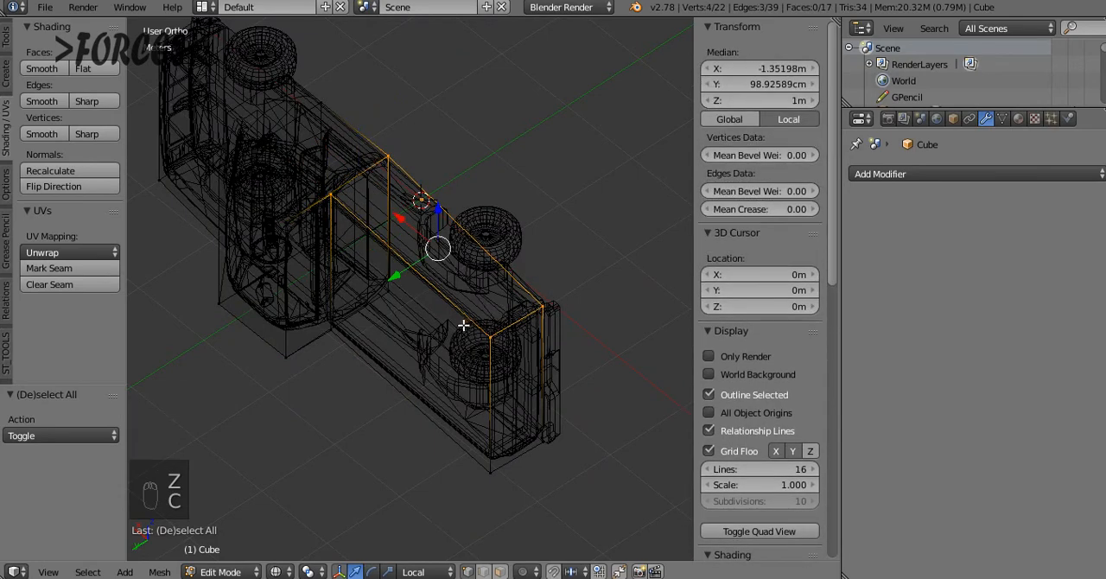
key(f)
Fill the opposite open bed side at Z -1 m with a face through its four corners and clear the selection
key(a)
key(c)
click(332, 326)
click(388, 294)
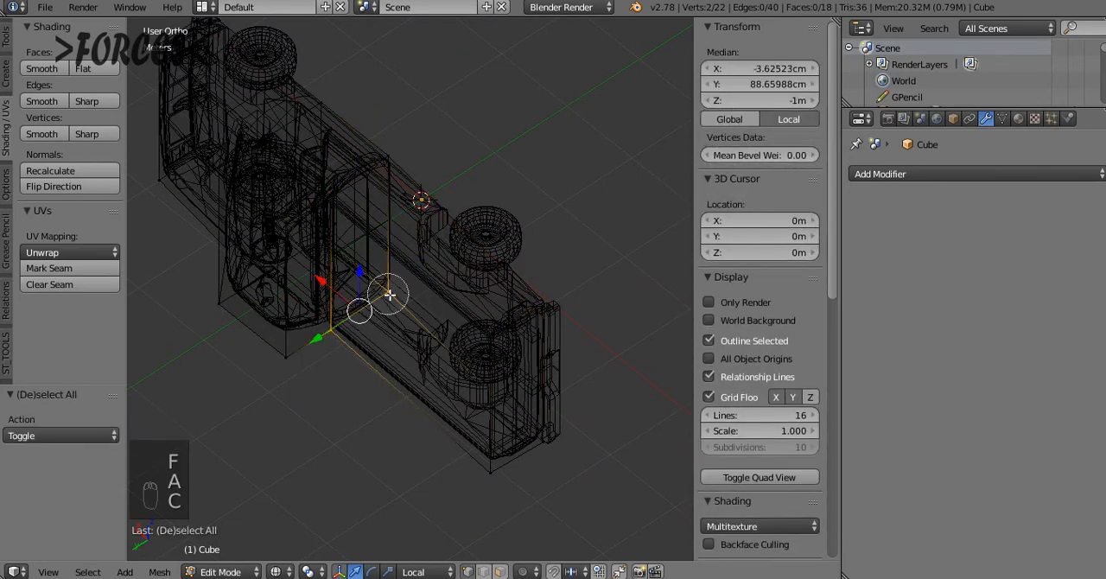
click(491, 473)
click(551, 442)
right_click(551, 439)
key(f)
key(a)
Compare the box's outline with the truck in front and top views, checking the junction between bed and cab
key(KP_1)
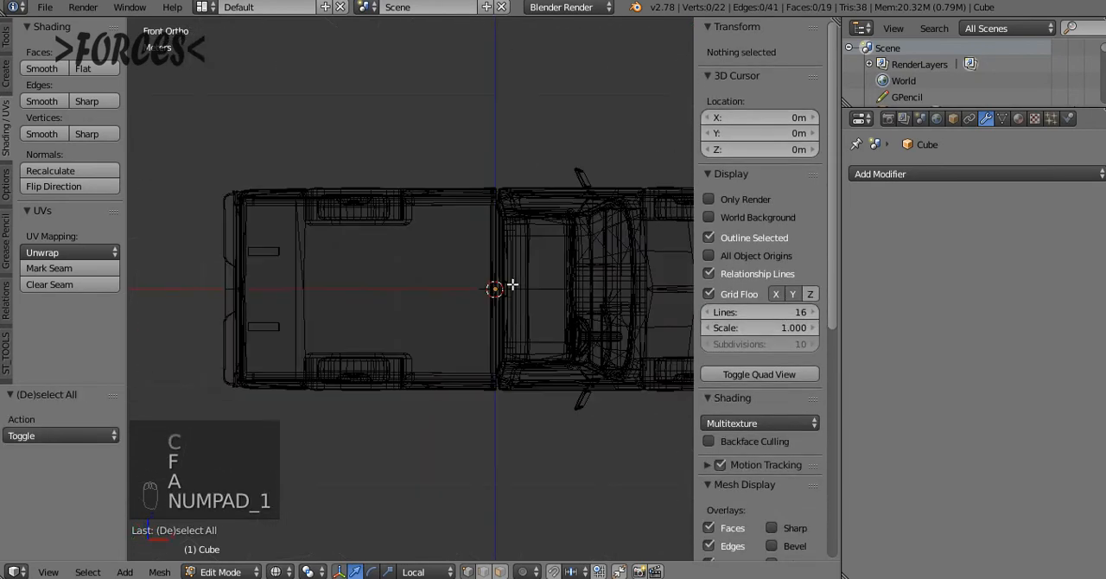
key(KP_7)
key(z)
key(z)
key(z)
key(z)
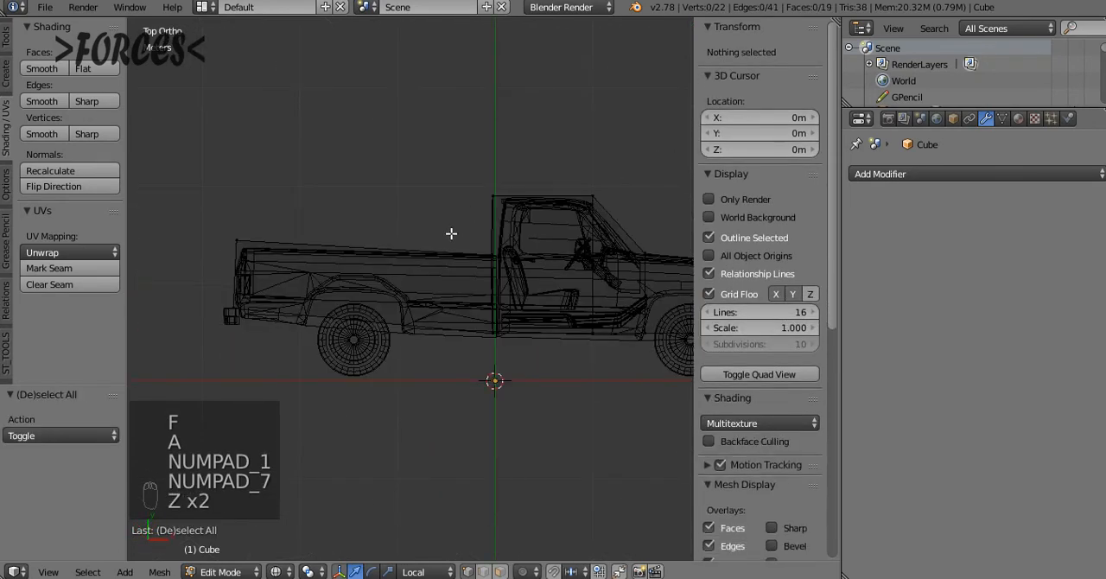
key(a)
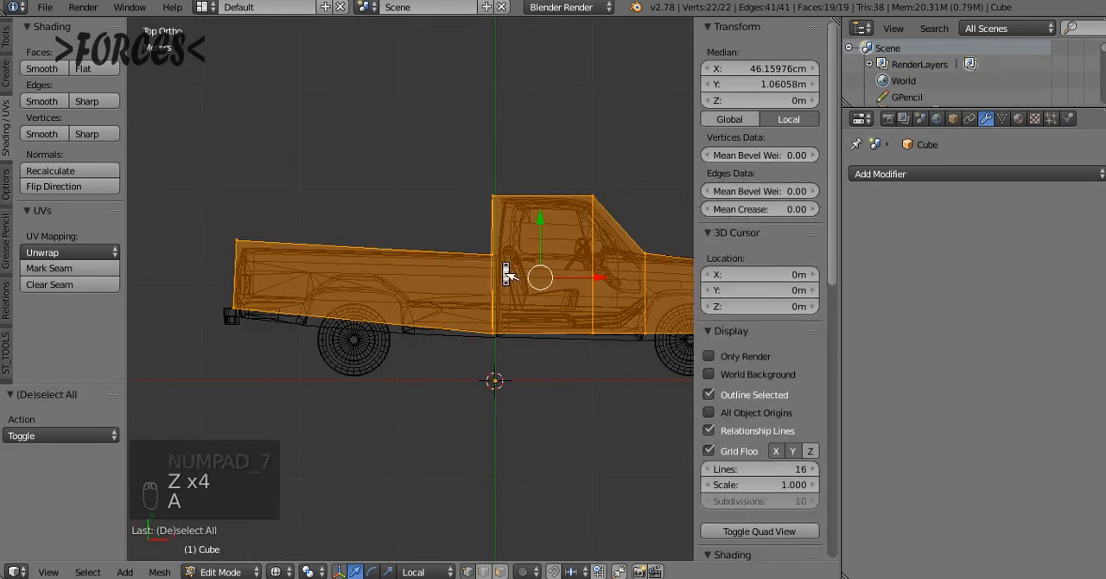
scroll(508, 275, up, 5)
key(a)
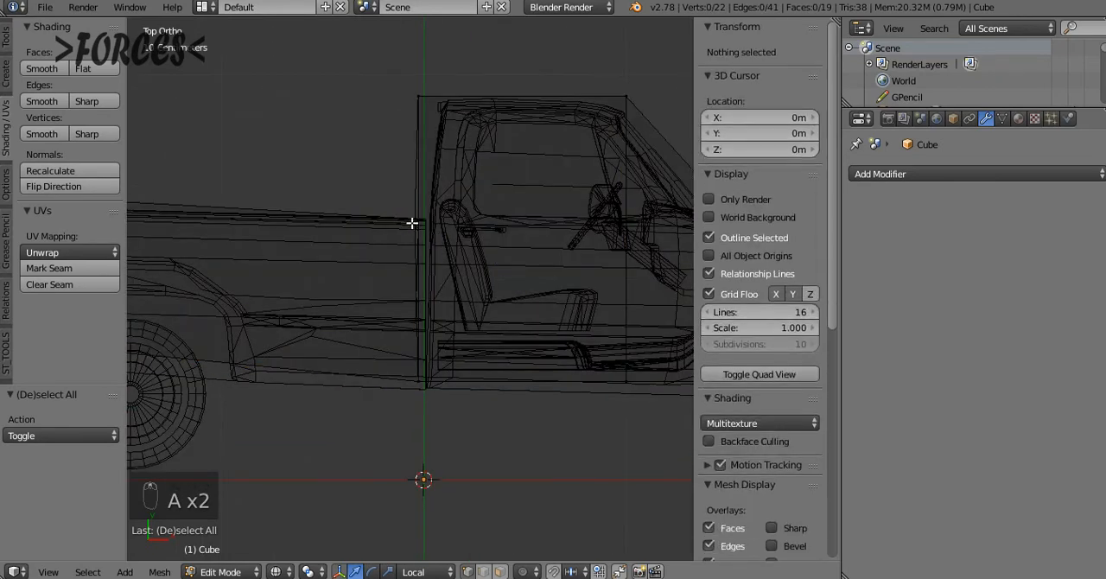
Align the six vertices at the back of the cab into one vertical line by scaling them to 0 along X
key(b)
drag(385, 66, 449, 440)
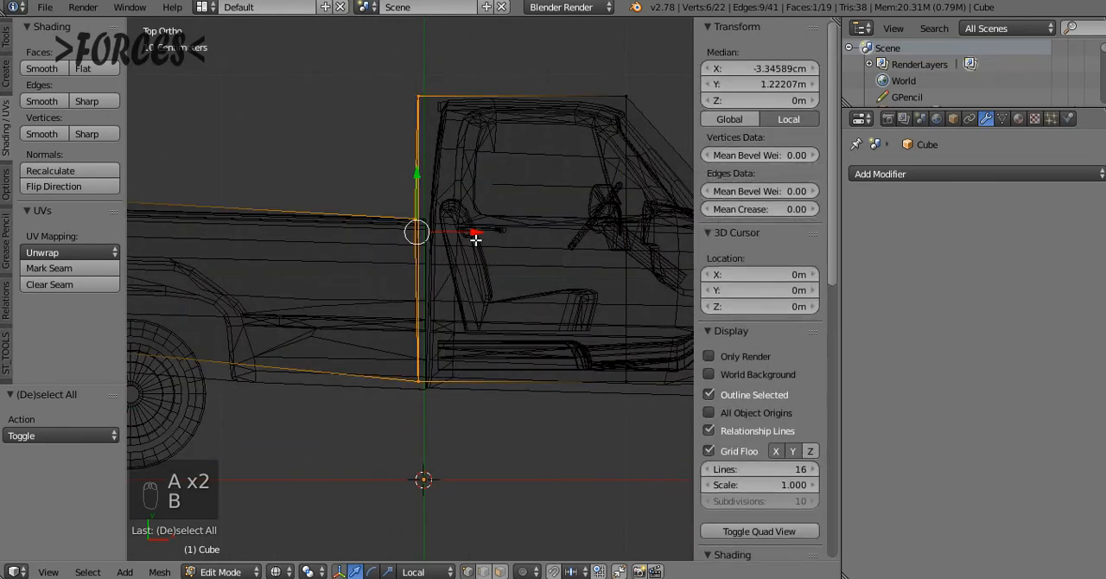
key(b)
drag(383, 51, 457, 394)
key(s)
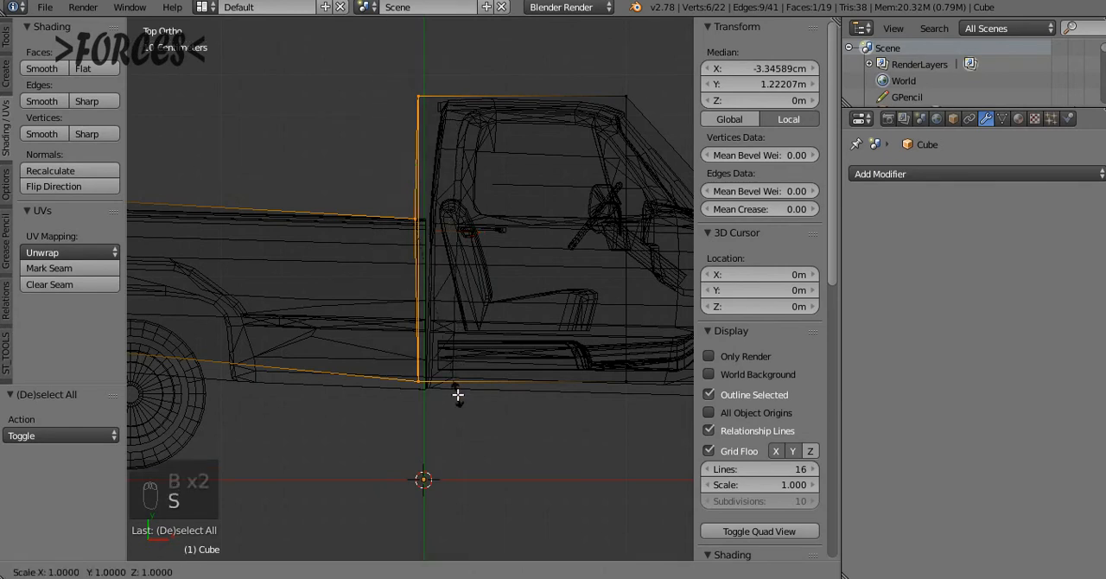
key(x)
key(0)
key(Return)
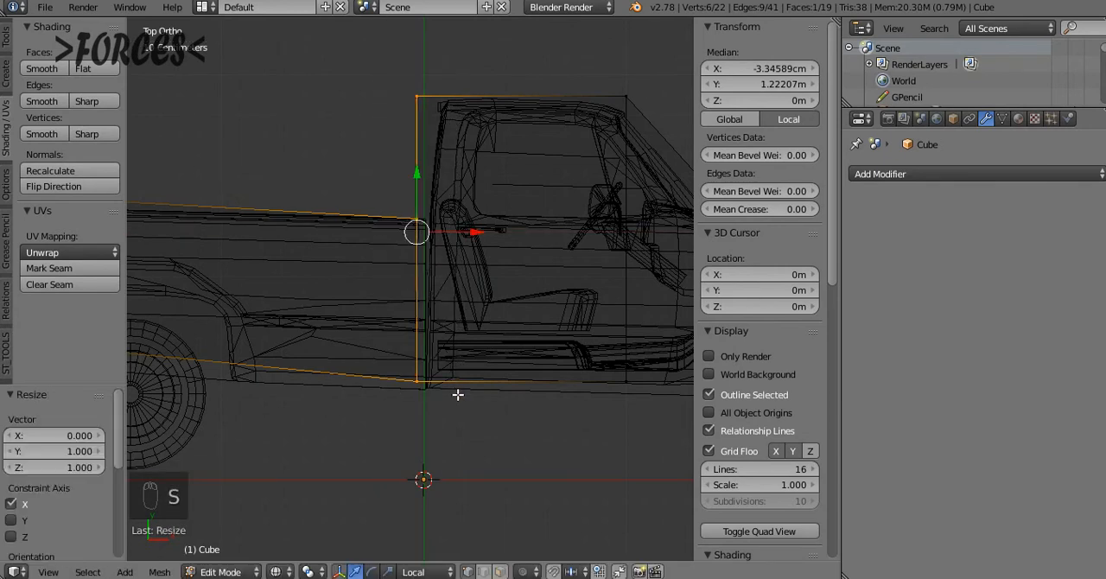
Try to merge duplicate vertices across the whole box with Remove Doubles in shaded view, and clear the selection
mouse_move(337, 282)
middle_down()
mouse_move(432, 262)
mouse_move(444, 240)
middle_up()
key(z)
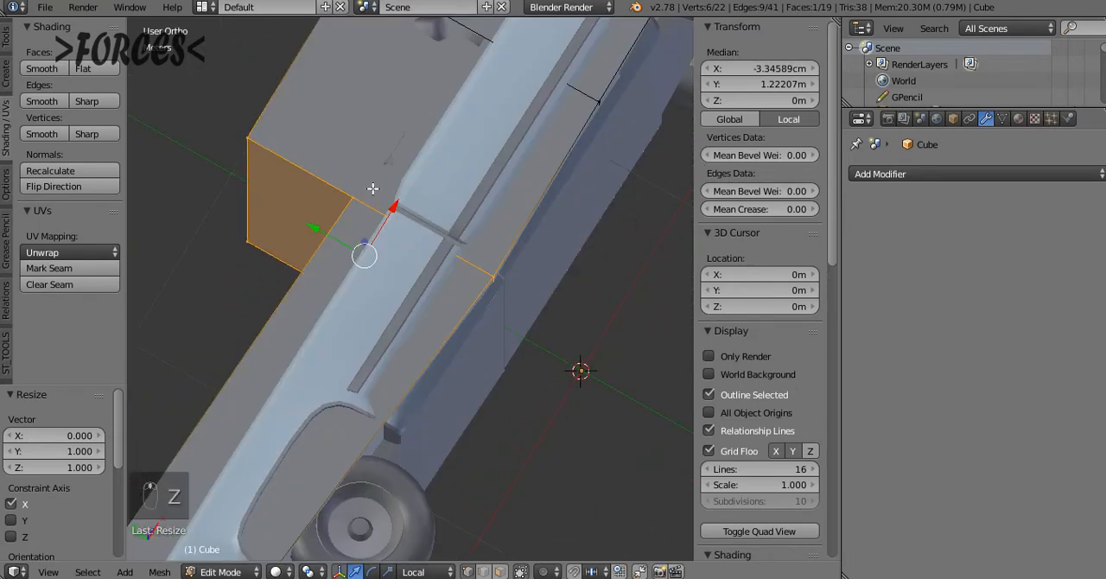
key(a)
key(a)
key(a)
key(w)
click(374, 191)
key(a)
right_click(354, 196)
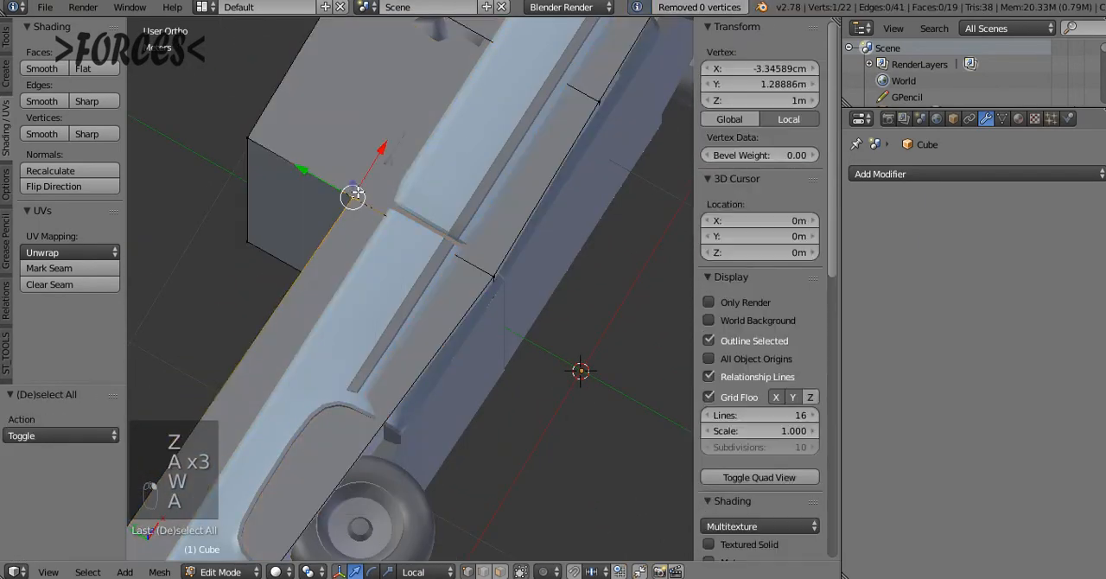
scroll(360, 262, down, 2)
key(a)
Add one lengthwise loop cut around the cab and hood section, sliding it slightly to a factor of about 0.13
key(ctrl+r)
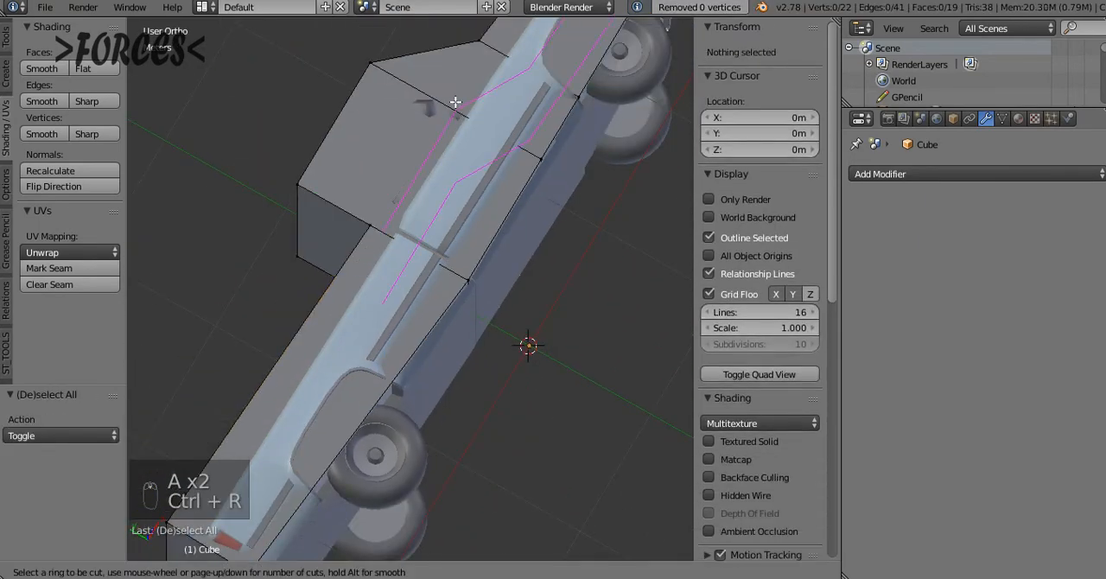
right_click(474, 47)
key(ctrl+r)
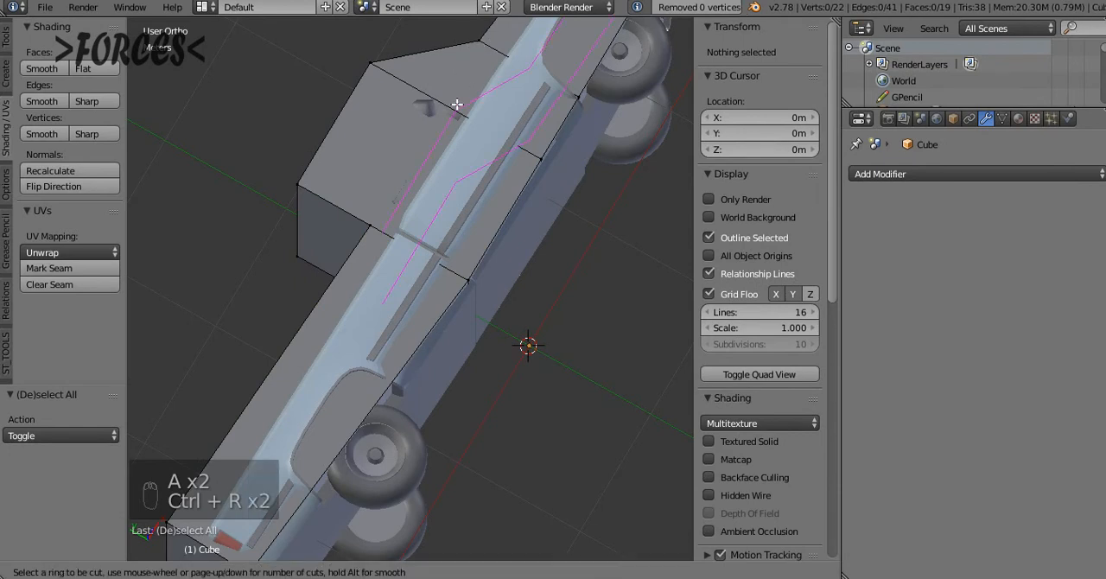
click(451, 103)
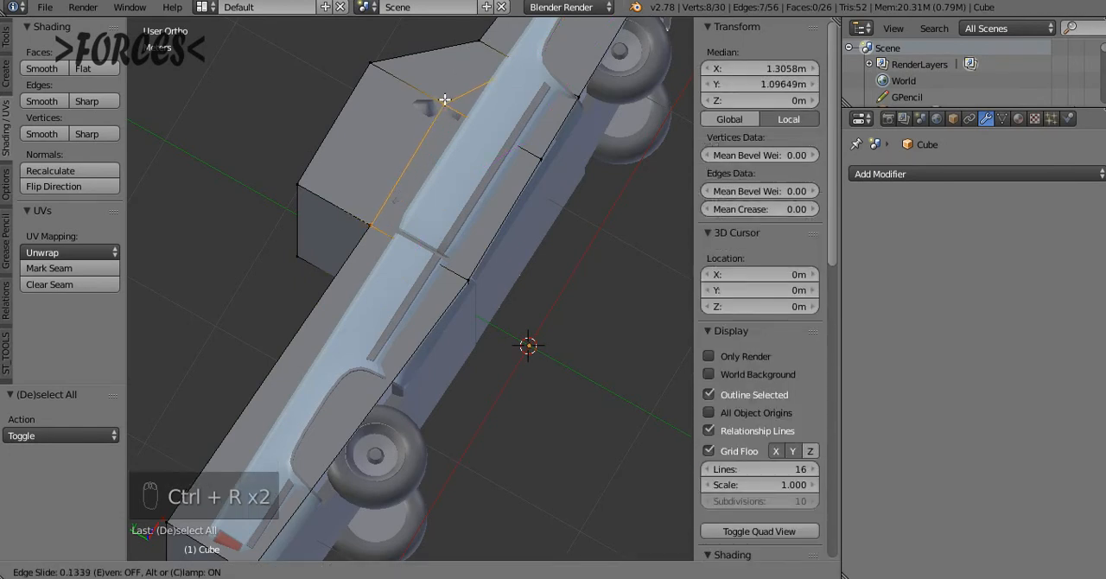
click(444, 100)
middle_drag(446, 104, 495, 121)
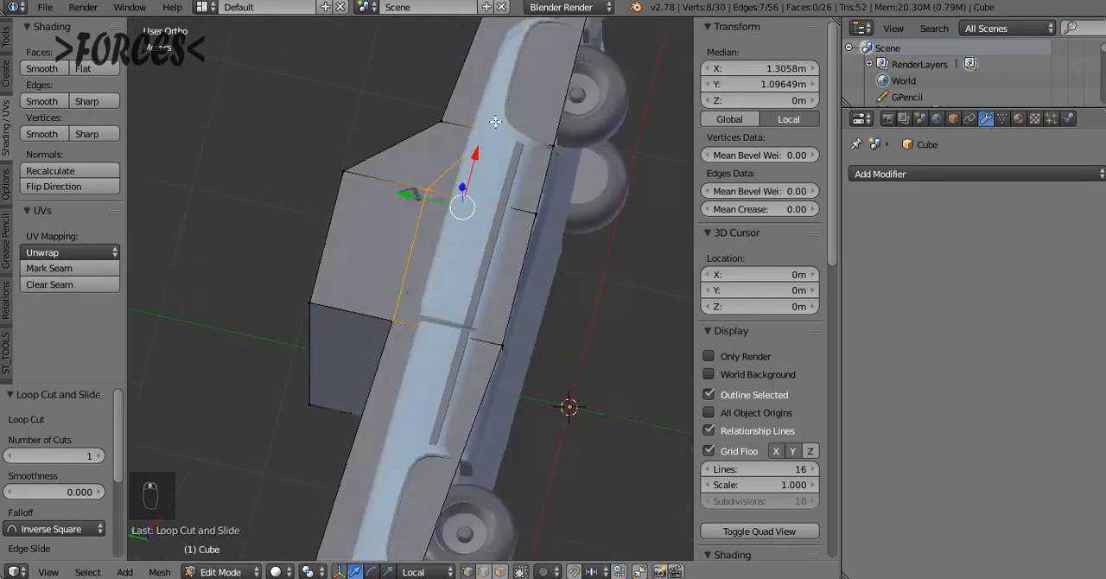
Try Remove Doubles on all vertices of the loop-cut box in wireframe, and clear the selection
key(z)
key(KP_7)
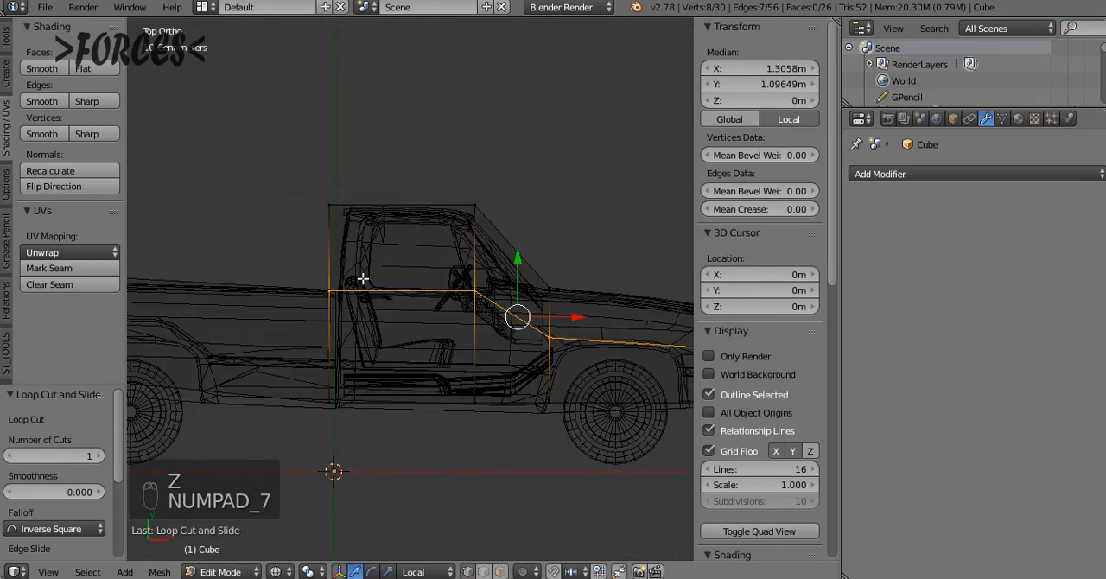
key(a)
key(a)
key(a)
key(a)
key(w)
click(329, 249)
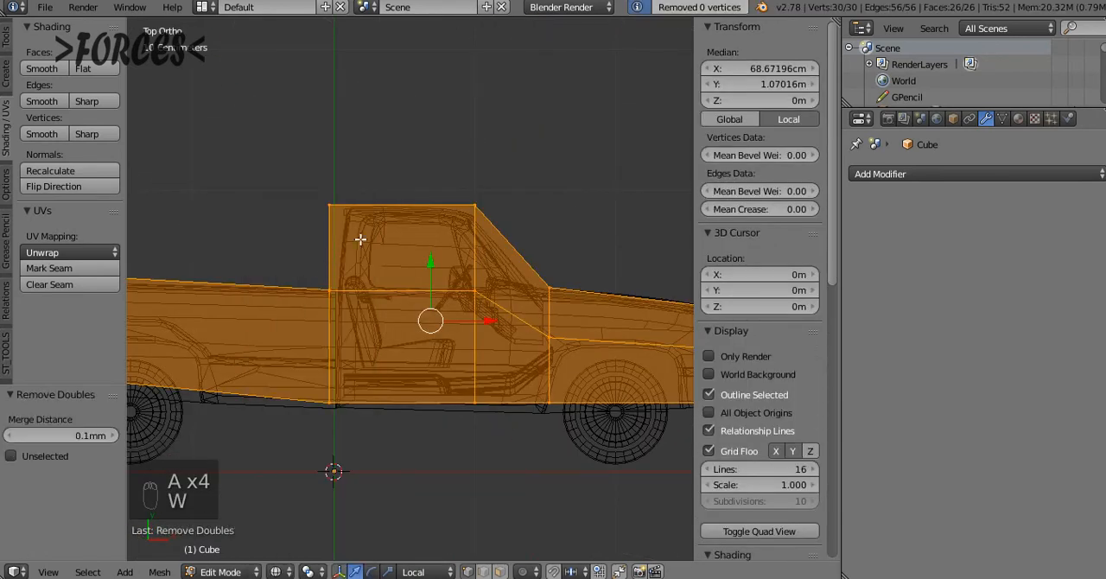
middle_drag(361, 237, 383, 242)
key(a)
Collapse the two nearly coincident vertices at the cab's rear corner at Z 1 m by scaling them to 0
right_click(382, 234)
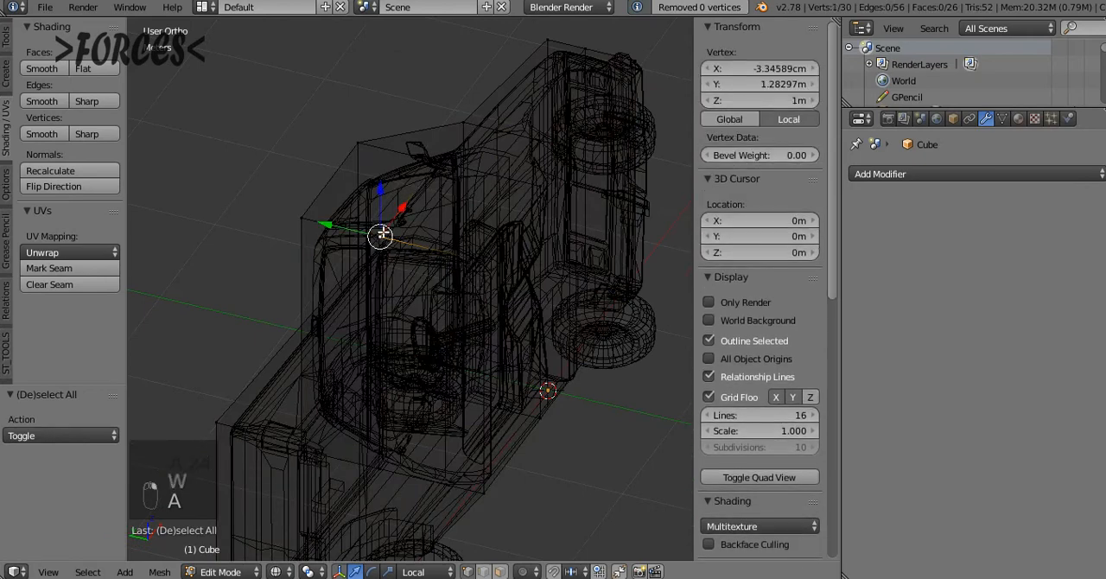
key(c)
key(s)
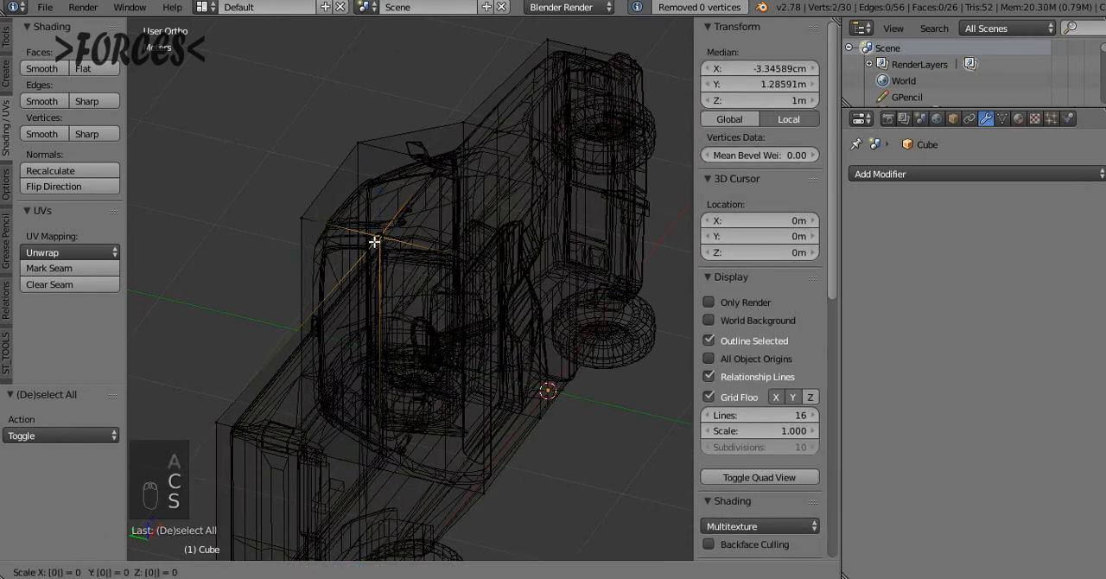
key(Return)
Collapse the matching vertex pair at the cab's rear corner at Z -1 m by scaling it to 0
key(a)
key(c)
click(380, 468)
right_click(380, 471)
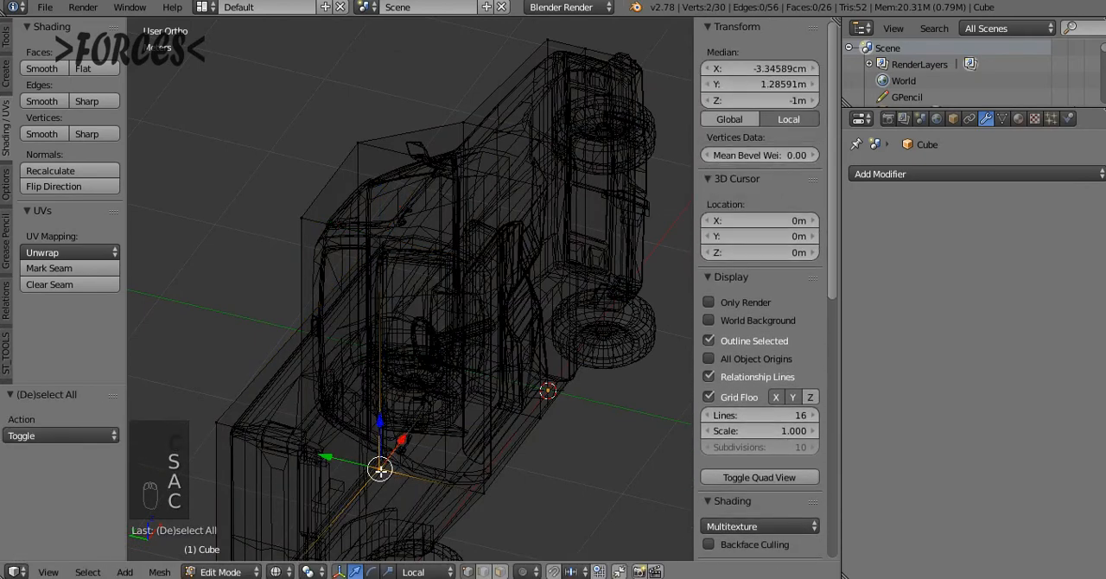
key(s)
key(0)
key(Return)
Merge the collapsed vertex pairs by running Remove Doubles on the whole box, and clear the selection
key(a)
key(a)
key(a)
key(w)
click(438, 207)
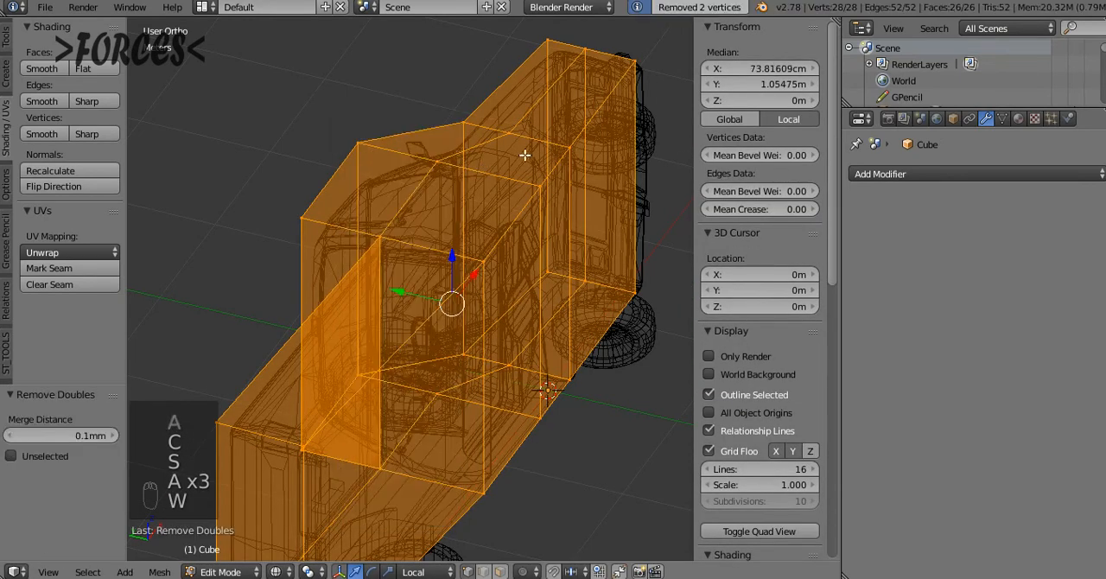
key(a)
Edge-slide the four loop-cut vertices along the hood and front end up to the hood's top edge, factor -1.000
key(KP_7)
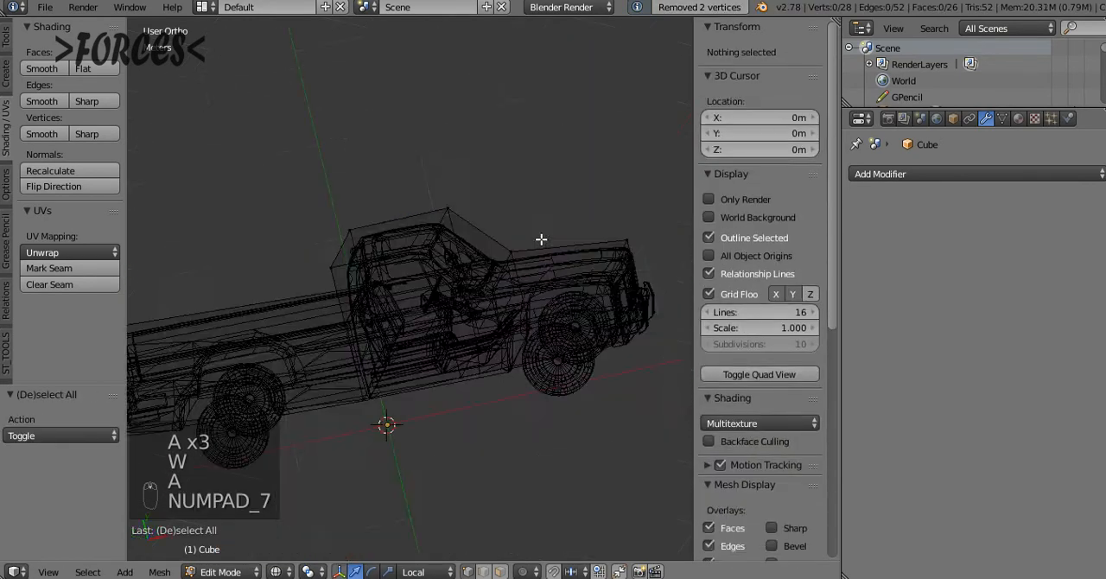
key(z)
key(z)
key(a)
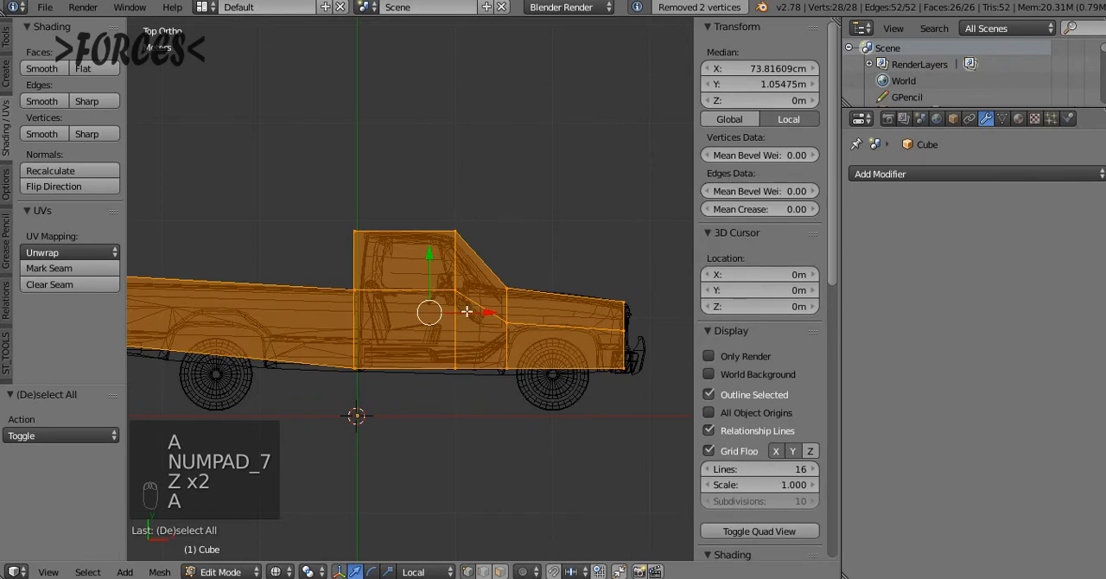
key(a)
key(a)
key(a)
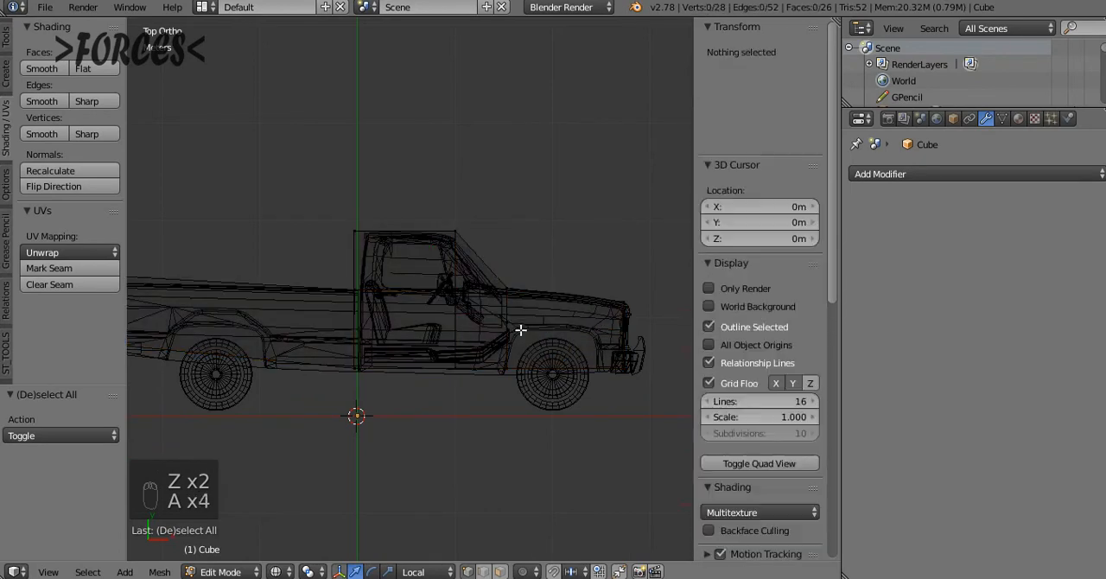
key(c)
mouse_move(520, 330)
mouse_down()
mouse_move(506, 324)
mouse_move(618, 330)
mouse_up()
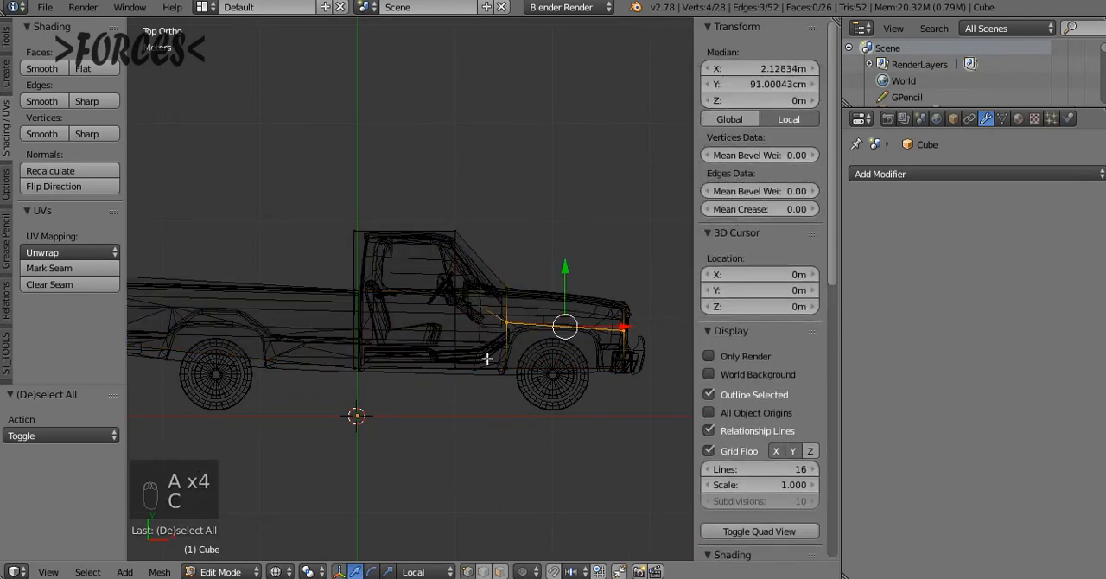
middle_drag(484, 364, 429, 308)
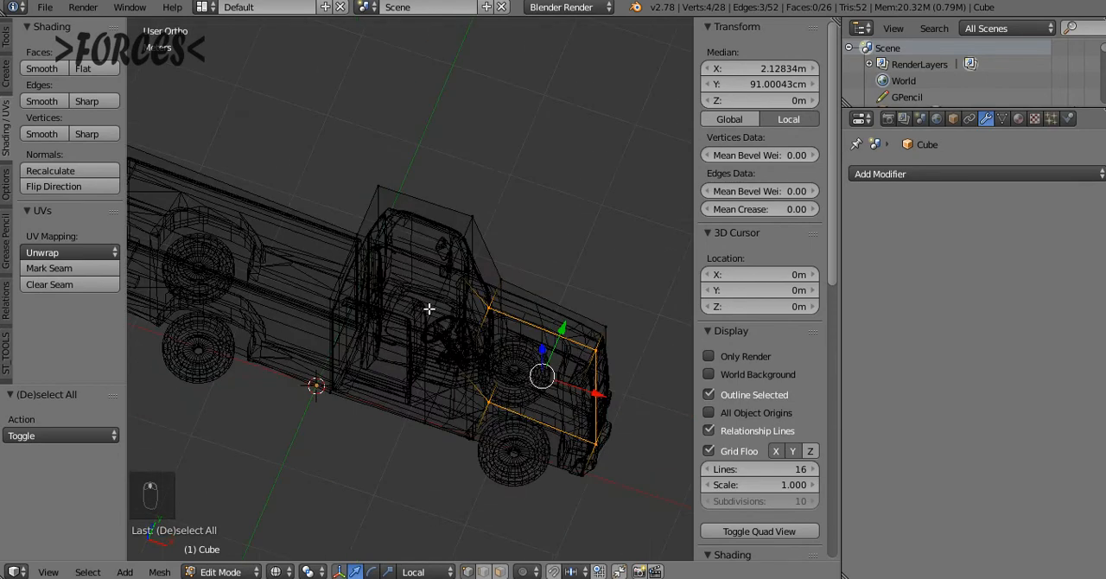
middle_drag(496, 322, 430, 344)
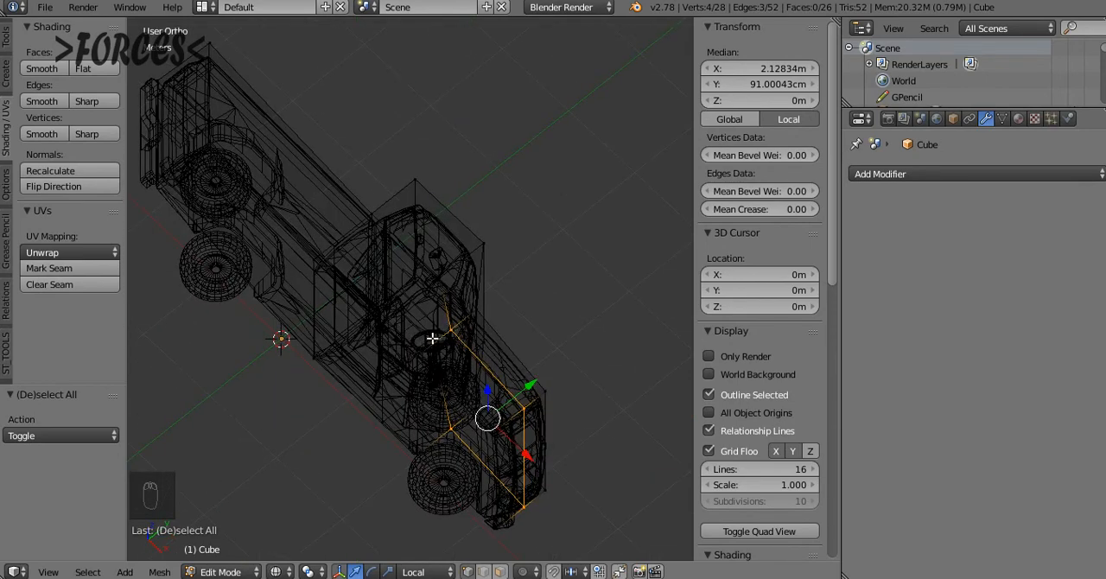
key(g)
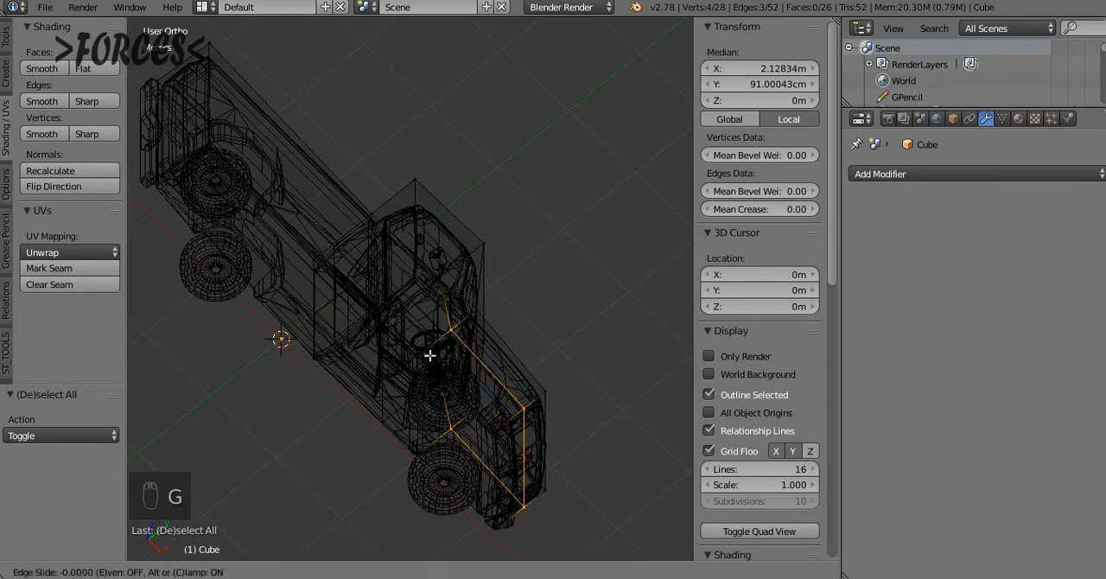
key(g)
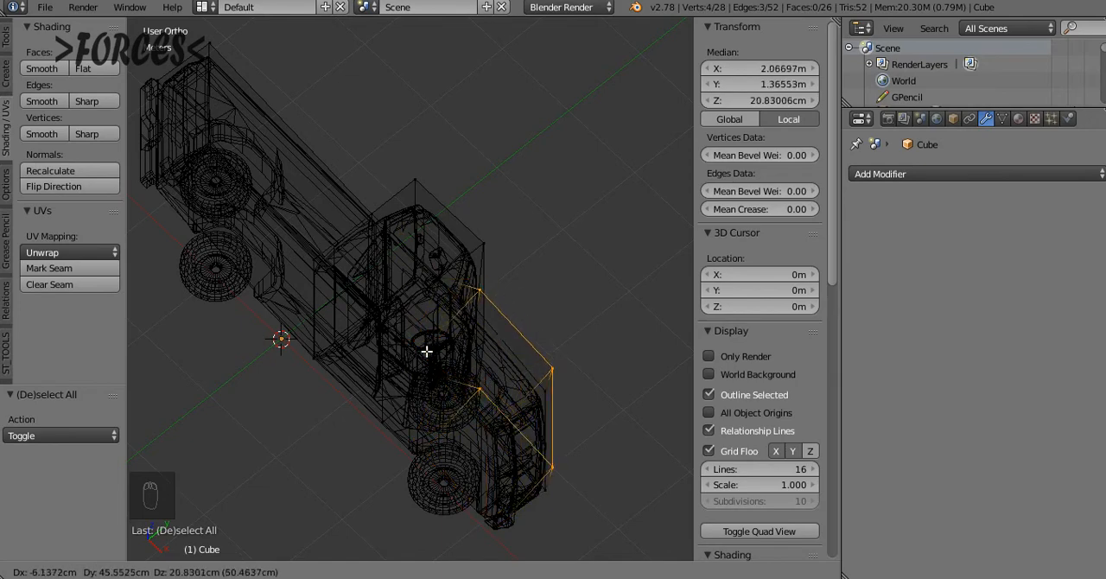
key(g)
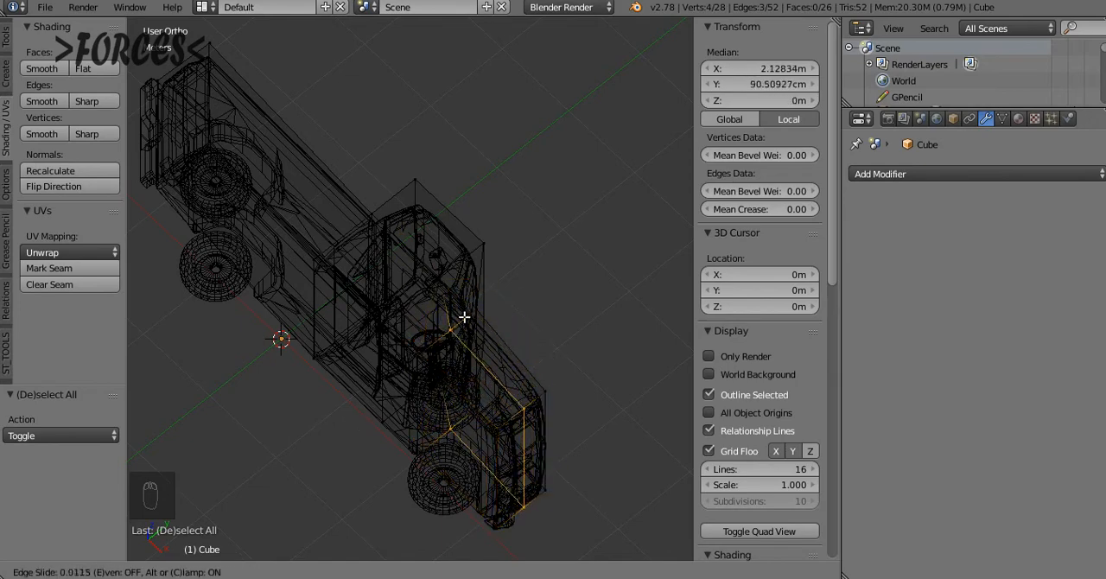
click(513, 307)
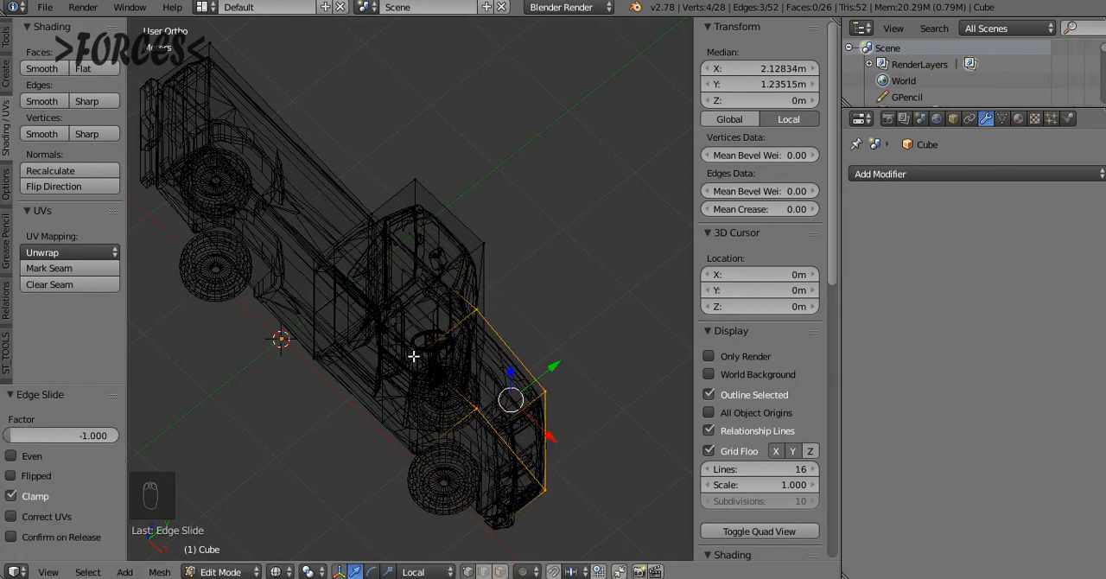
Merge the overlapping hood vertices by running Remove Doubles on the whole box, and return to Object Mode
key(z)
key(a)
key(a)
key(a)
key(w)
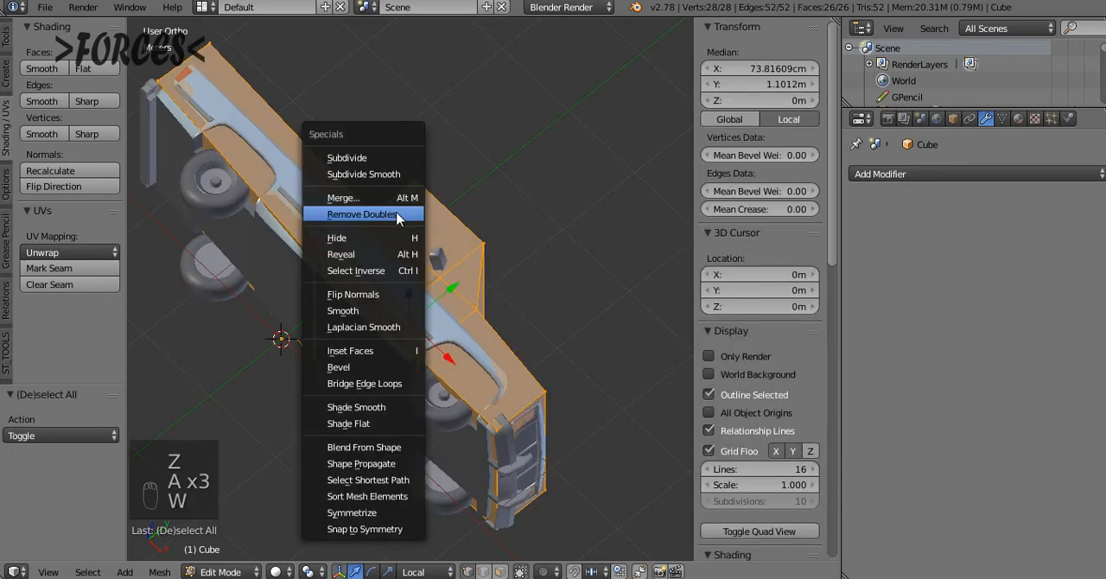
click(400, 217)
key(a)
key(Tab)
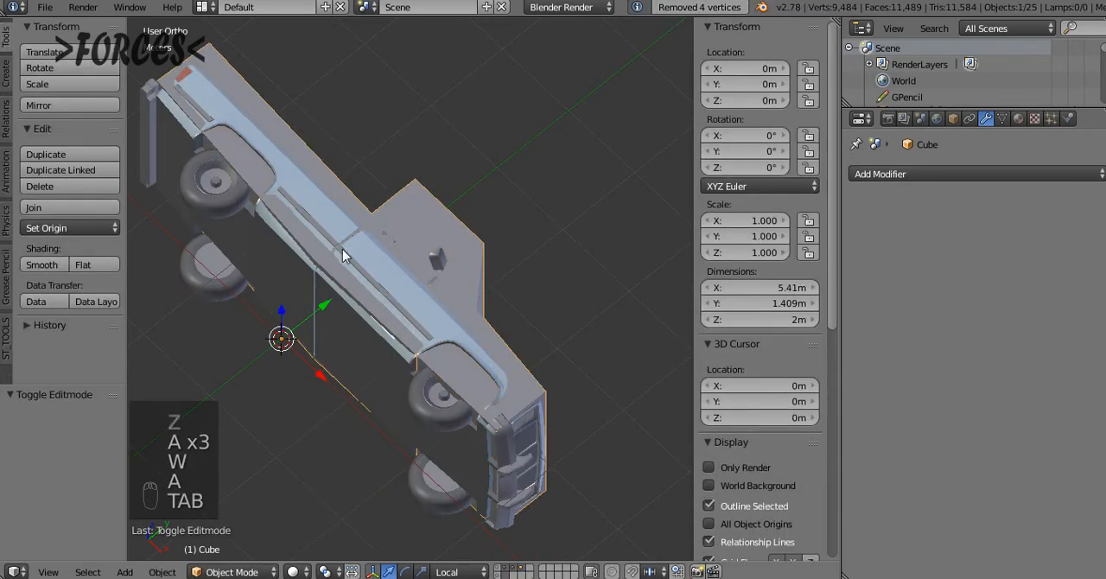
Collapse the Display and Shading sections beneath Item, and rename the box hull object to Chassi_cdt
key(KP_8)
key(z)
middle_drag(348, 290, 495, 244)
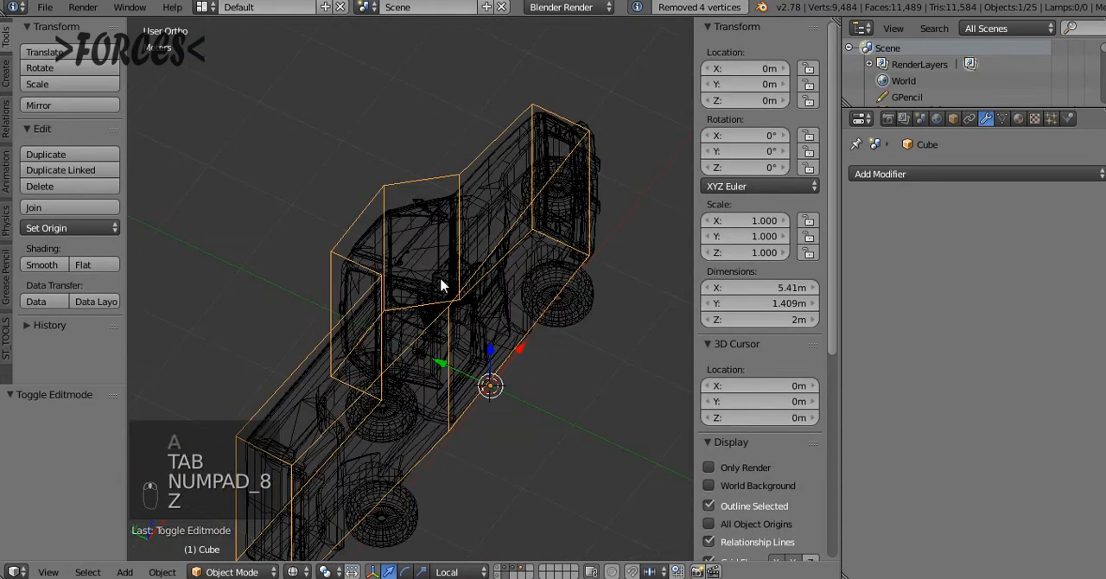
key(KP_7)
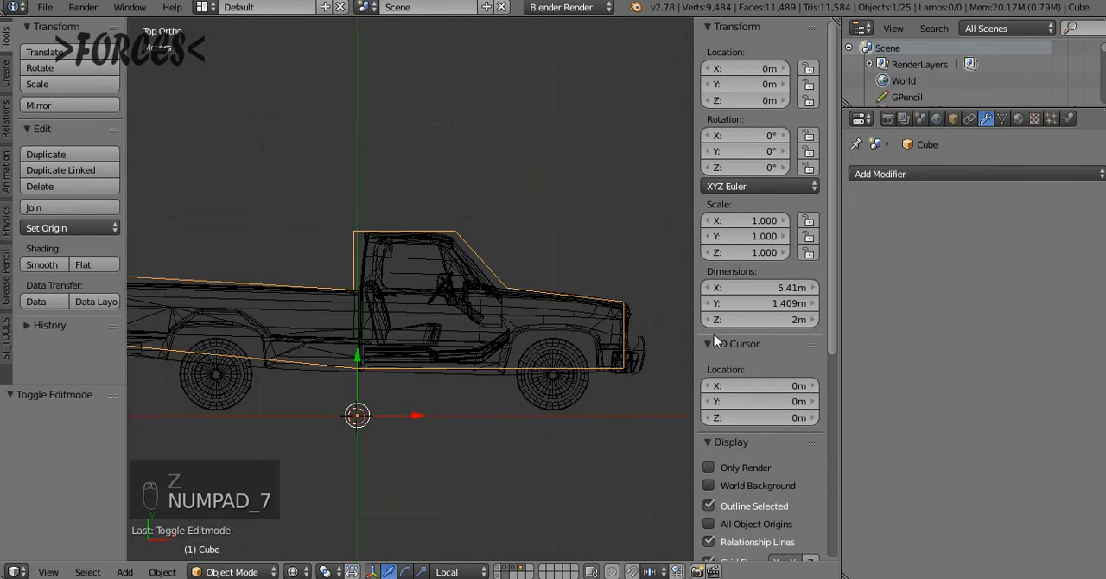
key(a)
key(a)
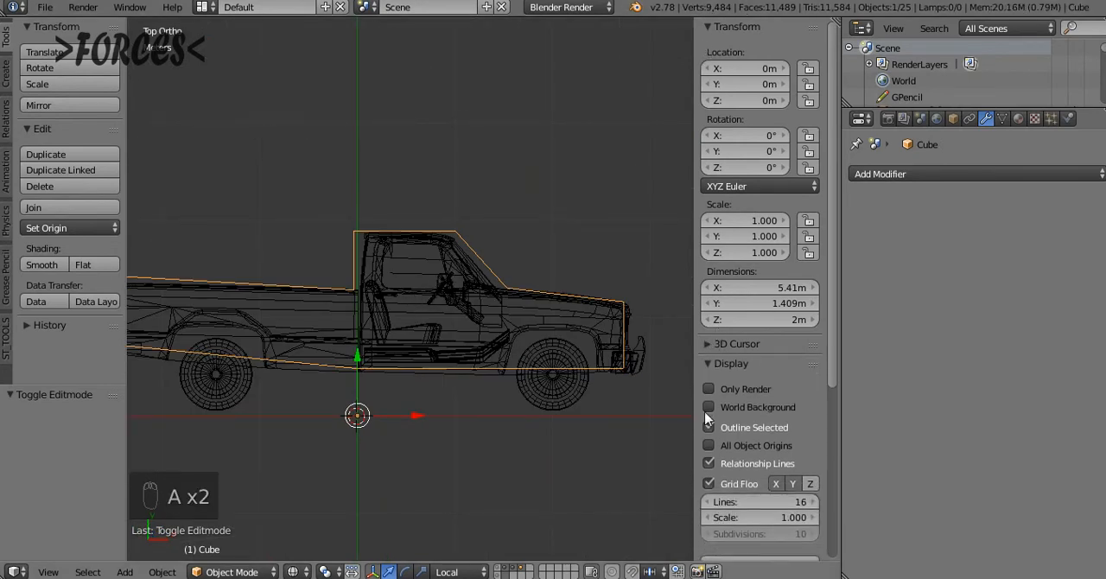
key(a)
key(a)
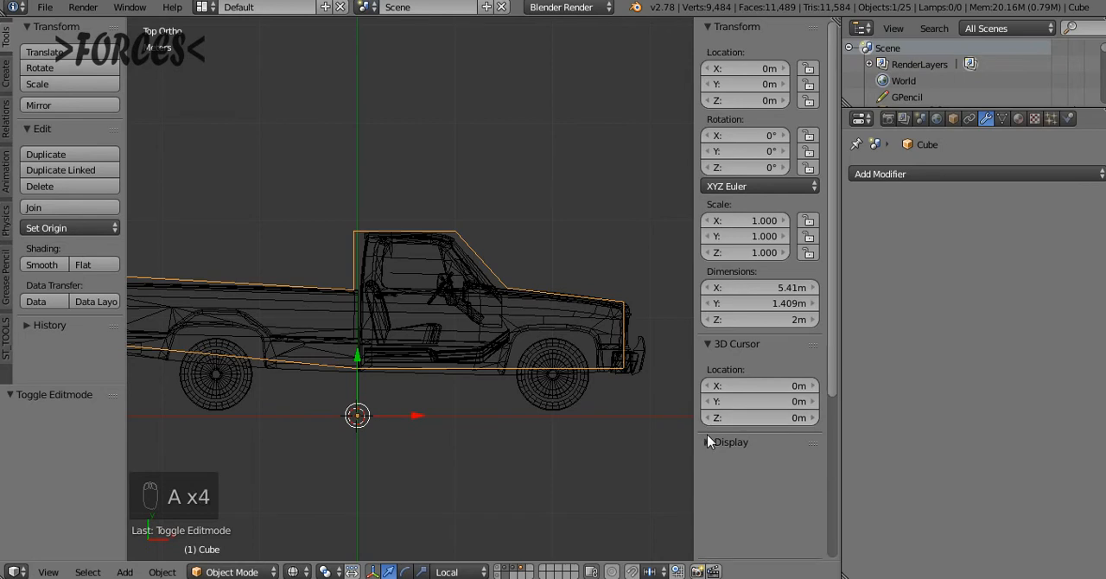
scroll(784, 440, down, 2)
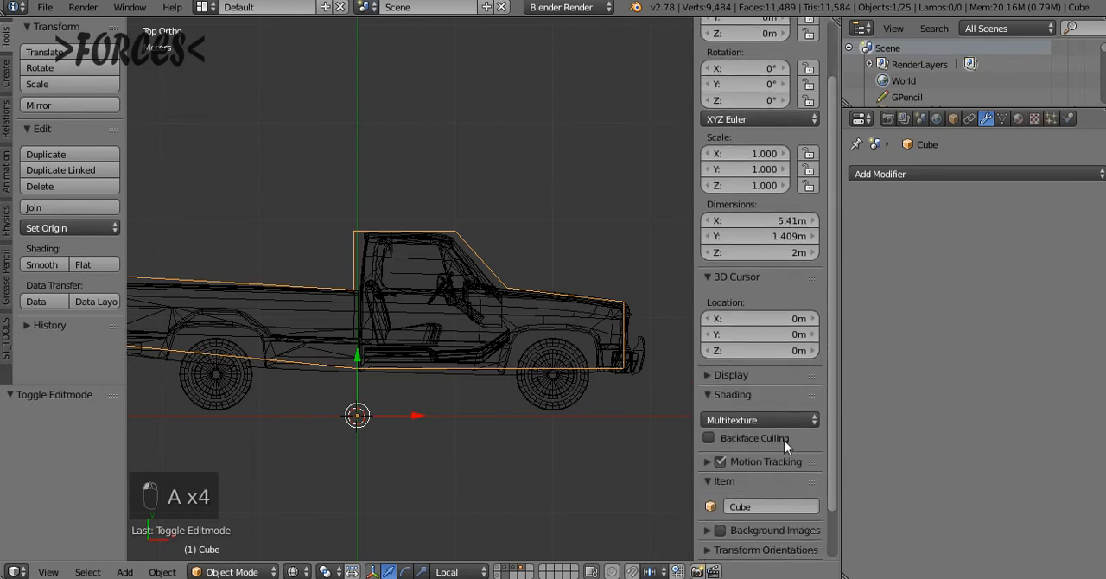
key(a)
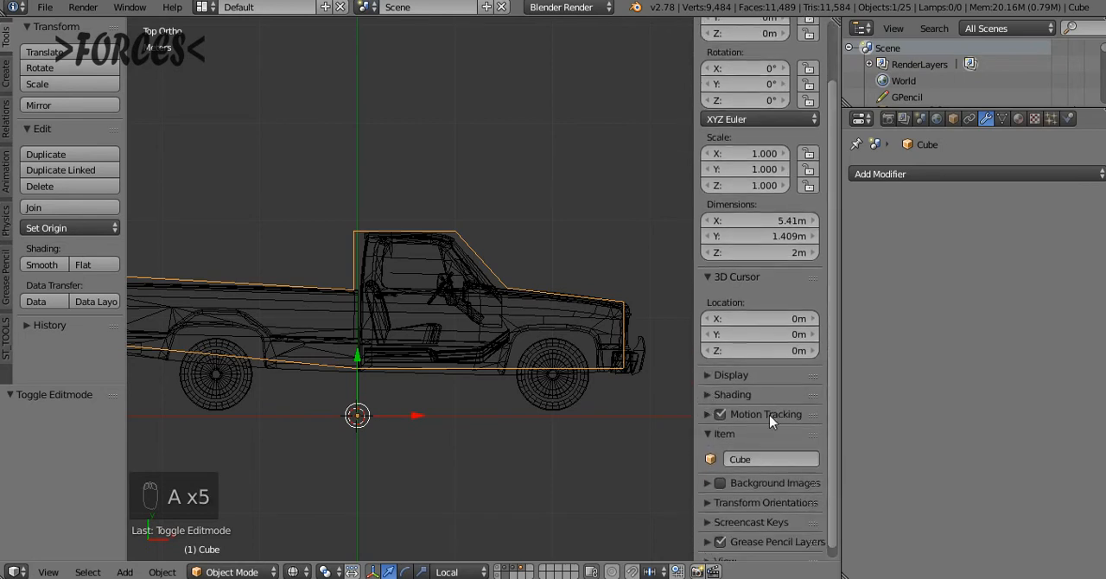
drag(812, 437, 818, 379)
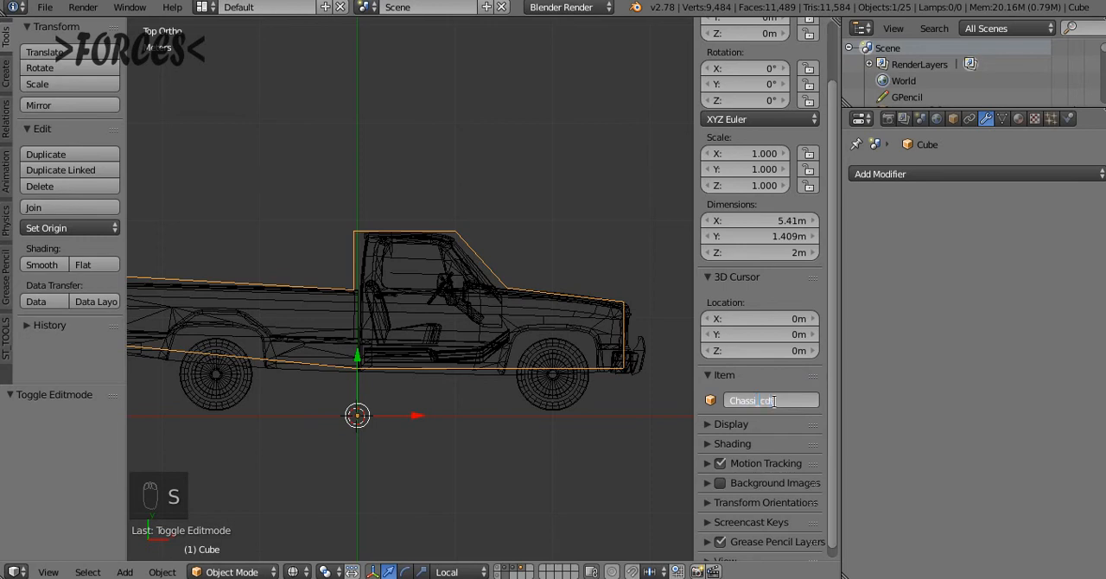
key(Return)
Parent all the truck objects to Chassi_cdt using Object (Keep Transform)
key(a)
key(a)
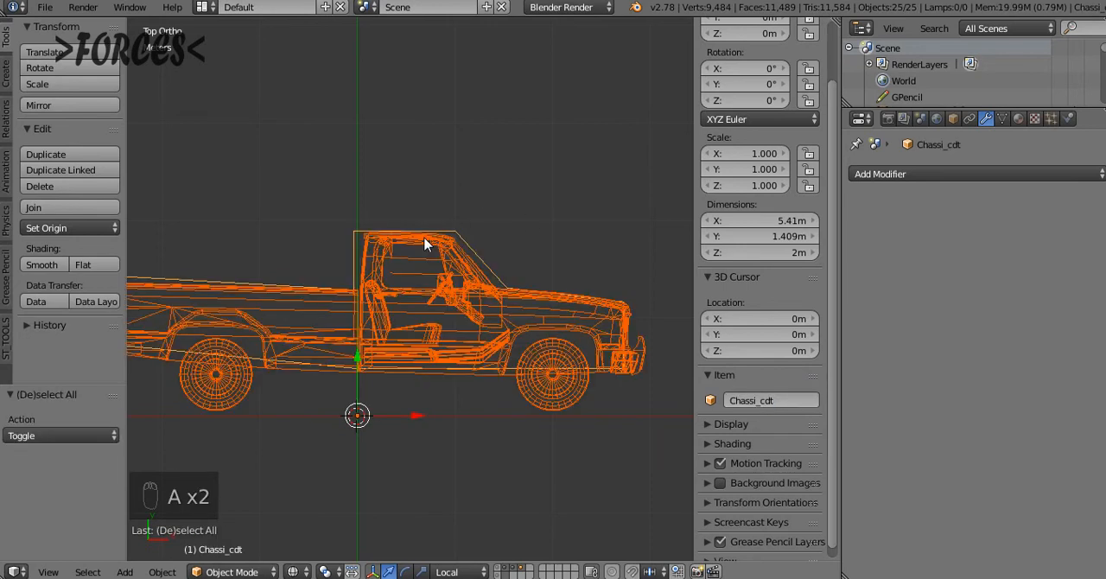
key(ctrl+p)
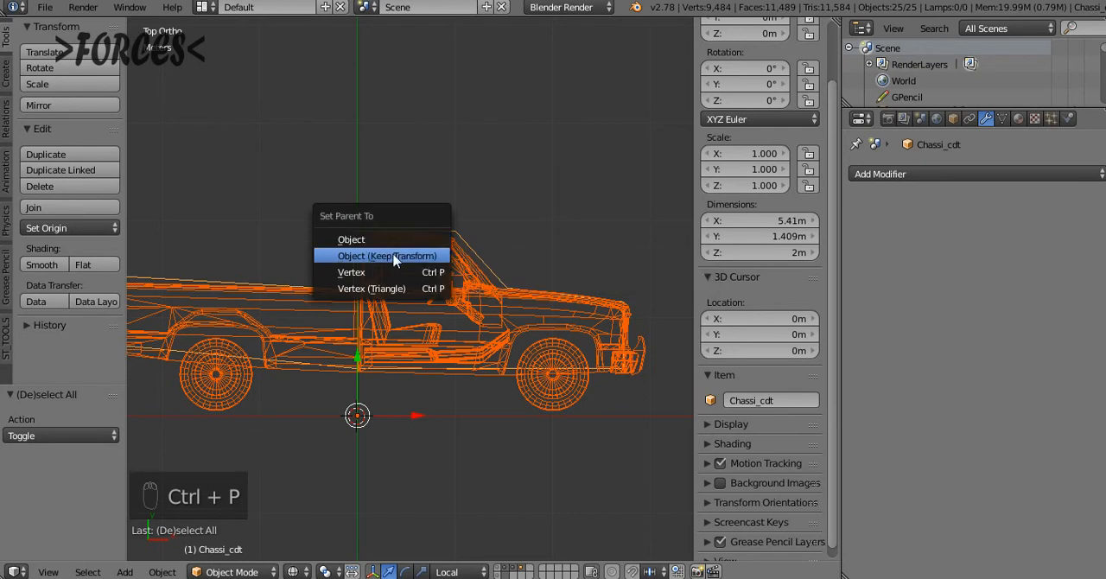
click(395, 258)
Apply rotation and scale, plus location, to all the truck objects, and deselect everything
key(ctrl+a)
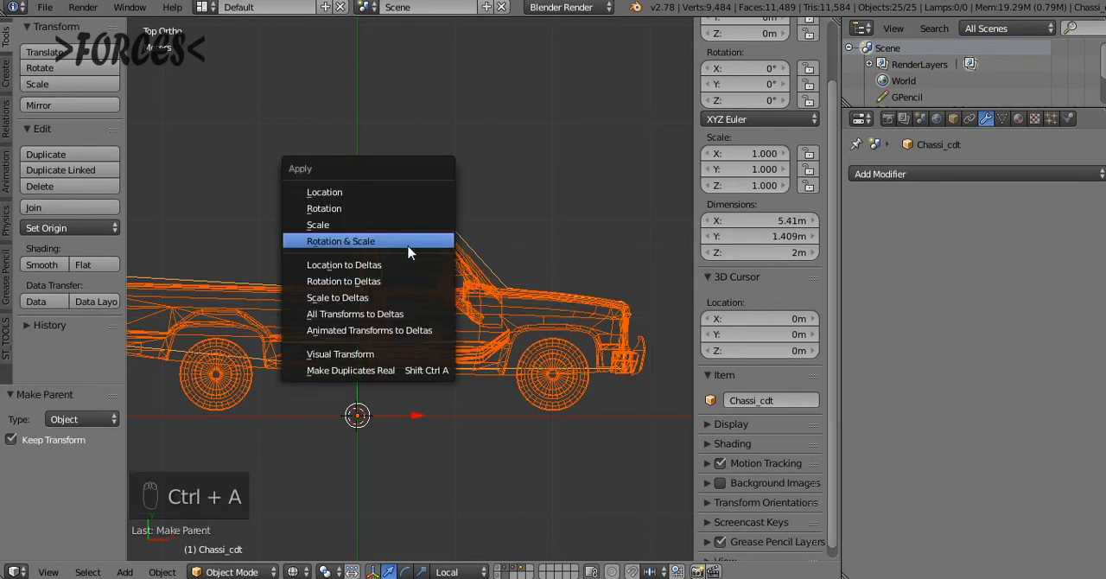
click(394, 240)
key(ctrl+a)
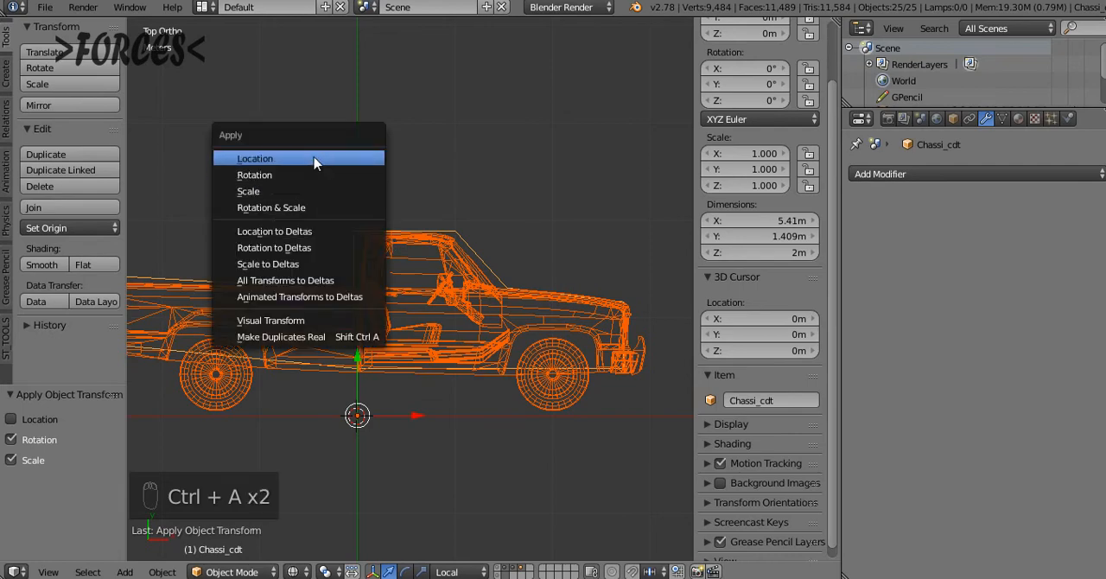
click(317, 159)
key(a)
middle_drag(487, 383, 397, 250)
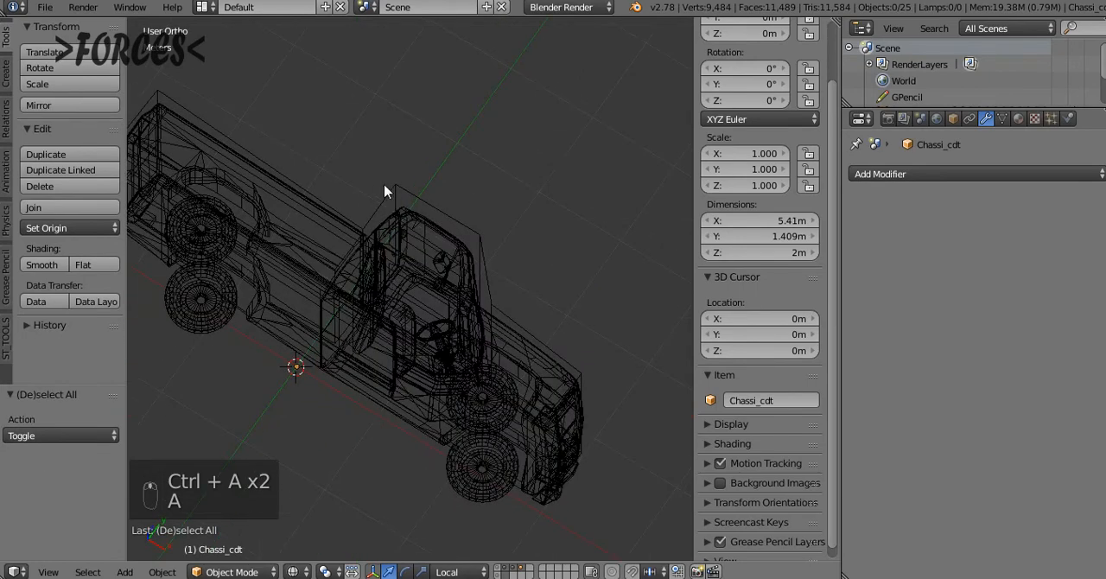
Select only the Chassi_cdt hull and display the truck in solid shading from the right orthographic view
key(a)
key(KP_3)
key(KP_4)
key(KP_1)
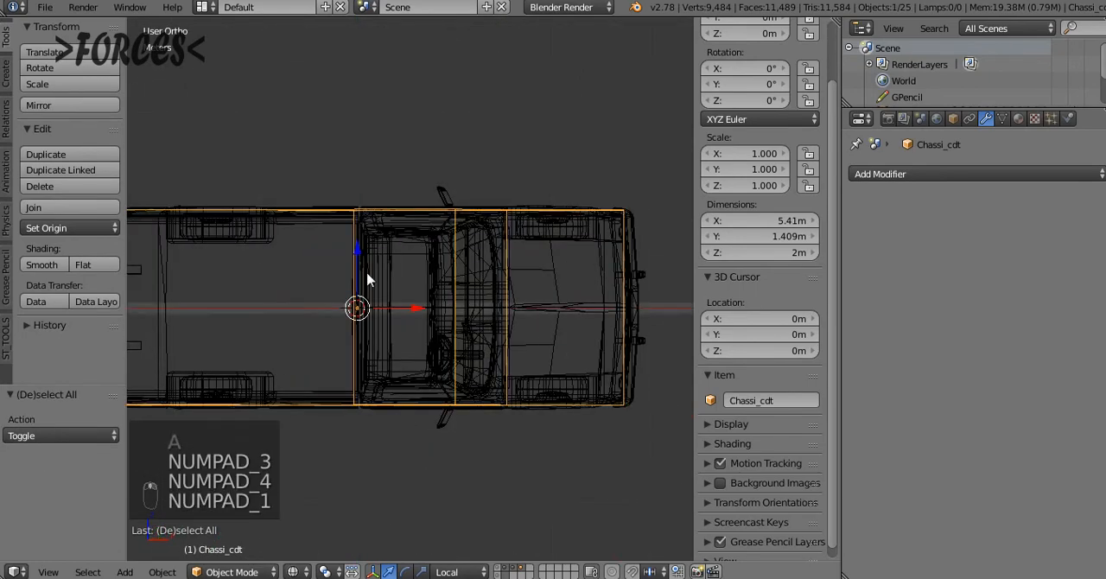
mouse_move(368, 280)
middle_down()
mouse_move(533, 256)
mouse_move(582, 220)
middle_up()
key(z)
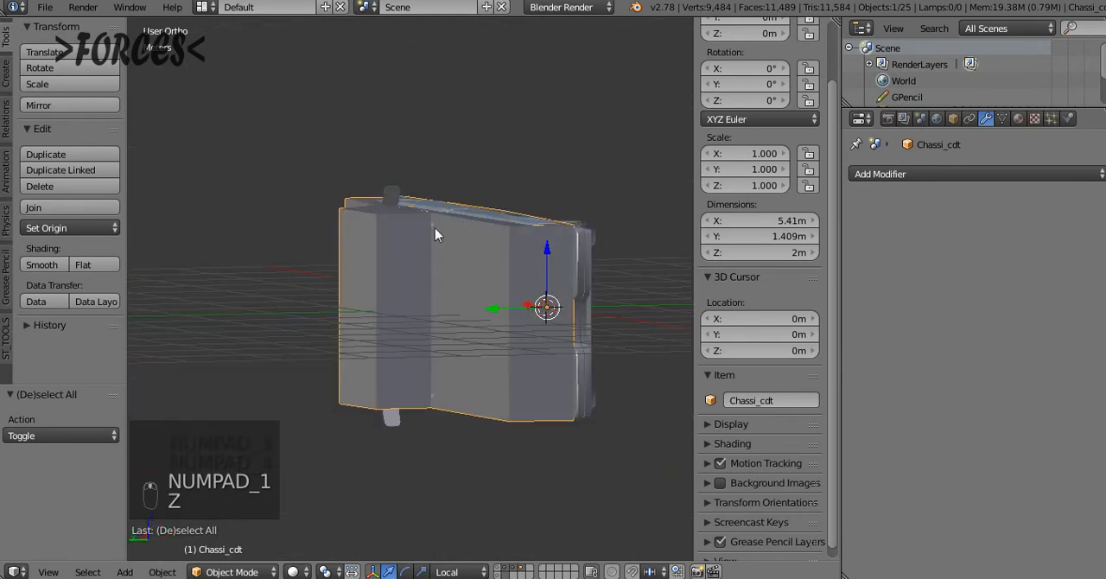
middle_drag(434, 227, 472, 208)
key(KP_3)
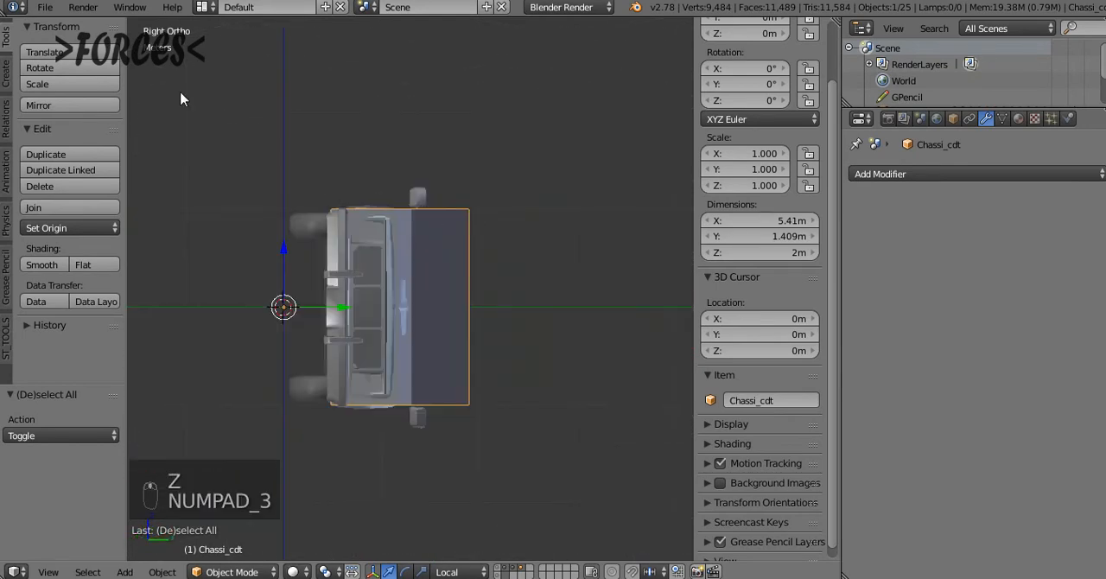
Start an ST_DirectX export with the export mode set to [1] Model Tree
click(45, 8)
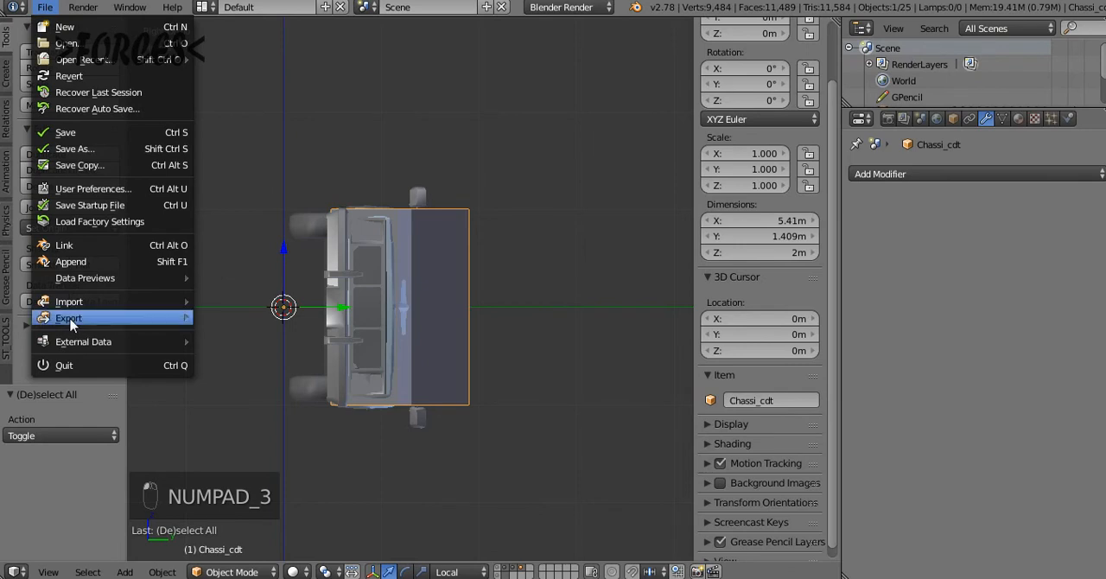
mouse_move(75, 320)
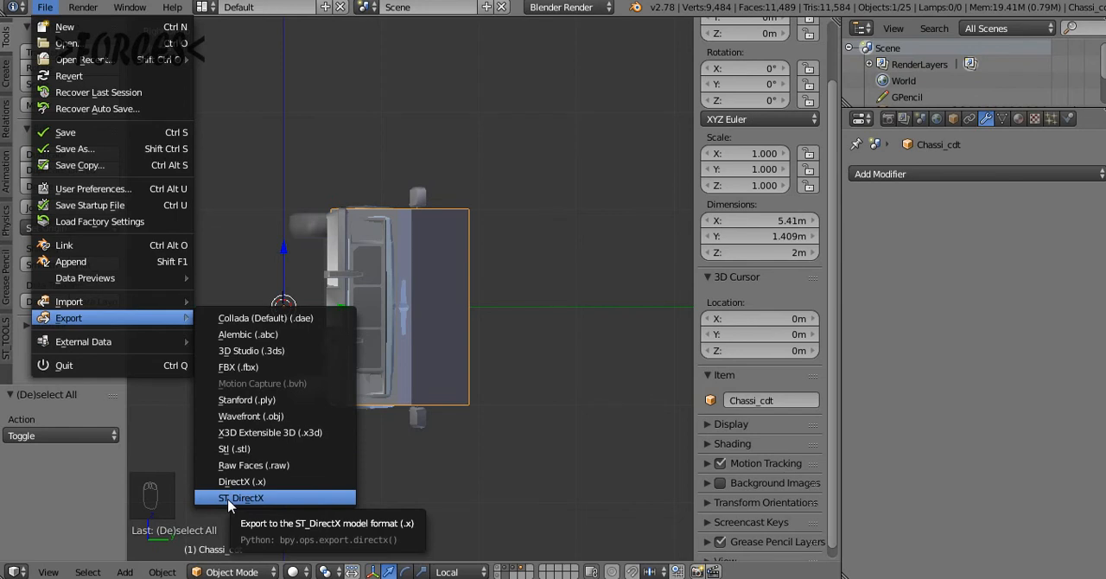
click(230, 501)
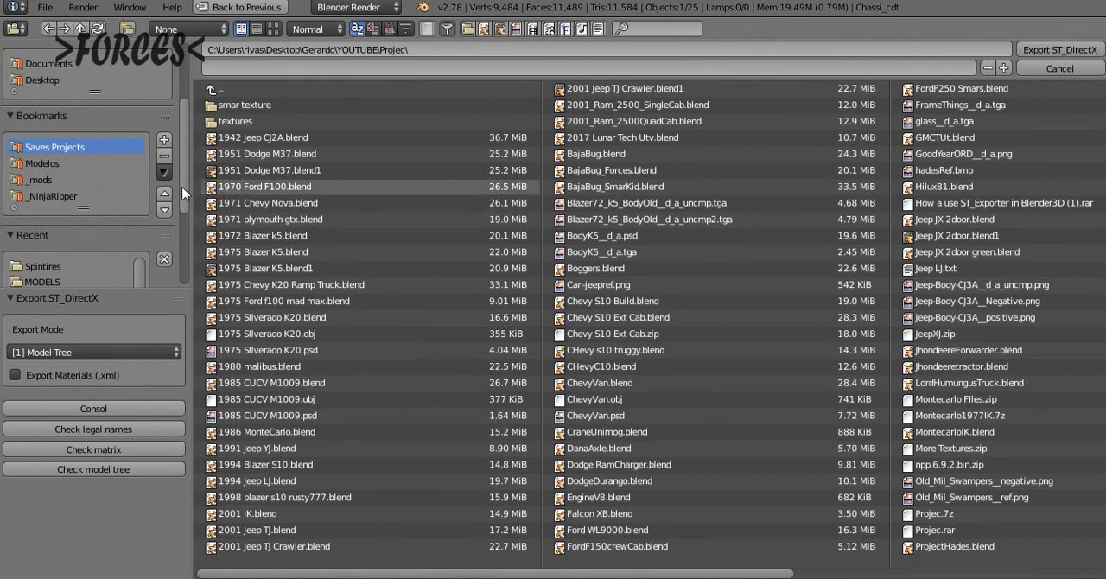
scroll(183, 213, down, 2)
scroll(183, 213, down, 5)
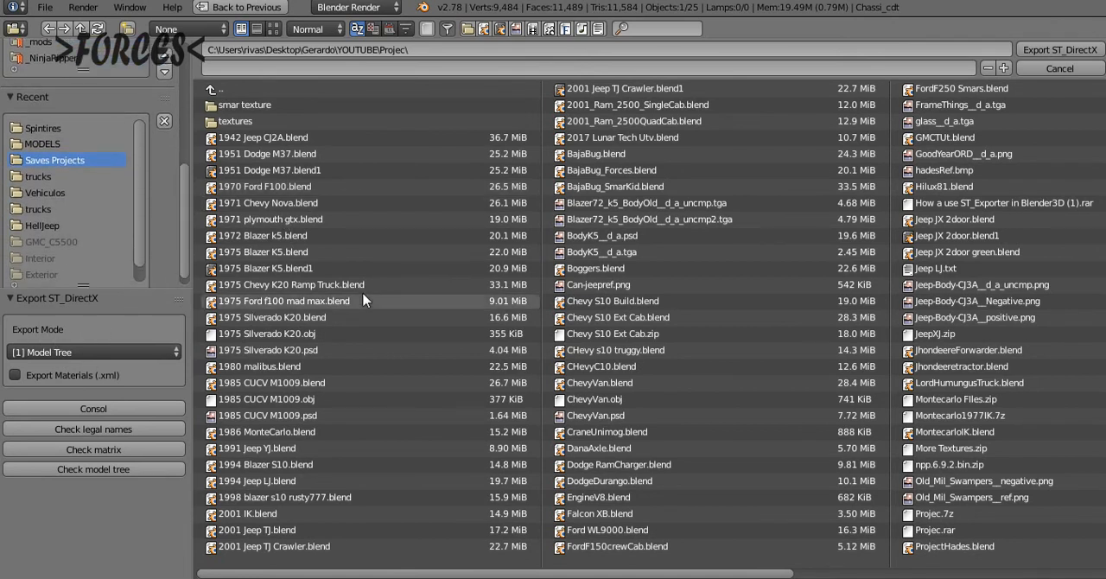
click(43, 349)
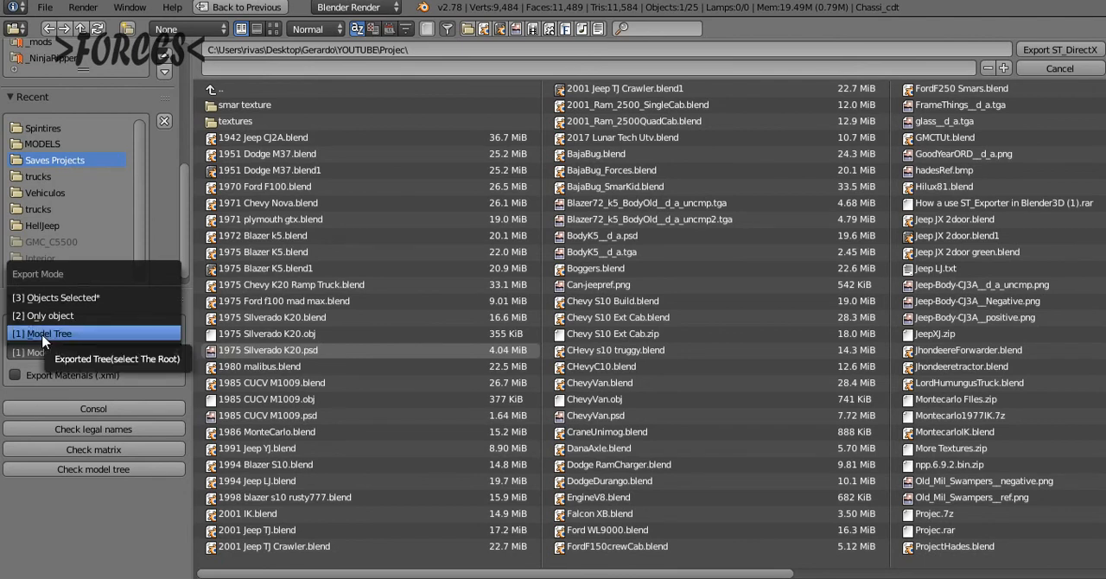
click(43, 334)
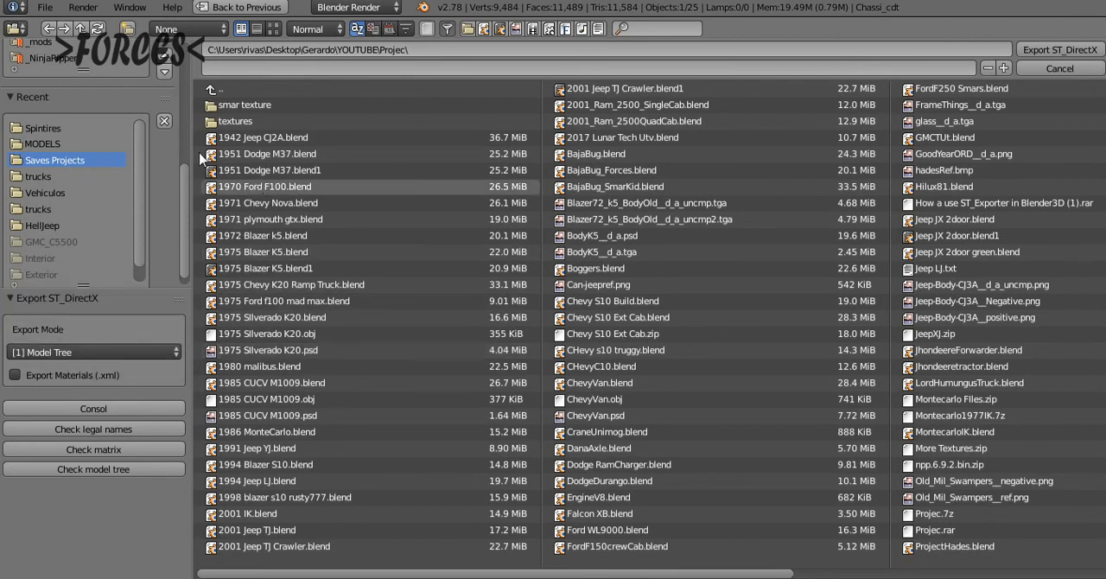
Export the model tree as GMC_Body.x into the mod's meshes\trucks folder
click(50, 208)
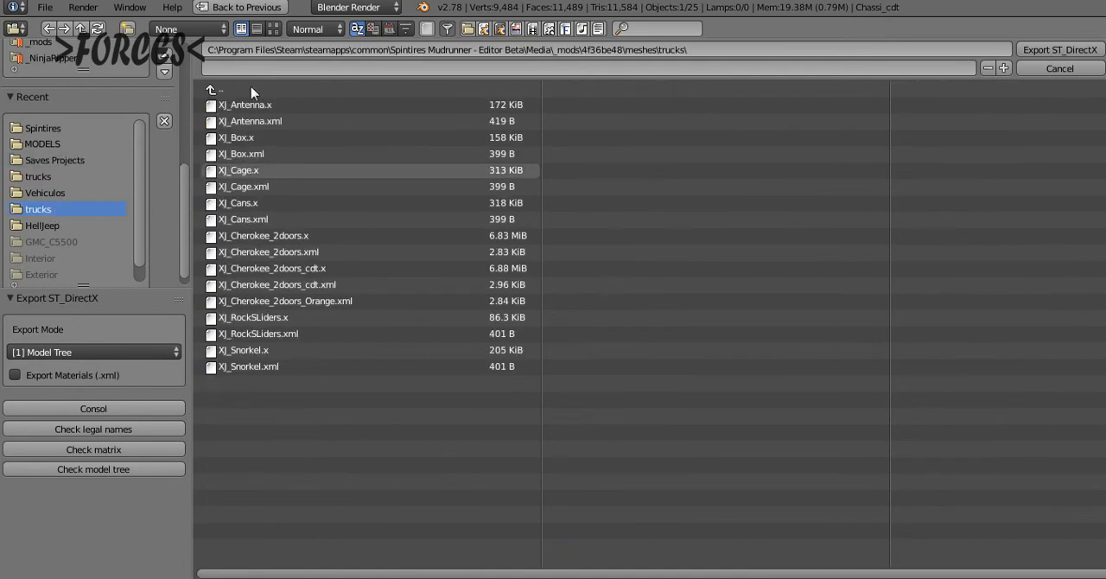
click(269, 66)
text(GMC)
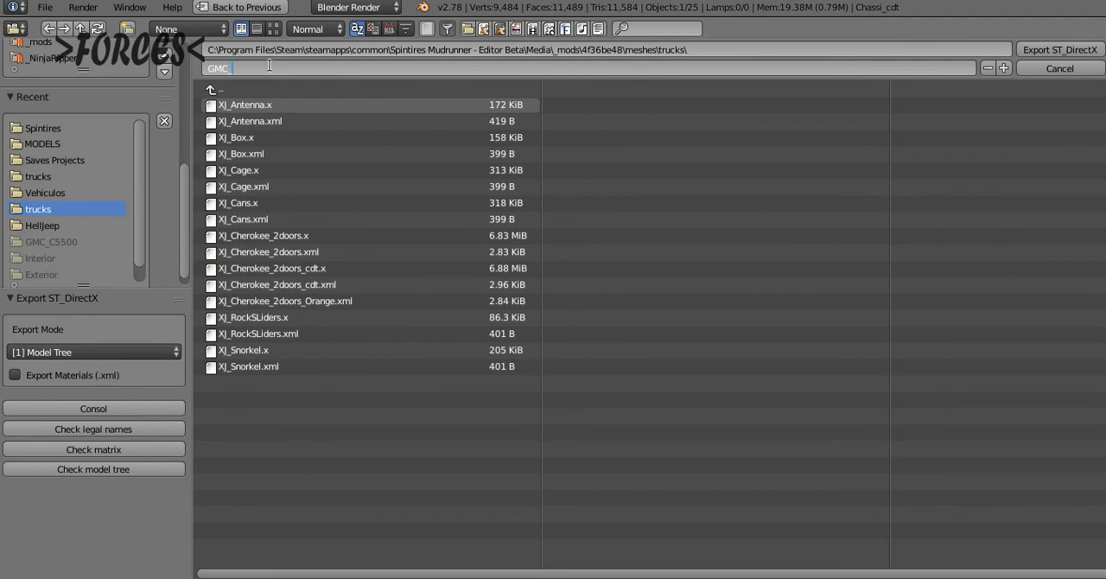
text(_Body)
key(Return)
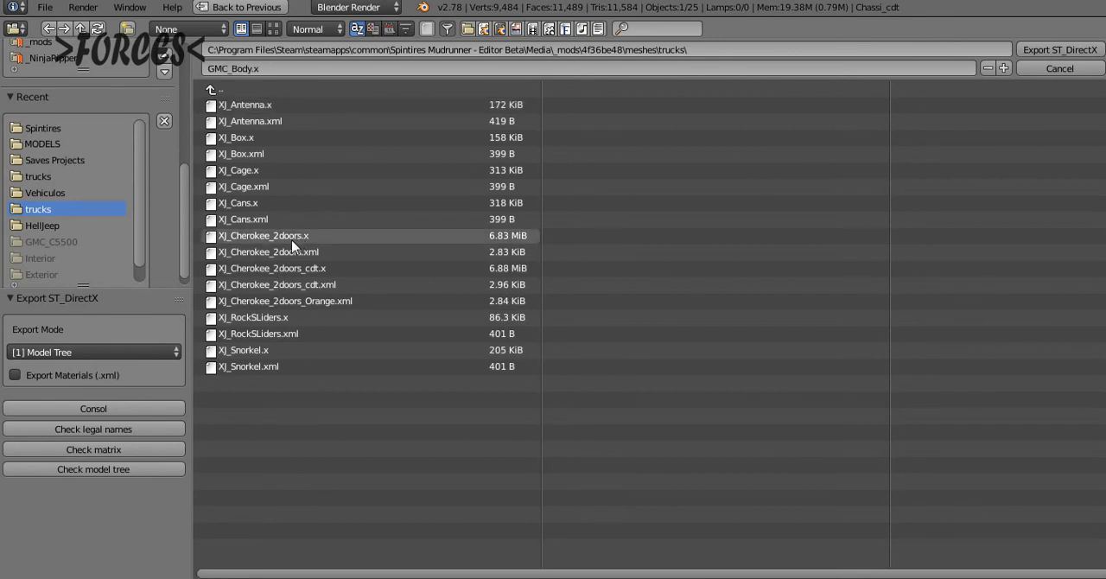
key(Return)
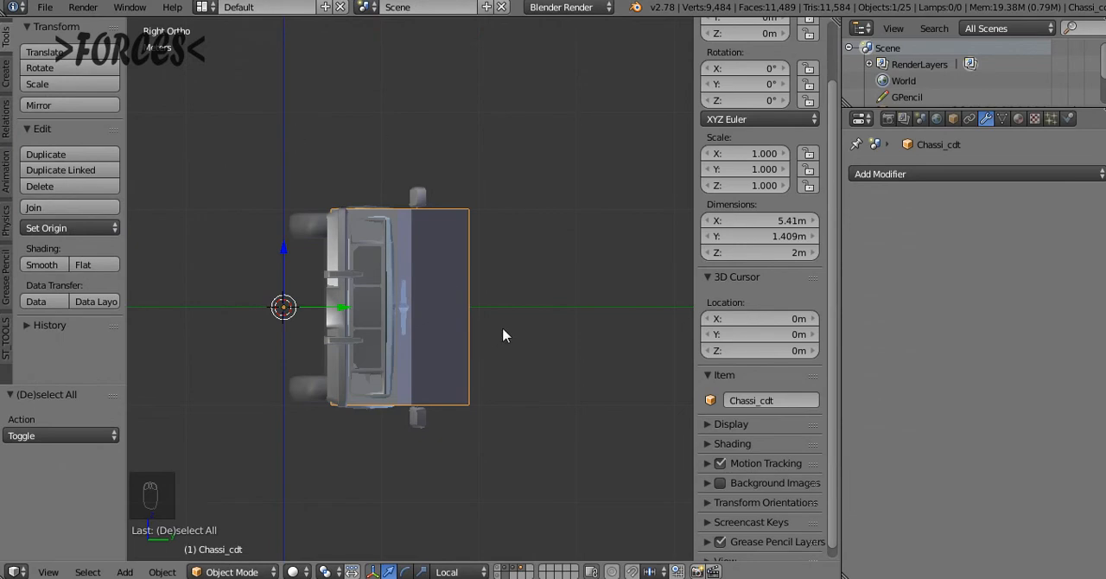
Enlarge the Outliner and expand Chassi_cdt to review its parented truck parts, with the truck shown in wireframe from the top
middle_drag(506, 334, 417, 361)
key(KP_7)
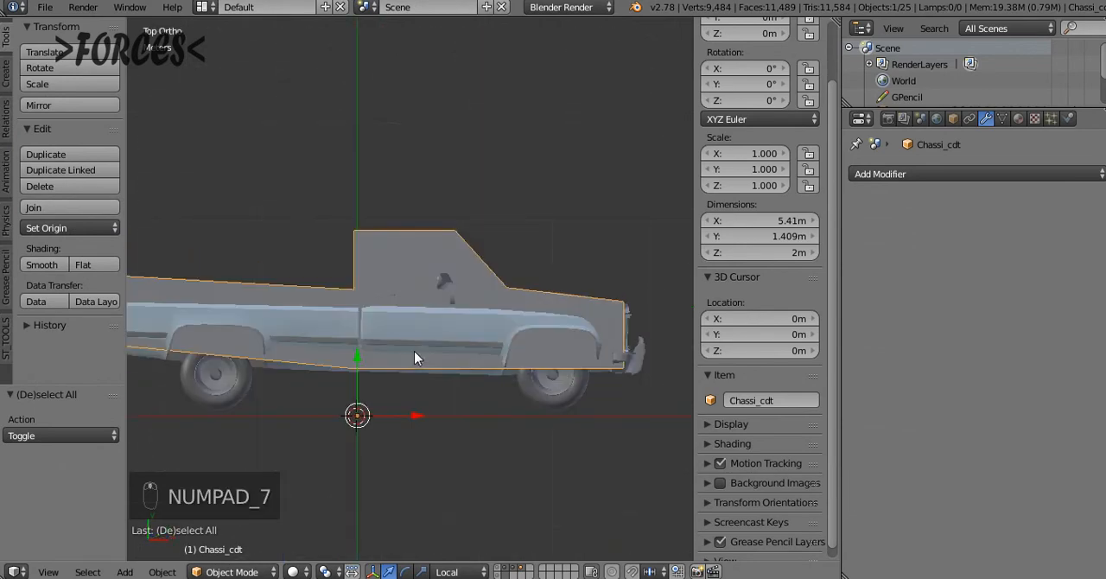
key(shift+c)
key(z)
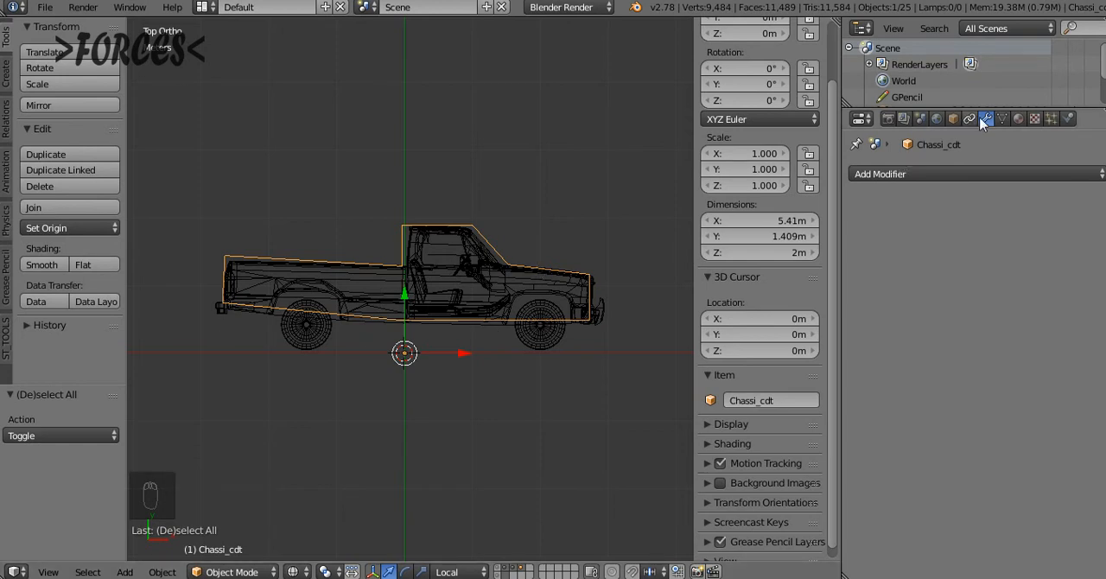
drag(961, 104, 961, 318)
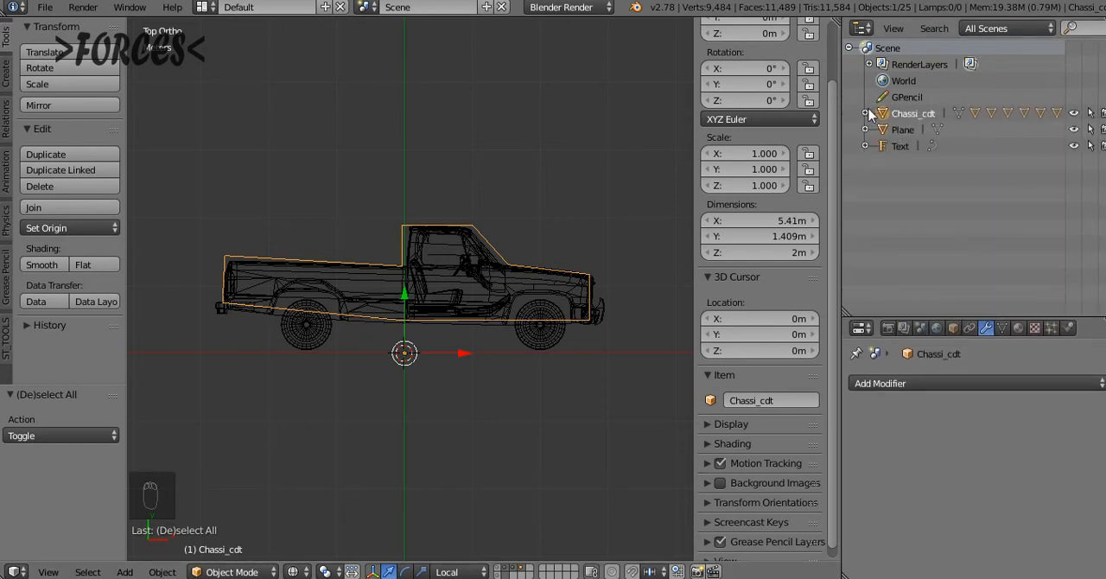
click(865, 113)
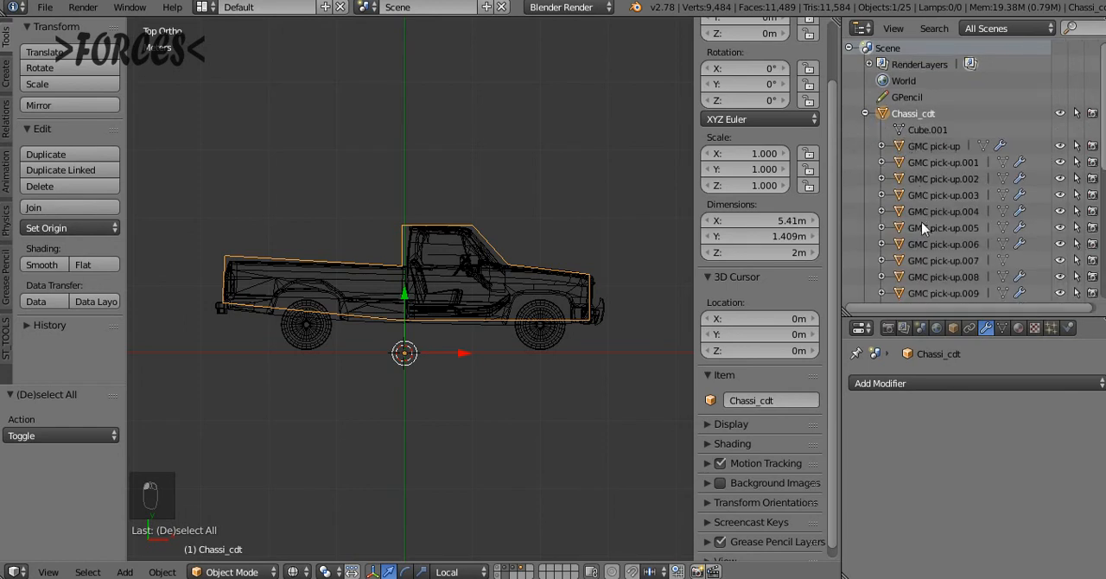
scroll(968, 172, down, 6)
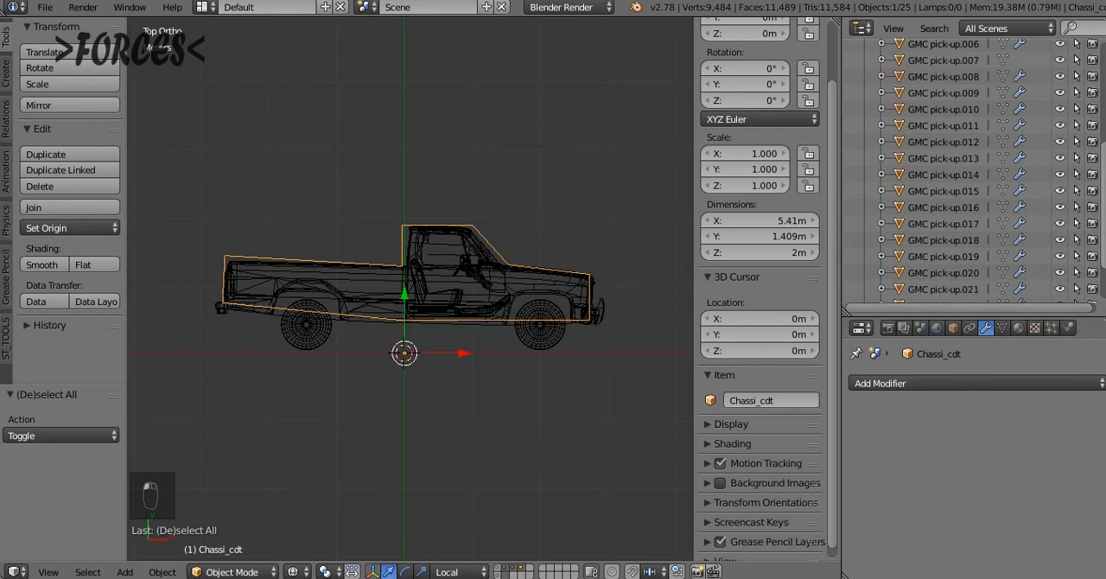
scroll(1020, 69, down, 3)
scroll(761, 259, down, 6)
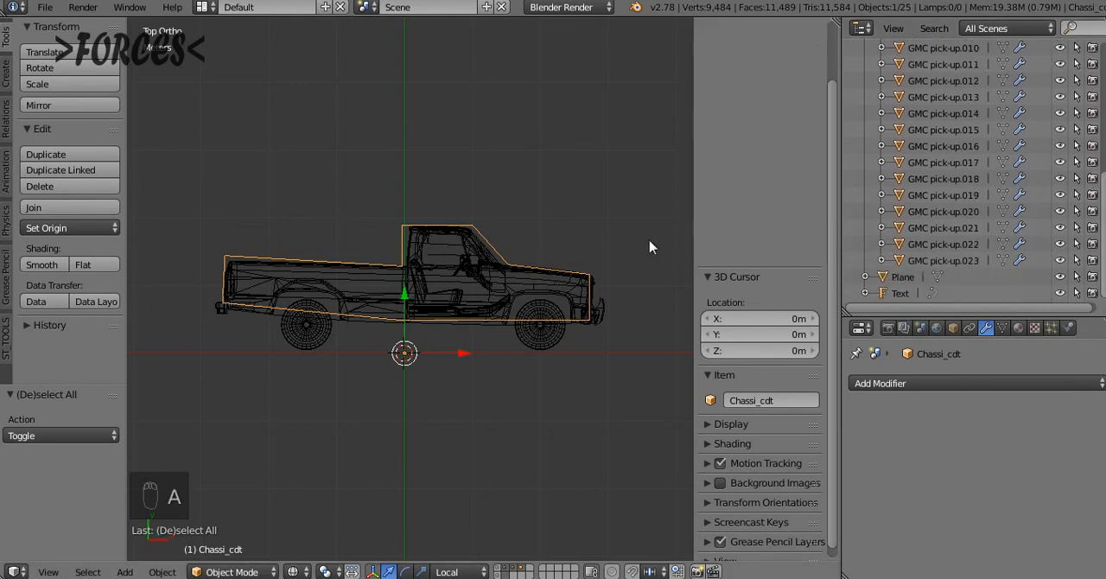
Try moving the Chassi_cdt hull freely and cancel the move
middle_drag(506, 259, 414, 226)
key(g)
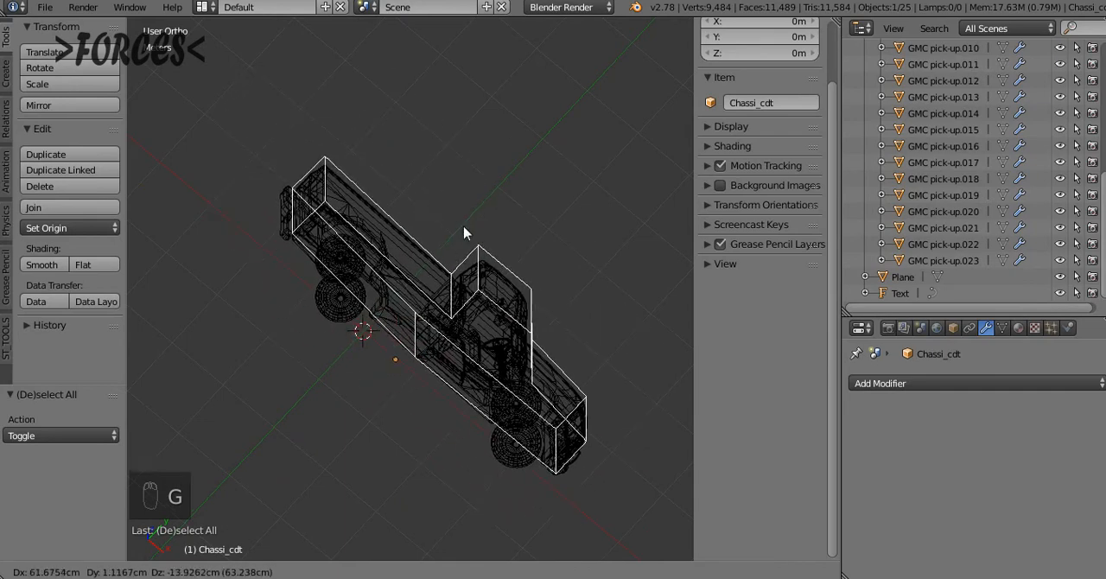
right_click(506, 223)
Save the current project with the topic list text shown from the top, and open Boggers.blend
key(KP_7)
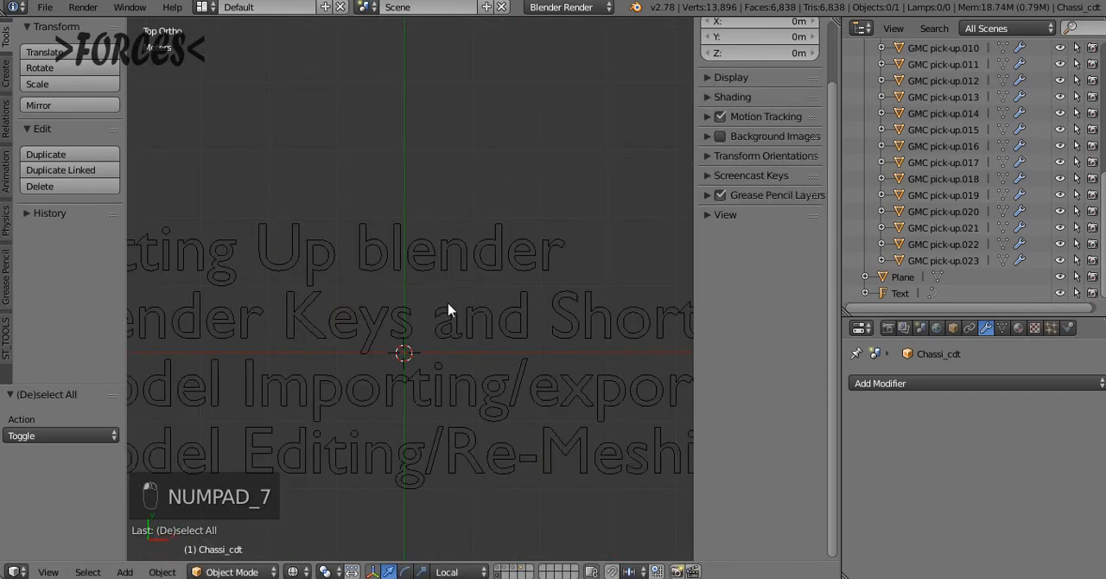
scroll(432, 321, down, 2)
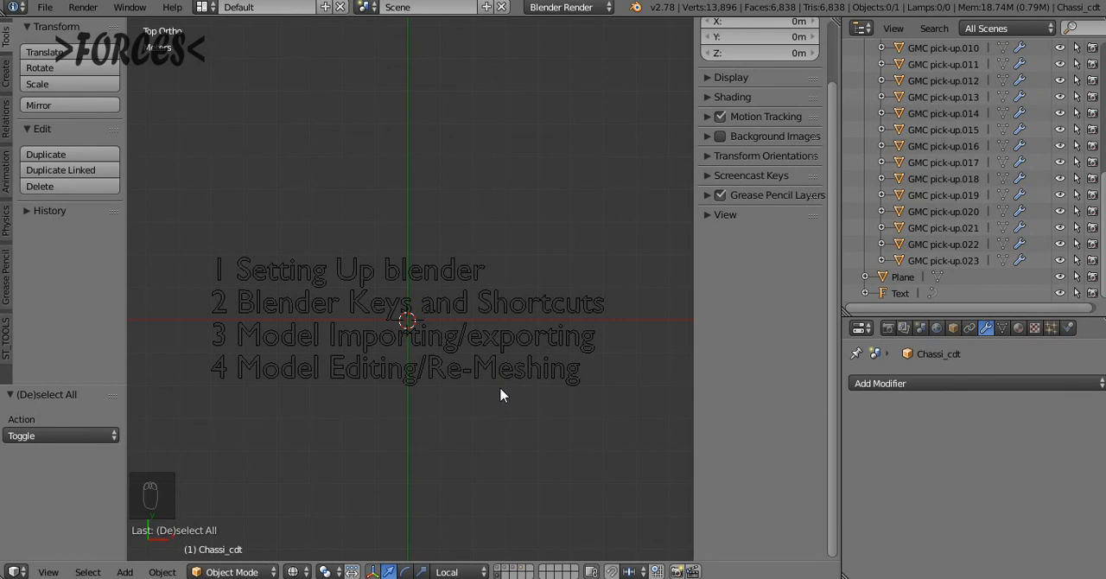
key(ctrl+s)
click(255, 184)
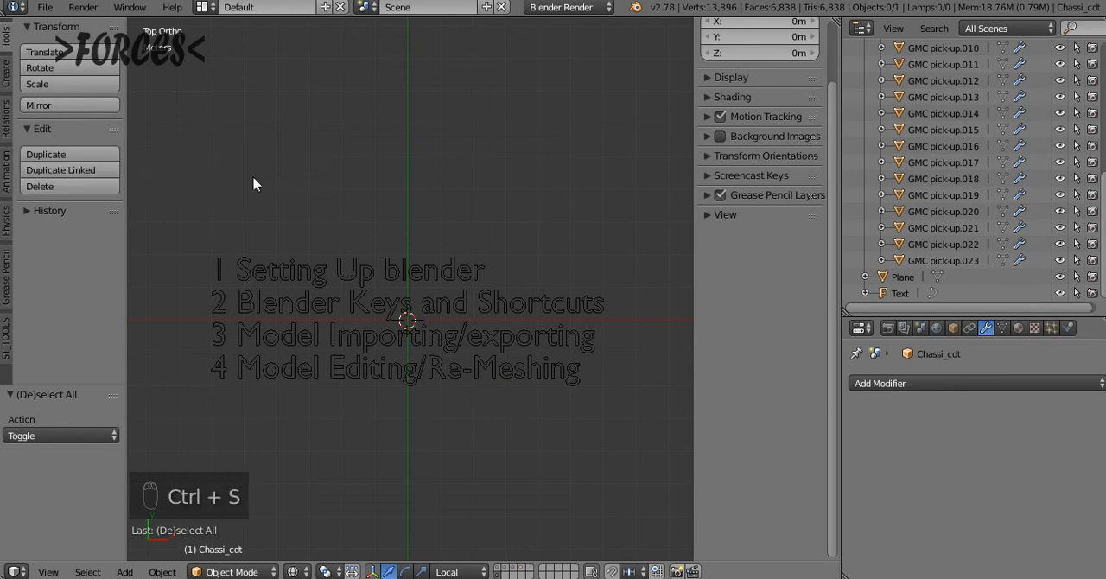
key(ctrl+o)
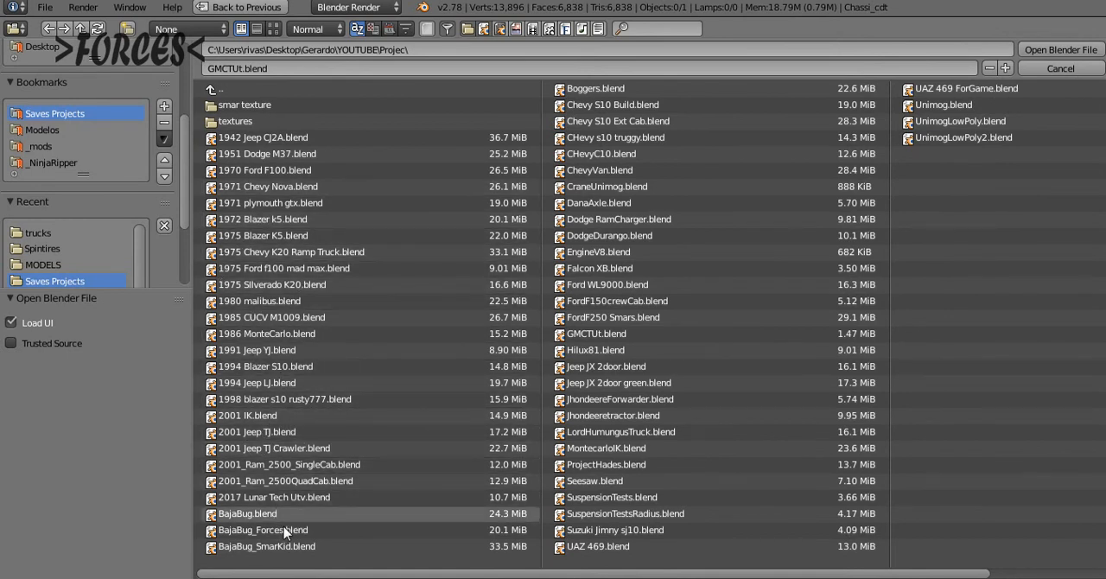
click(595, 90)
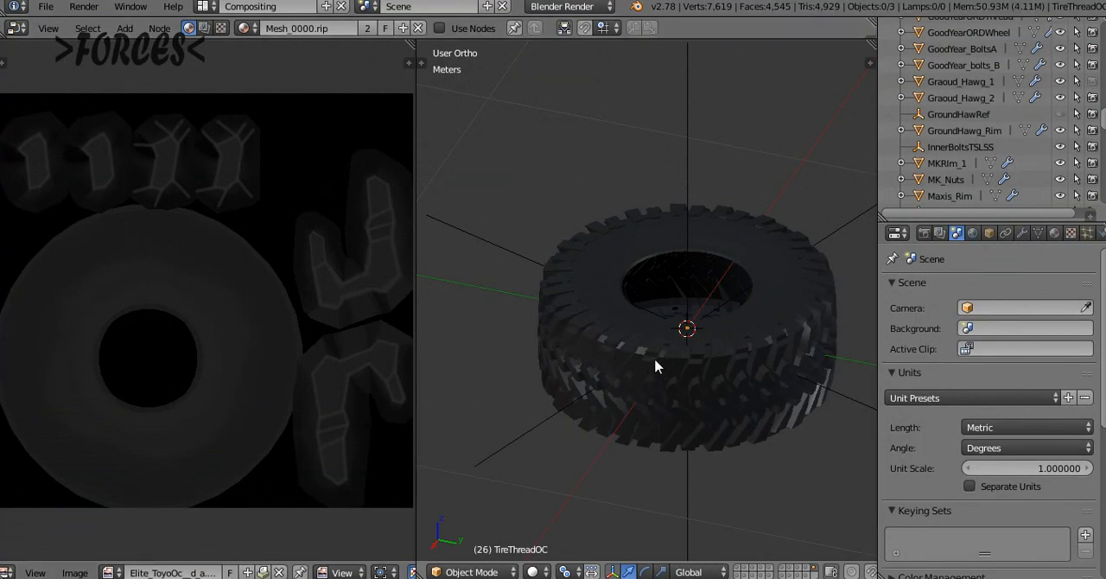
Look through the layers holding the different tire and wheel models, examining each from several angles
click(745, 572)
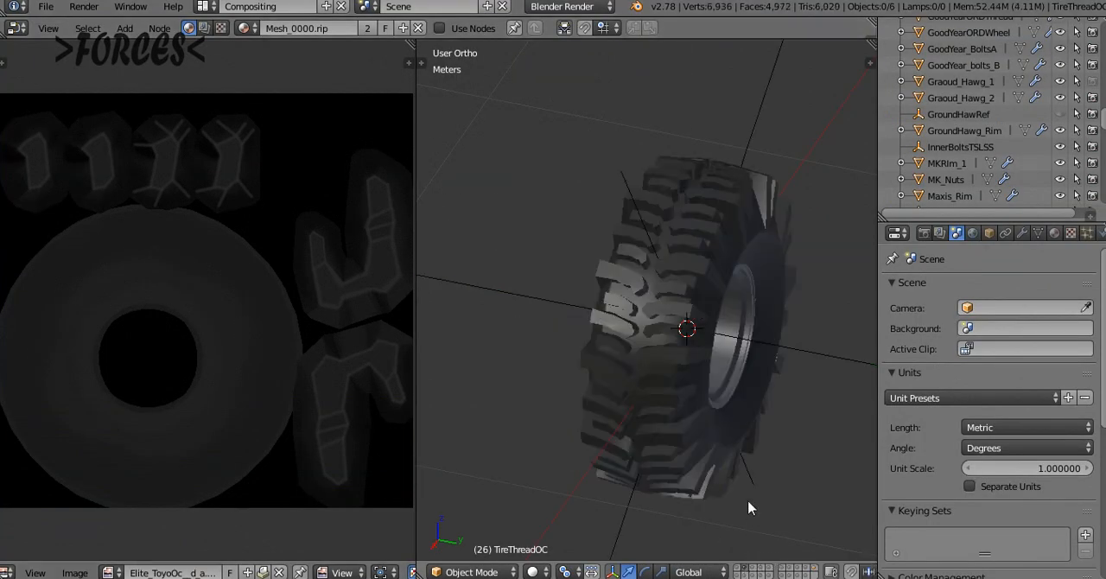
key(Home)
middle_drag(742, 490, 781, 501)
click(753, 572)
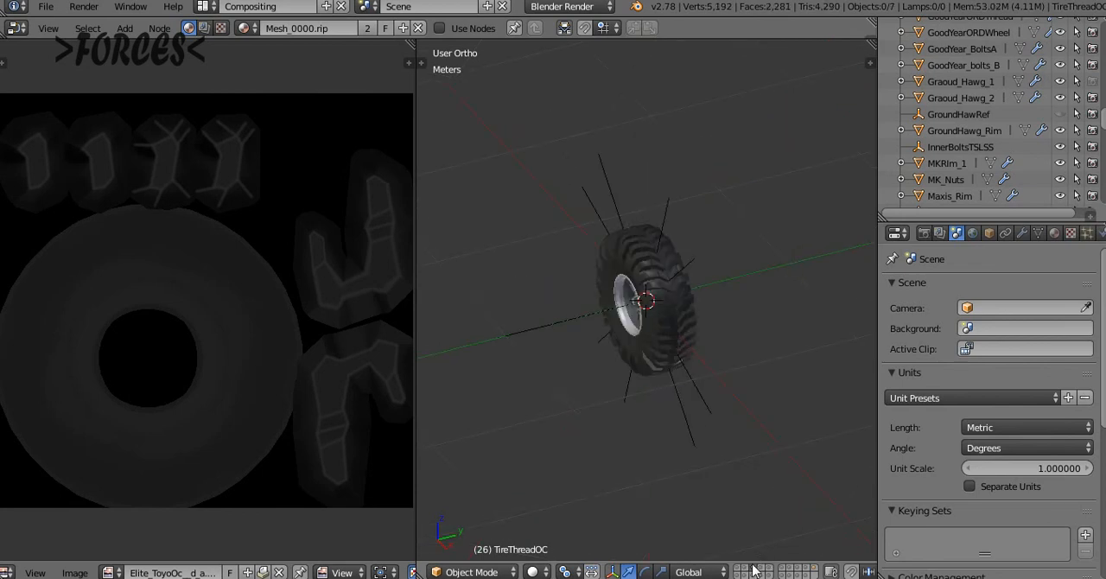
middle_drag(695, 448, 723, 440)
click(764, 572)
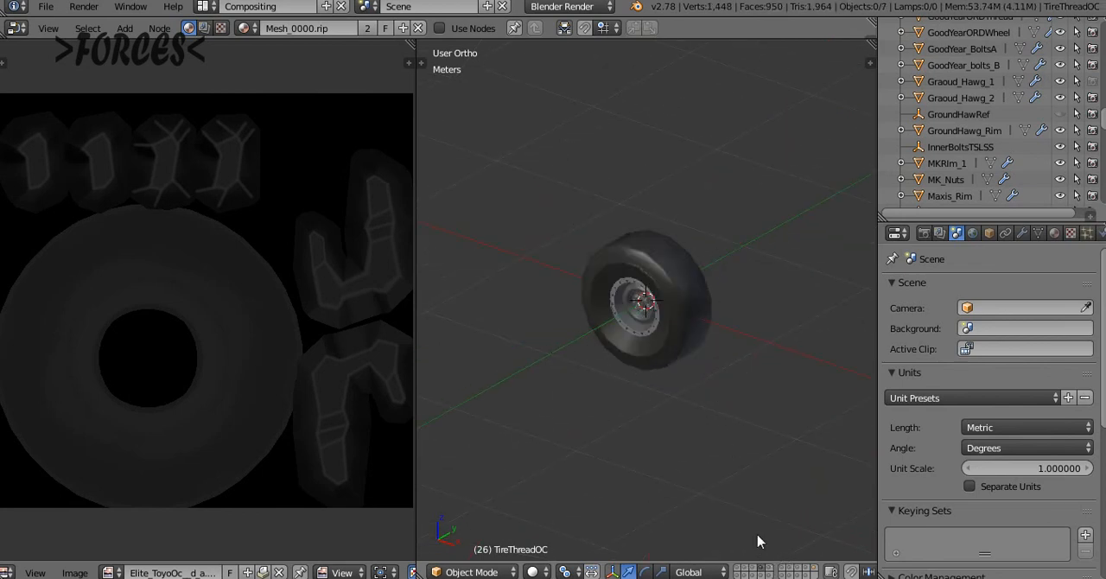
middle_drag(745, 399, 748, 447)
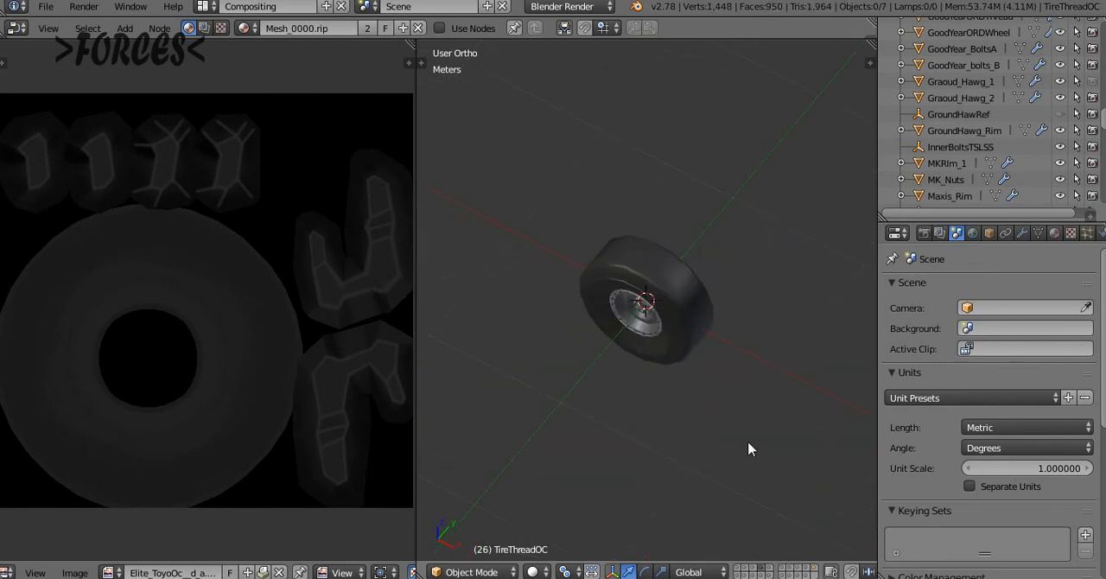
Show the layer with the treaded tire on the bolted rim, and switch the screen layout to Default
click(760, 573)
middle_drag(709, 320, 708, 264)
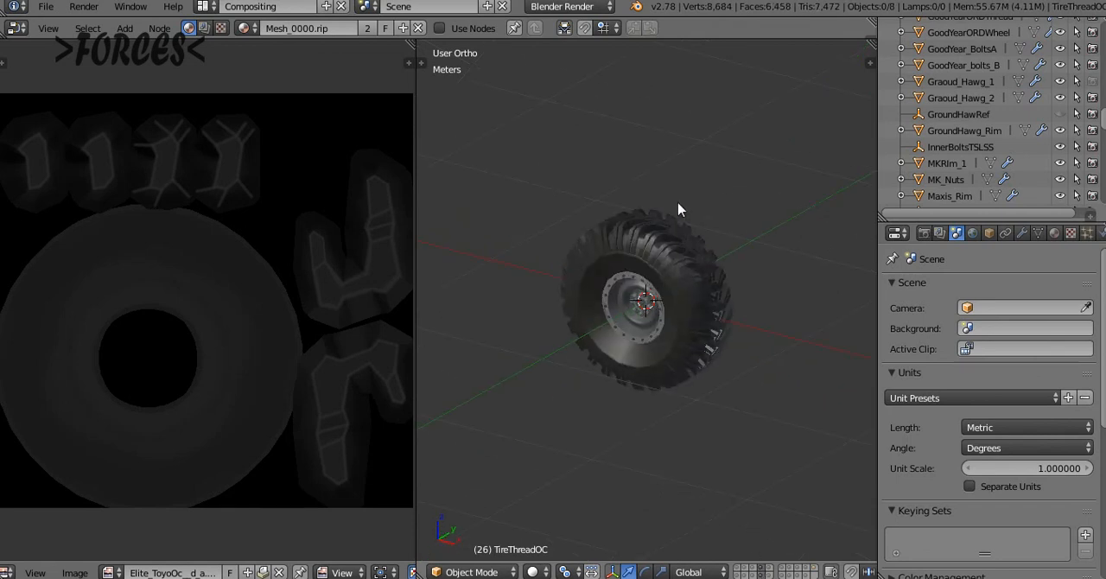
middle_drag(678, 210, 660, 195)
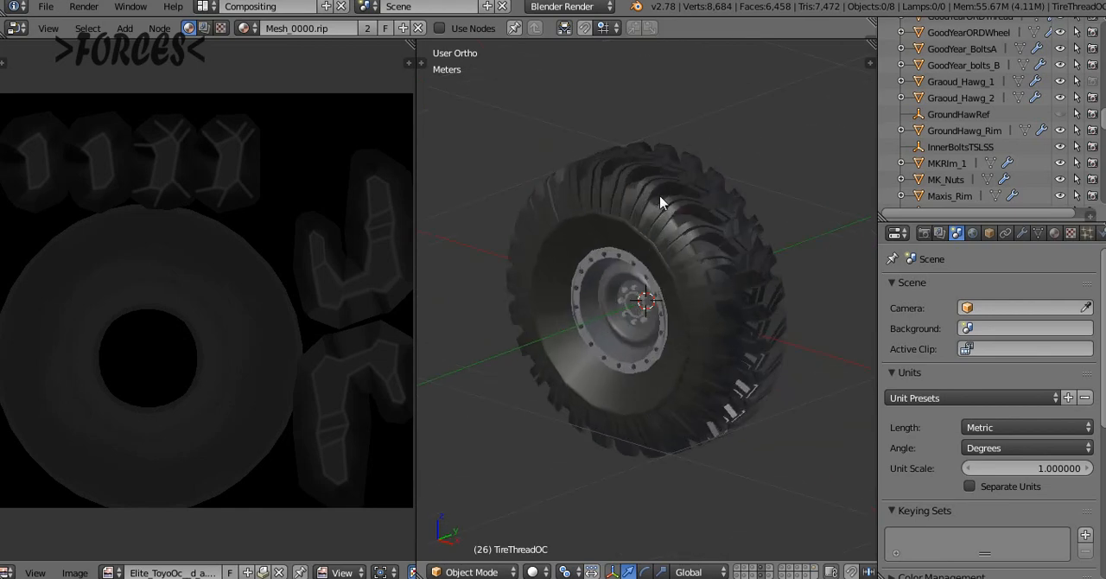
key(ctrl+Right)
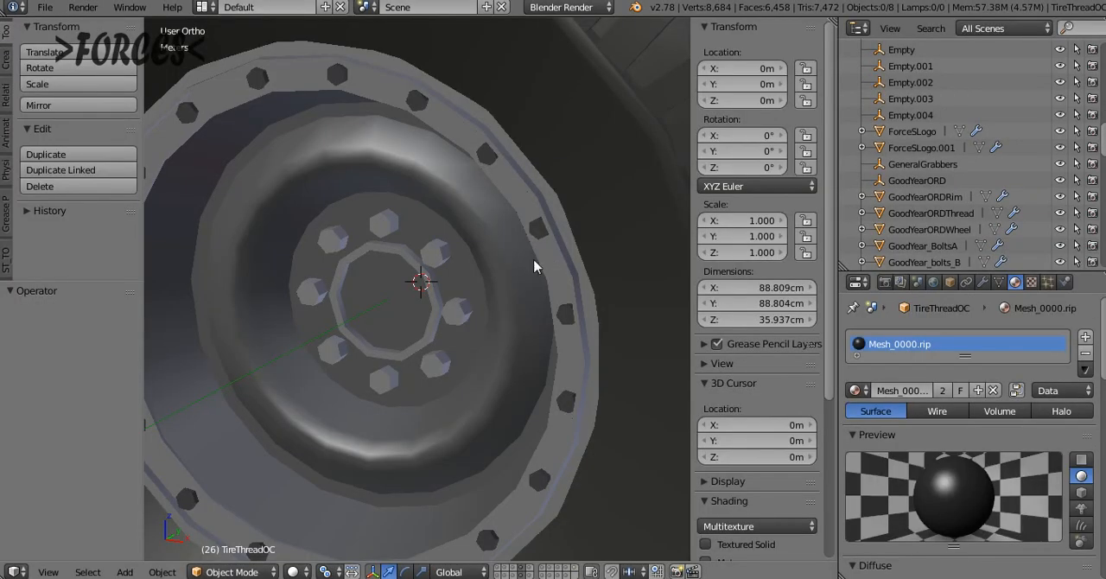
Start the Screencast Keys display in the 3D view's properties
scroll(478, 273, down, 1)
scroll(478, 273, down, 6)
key(n)
key(n)
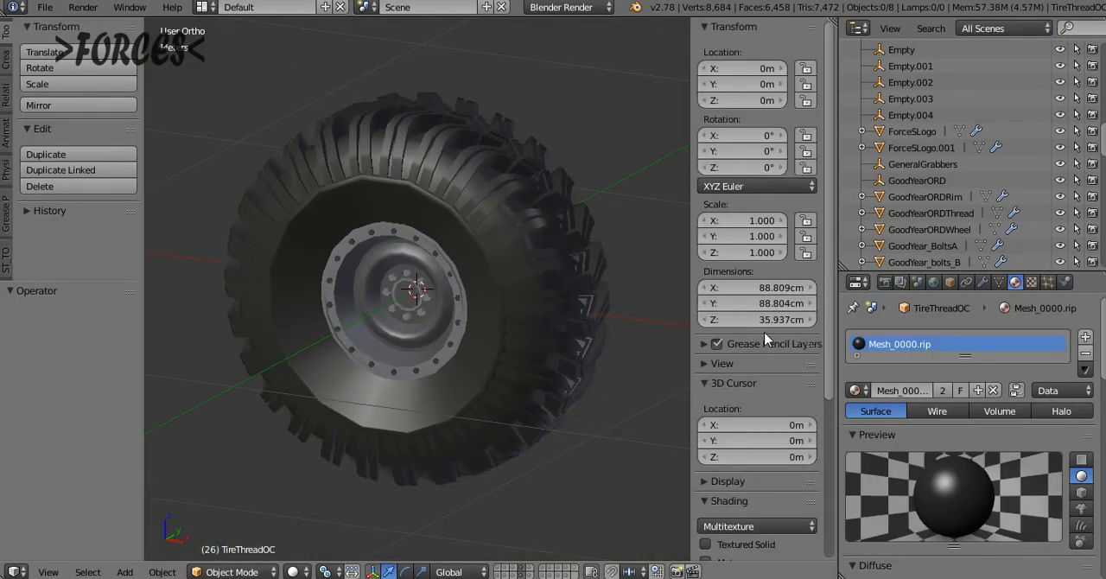
scroll(768, 344, down, 5)
scroll(768, 344, down, 2)
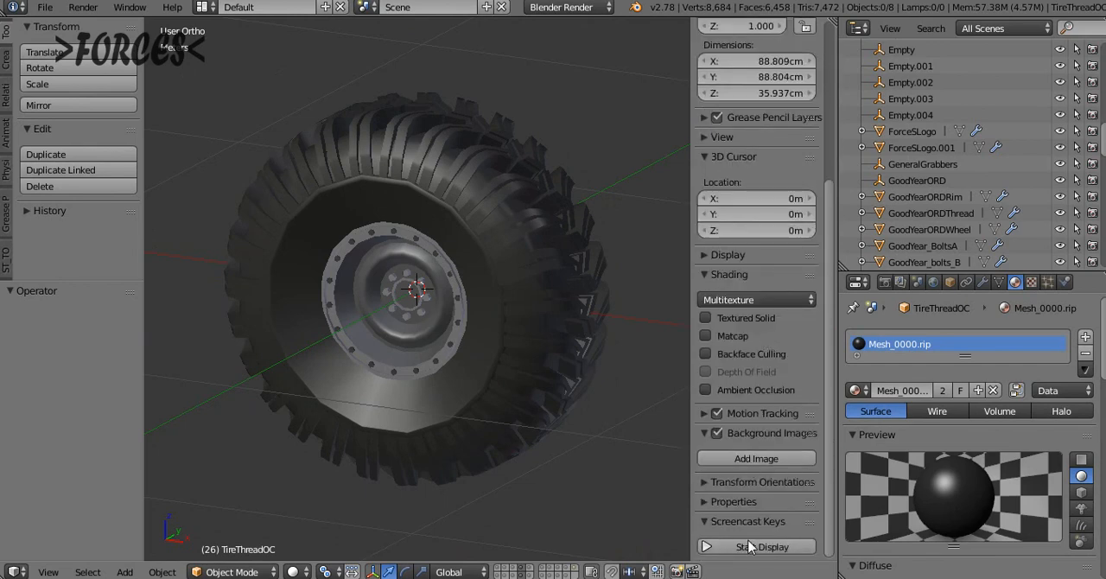
Select the bolted wheel rim and examine its mesh in Edit Mode, returning to Object Mode
middle_drag(440, 178, 393, 226)
right_click(432, 256)
key(Tab)
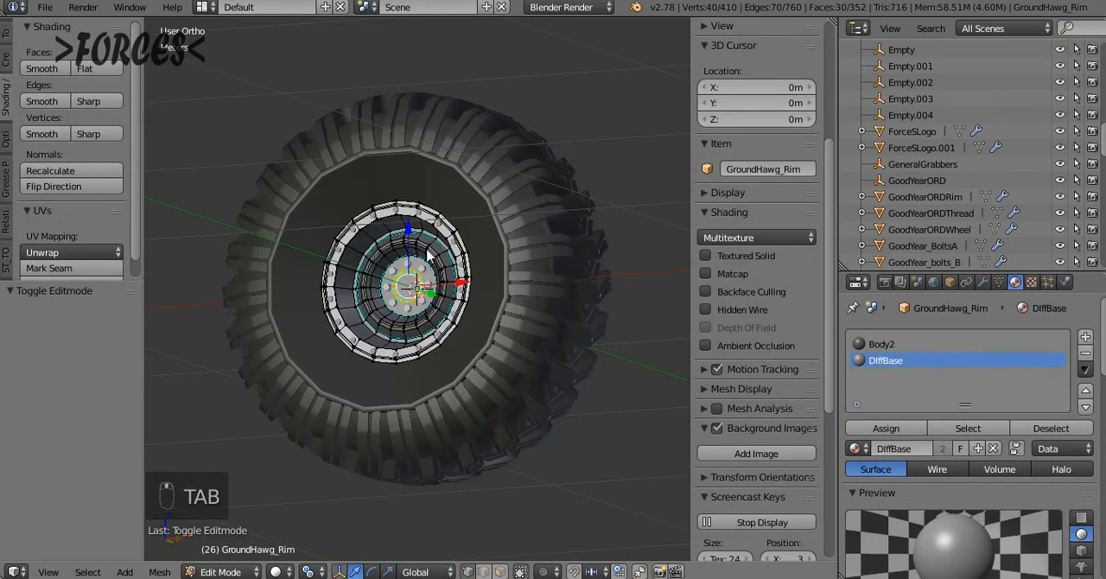
key(Tab)
middle_drag(431, 256, 445, 322)
middle_drag(468, 132, 427, 133)
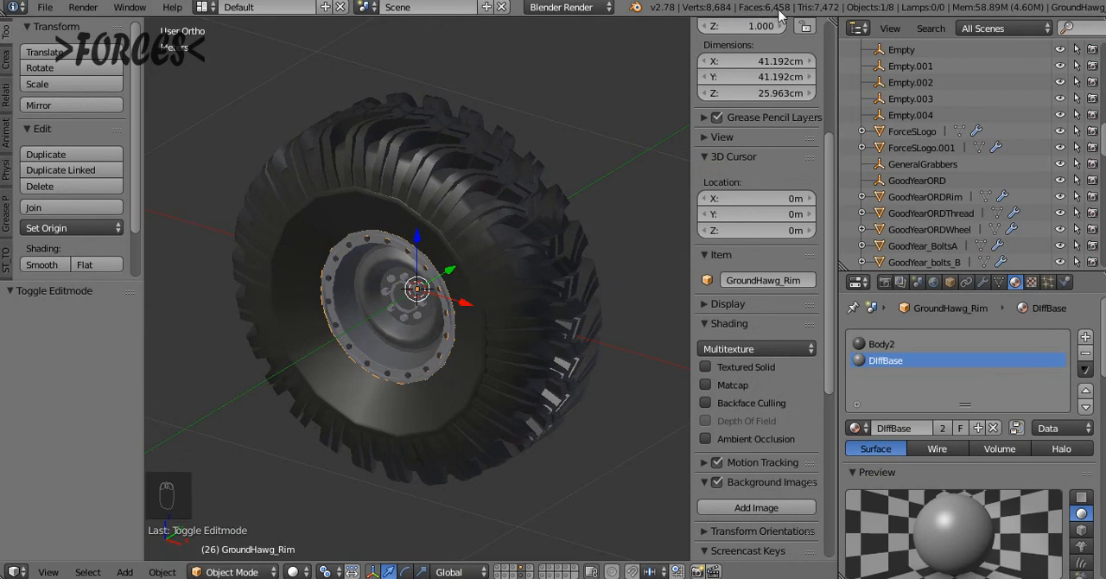
Select the tire tread and examine it from the front, switching between wireframe and solid shading
middle_drag(428, 177, 570, 176)
right_click(449, 179)
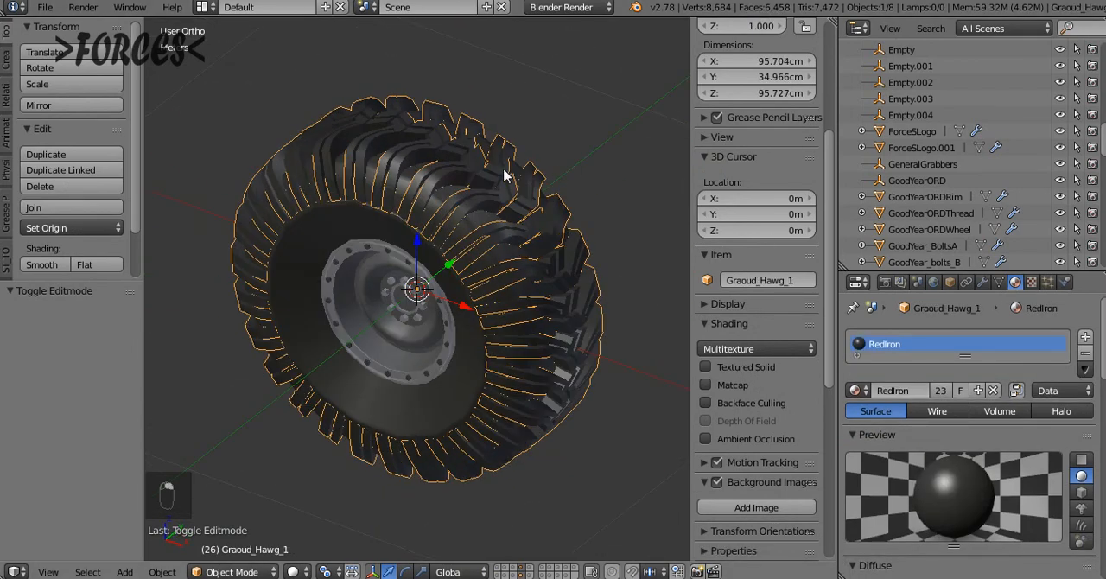
key(KP_1)
key(z)
key(z)
key(z)
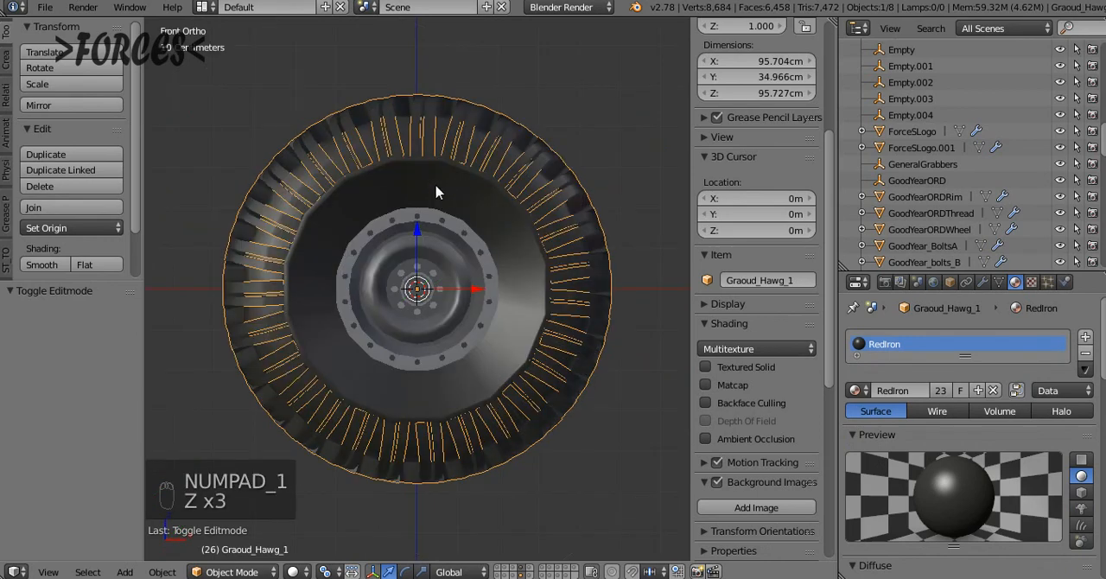
key(z)
key(z)
middle_drag(472, 165, 433, 214)
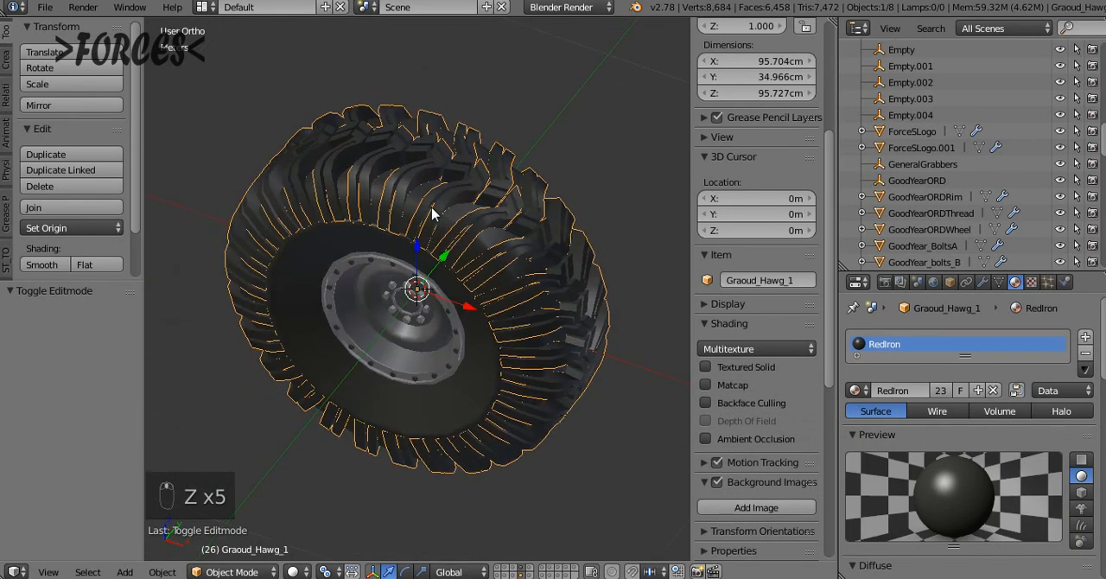
Examine the tread's single base segment up close in Edit Mode, and return to Object Mode
key(Tab)
middle_drag(415, 163, 426, 207)
scroll(431, 220, up, 3)
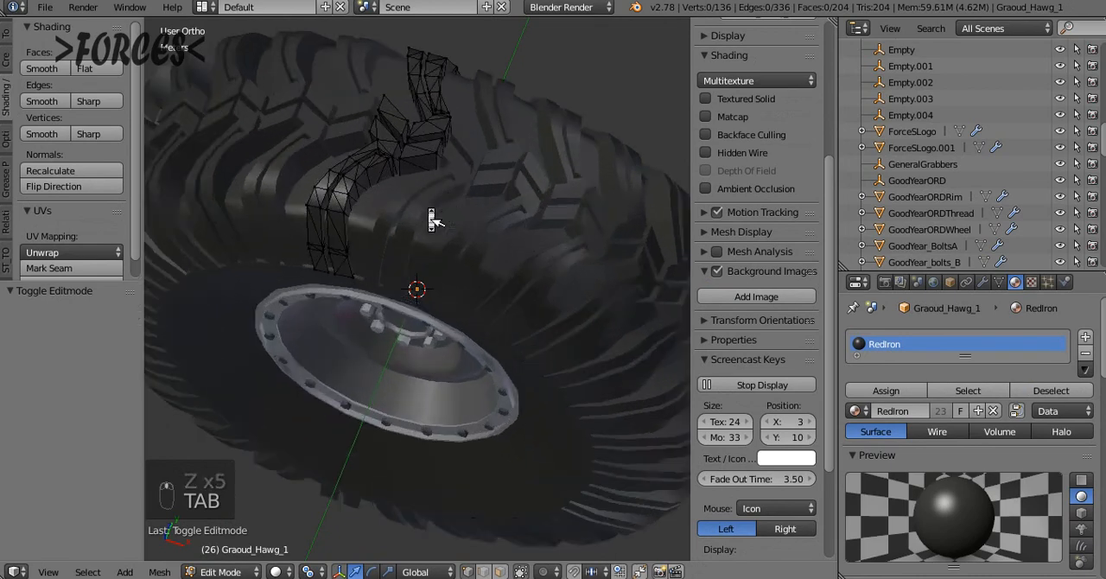
scroll(426, 208, up, 3)
shift+scroll(427, 208, up, 3)
scroll(427, 207, down, 2)
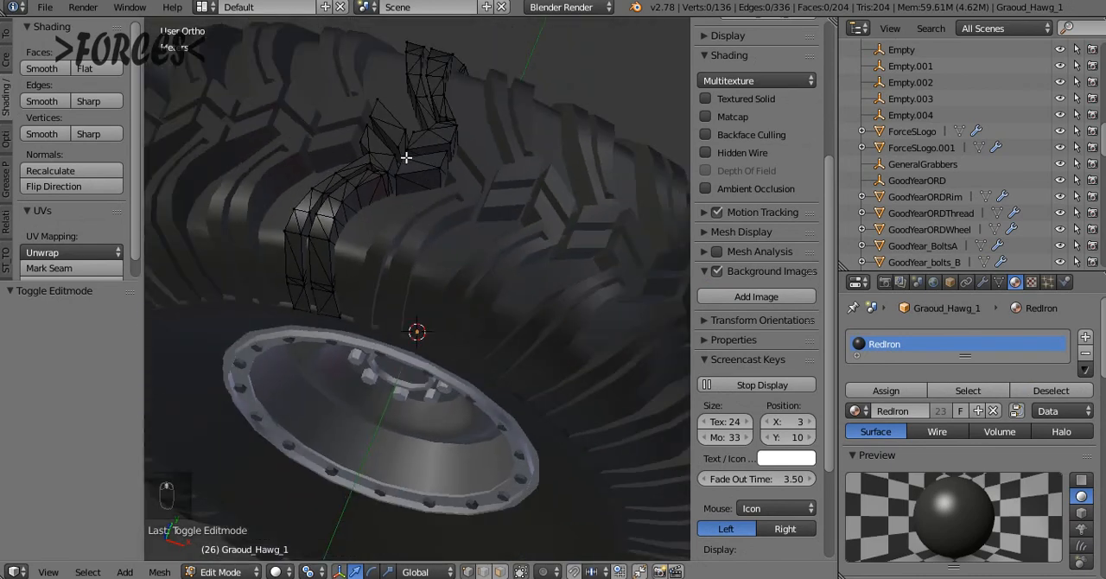
scroll(508, 225, down, 4)
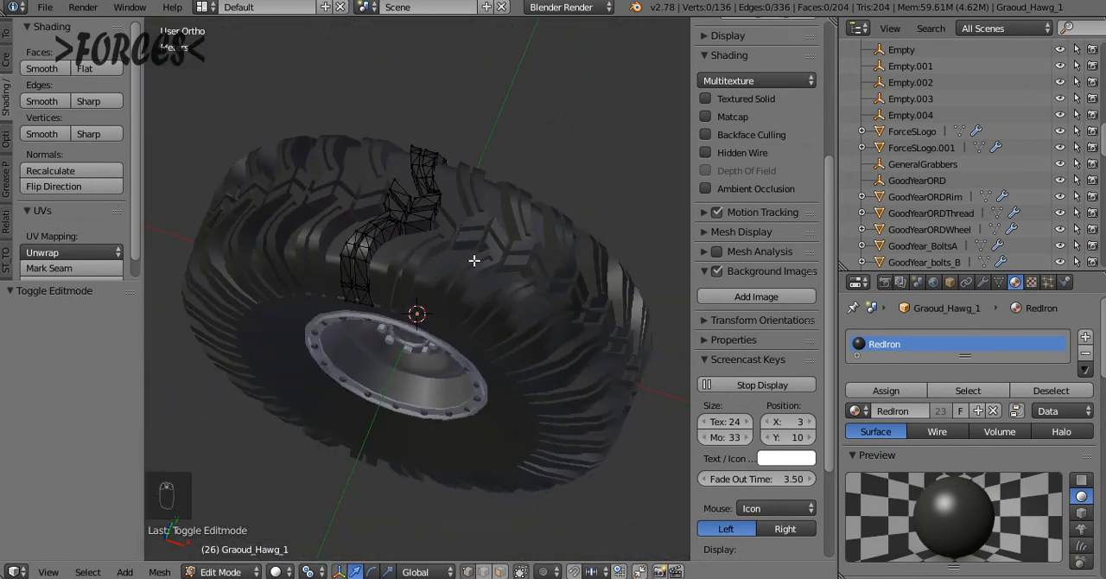
key(Tab)
middle_drag(476, 257, 436, 252)
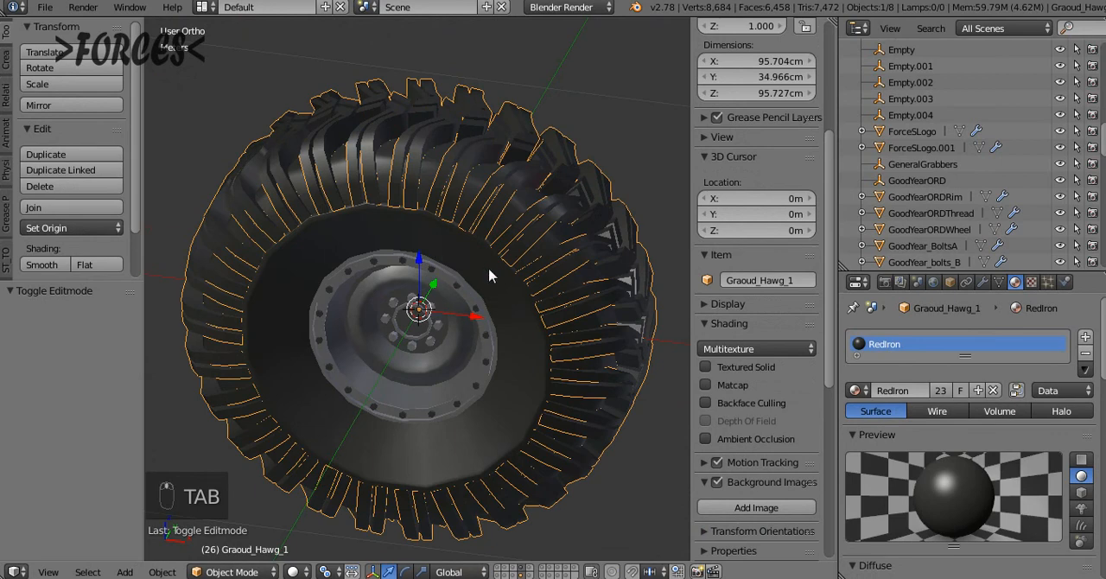